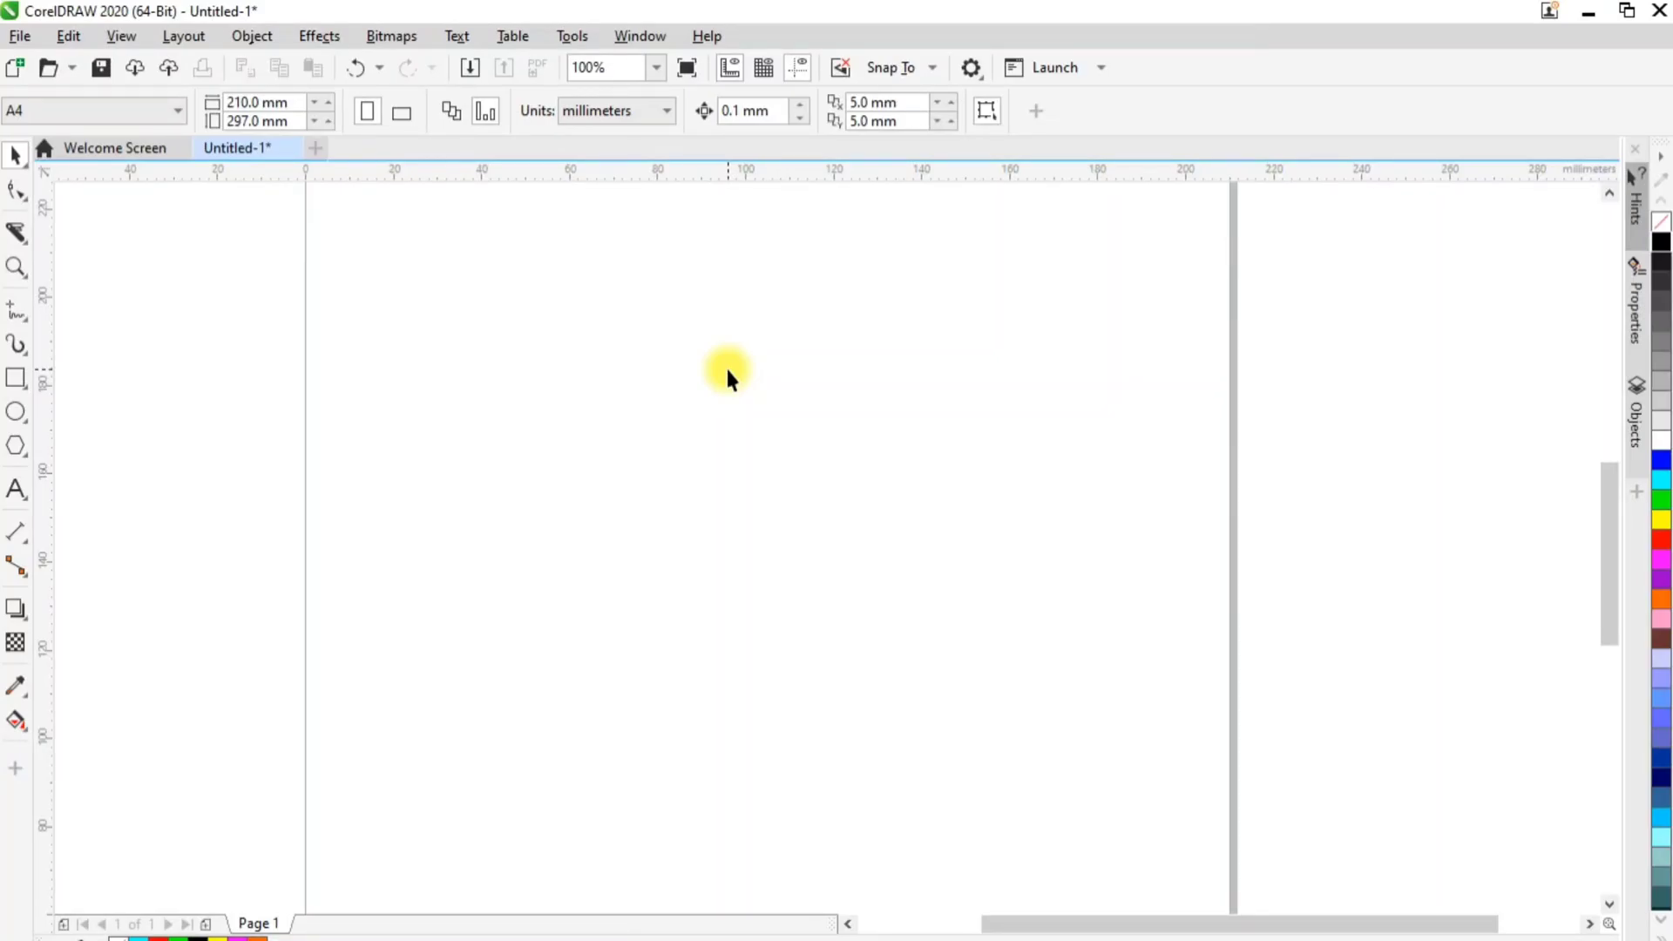
{"action": "left_click", "coordinate": [19, 237]}
{"action": "left_click", "coordinate": [29, 242]}
{"action": "left_click", "coordinate": [25, 238]}
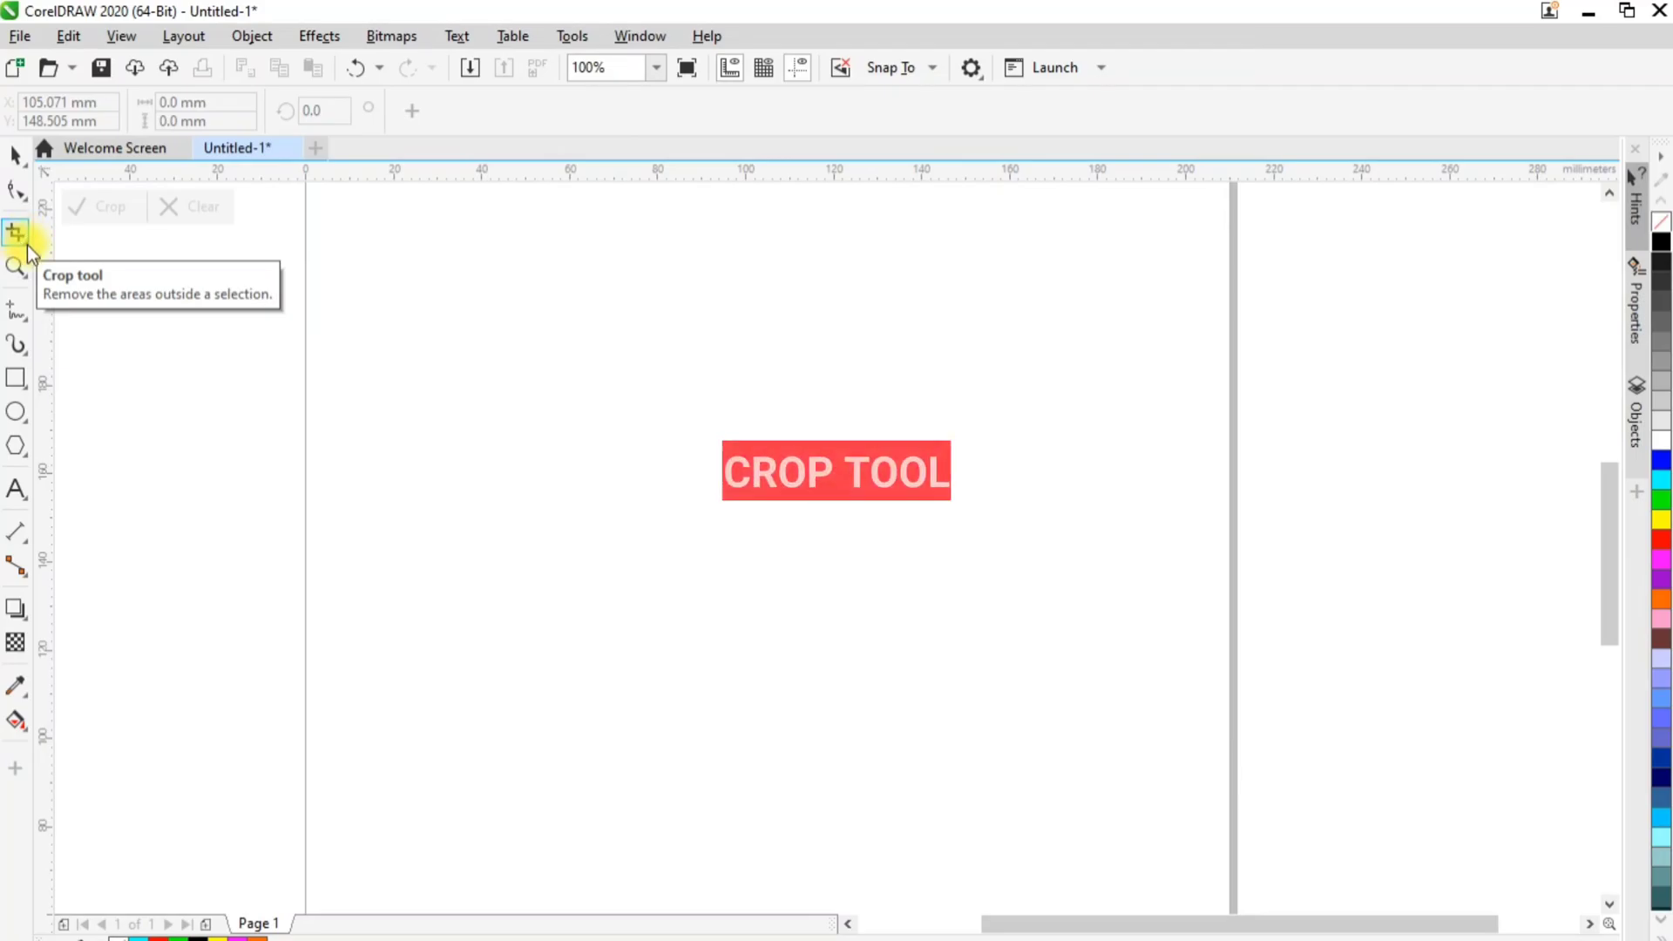
{"action": "left_click", "coordinate": [24, 238]}
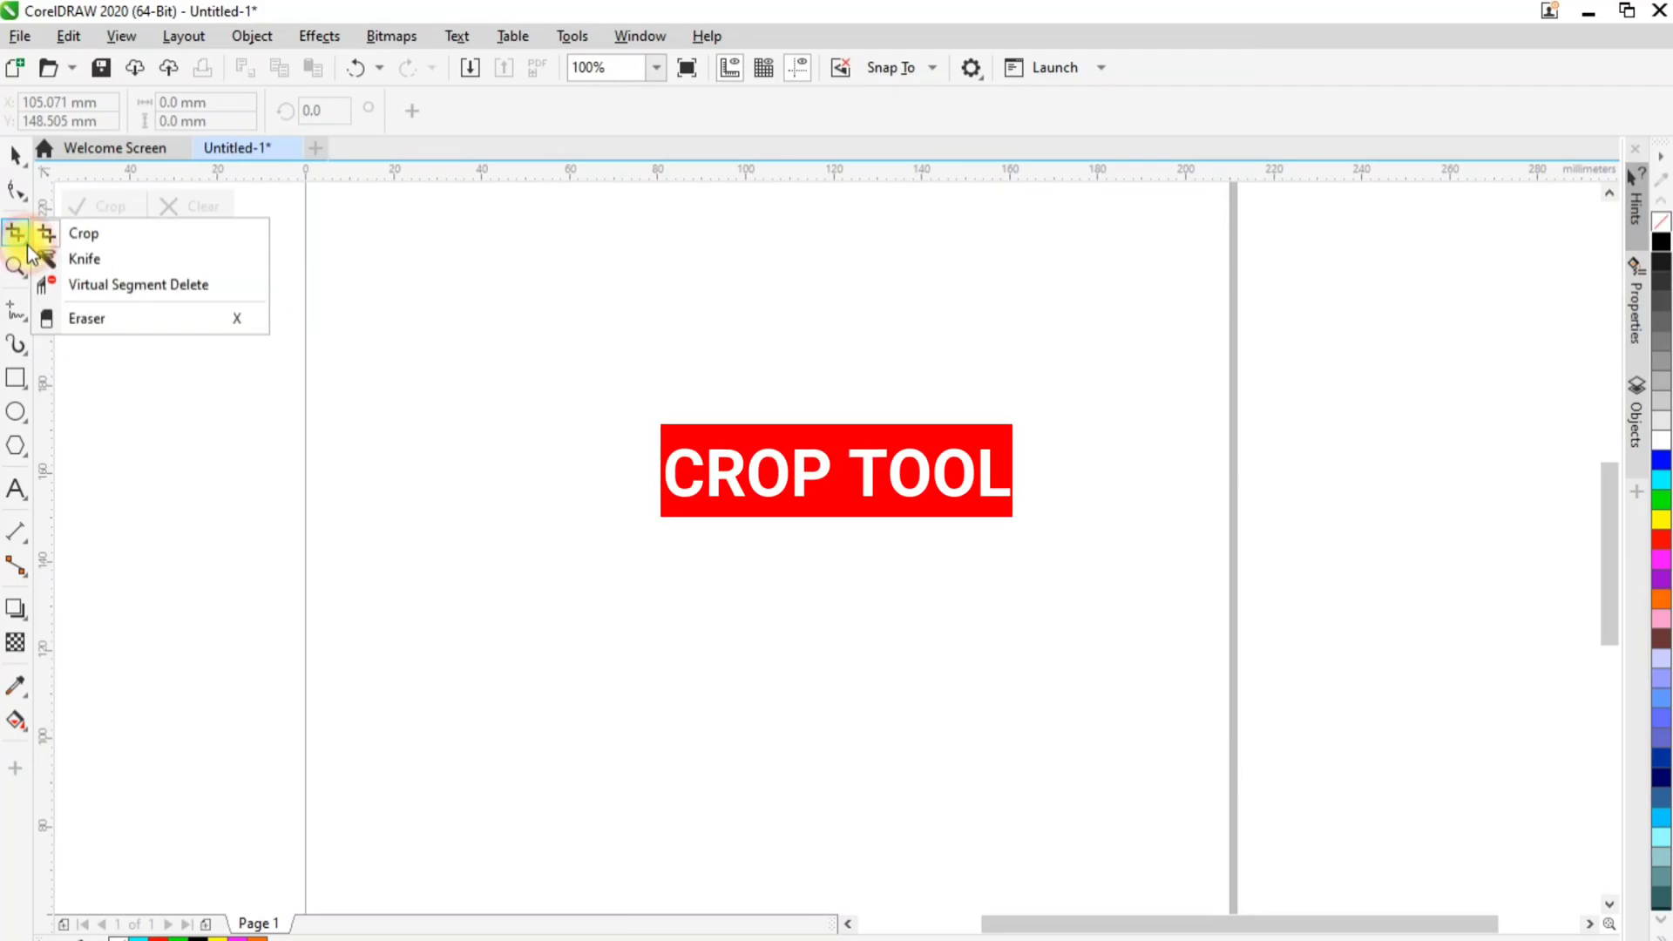
{"action": "left_click", "coordinate": [98, 318]}
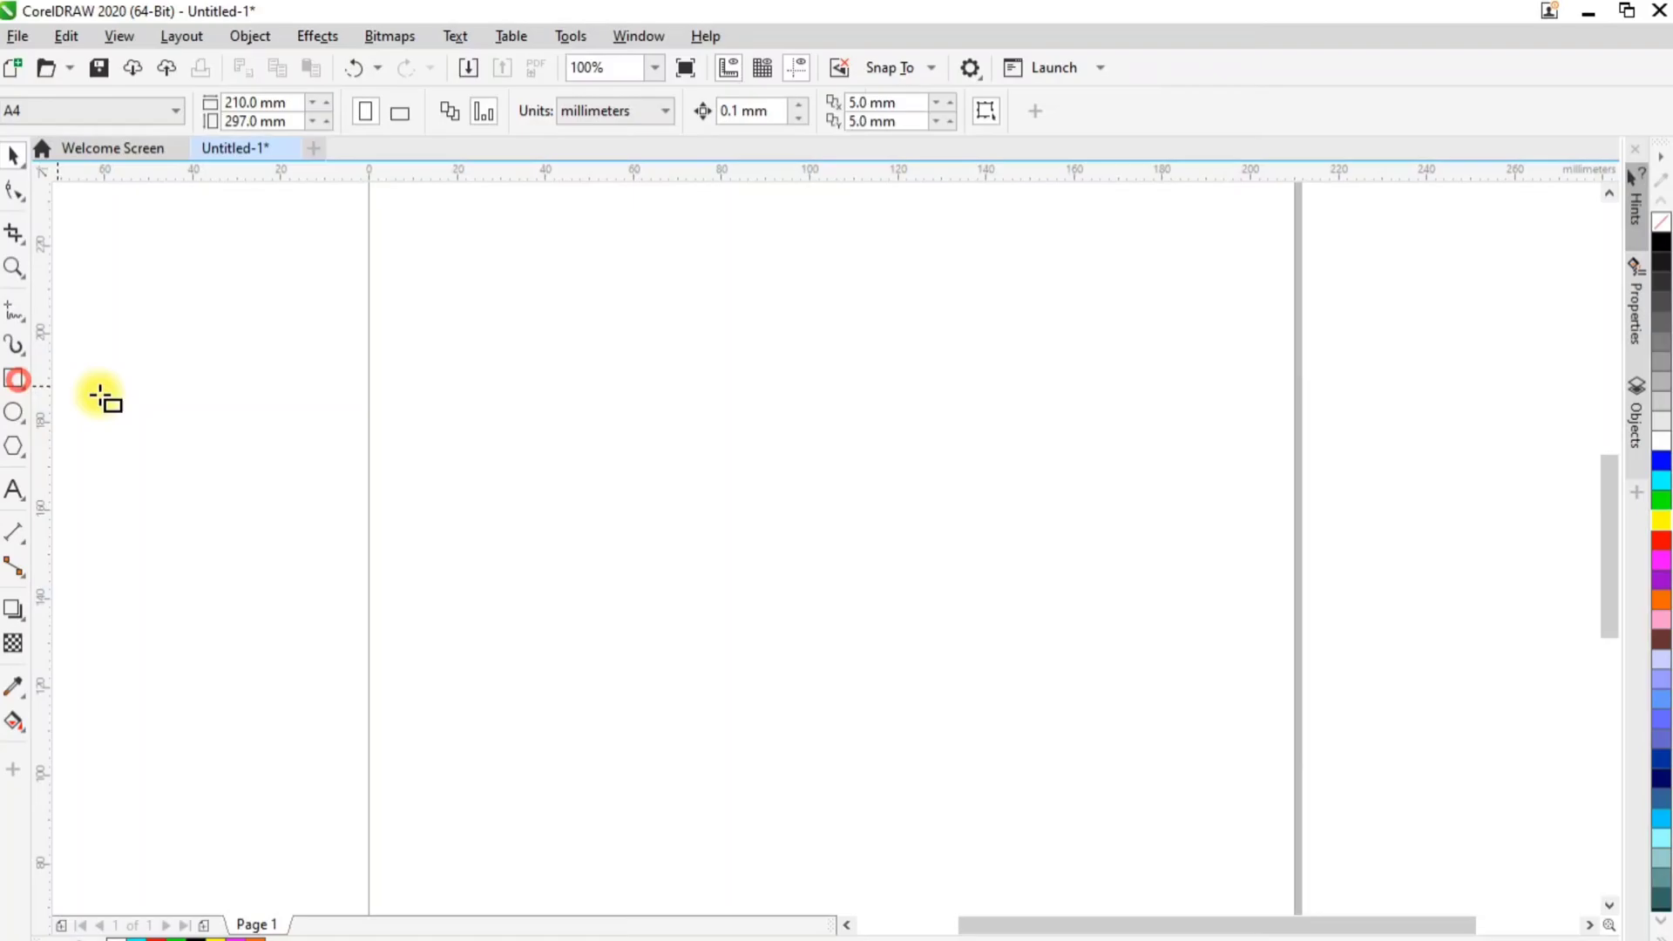
Draw three overlapping rectangles, about 72 × 58, 71 × 53 and 55 × 43 mm, plus an overlapping ellipse about 65 × 71 mm
{"action": "mouse_move", "coordinate": [596, 382]}
{"action": "left_mouse_down"}
{"action": "mouse_move", "coordinate": [832, 639]}
{"action": "mouse_move", "coordinate": [914, 639]}
{"action": "left_mouse_up"}
{"action": "left_click_drag", "start_coordinate": [738, 489], "coordinate": [1050, 722]}
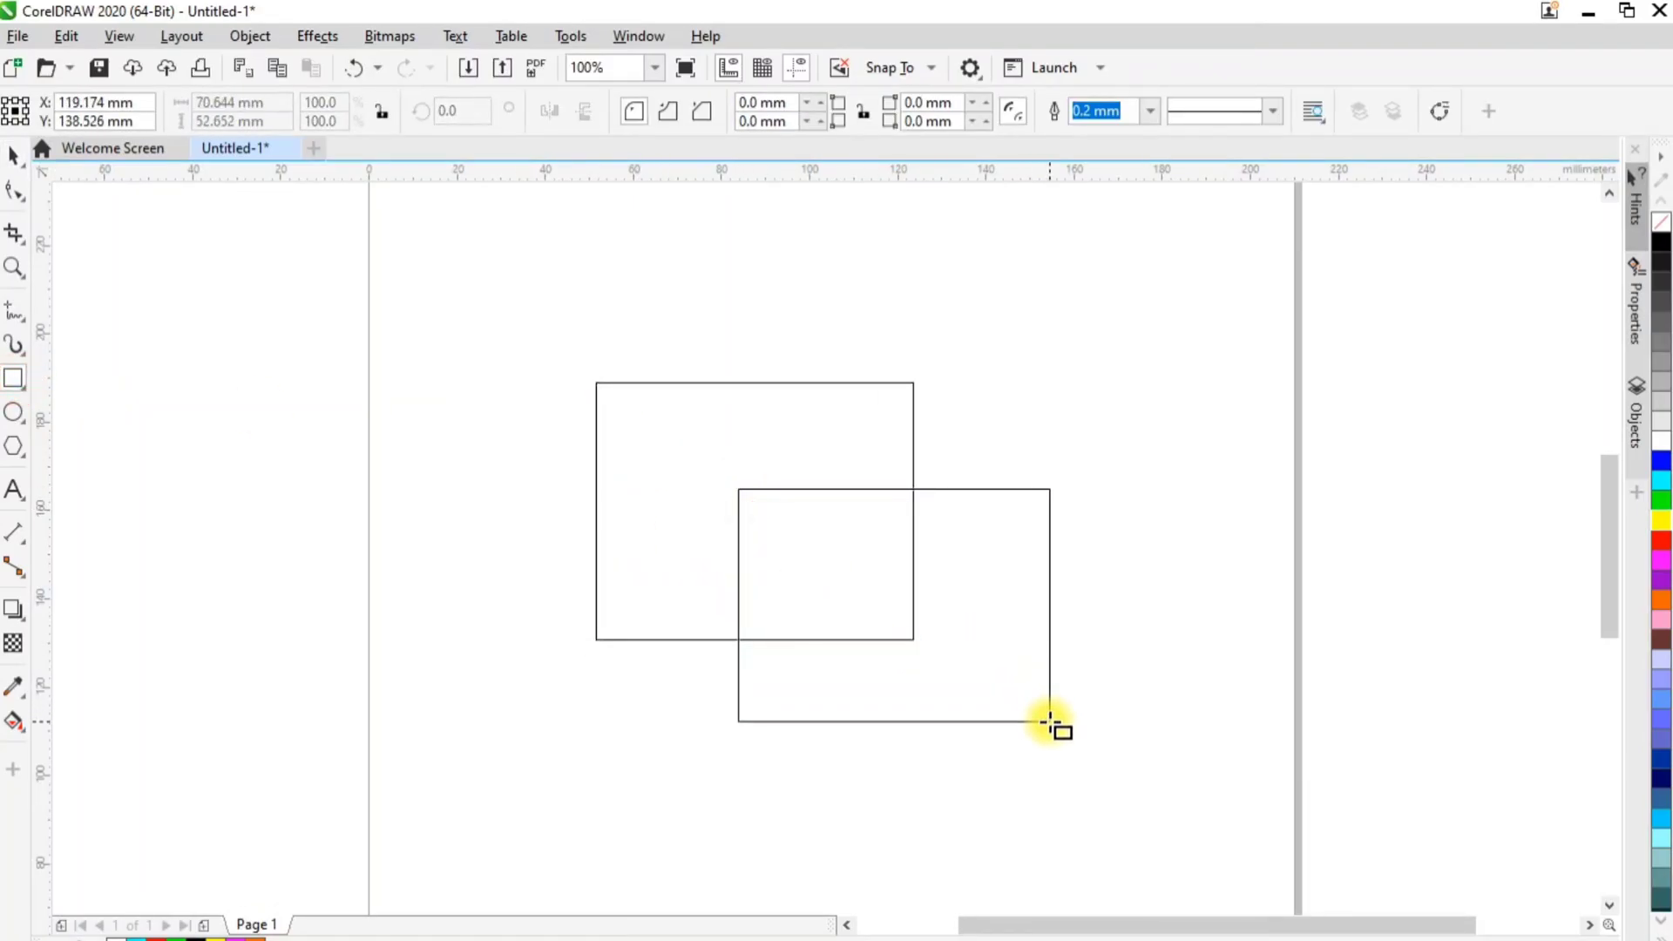
{"action": "left_click_drag", "start_coordinate": [685, 270], "coordinate": [929, 458]}
{"action": "left_click", "coordinate": [13, 412]}
{"action": "left_click_drag", "start_coordinate": [453, 431], "coordinate": [745, 754]}
Fill the ellipse with red and the uppermost rectangle with magenta
{"action": "left_click", "coordinate": [13, 155]}
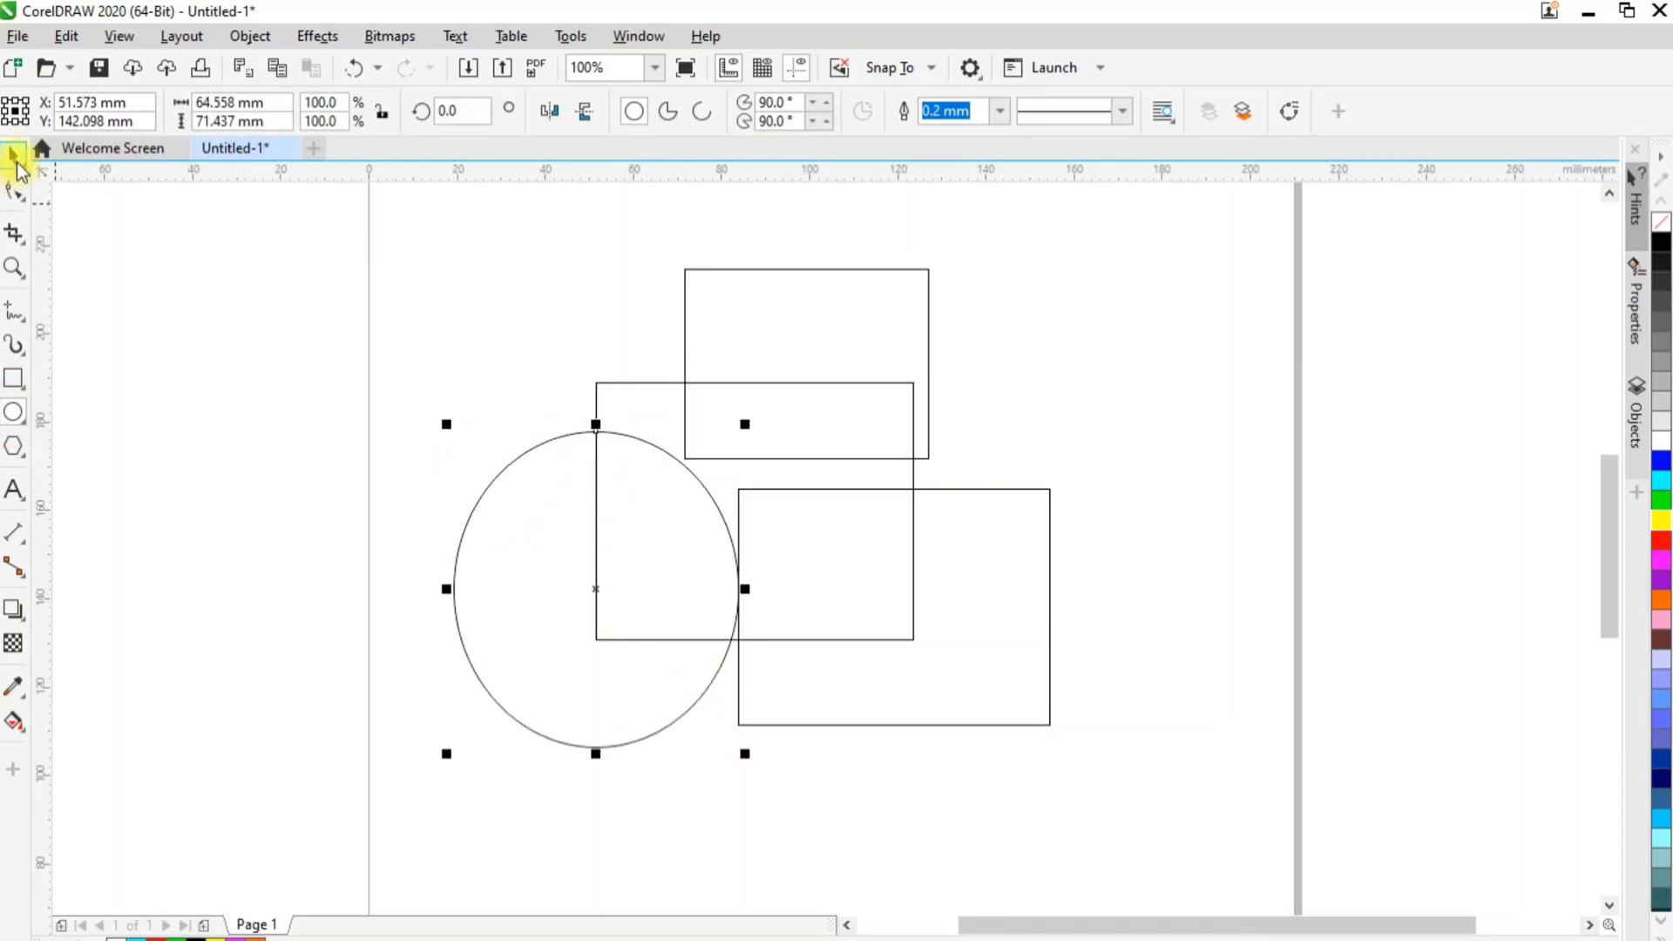
{"action": "left_click", "coordinate": [1650, 542]}
{"action": "left_click", "coordinate": [950, 258]}
{"action": "left_click", "coordinate": [900, 409]}
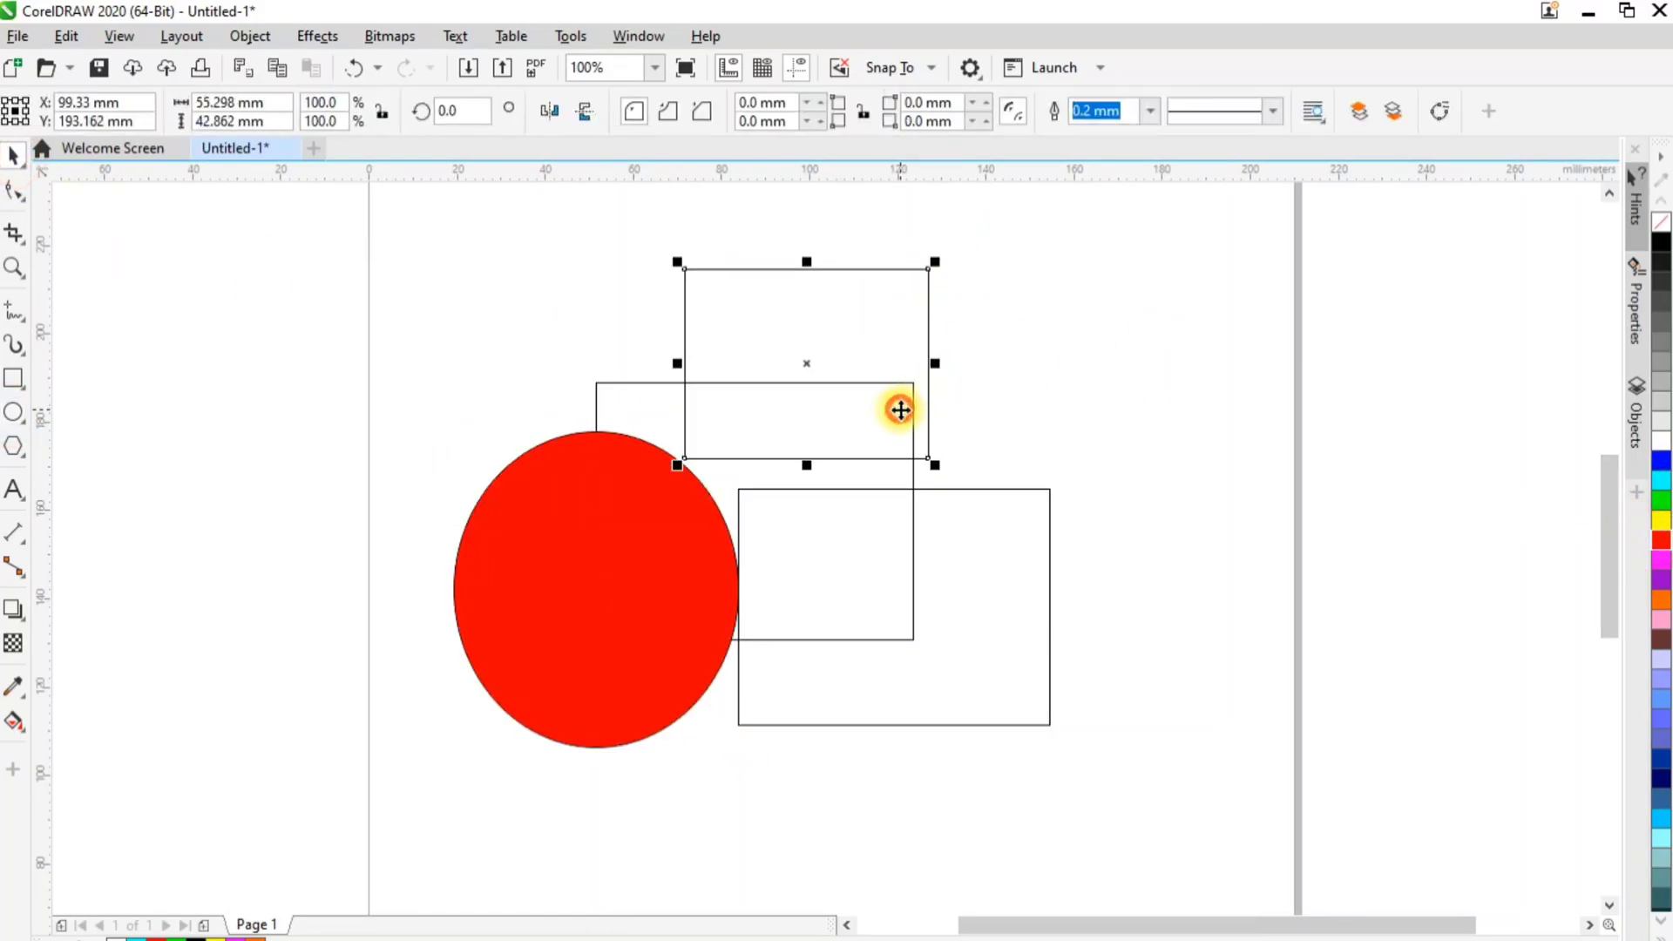
{"action": "left_click", "coordinate": [1662, 560]}
Fill the lowest rectangle with blue and the rectangle behind the other shapes with yellow
{"action": "left_click", "coordinate": [1045, 545]}
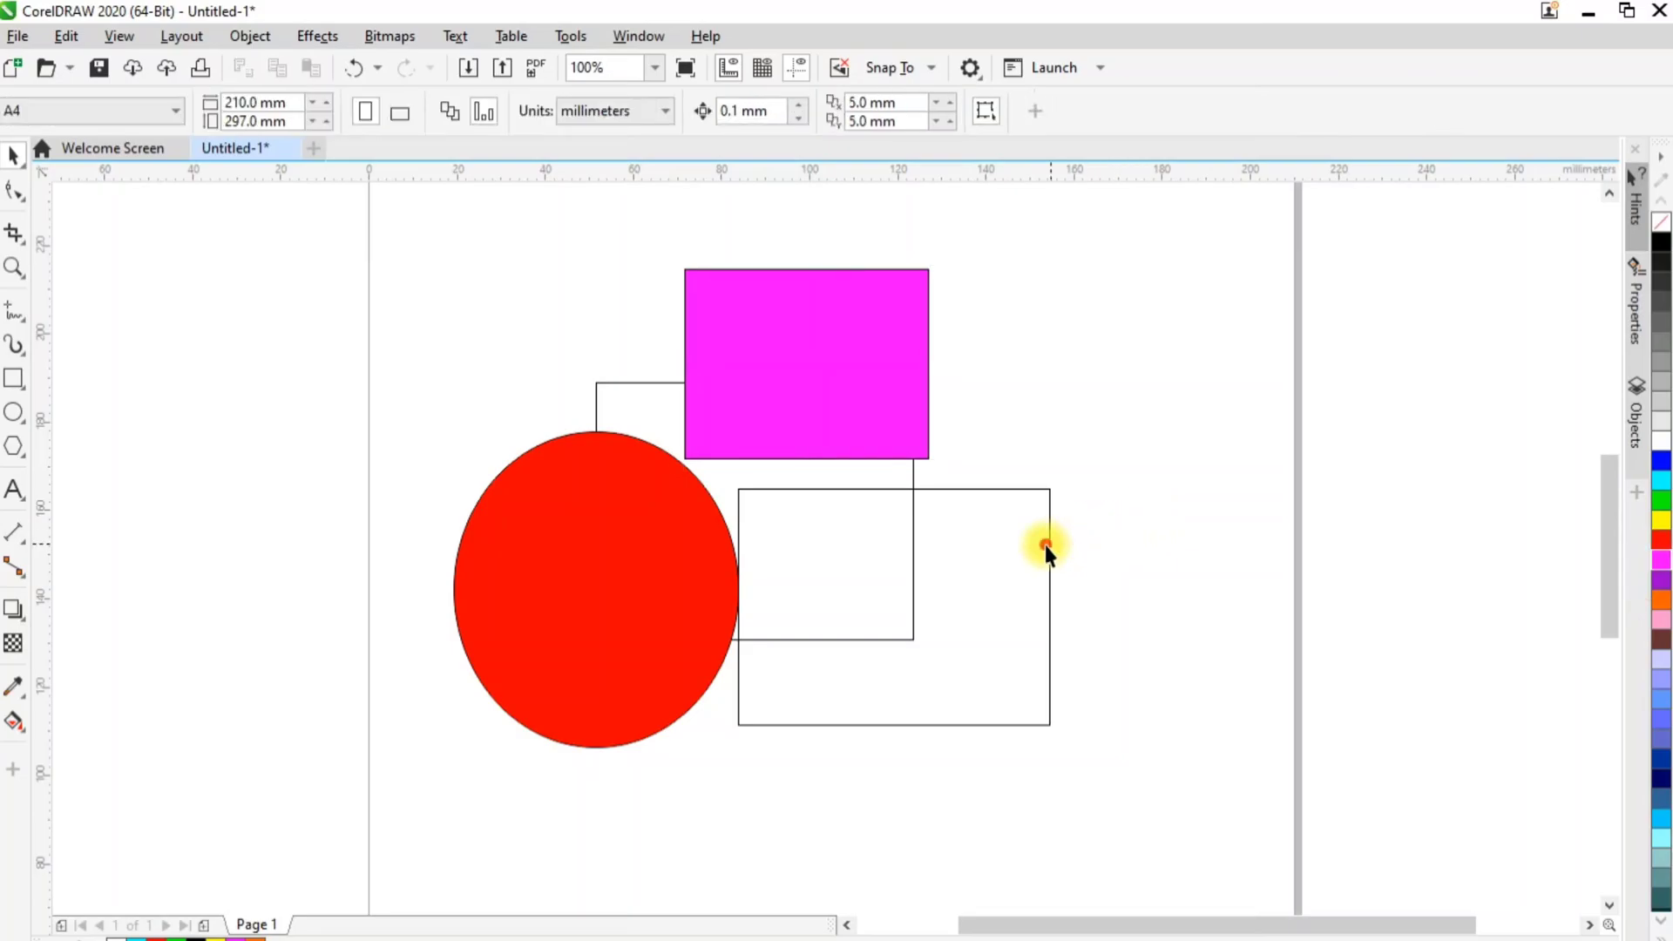
{"action": "left_click", "coordinate": [1662, 461]}
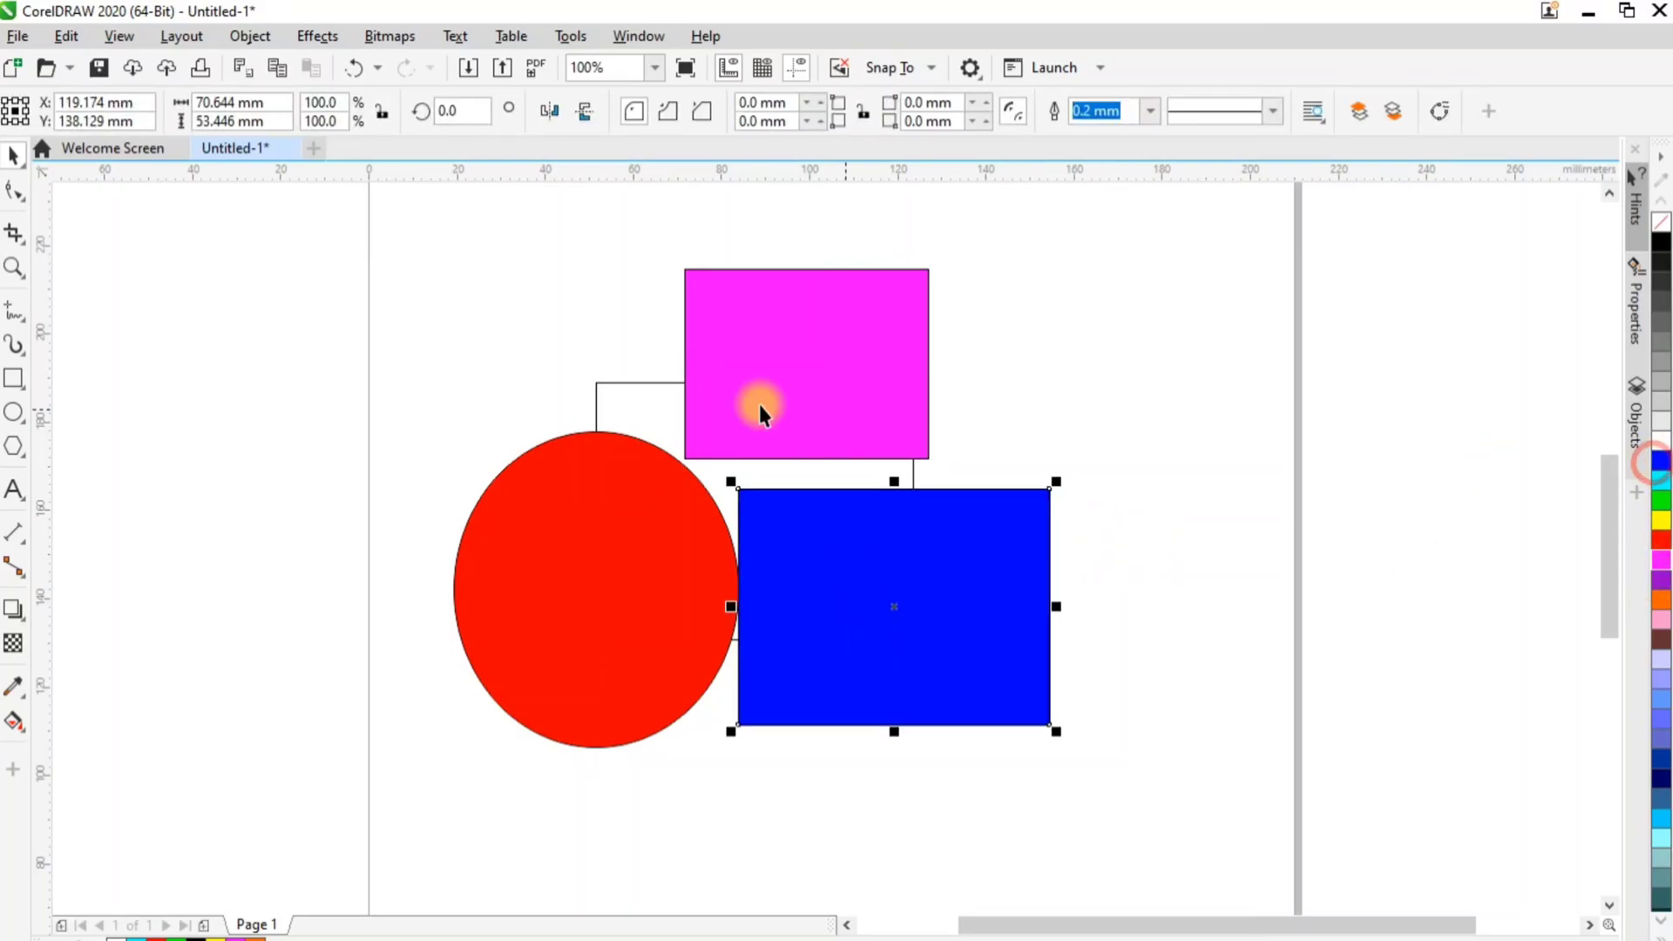
{"action": "left_click", "coordinate": [637, 383]}
{"action": "left_click", "coordinate": [1663, 581]}
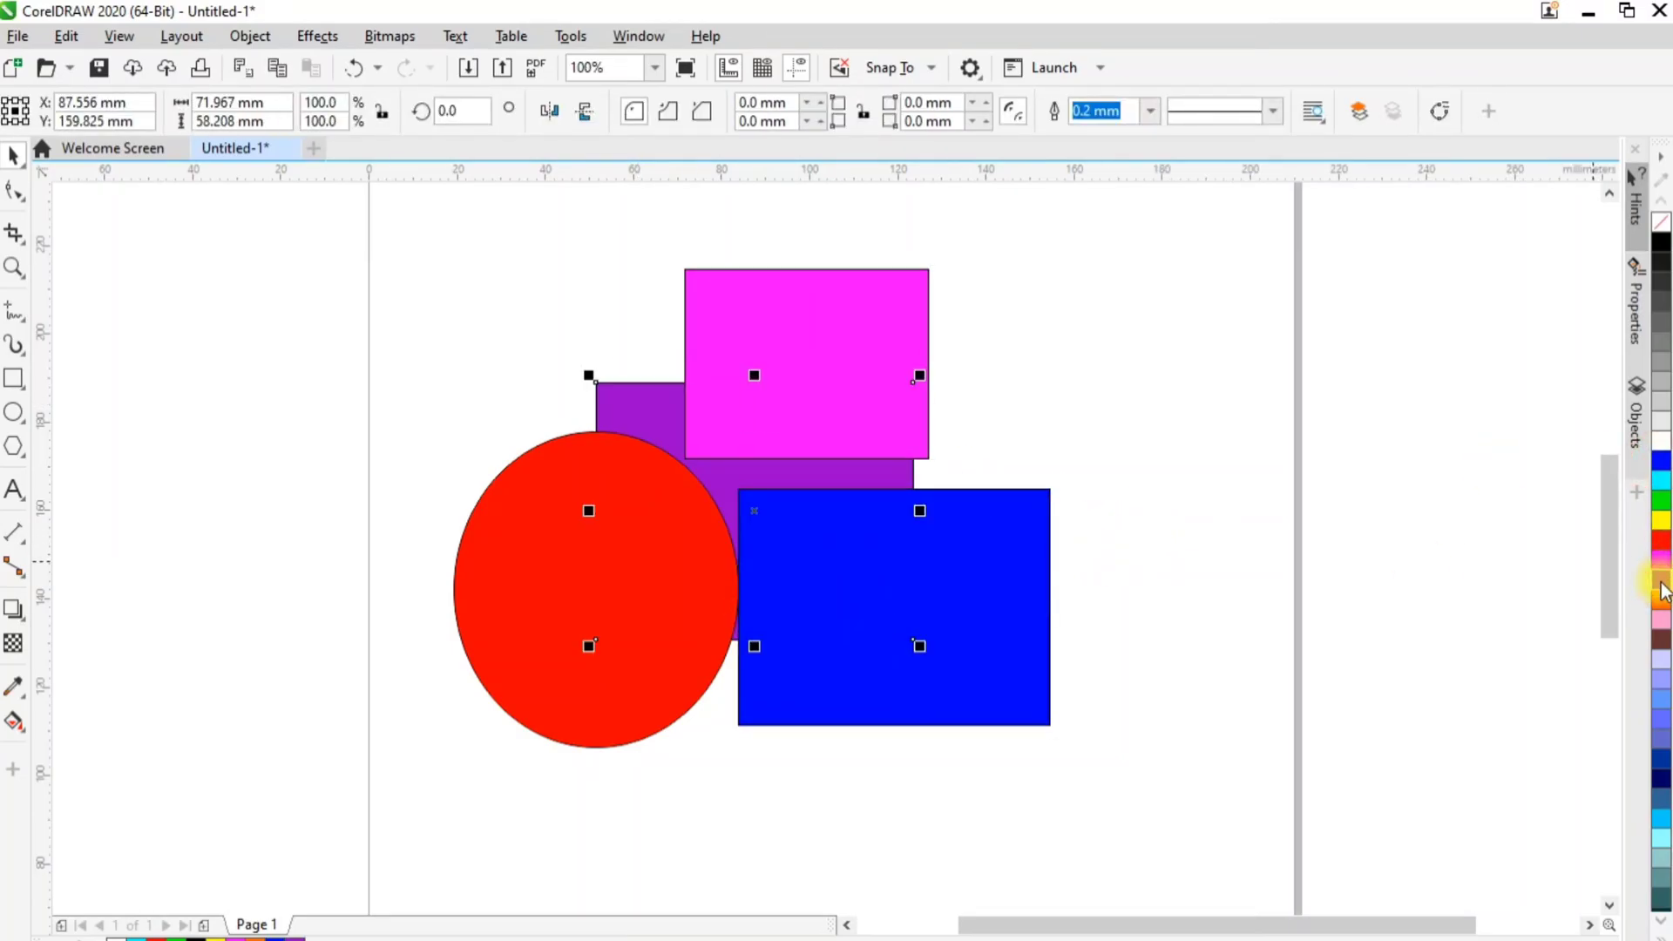
{"action": "left_click", "coordinate": [1662, 521]}
{"action": "left_click", "coordinate": [1316, 532]}
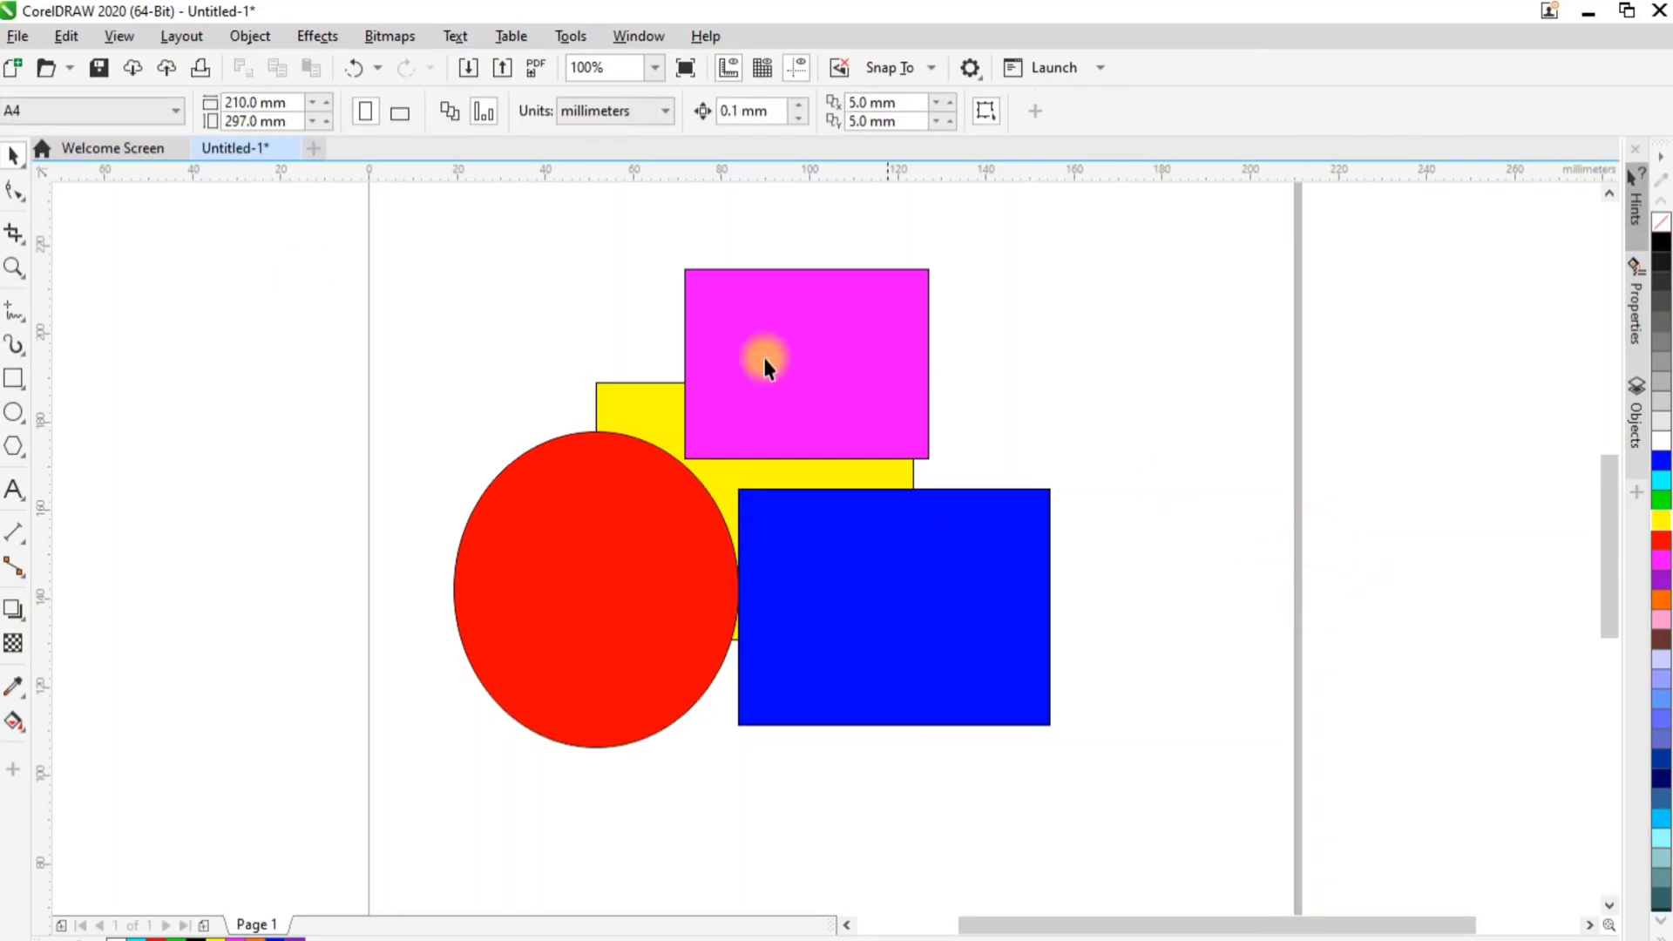
Crop the overlapping shapes to an area about 64 × 59 mm around their centre
{"action": "left_click", "coordinate": [13, 232]}
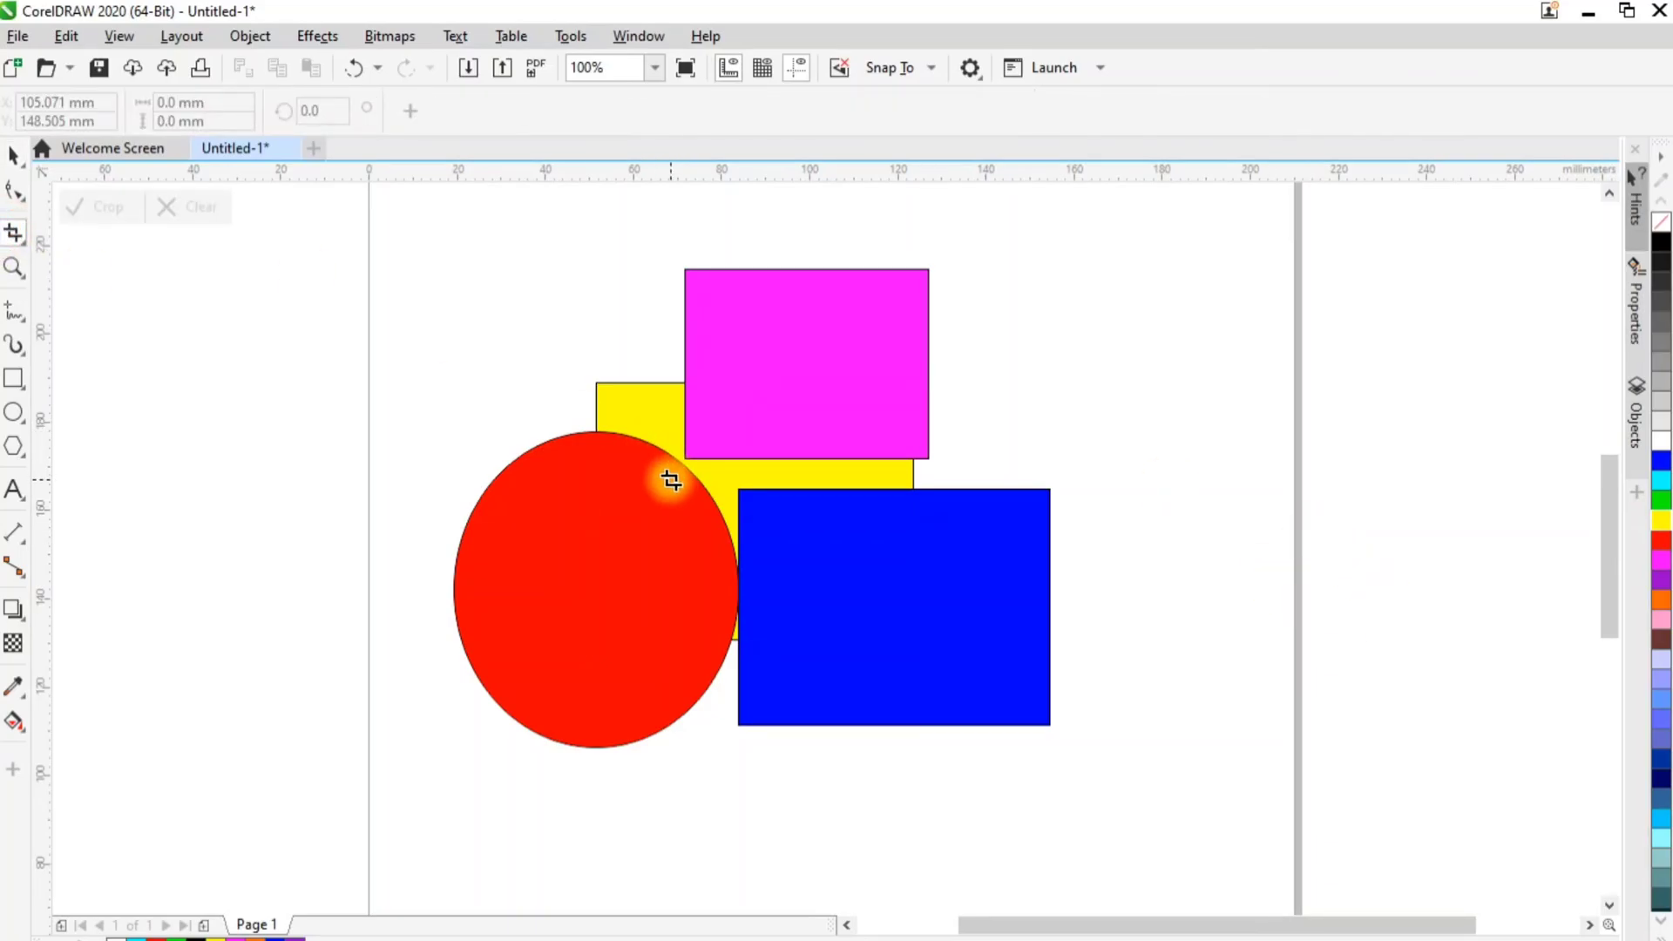
{"action": "left_click_drag", "start_coordinate": [641, 409], "coordinate": [923, 671]}
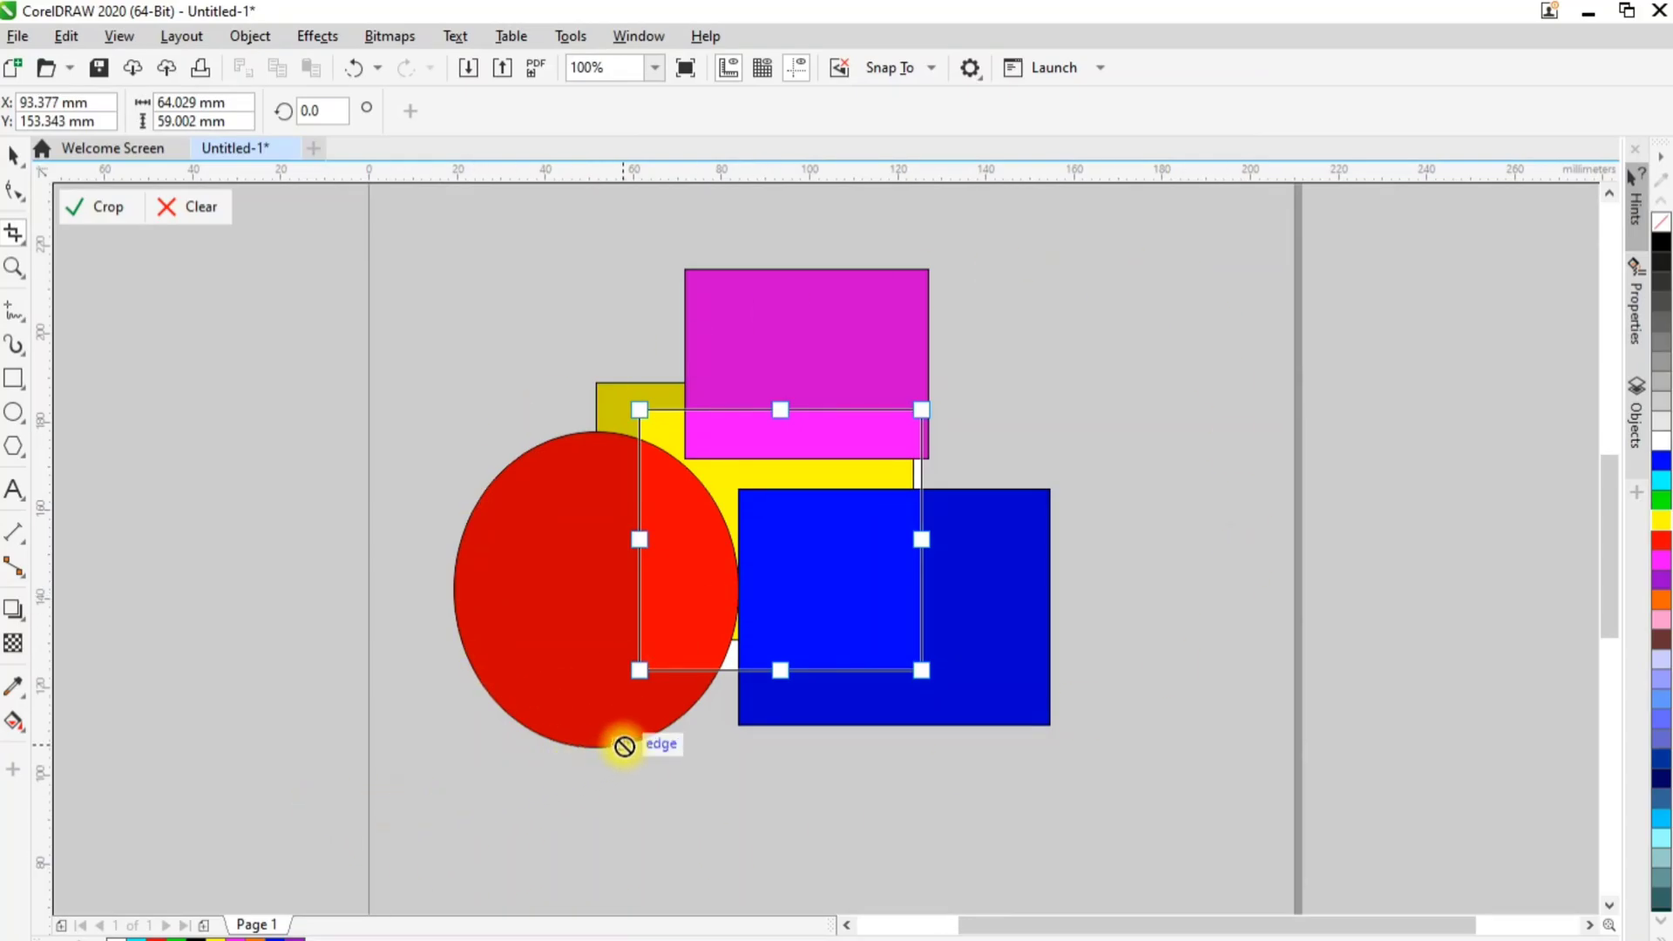
{"action": "left_click", "coordinate": [108, 211]}
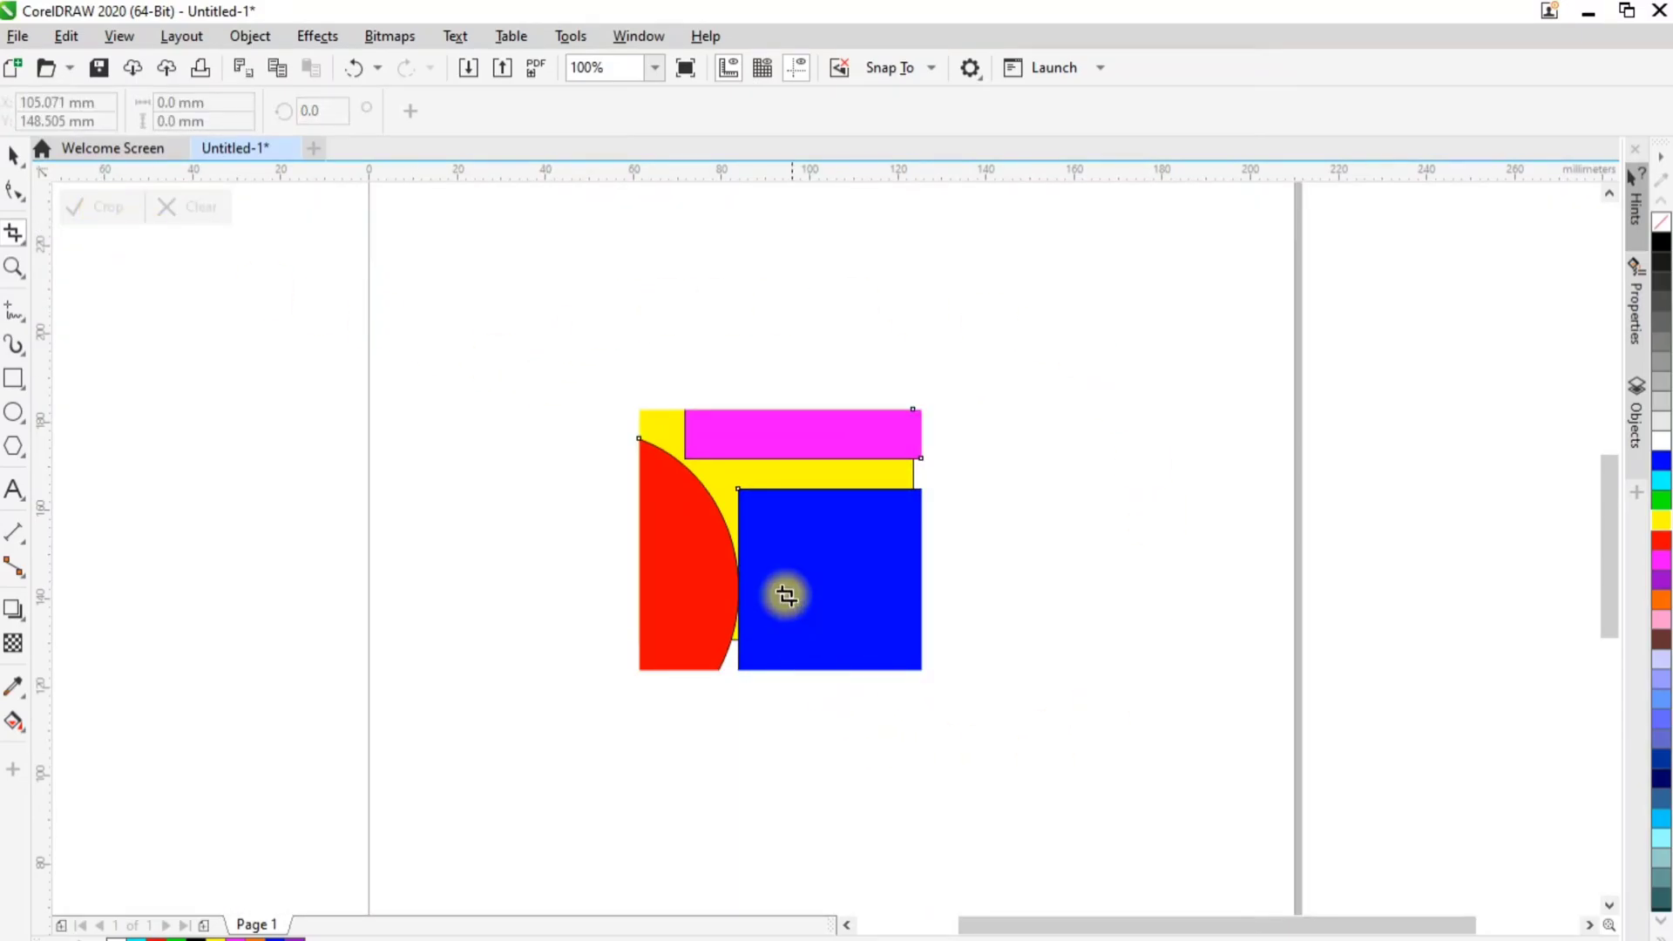
Move the cropped magenta, red, yellow and blue pieces apart, away from the leftover outline segments
{"action": "left_click", "coordinate": [19, 160]}
{"action": "left_click", "coordinate": [912, 360]}
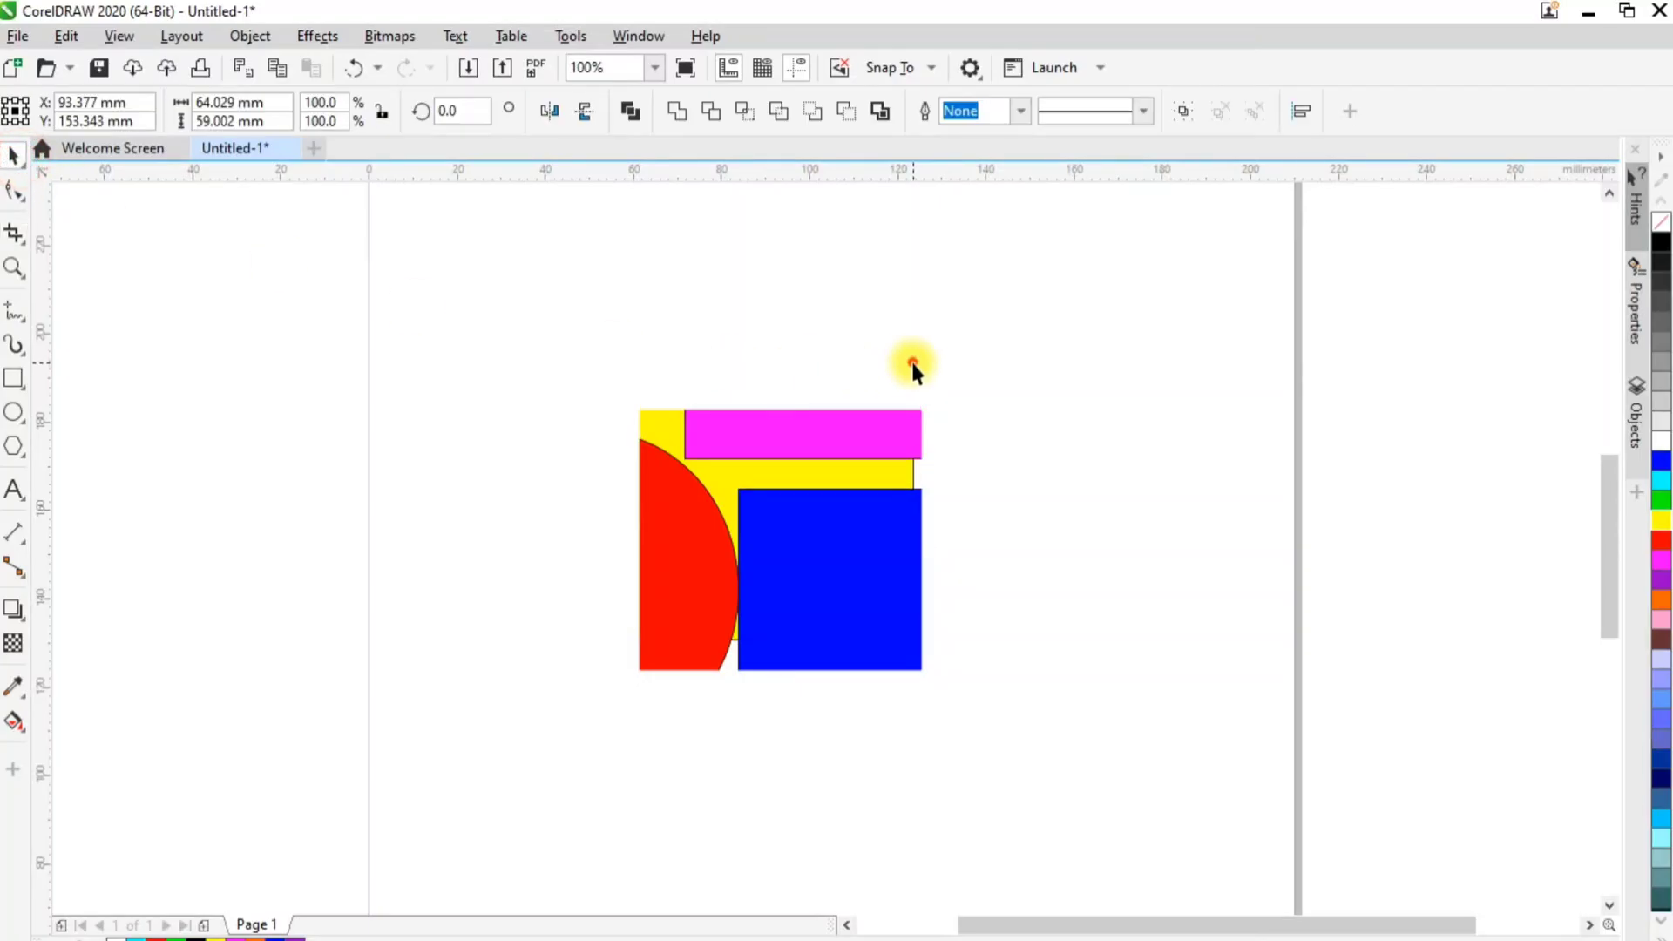
{"action": "left_click", "coordinate": [811, 416]}
{"action": "left_click_drag", "start_coordinate": [814, 438], "coordinate": [801, 308]}
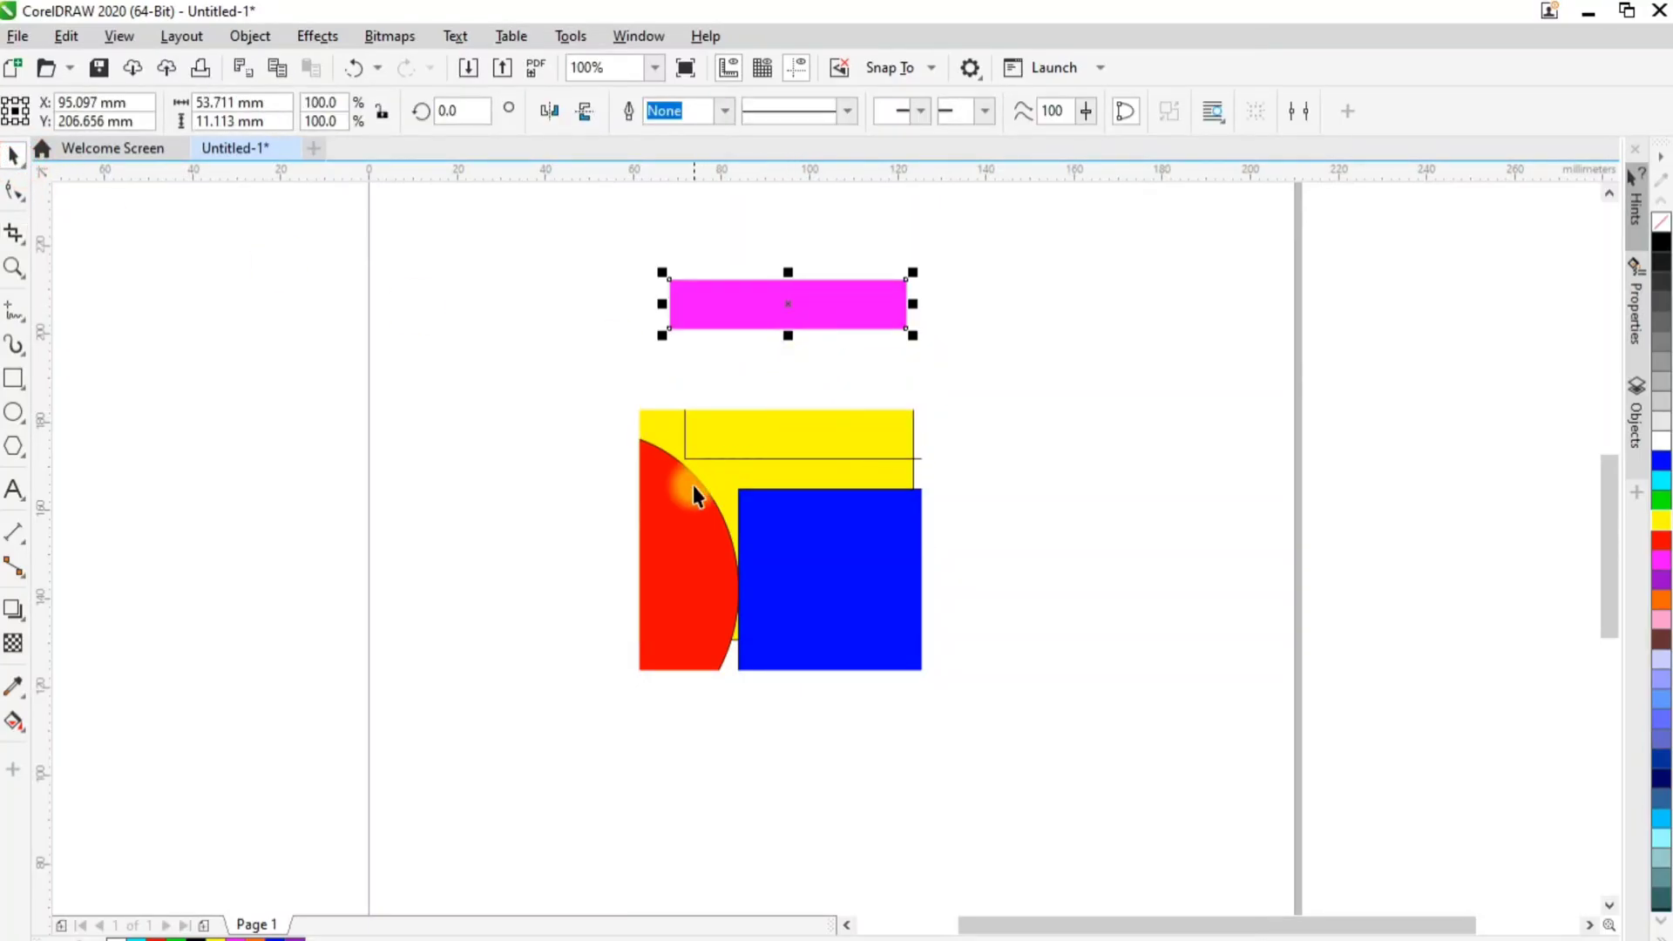
{"action": "left_click_drag", "start_coordinate": [692, 493], "coordinate": [373, 462]}
{"action": "left_click_drag", "start_coordinate": [679, 557], "coordinate": [432, 329]}
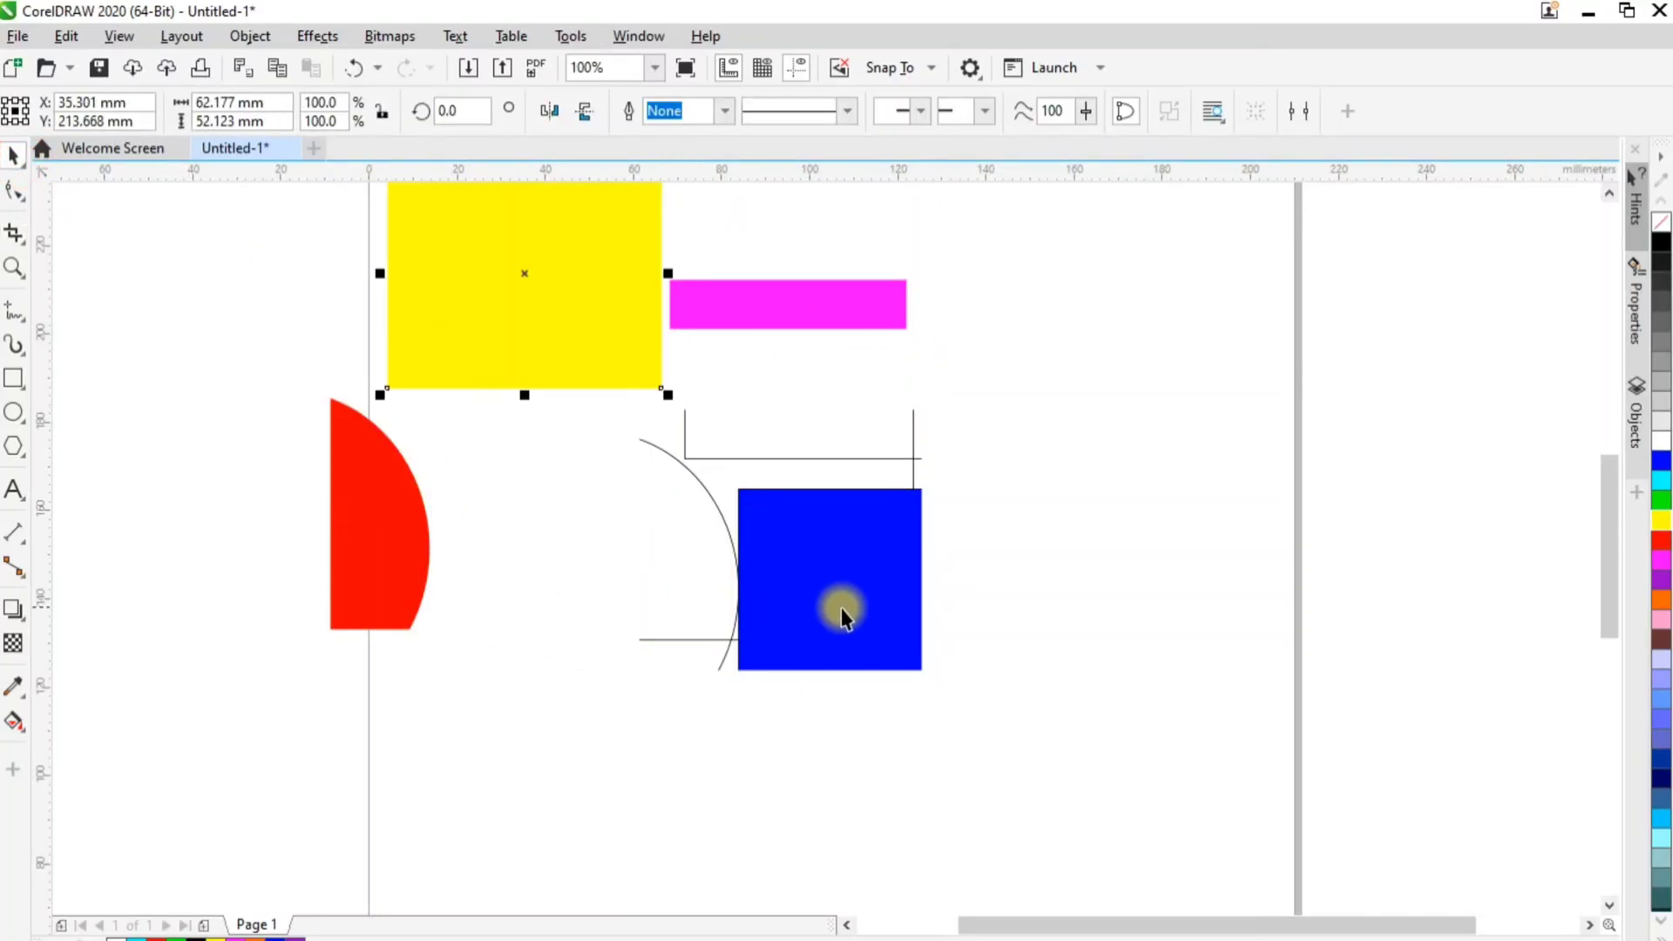
{"action": "left_click_drag", "start_coordinate": [842, 616], "coordinate": [1025, 713]}
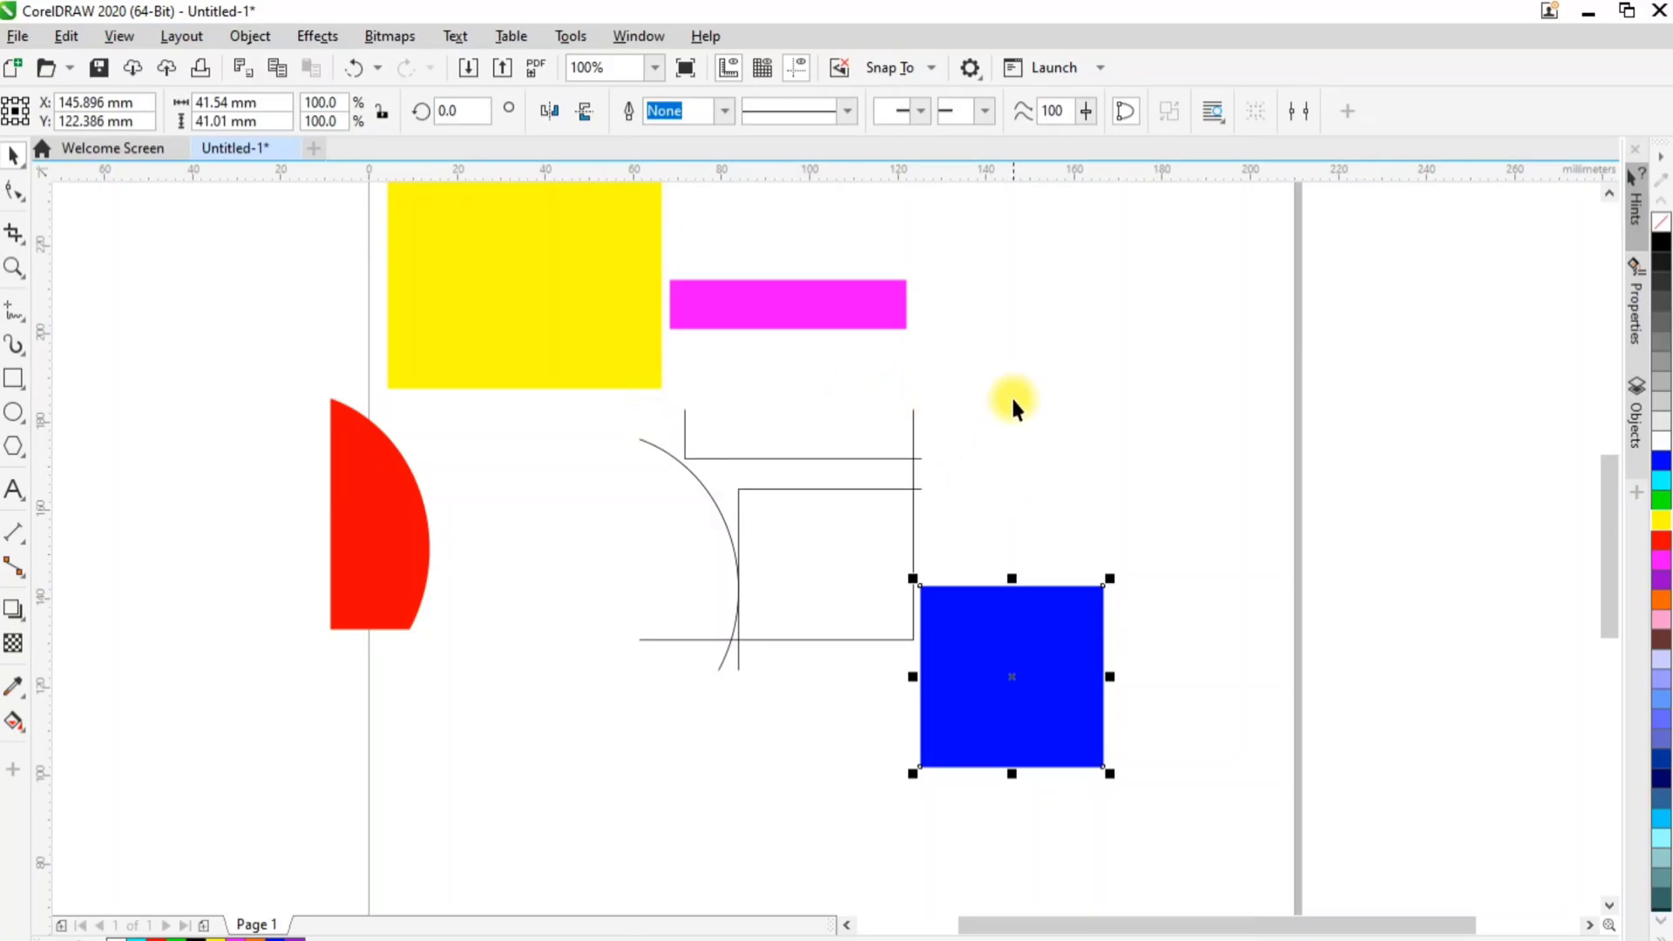
Delete the leftover outline segments and move the yellow and red pieces down and inward so they slightly overlap
{"action": "left_click_drag", "start_coordinate": [1009, 362], "coordinate": [592, 698]}
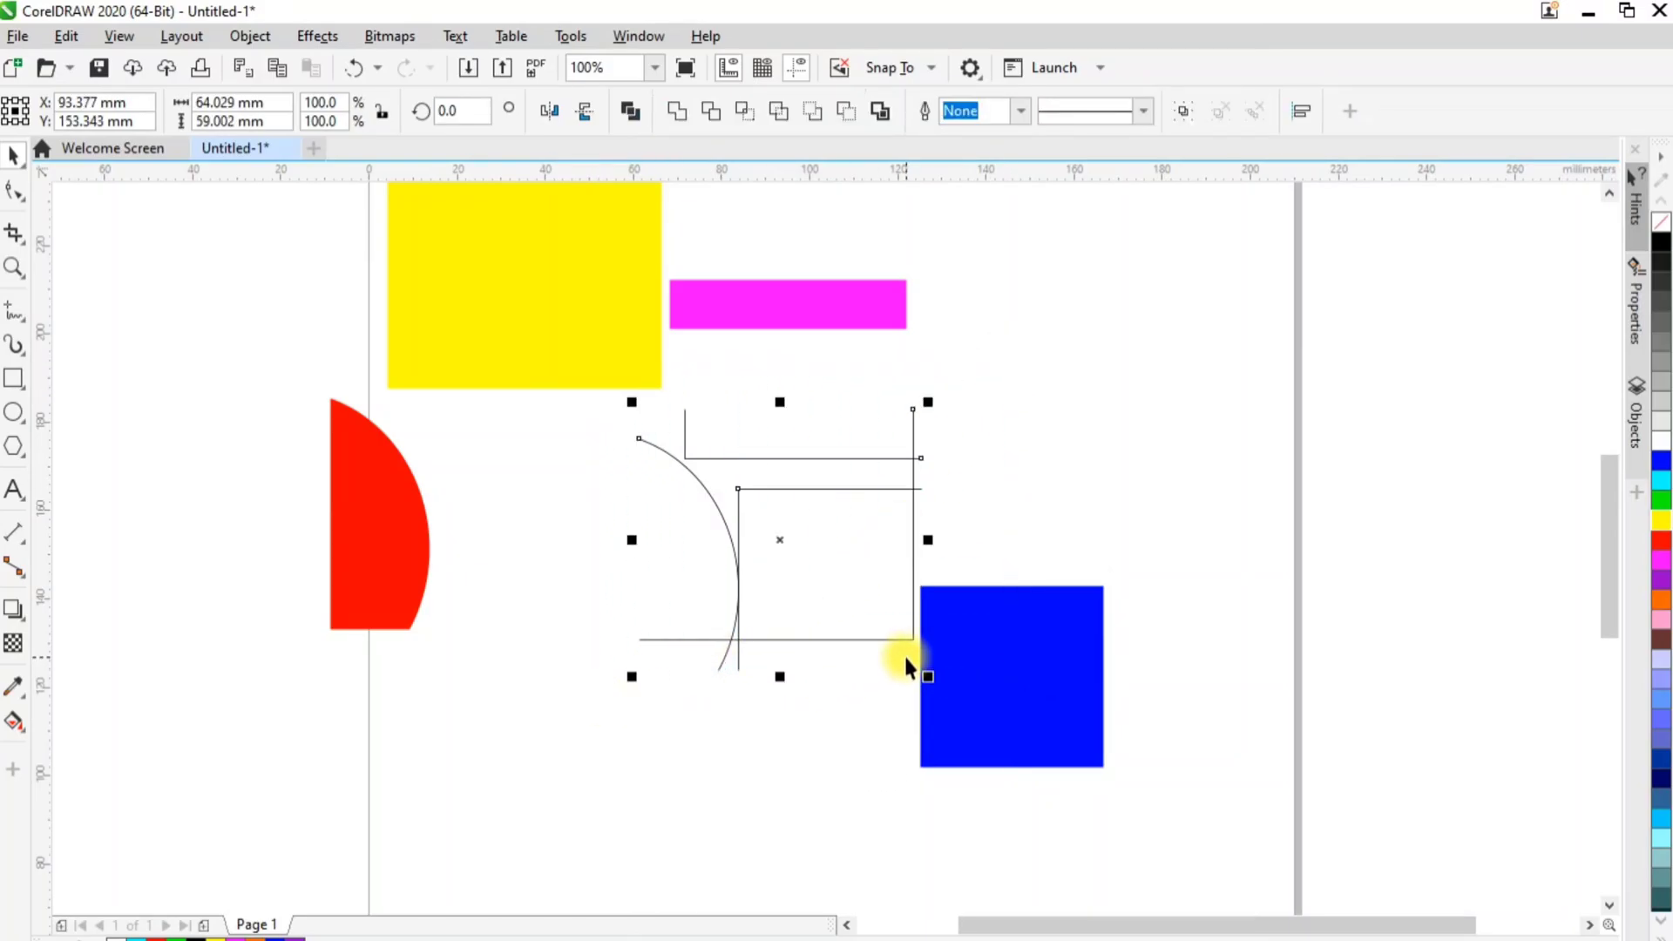
{"action": "key", "text": "Delete"}
{"action": "left_click", "coordinate": [591, 348]}
{"action": "left_click_drag", "start_coordinate": [504, 272], "coordinate": [612, 482]}
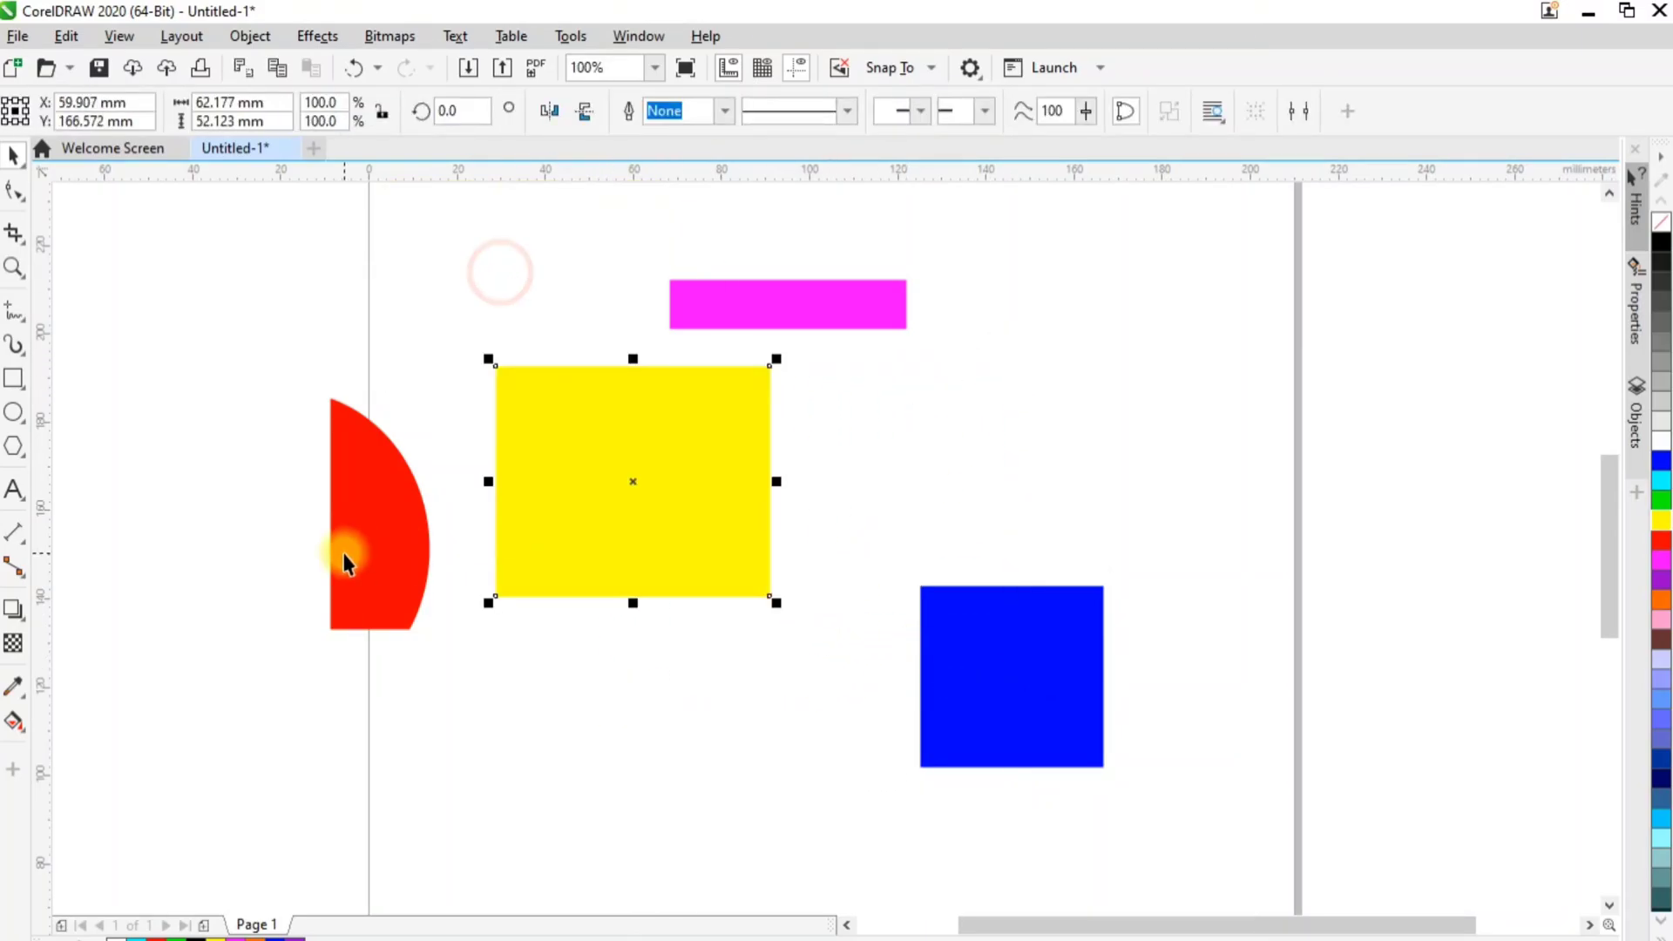
{"action": "left_click_drag", "start_coordinate": [346, 562], "coordinate": [436, 653]}
Try a black outline on the yellow rectangle and undo it
{"action": "left_click", "coordinate": [662, 556]}
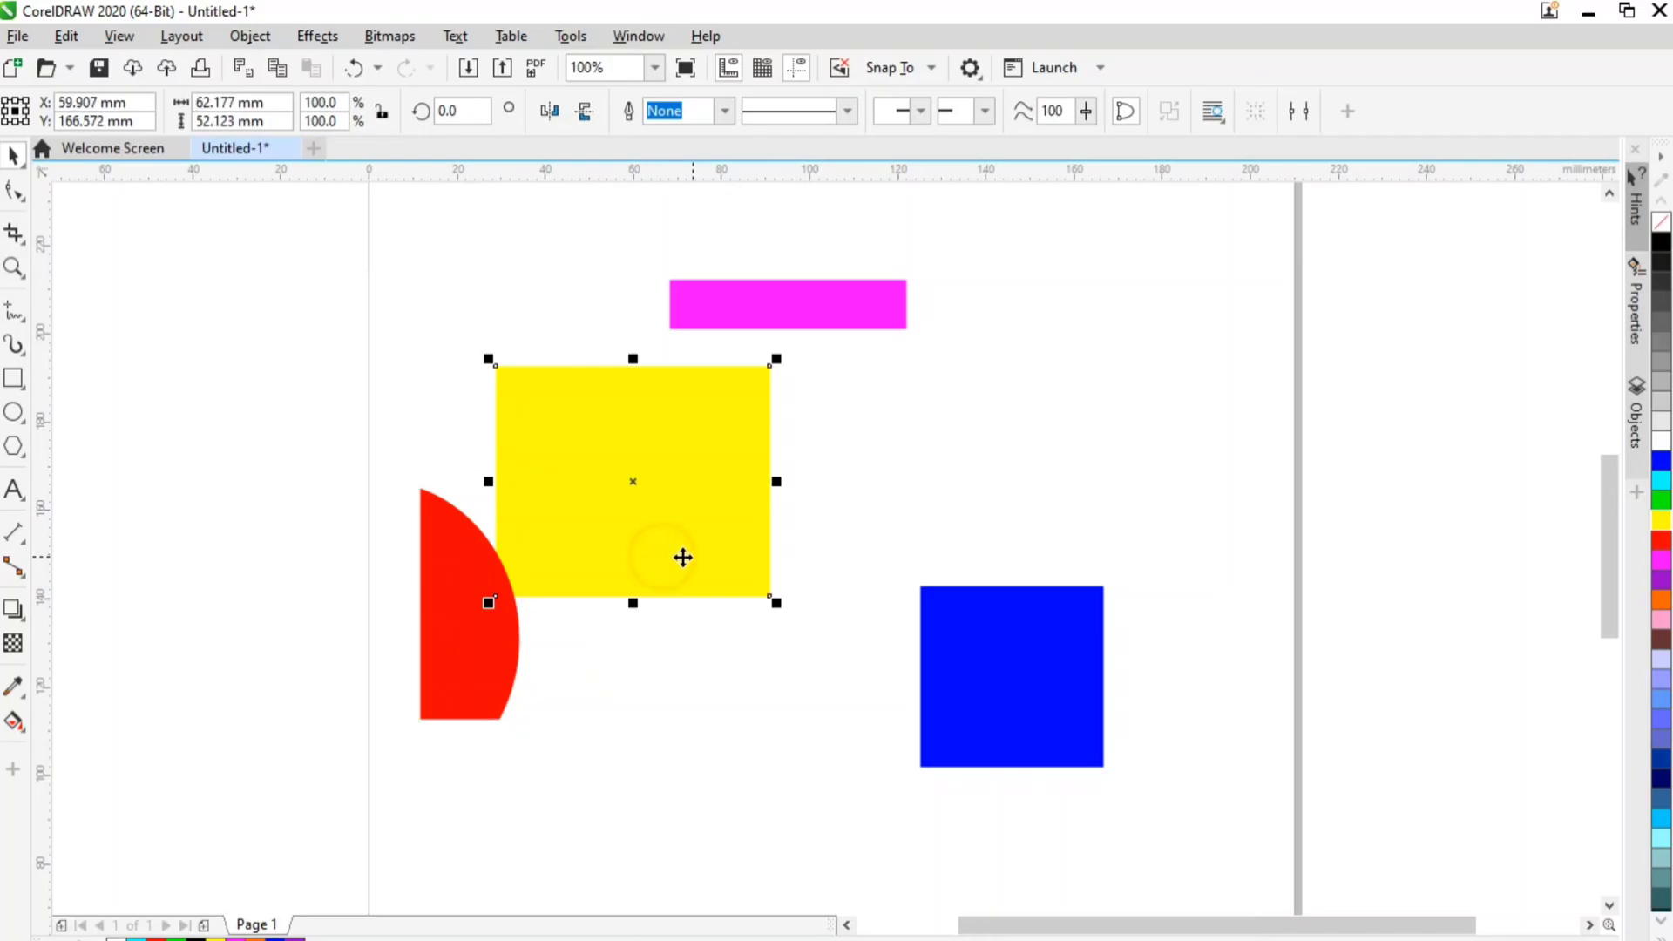
{"action": "right_click", "coordinate": [1661, 242]}
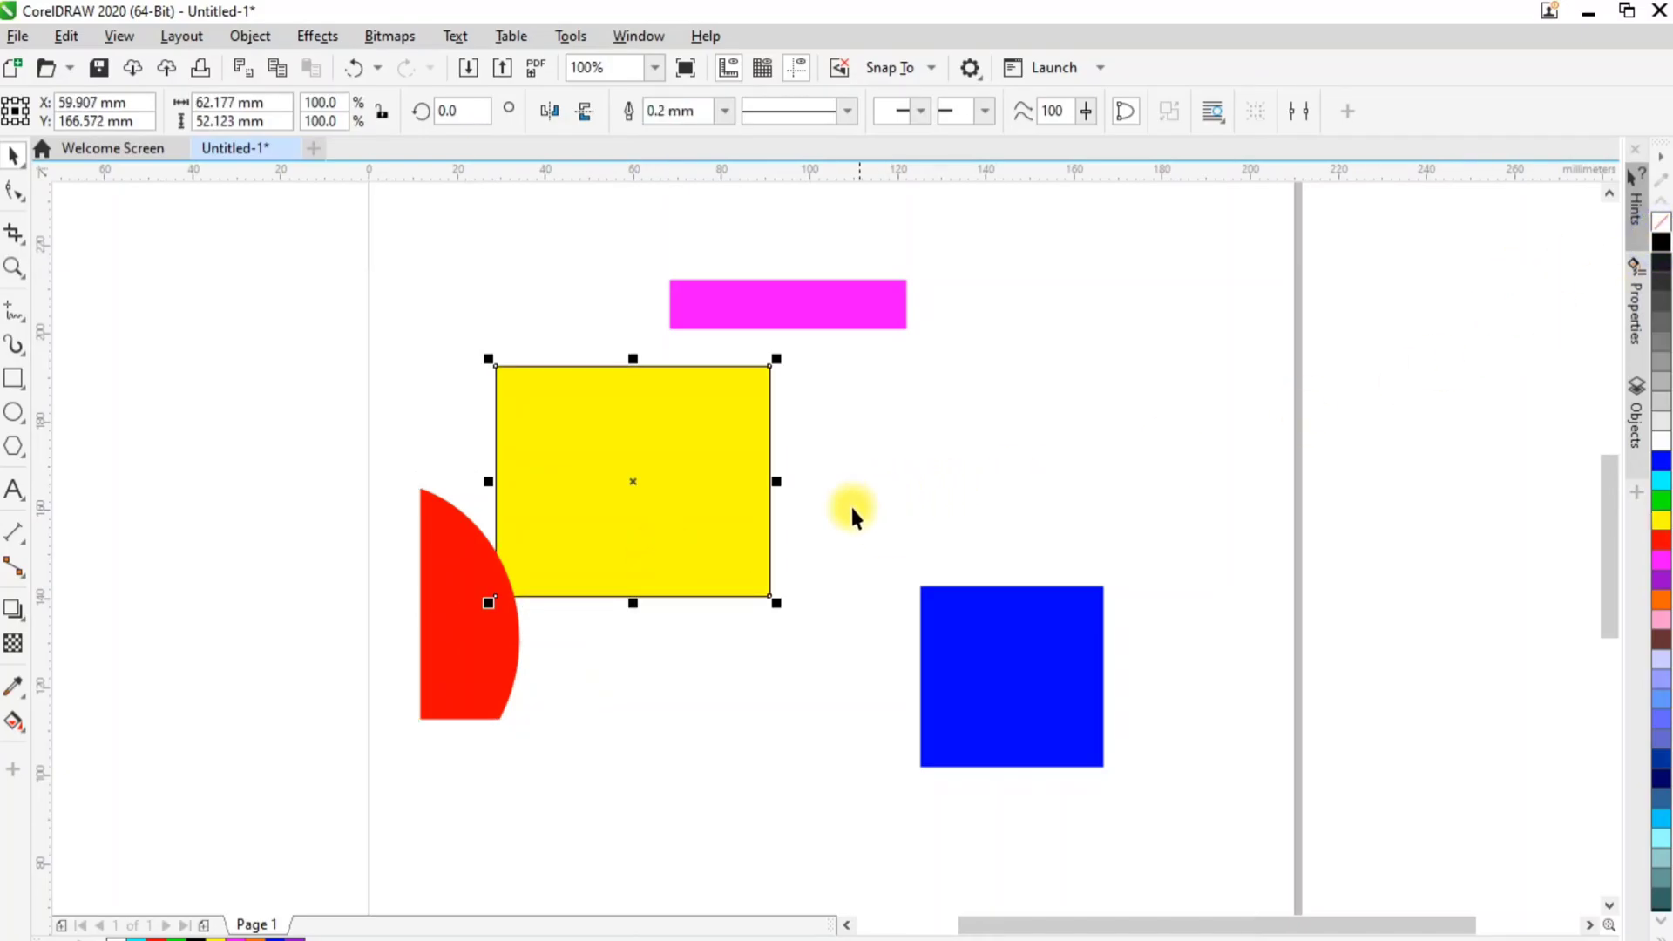
{"action": "key", "text": "ctrl+z"}
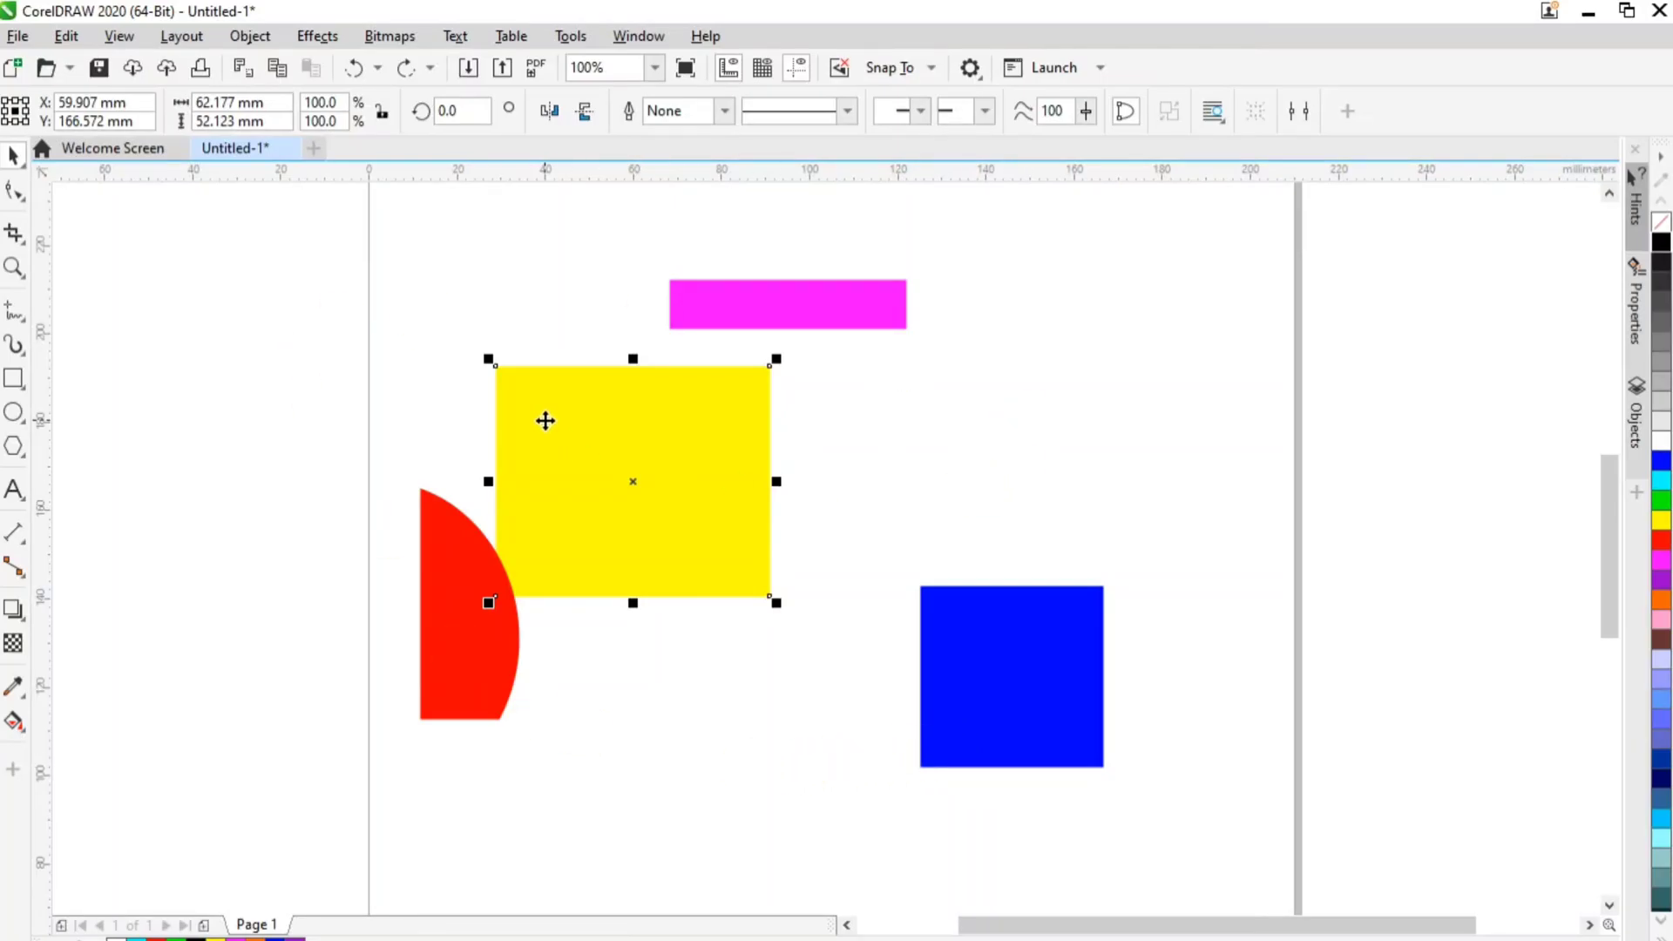
Delete all the coloured shapes and import the image 222 from Downloads at about 107 mm square on the page
{"action": "left_click_drag", "start_coordinate": [305, 235], "coordinate": [1126, 829]}
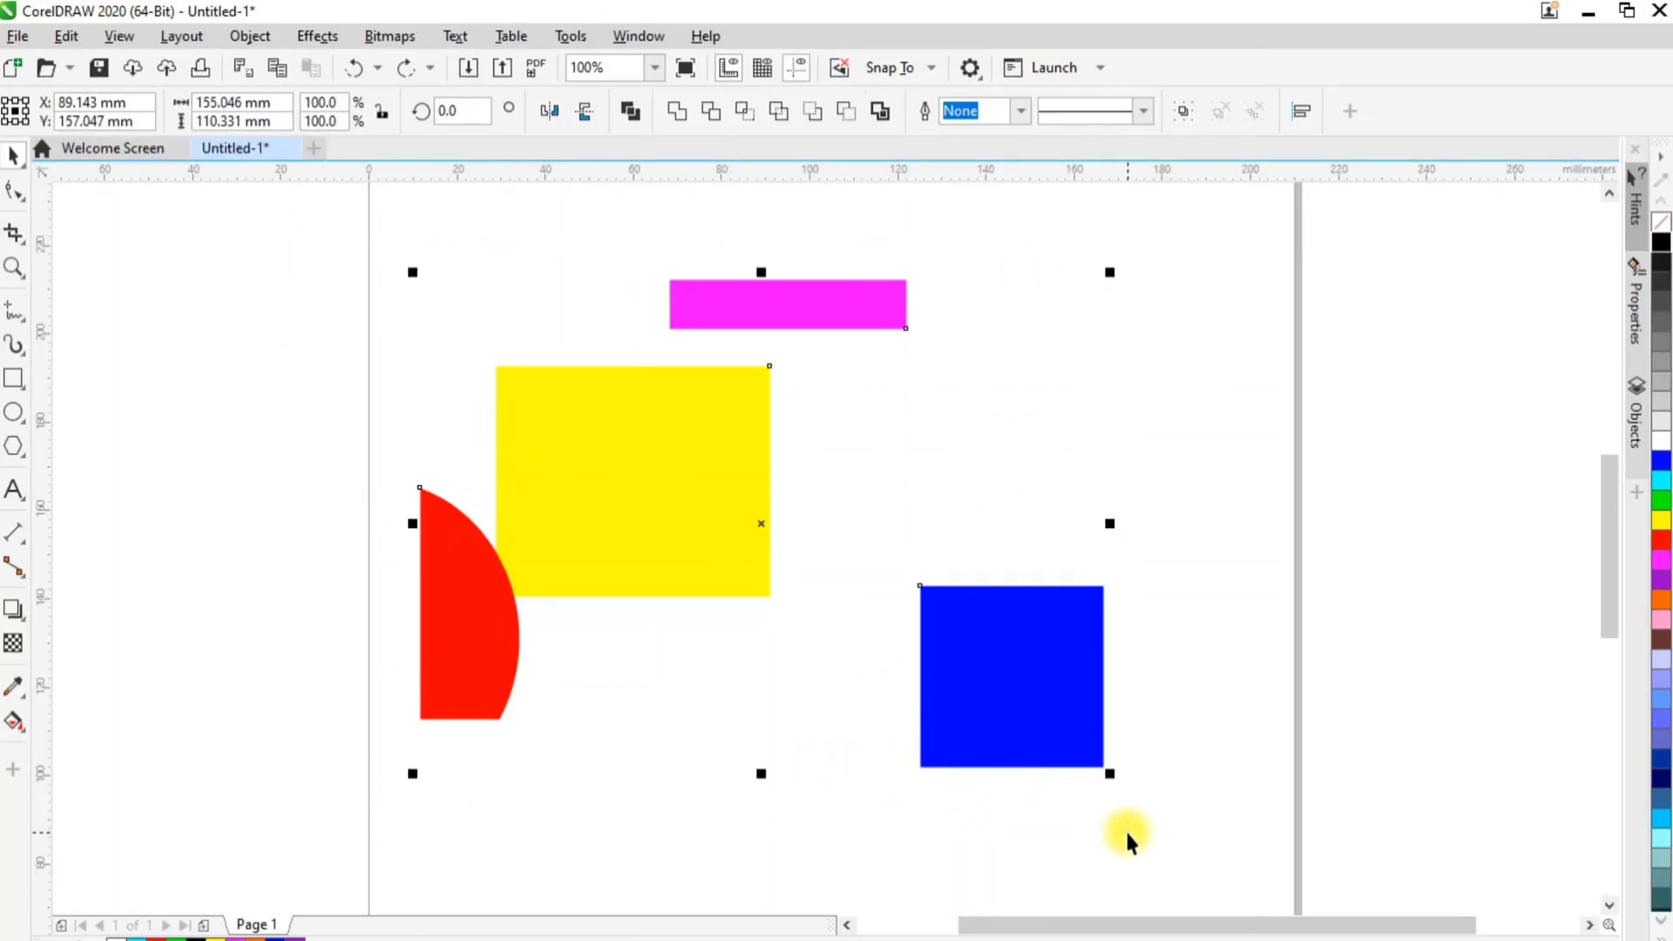
{"action": "key", "text": "Delete"}
{"action": "key", "text": "ctrl+i"}
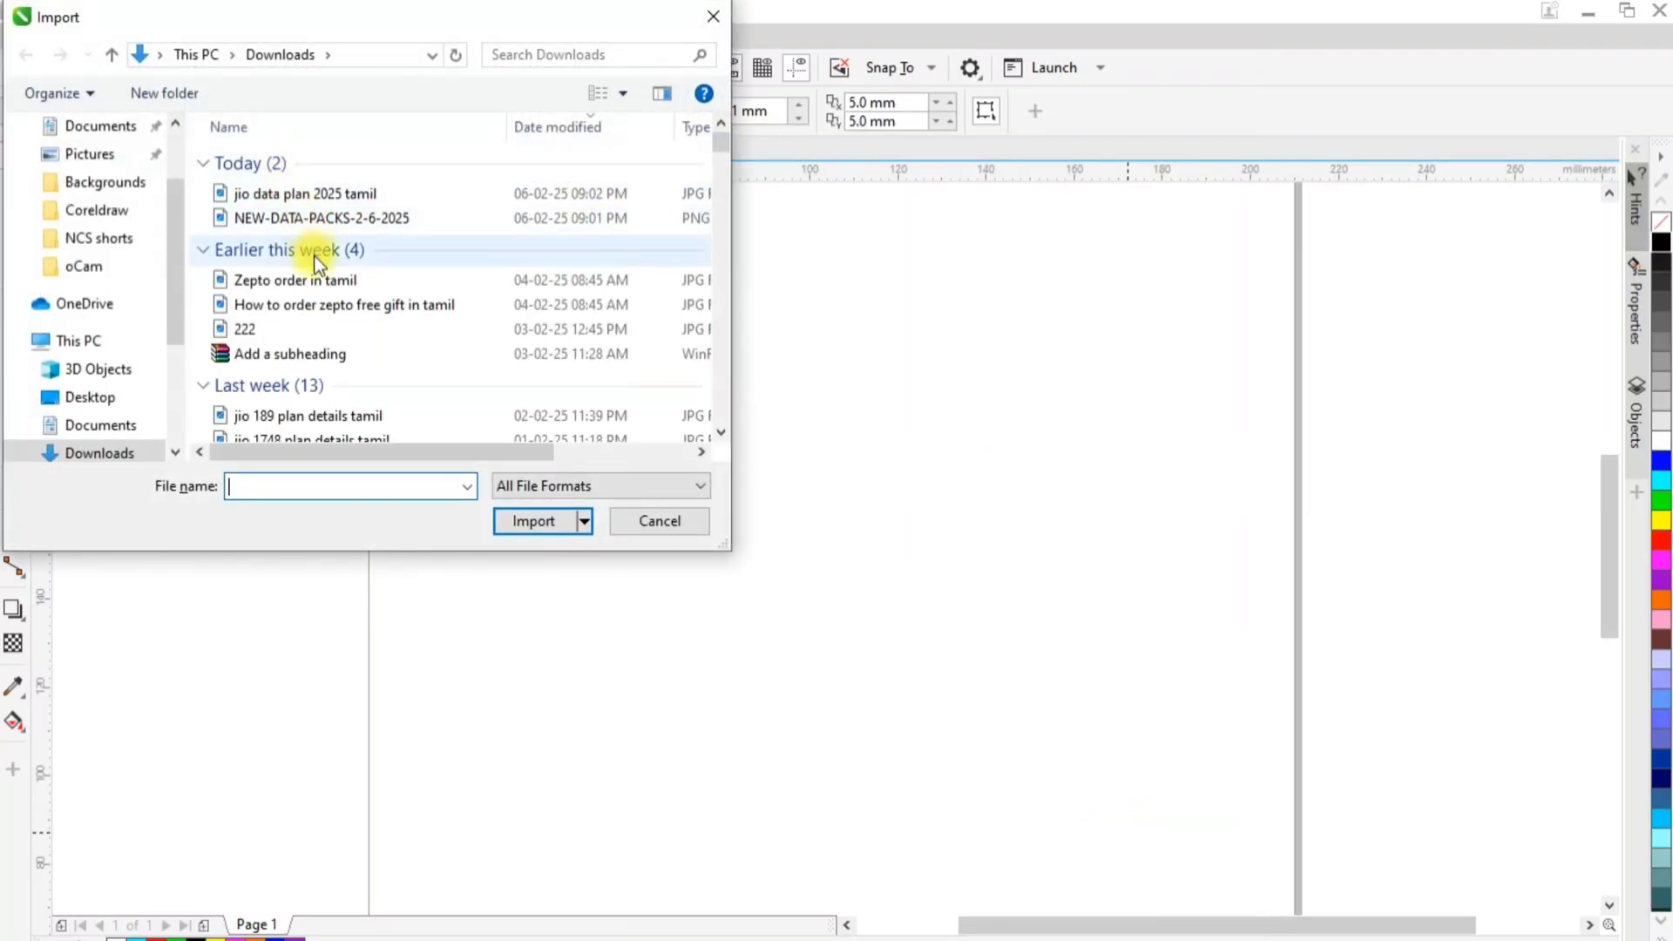
{"action": "left_click", "coordinate": [300, 322]}
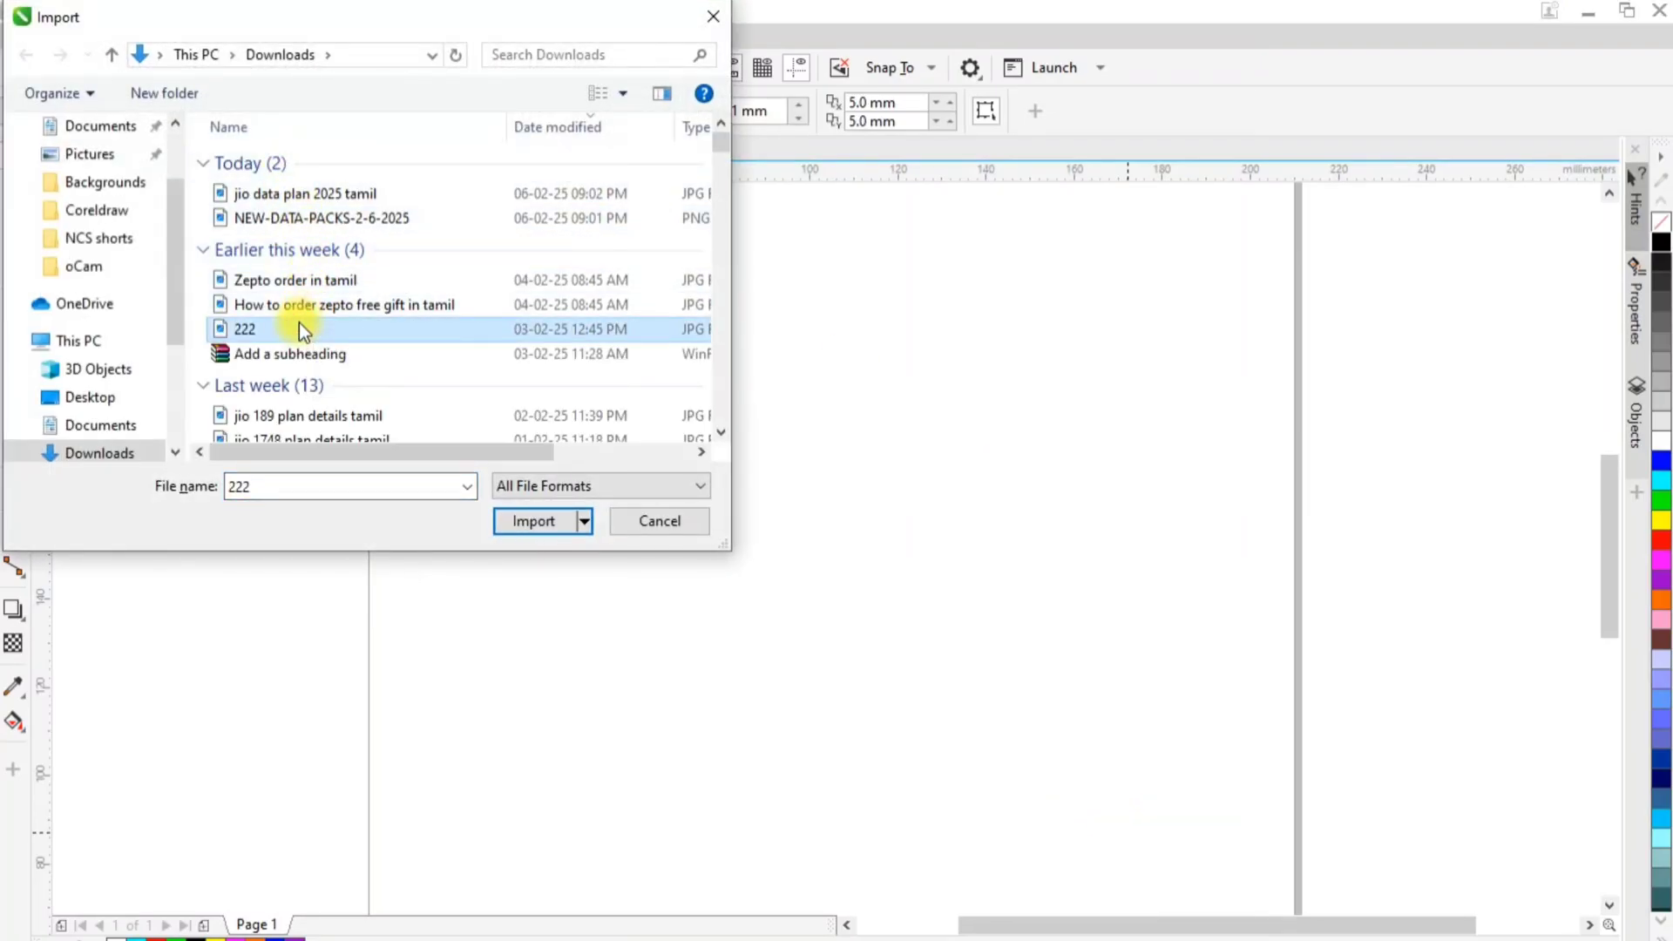
{"action": "double_click", "coordinate": [300, 324]}
{"action": "left_click_drag", "start_coordinate": [522, 329], "coordinate": [993, 800]}
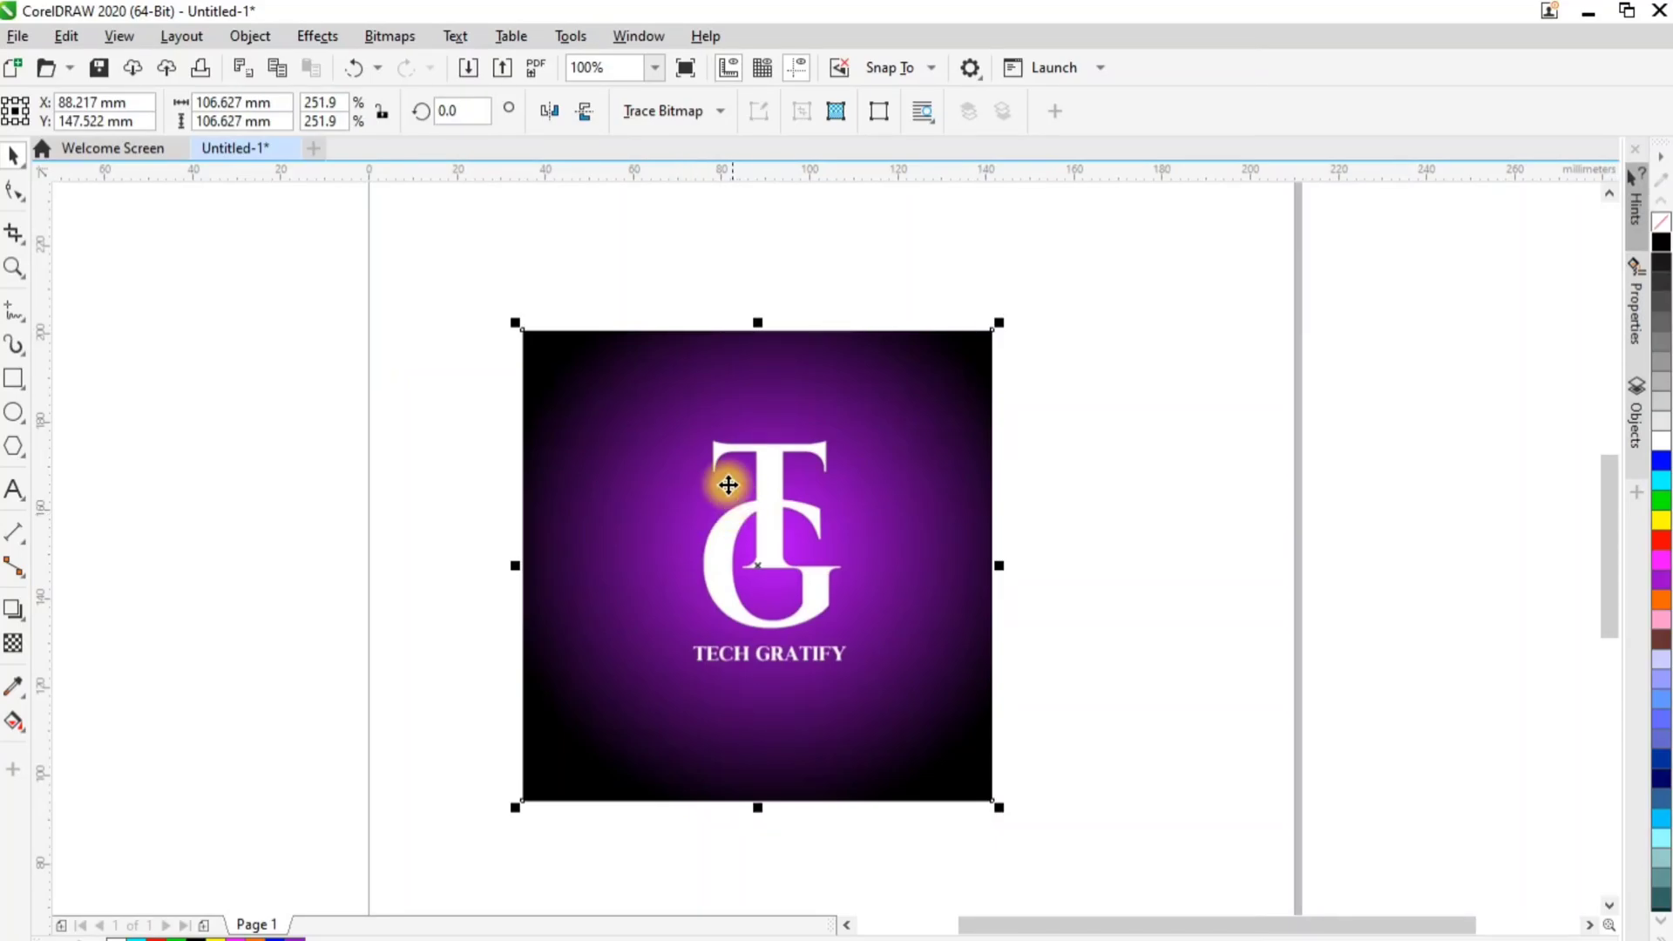
Crop the imported logo image to about 83 × 82 mm around the TG logo and deselect it
{"action": "left_click", "coordinate": [15, 231]}
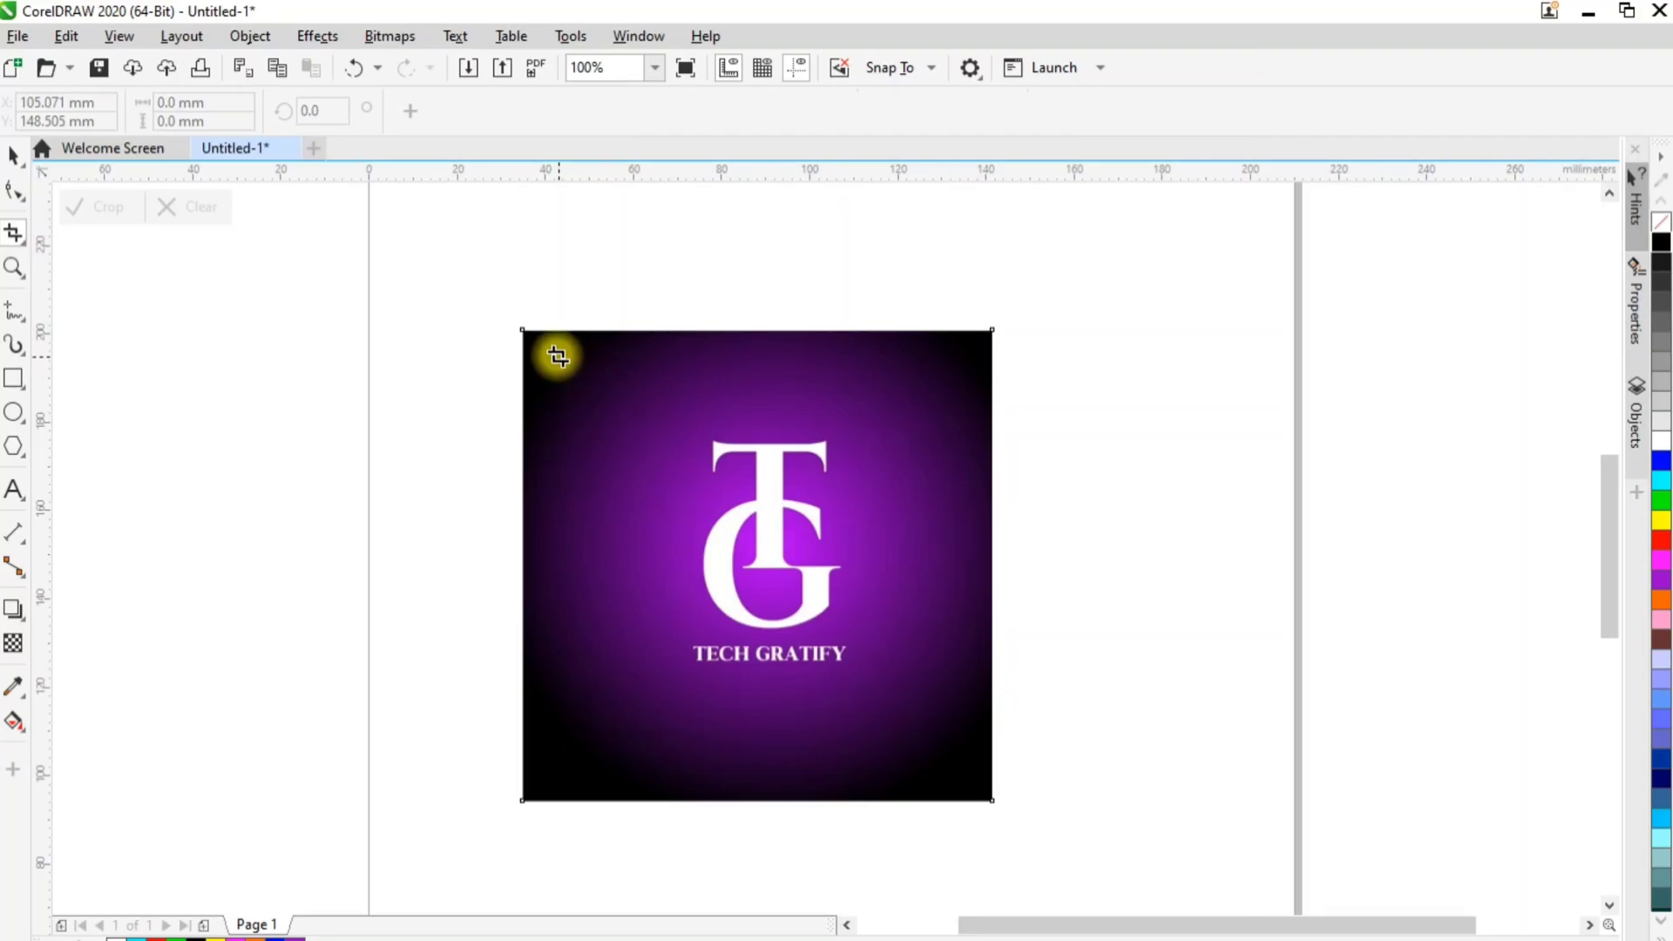
{"action": "left_click_drag", "start_coordinate": [550, 351], "coordinate": [915, 713]}
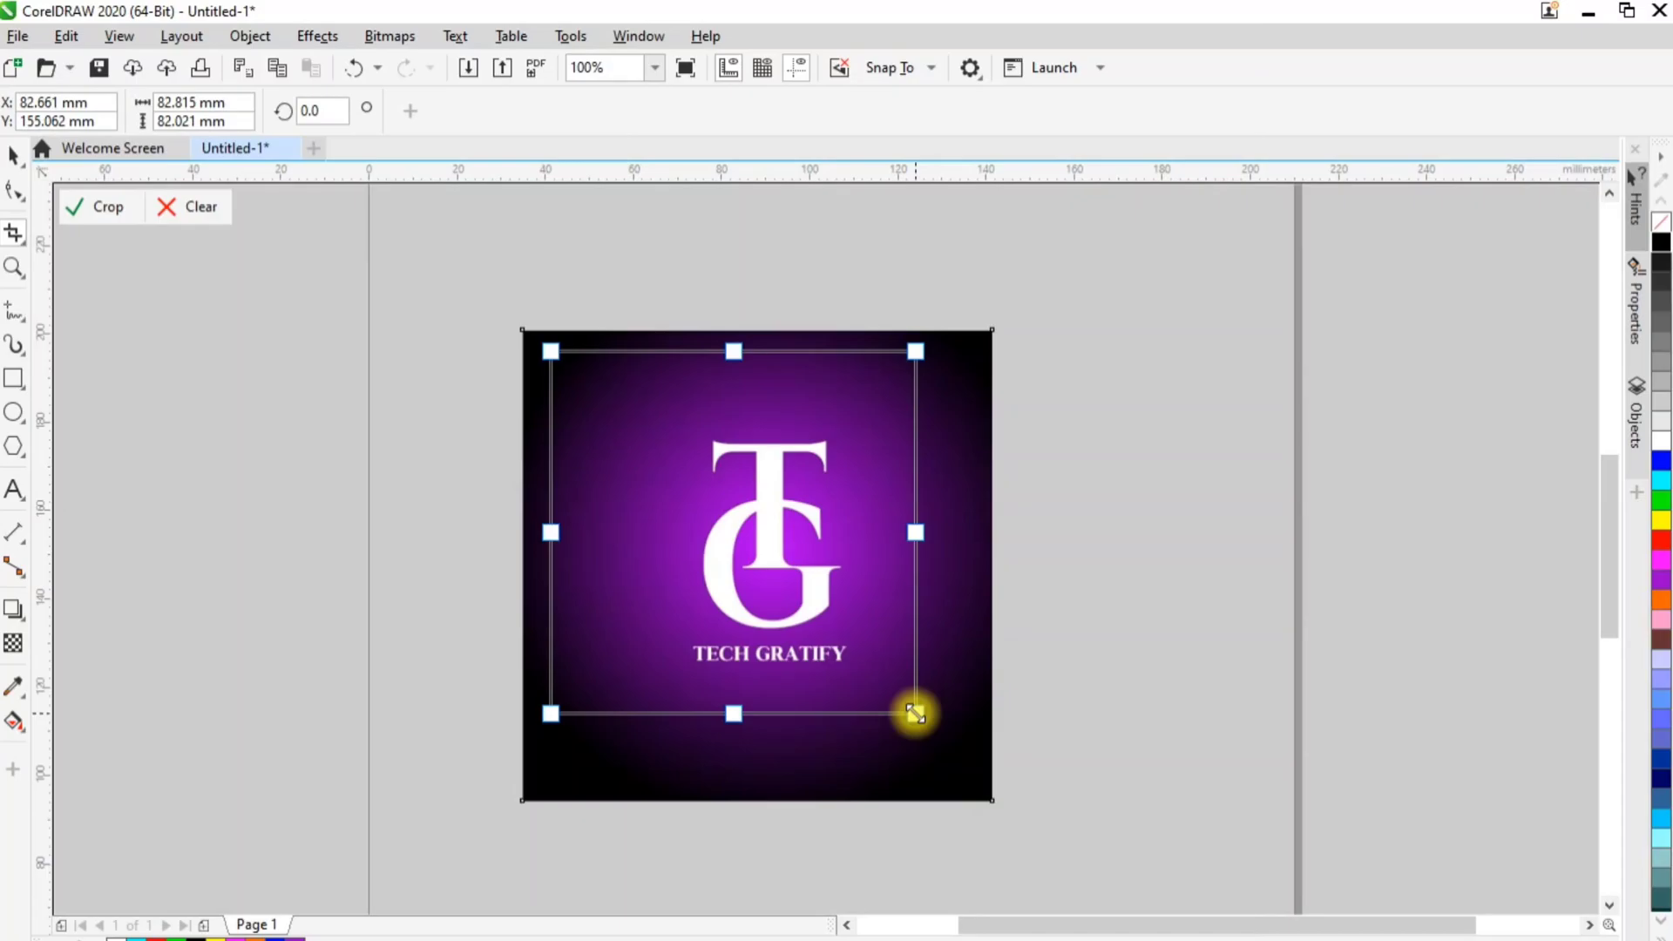
{"action": "key", "text": "Return"}
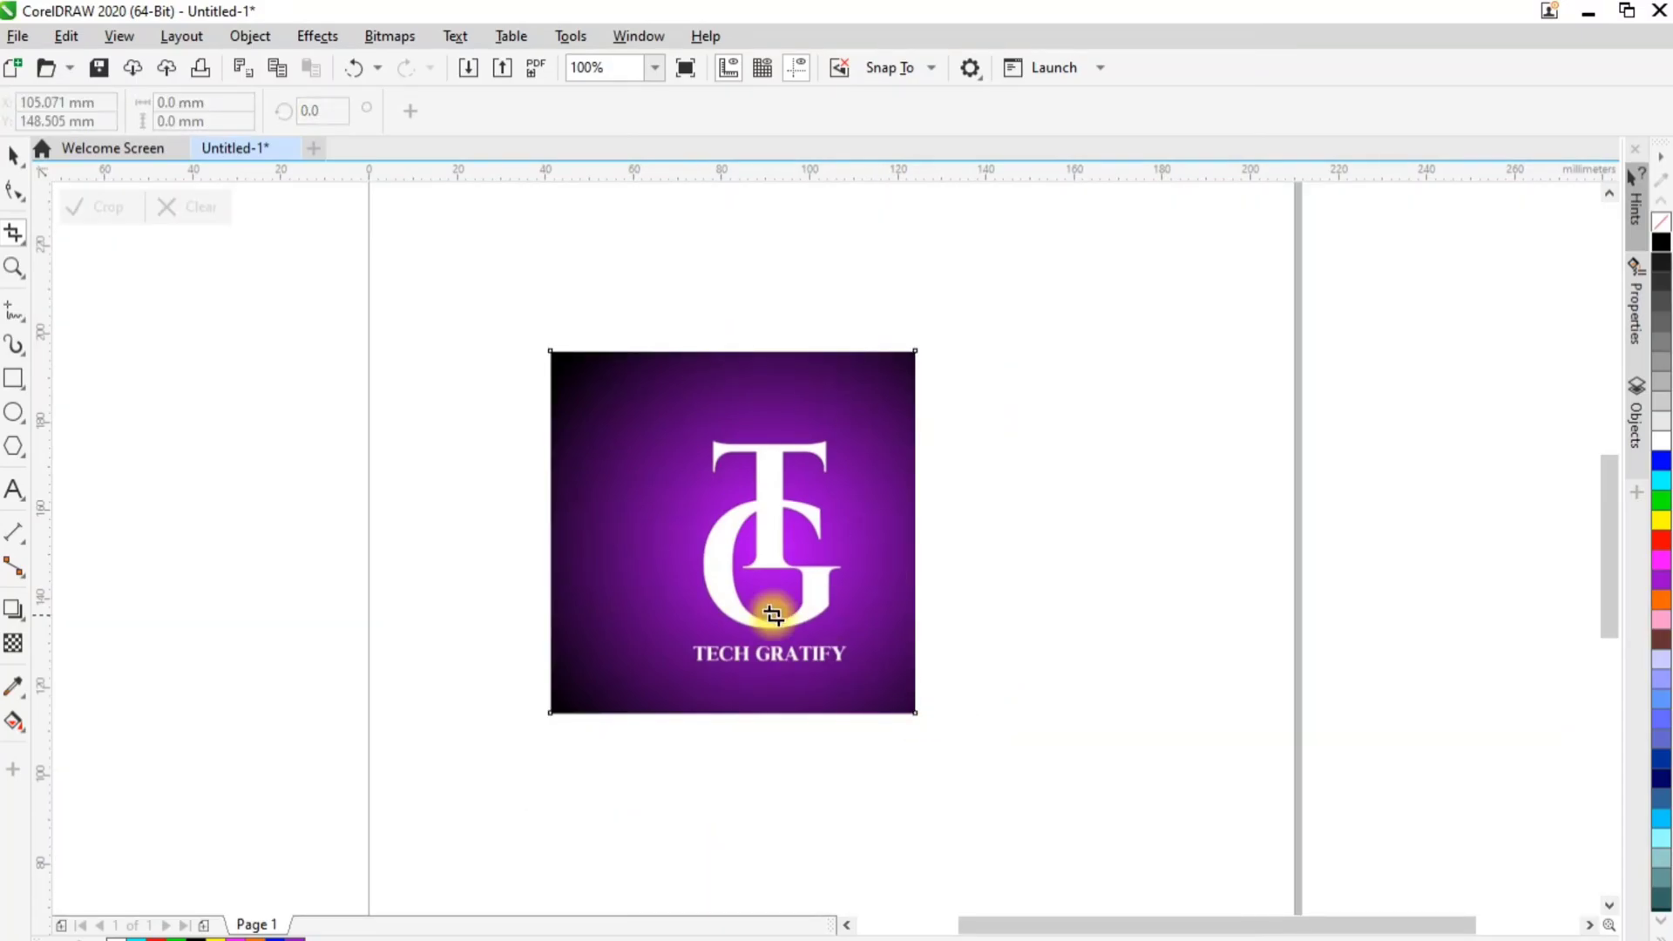
{"action": "scroll", "coordinate": [745, 445], "scroll_direction": "down", "scroll_amount": 4}
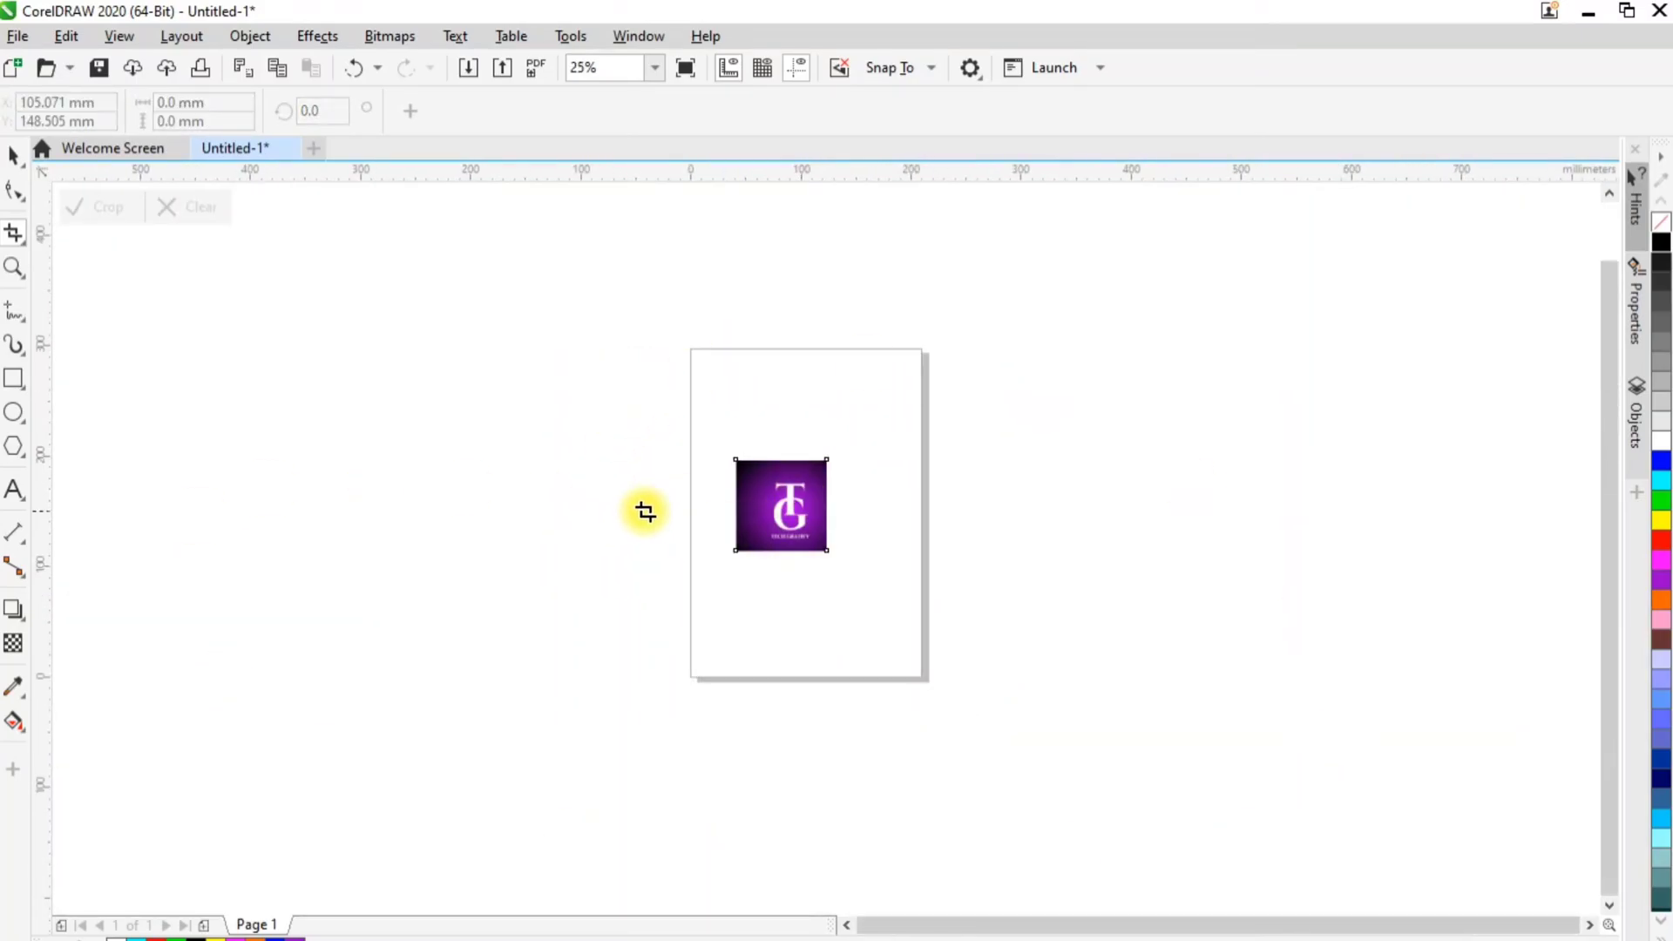
{"action": "scroll", "coordinate": [839, 477], "scroll_direction": "up", "scroll_amount": 4}
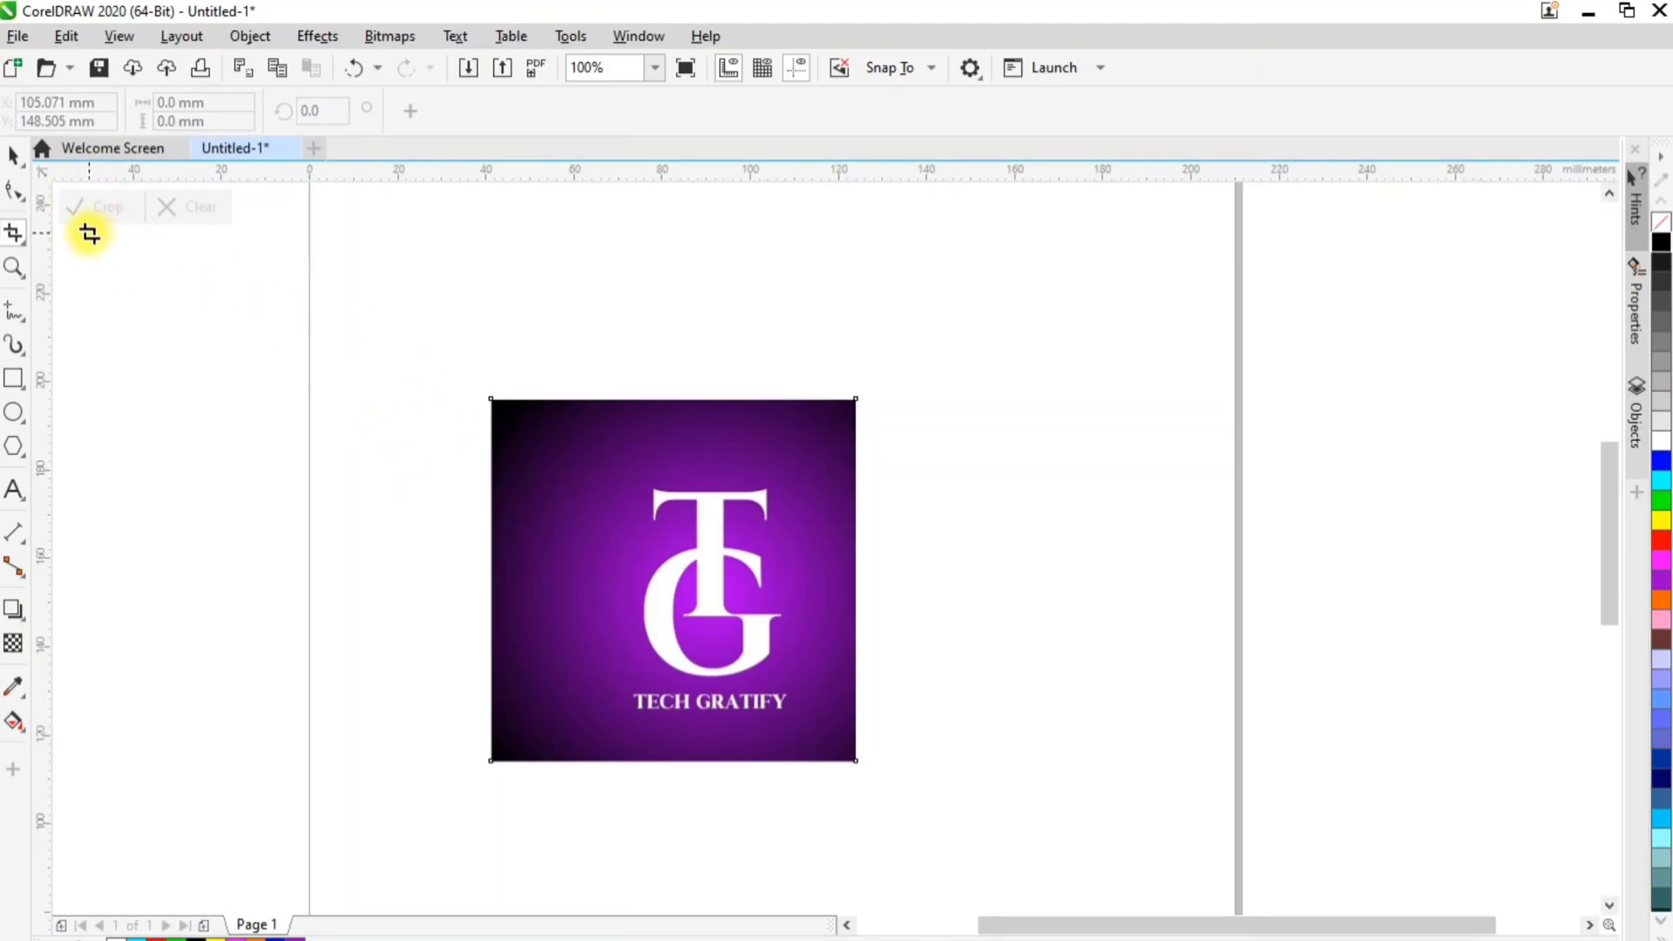
{"action": "left_click", "coordinate": [13, 155]}
{"action": "left_click", "coordinate": [680, 357]}
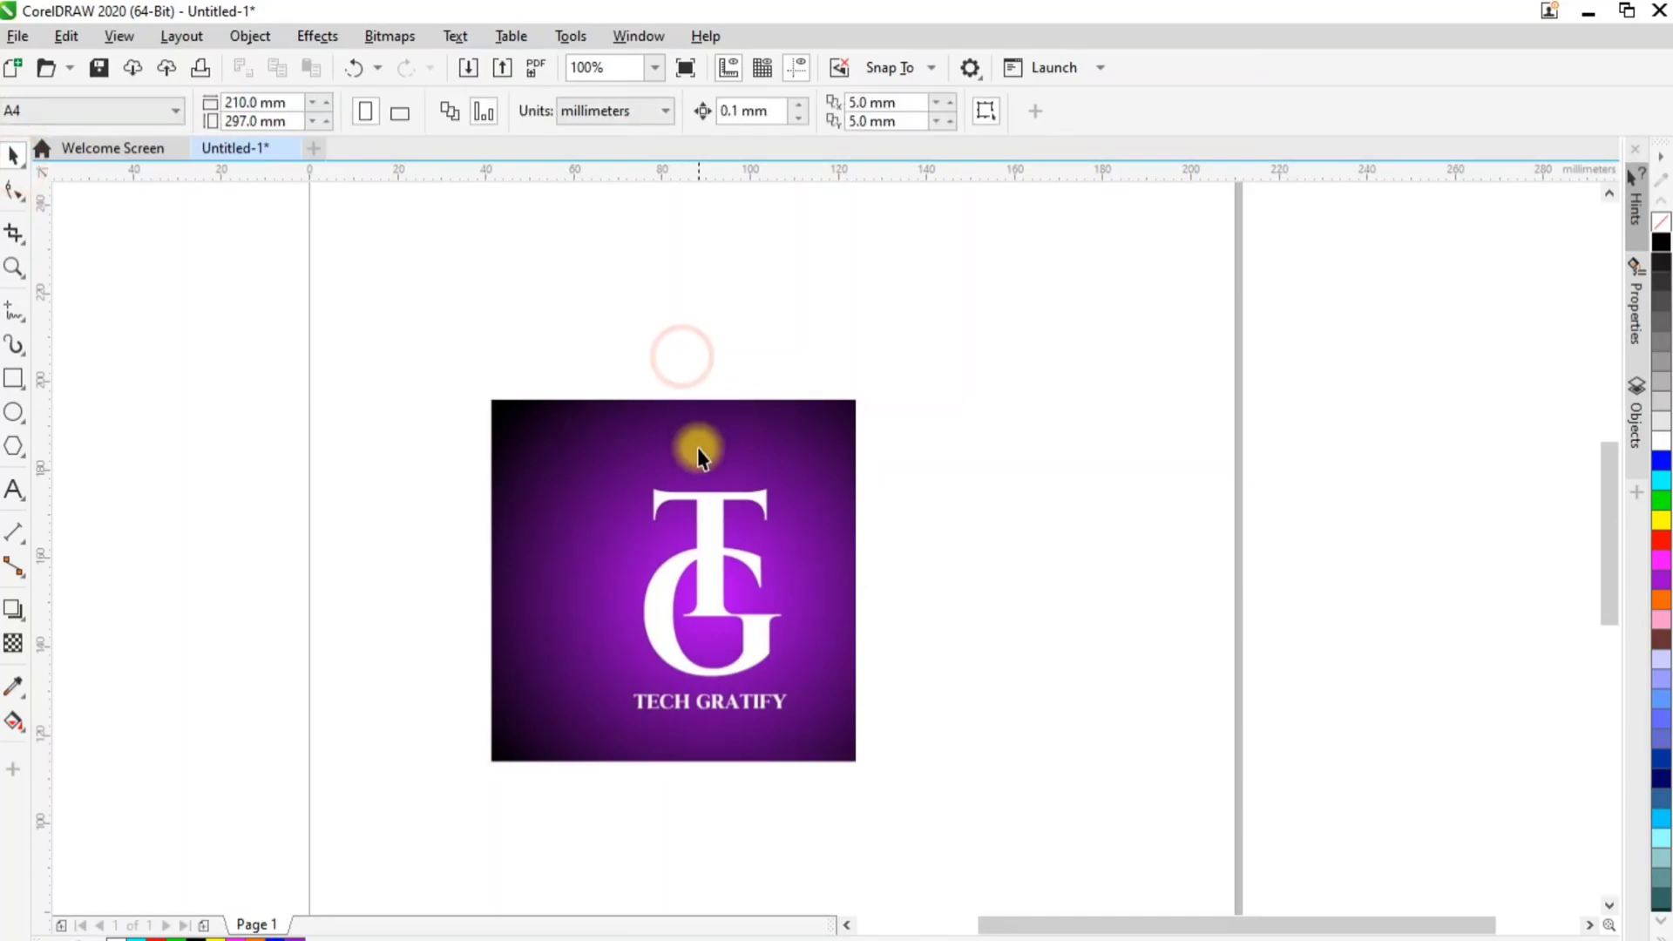
Delete the cropped logo image and import the image 222 again at about 120 mm square
{"action": "left_click", "coordinate": [699, 448]}
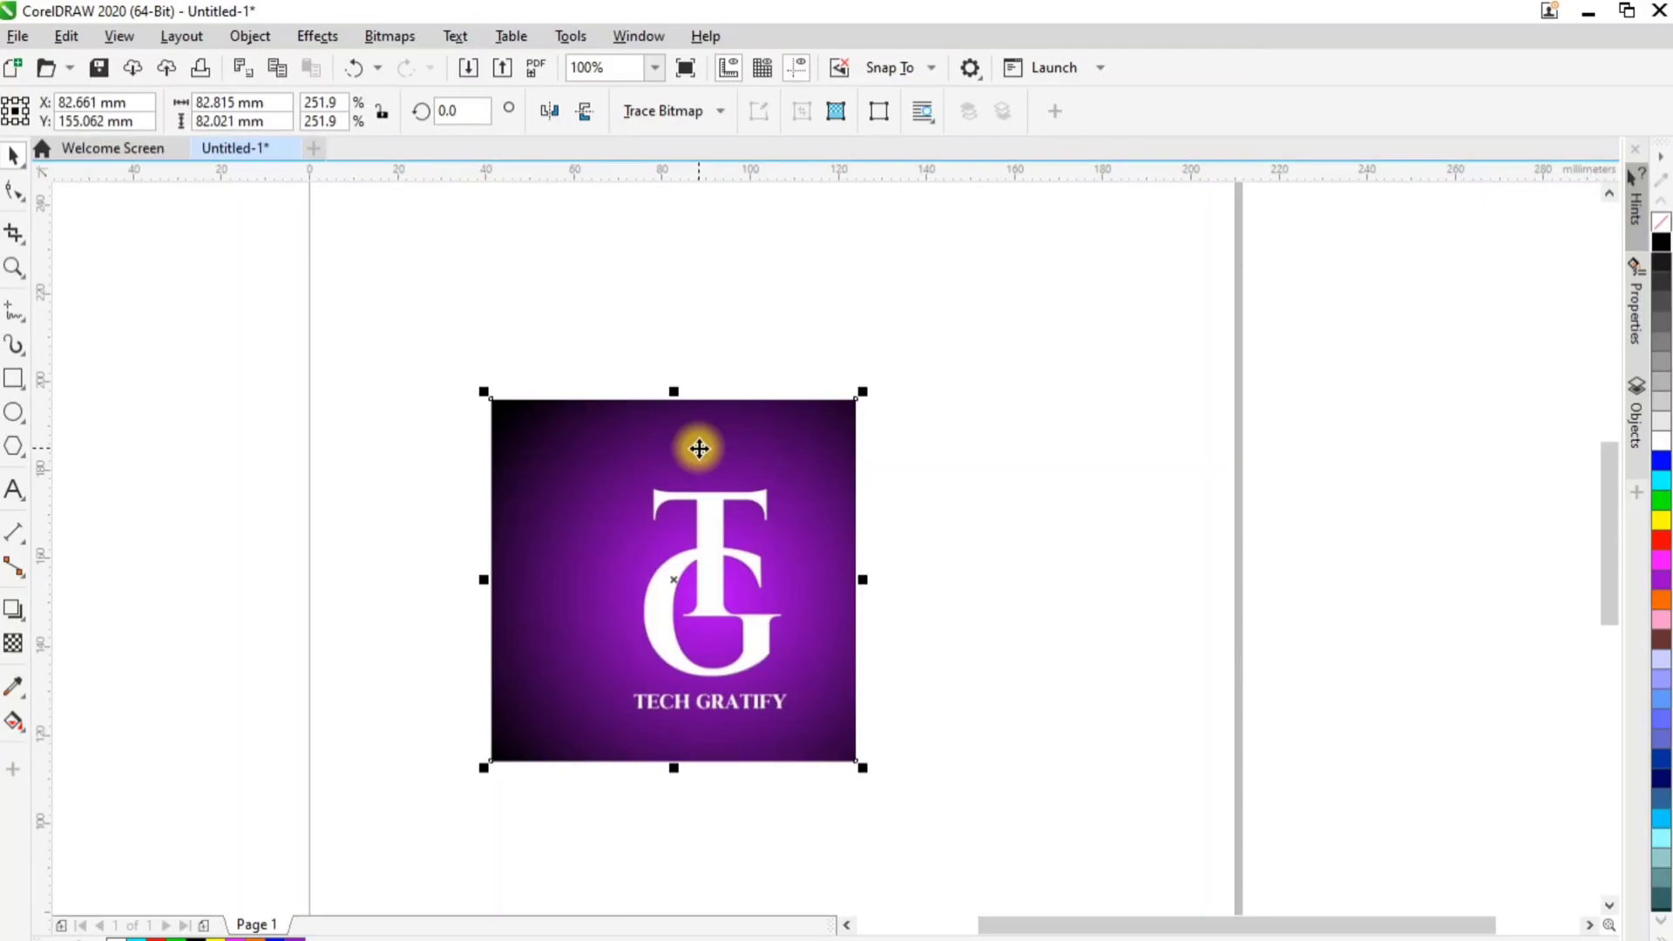
{"action": "key", "text": "Delete"}
{"action": "key", "text": "ctrl+i"}
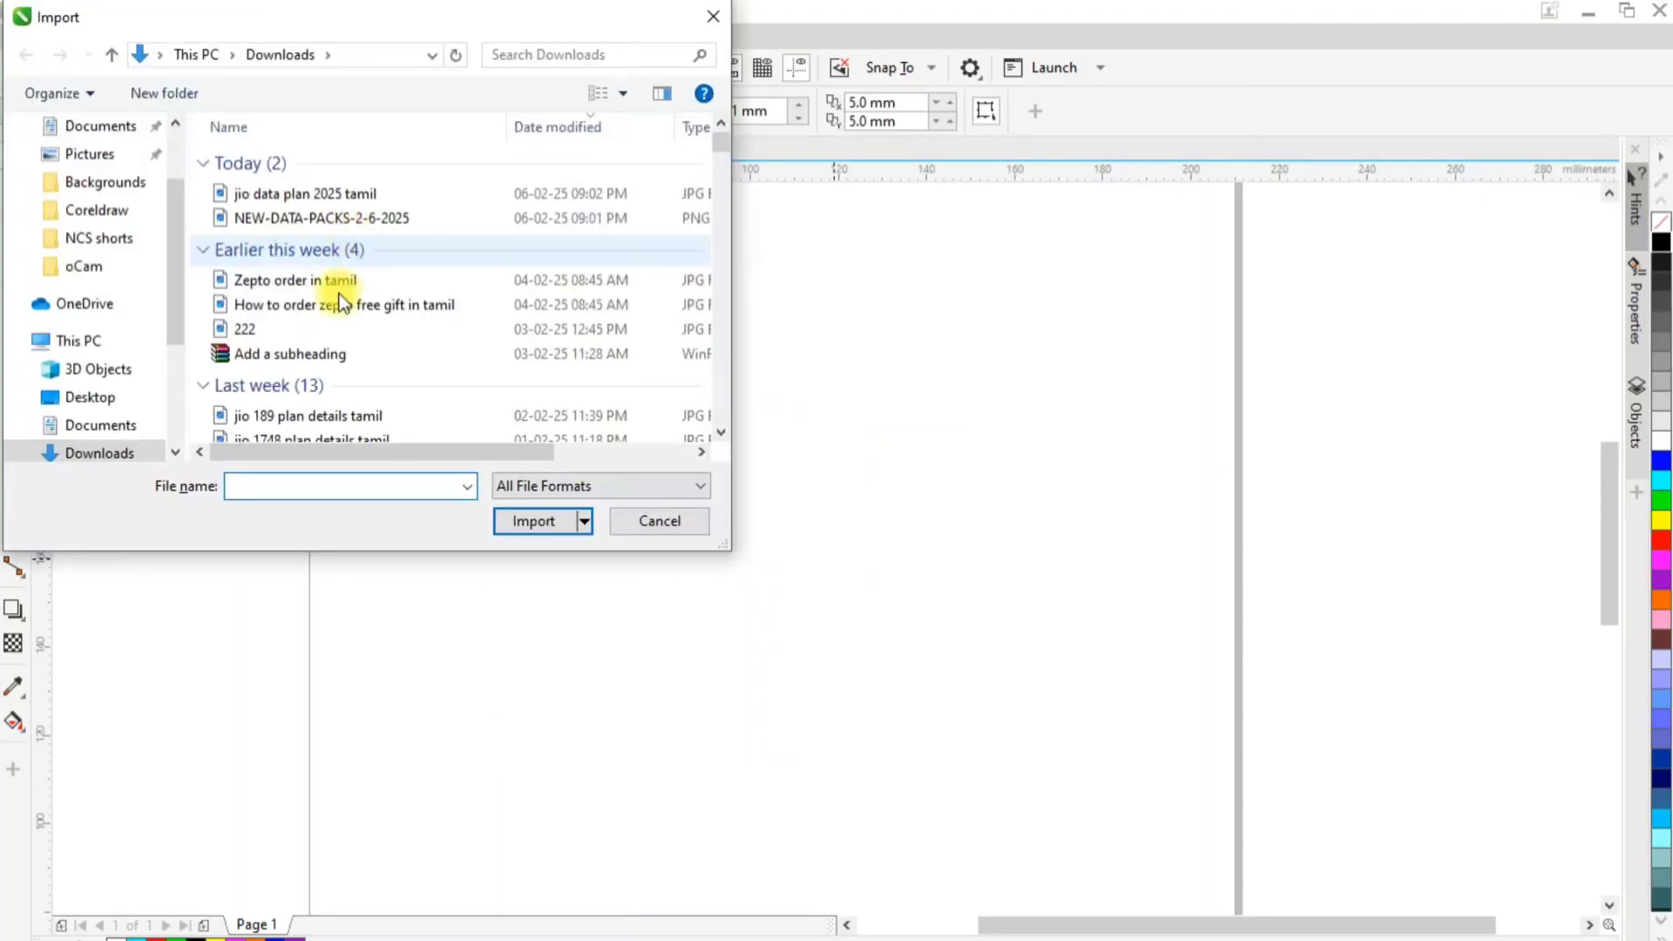
{"action": "left_click", "coordinate": [322, 329]}
{"action": "double_click", "coordinate": [323, 335]}
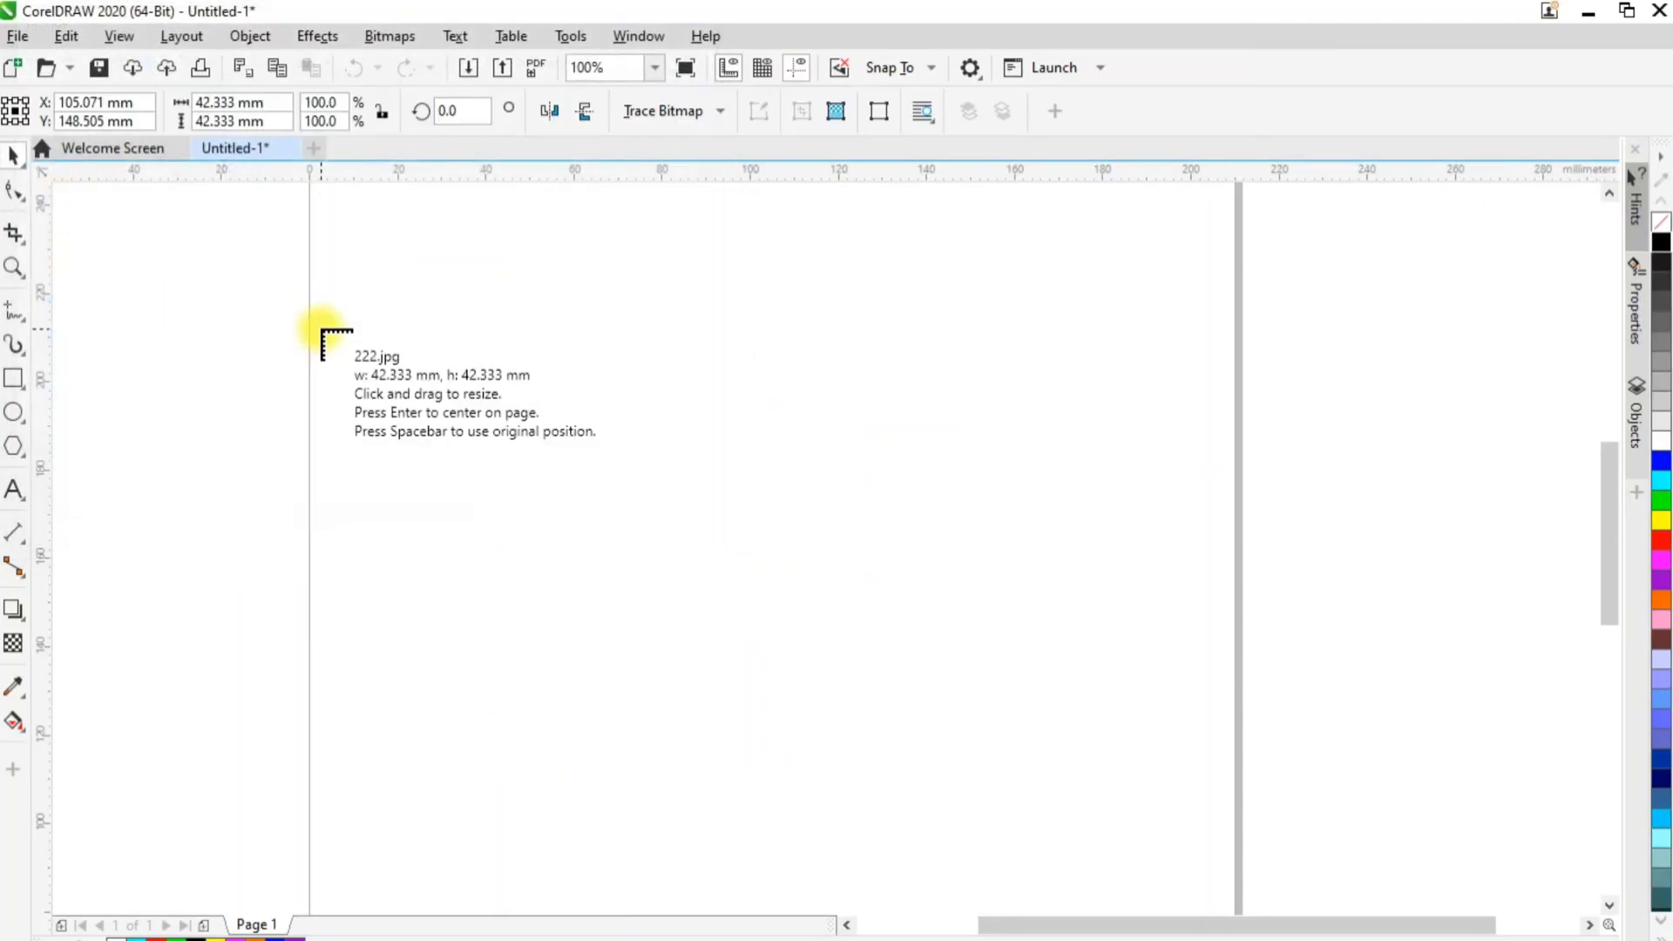
{"action": "left_click_drag", "start_coordinate": [377, 306], "coordinate": [1008, 850]}
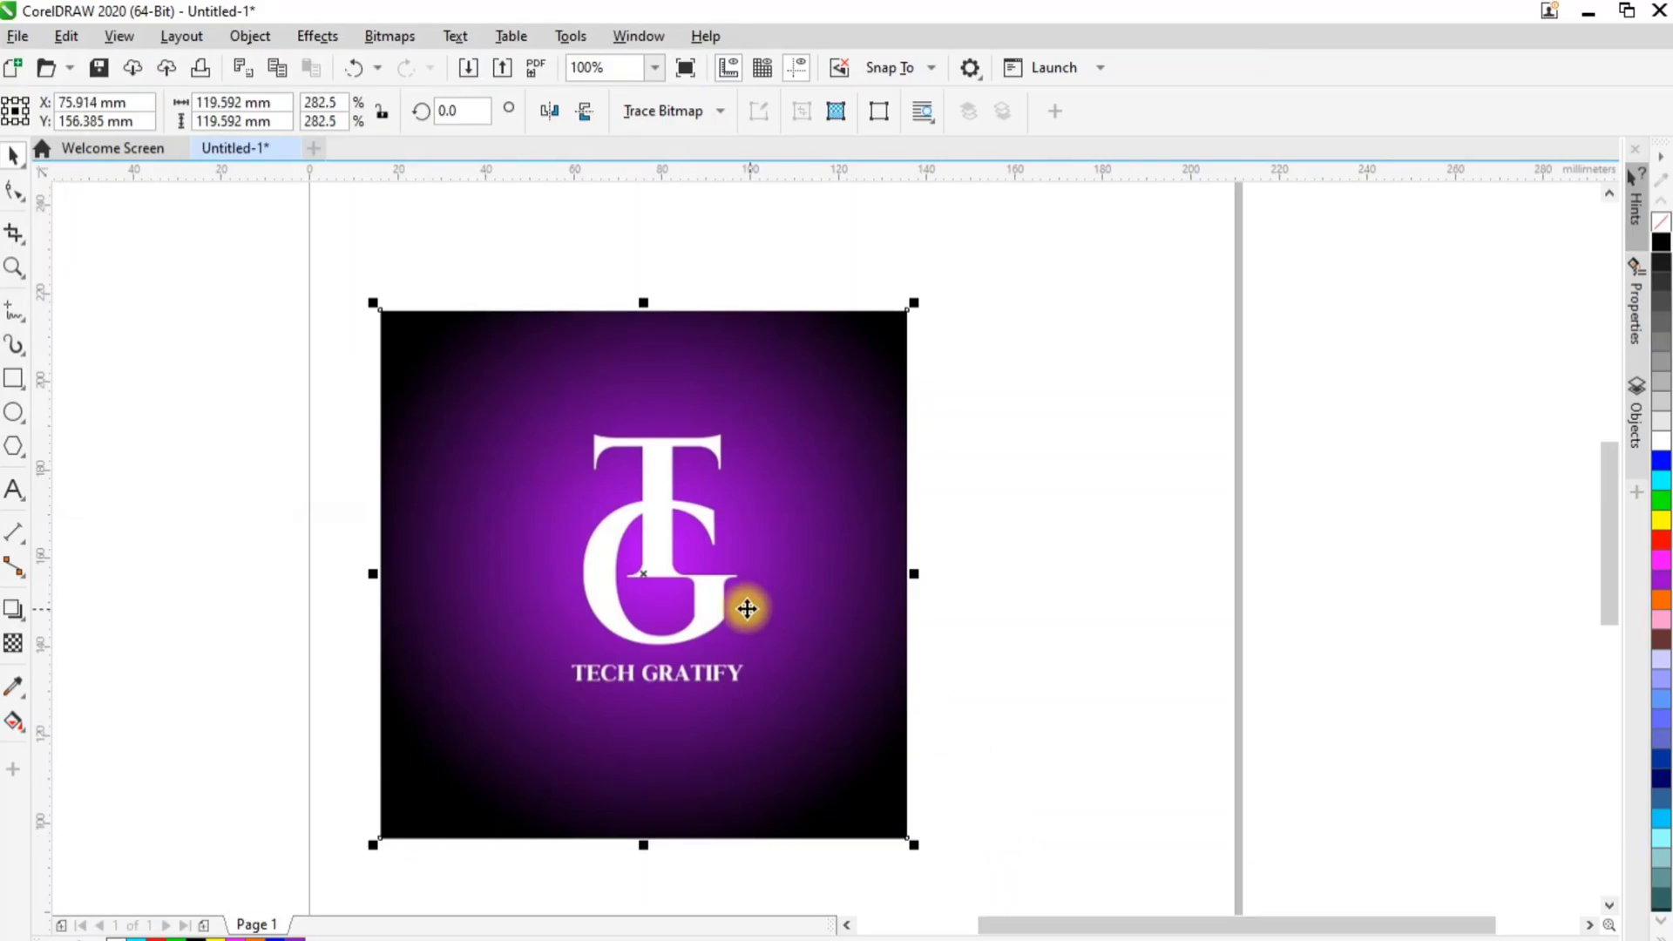
Move the logo image to about X 100.5 mm, and trim its top, right and bottom edges with the Shape tool to about 100 mm wide
{"action": "left_click_drag", "start_coordinate": [747, 610], "coordinate": [855, 613]}
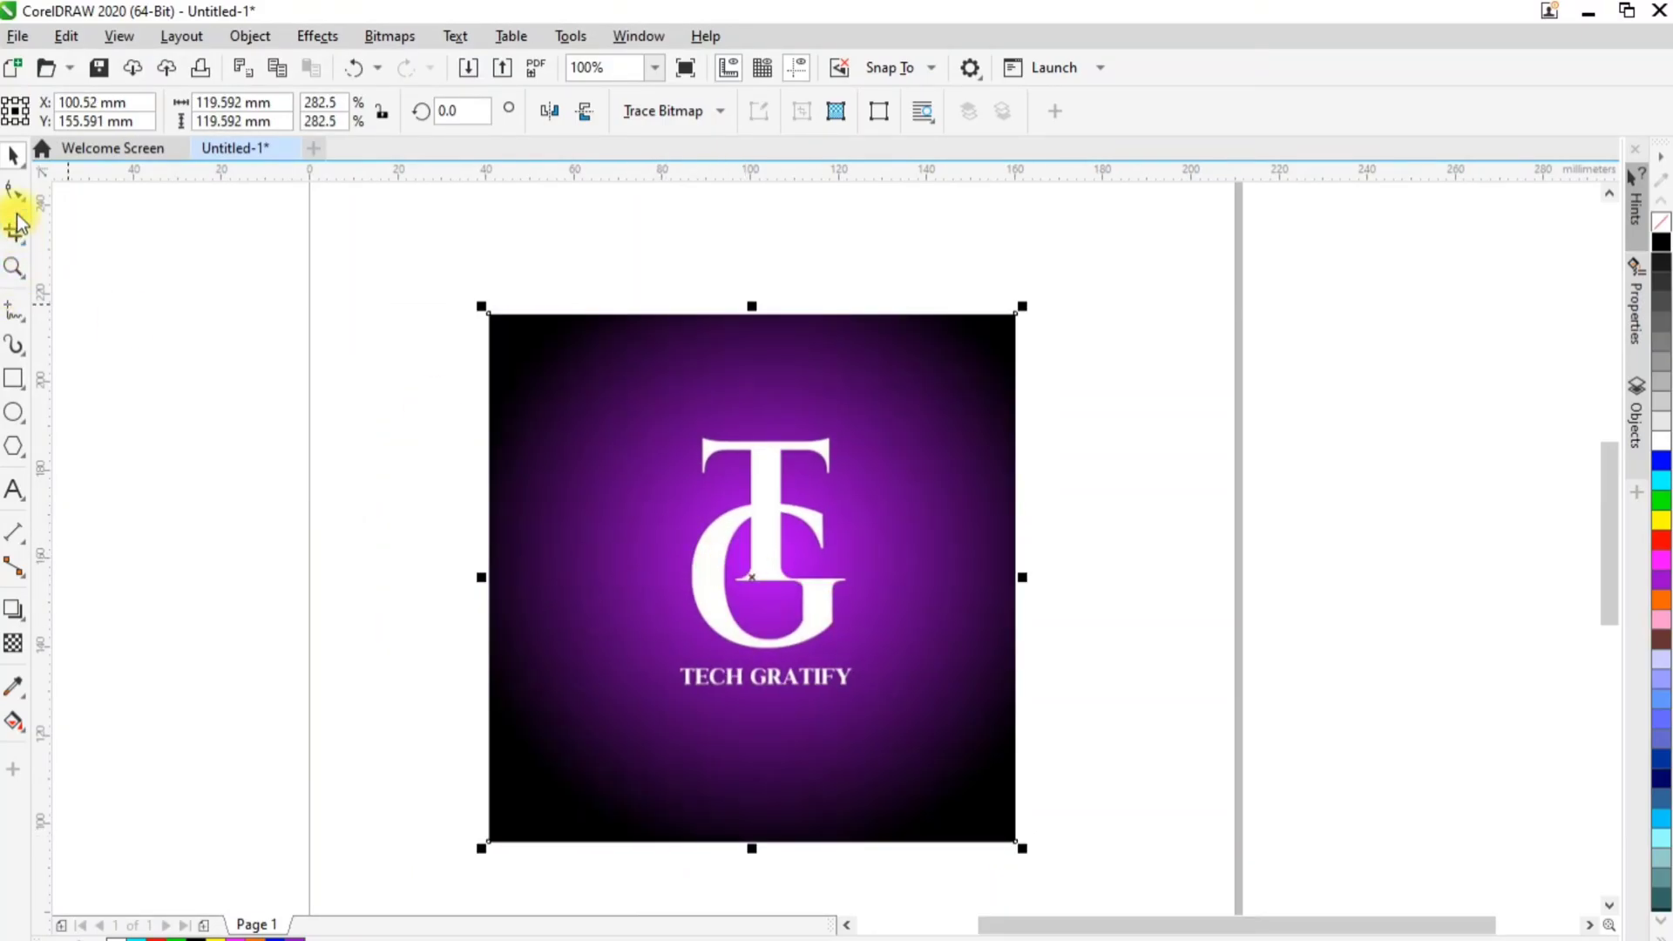
{"action": "left_click", "coordinate": [15, 185]}
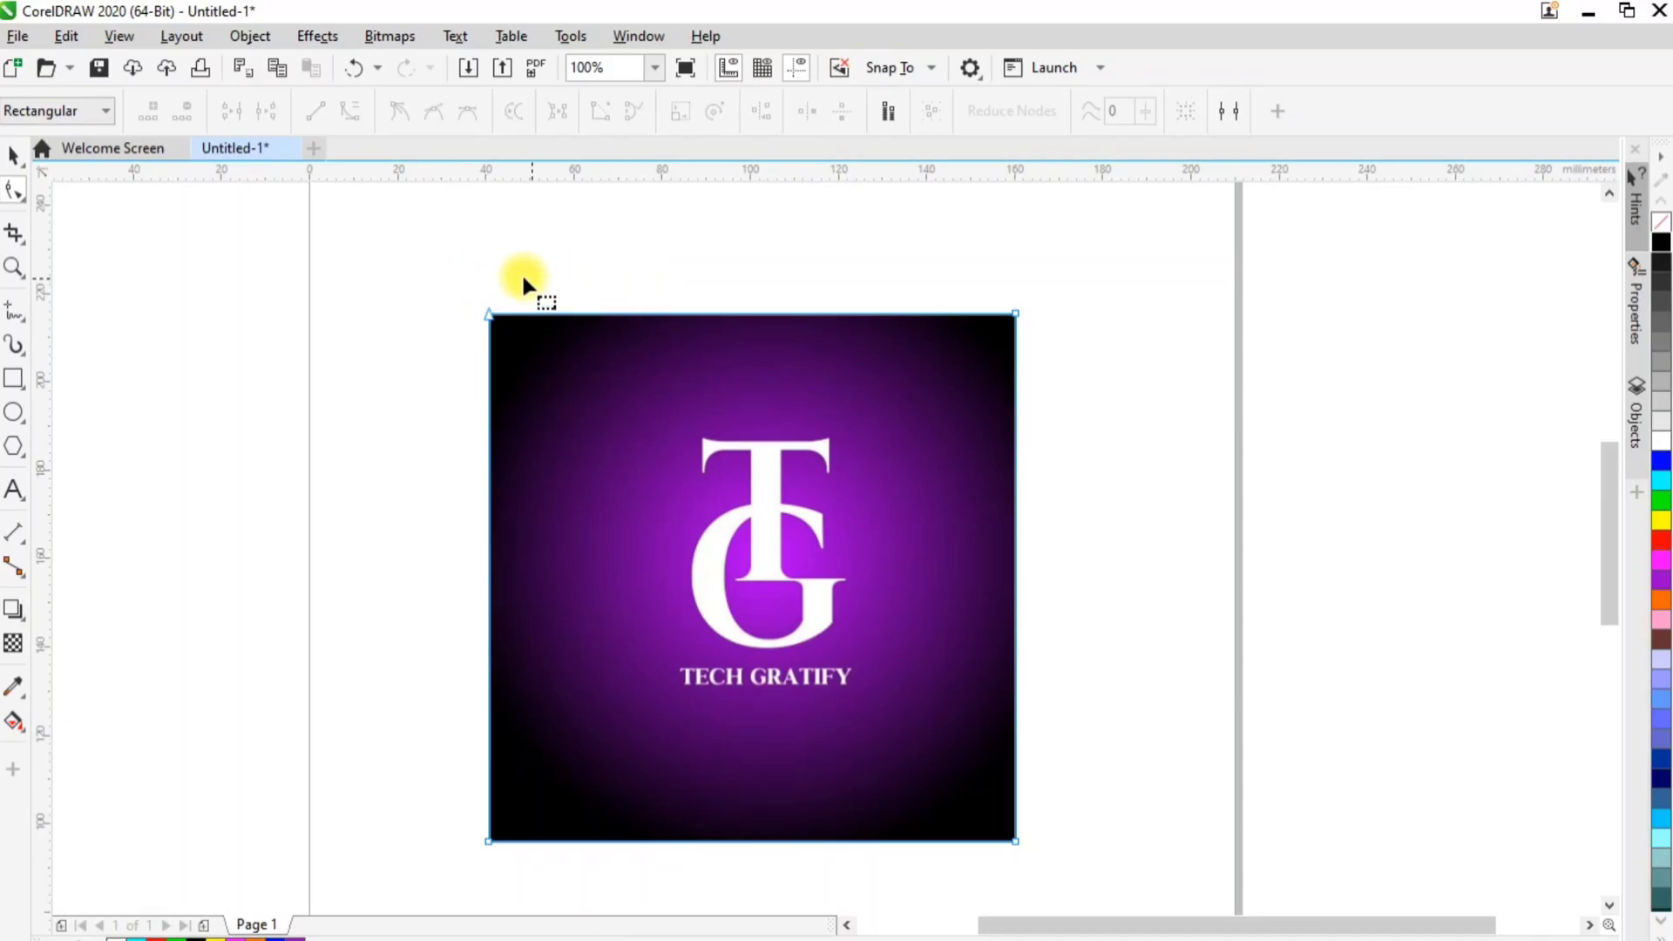
{"action": "left_click_drag", "start_coordinate": [431, 261], "coordinate": [1016, 357]}
{"action": "left_click", "coordinate": [1115, 338]}
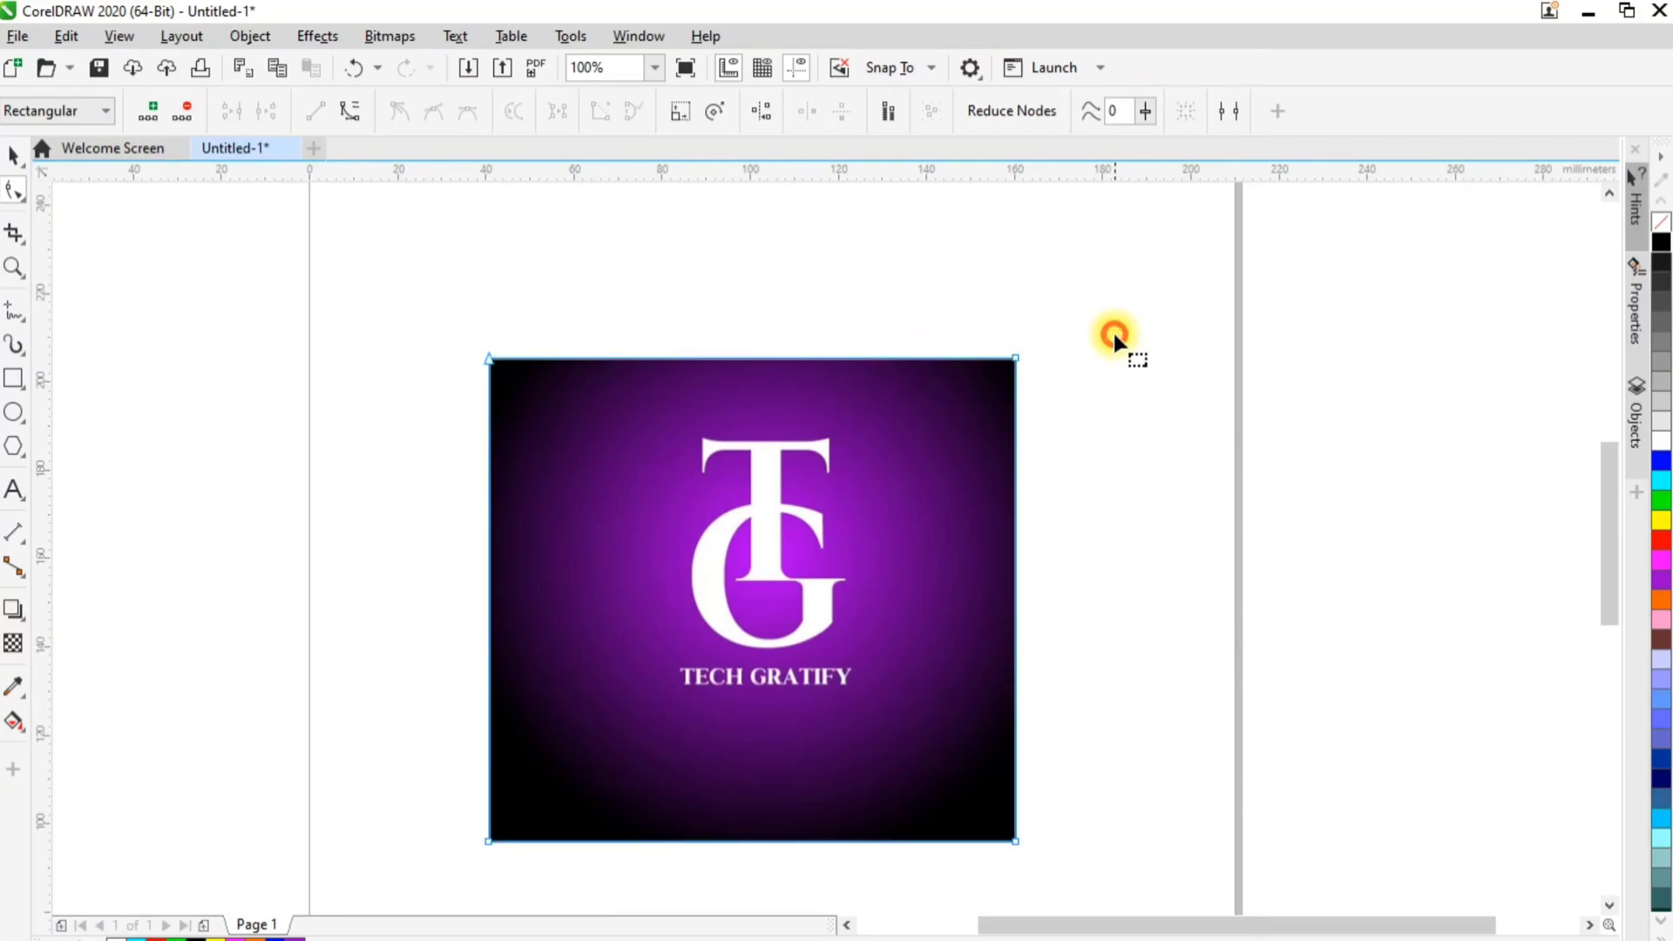
{"action": "left_click_drag", "start_coordinate": [1114, 336], "coordinate": [928, 780]}
{"action": "left_click_drag", "start_coordinate": [1038, 746], "coordinate": [523, 697]}
{"action": "left_click", "coordinate": [486, 778]}
Try slanting the image's left edge by moving its lower-left node inward, and return the node to restore the rectangular outline
{"action": "left_click_drag", "start_coordinate": [444, 250], "coordinate": [594, 694]}
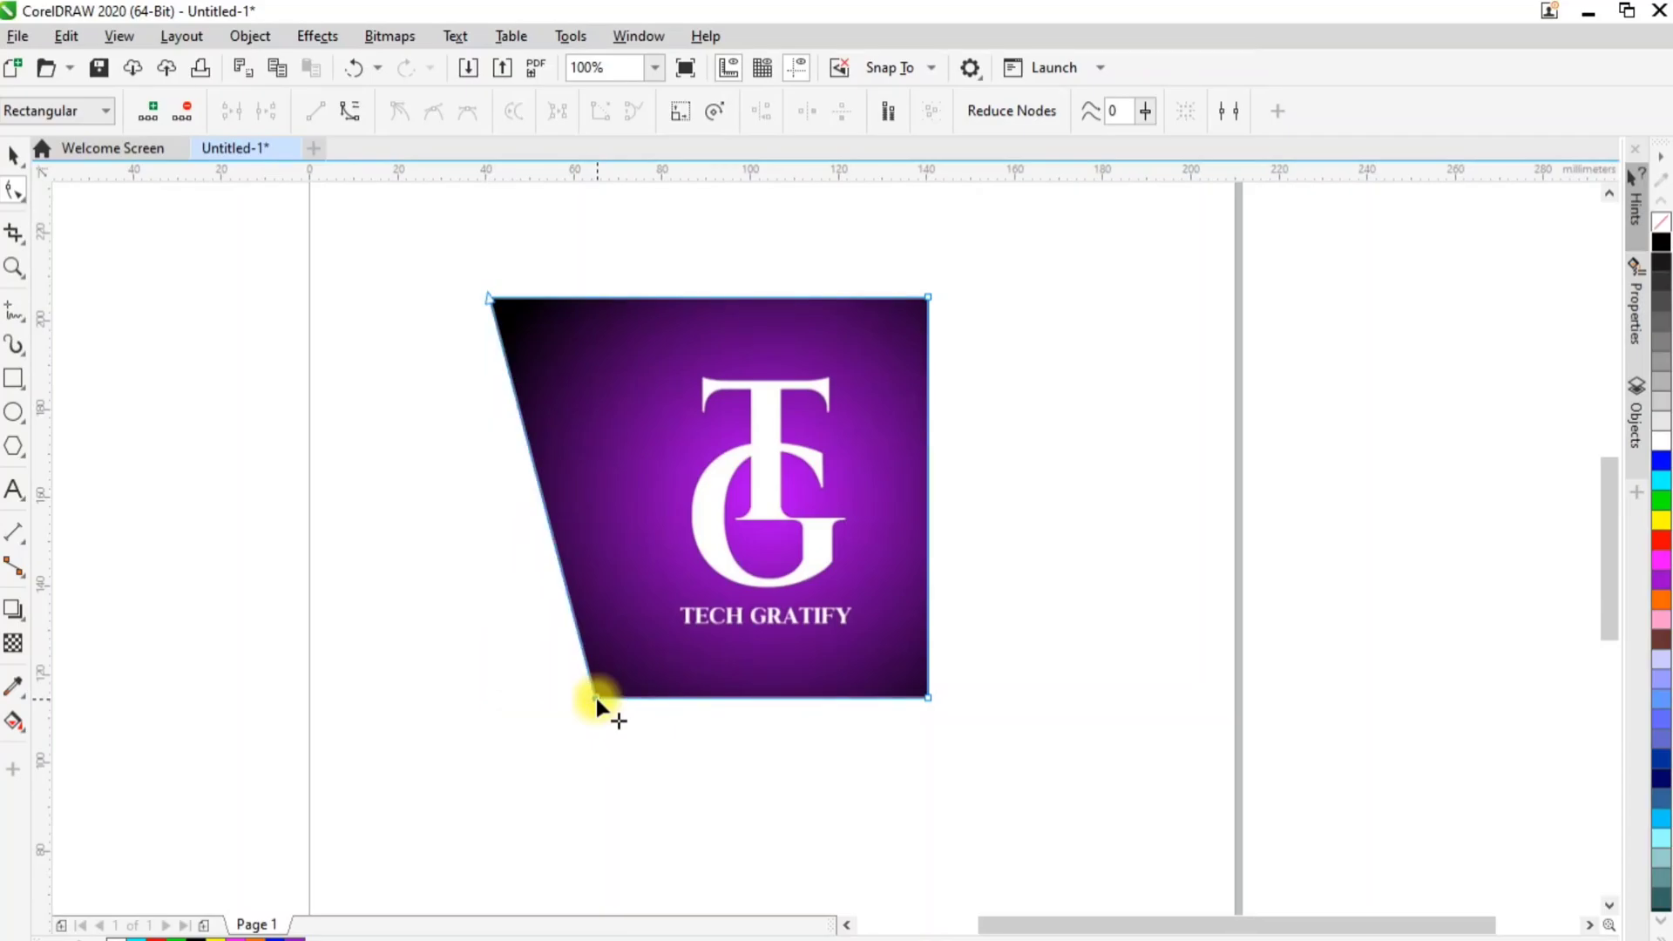
{"action": "key", "text": "ctrl+z"}
{"action": "left_click_drag", "start_coordinate": [486, 697], "coordinate": [515, 403]}
{"action": "key", "text": "ctrl+z"}
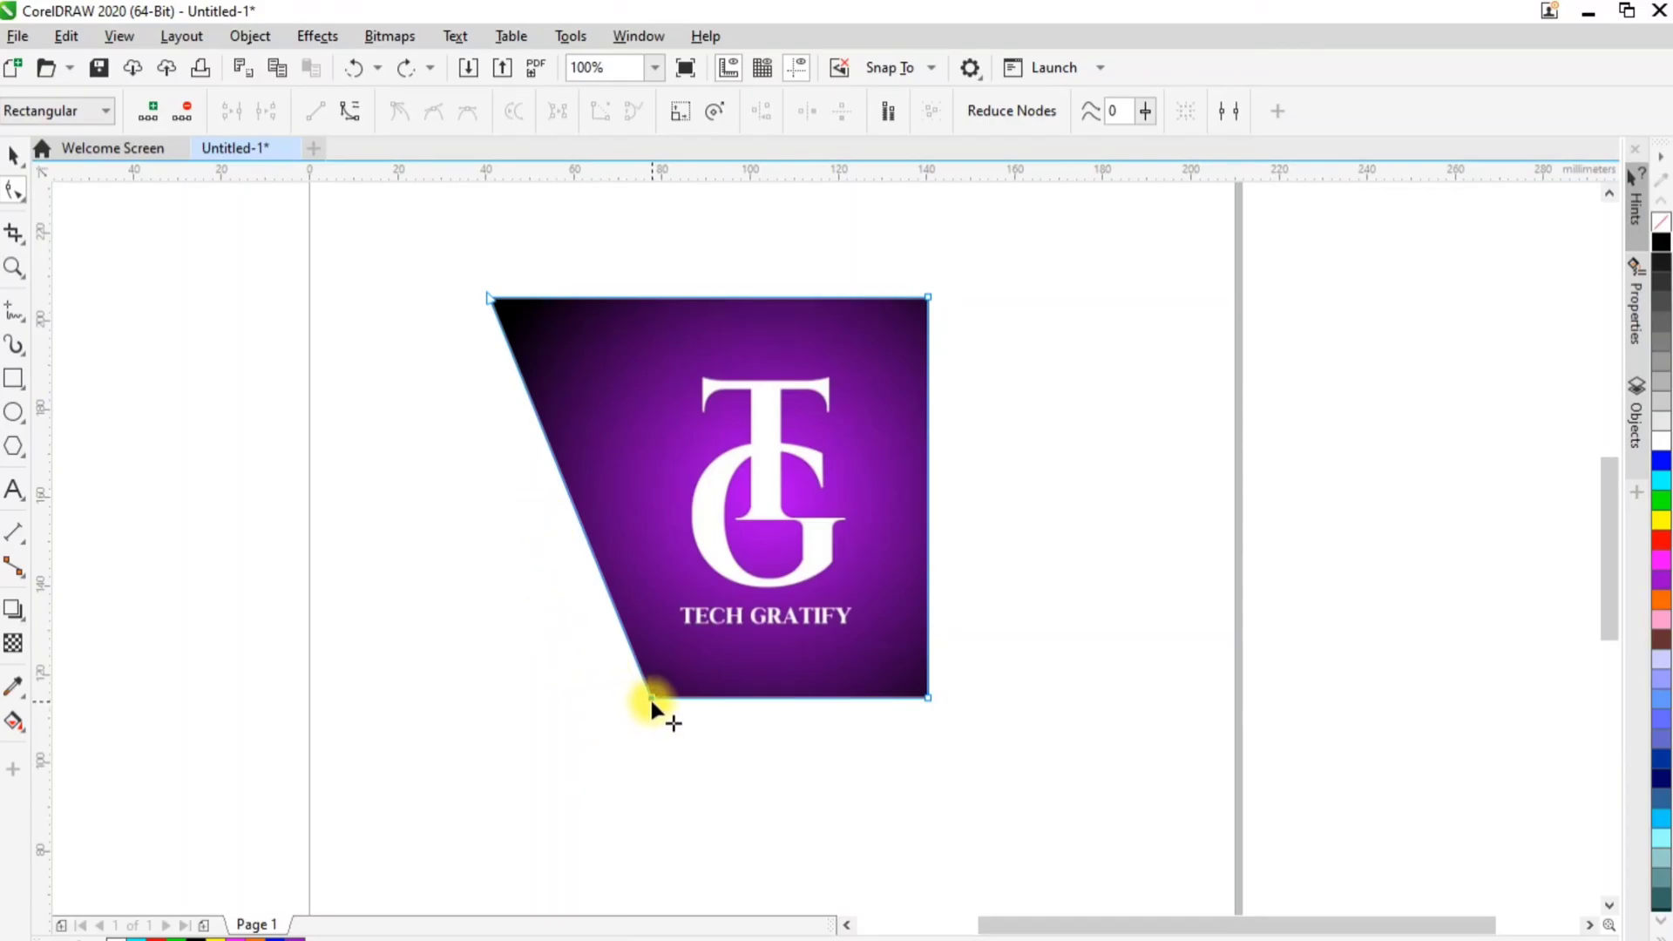
{"action": "left_click_drag", "start_coordinate": [651, 698], "coordinate": [488, 697]}
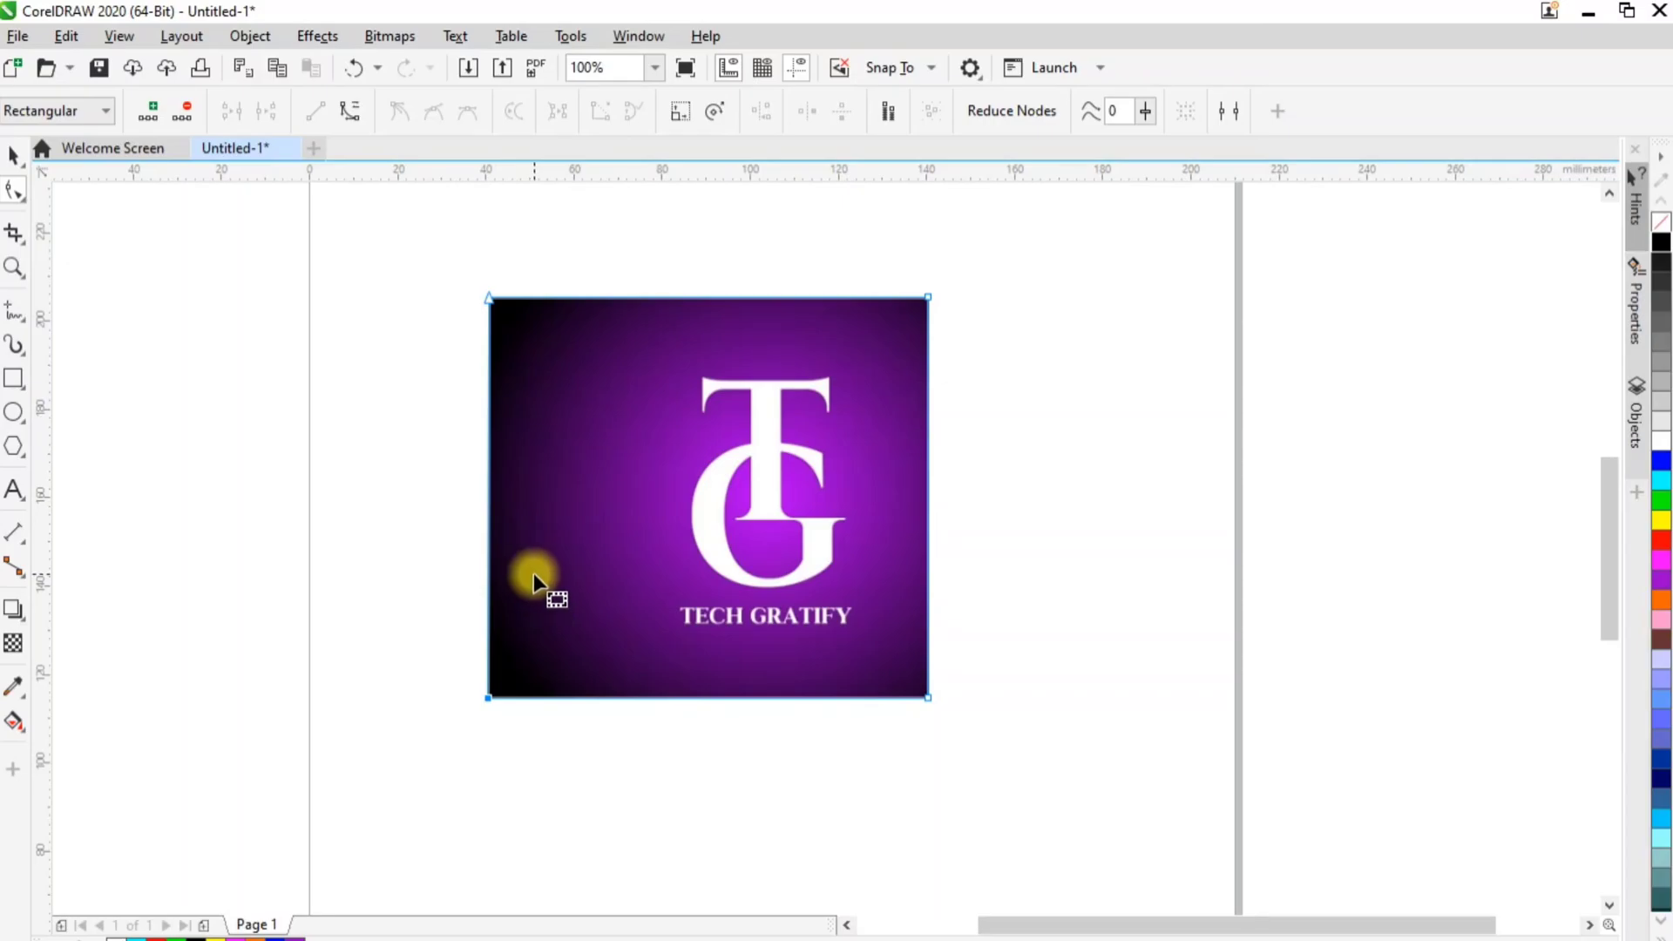
Raise the image's top edge with the Shape tool to about 117 mm overall height, and delete the image
{"action": "left_click_drag", "start_coordinate": [389, 253], "coordinate": [1043, 338]}
{"action": "left_click_drag", "start_coordinate": [930, 301], "coordinate": [928, 196]}
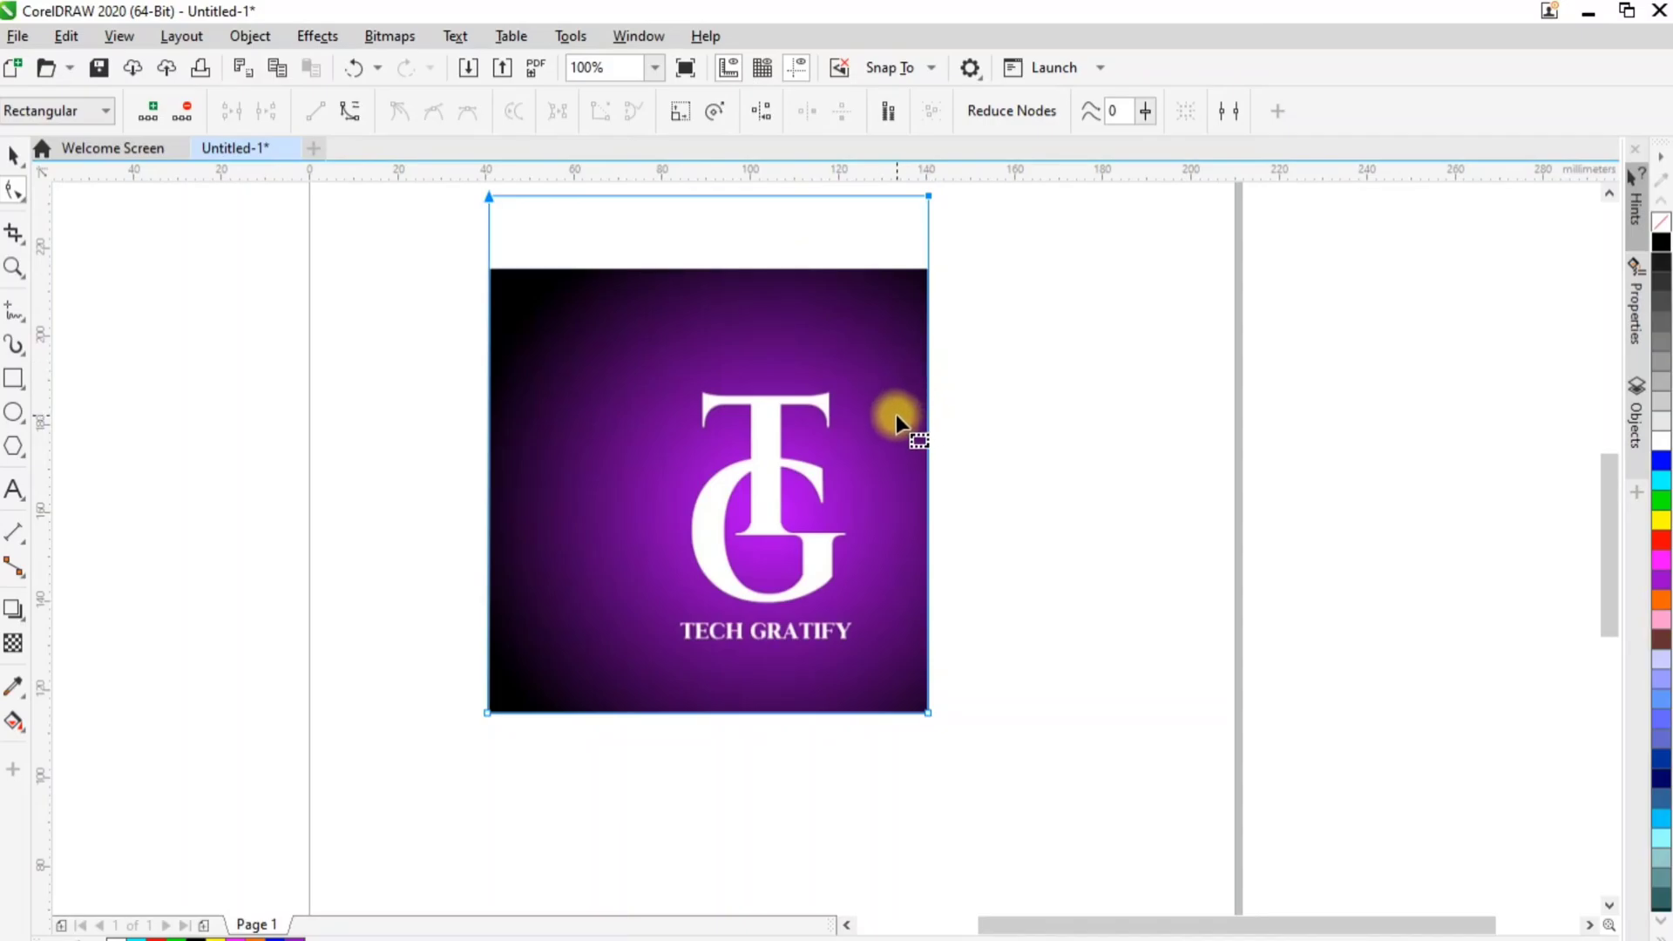
{"action": "left_click", "coordinate": [13, 155]}
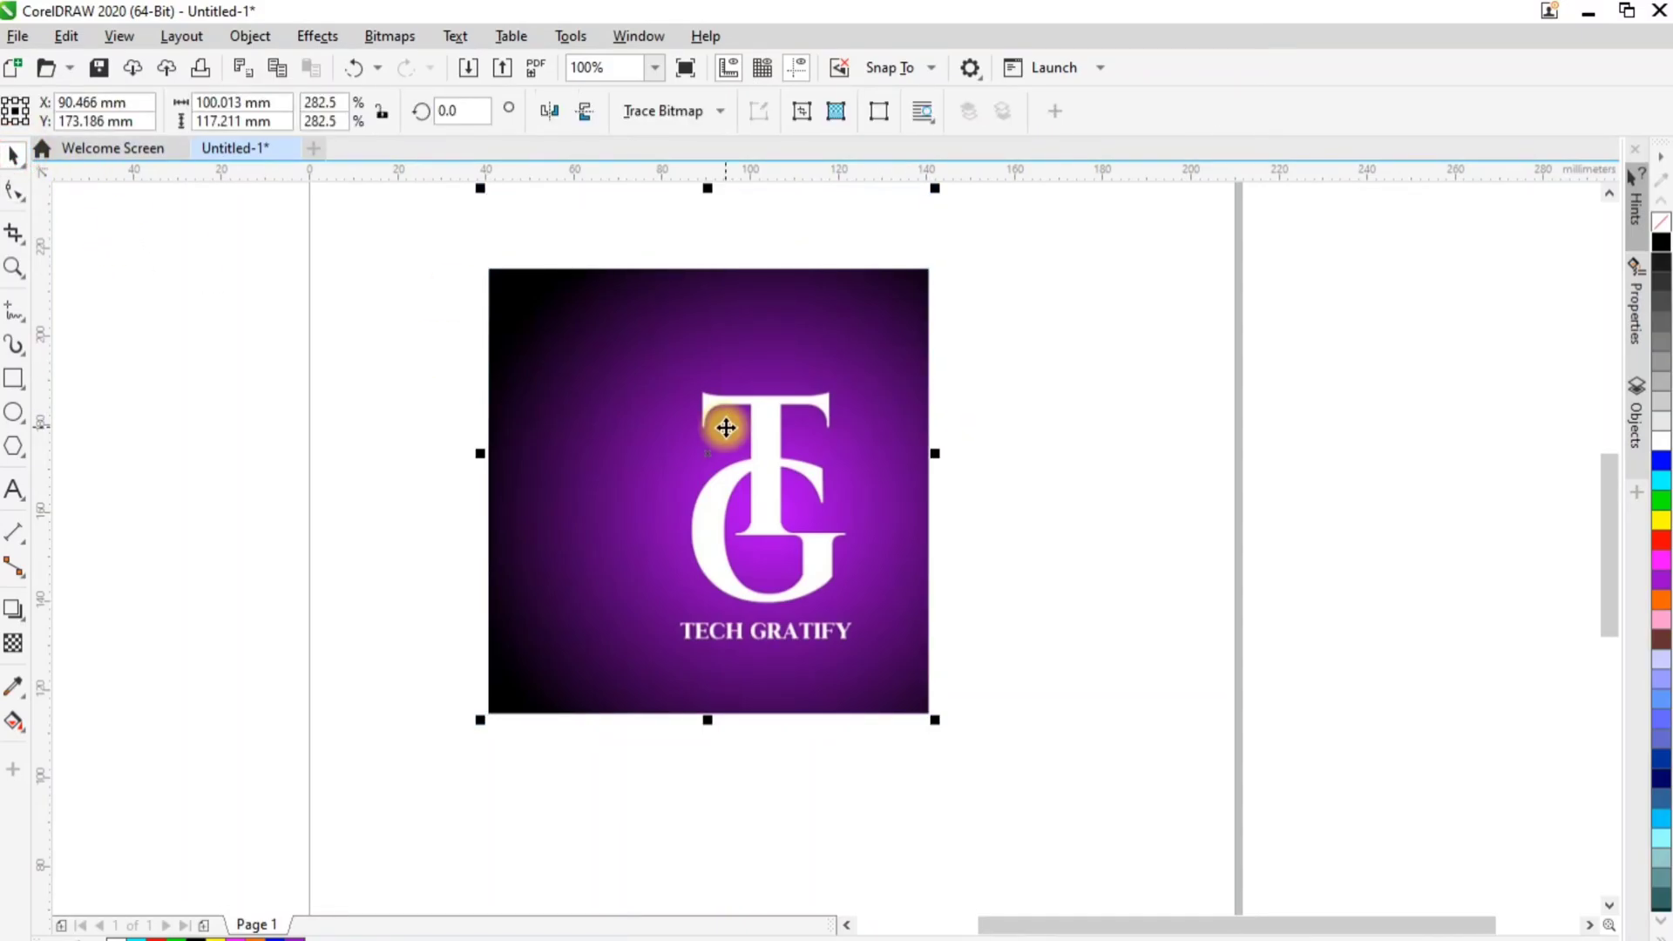
{"action": "key", "text": "Delete"}
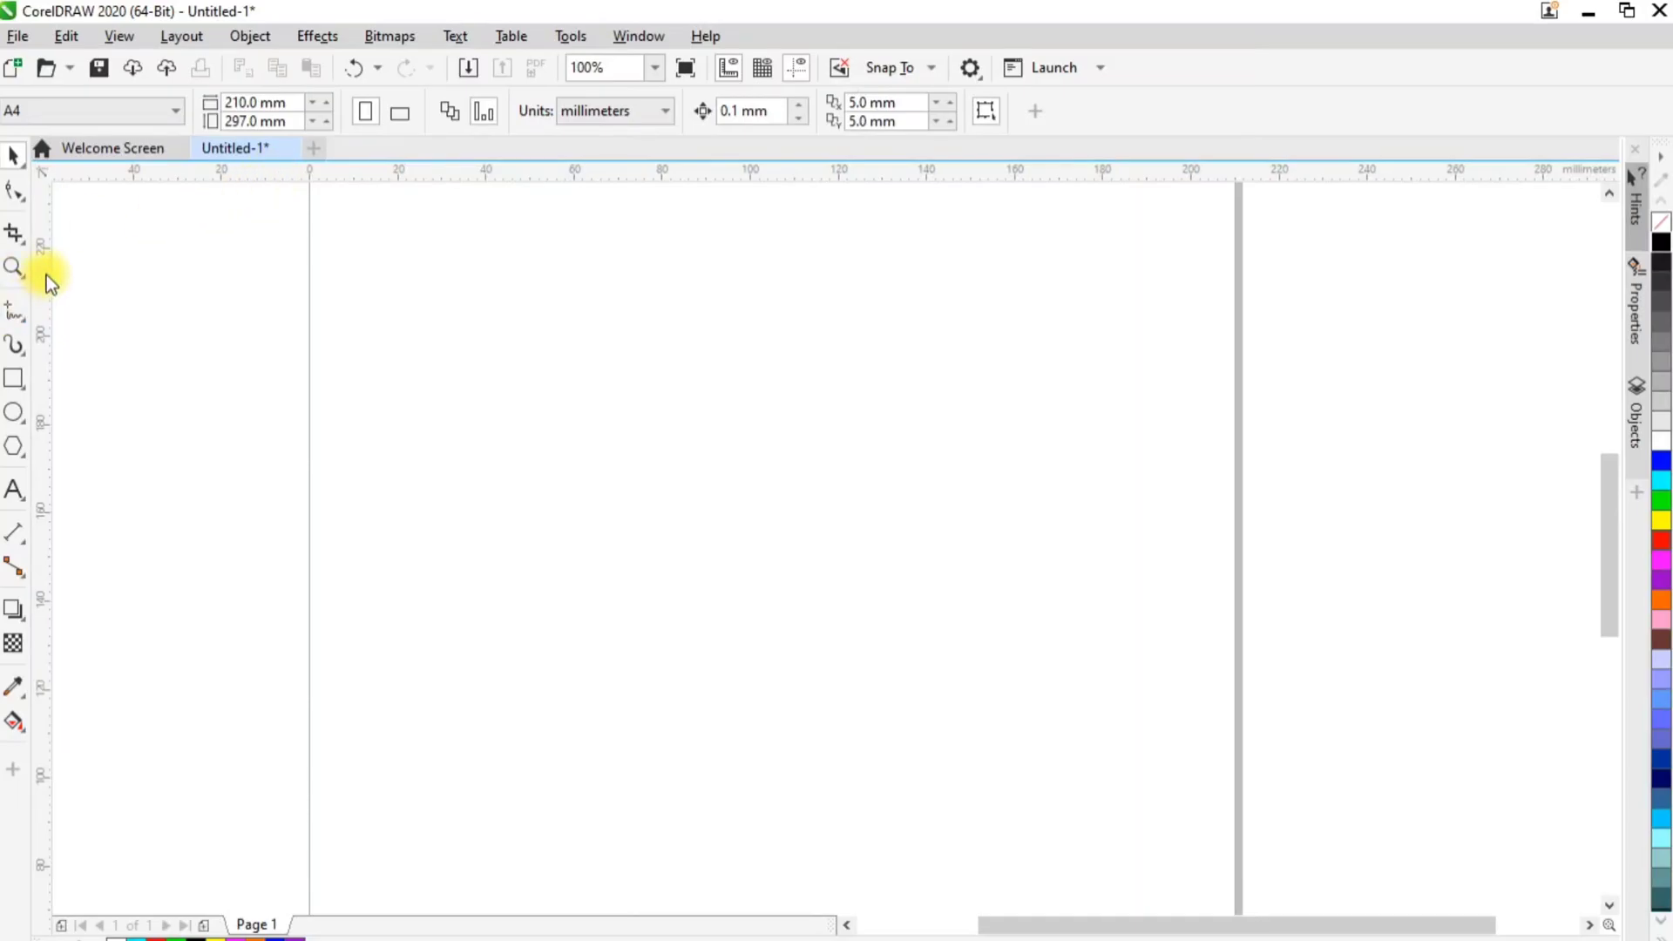
Draw a rectangle about 47 × 42 mm and a larger one about 108 × 64 mm overlapping its lower-right corner
{"action": "left_click", "coordinate": [23, 245]}
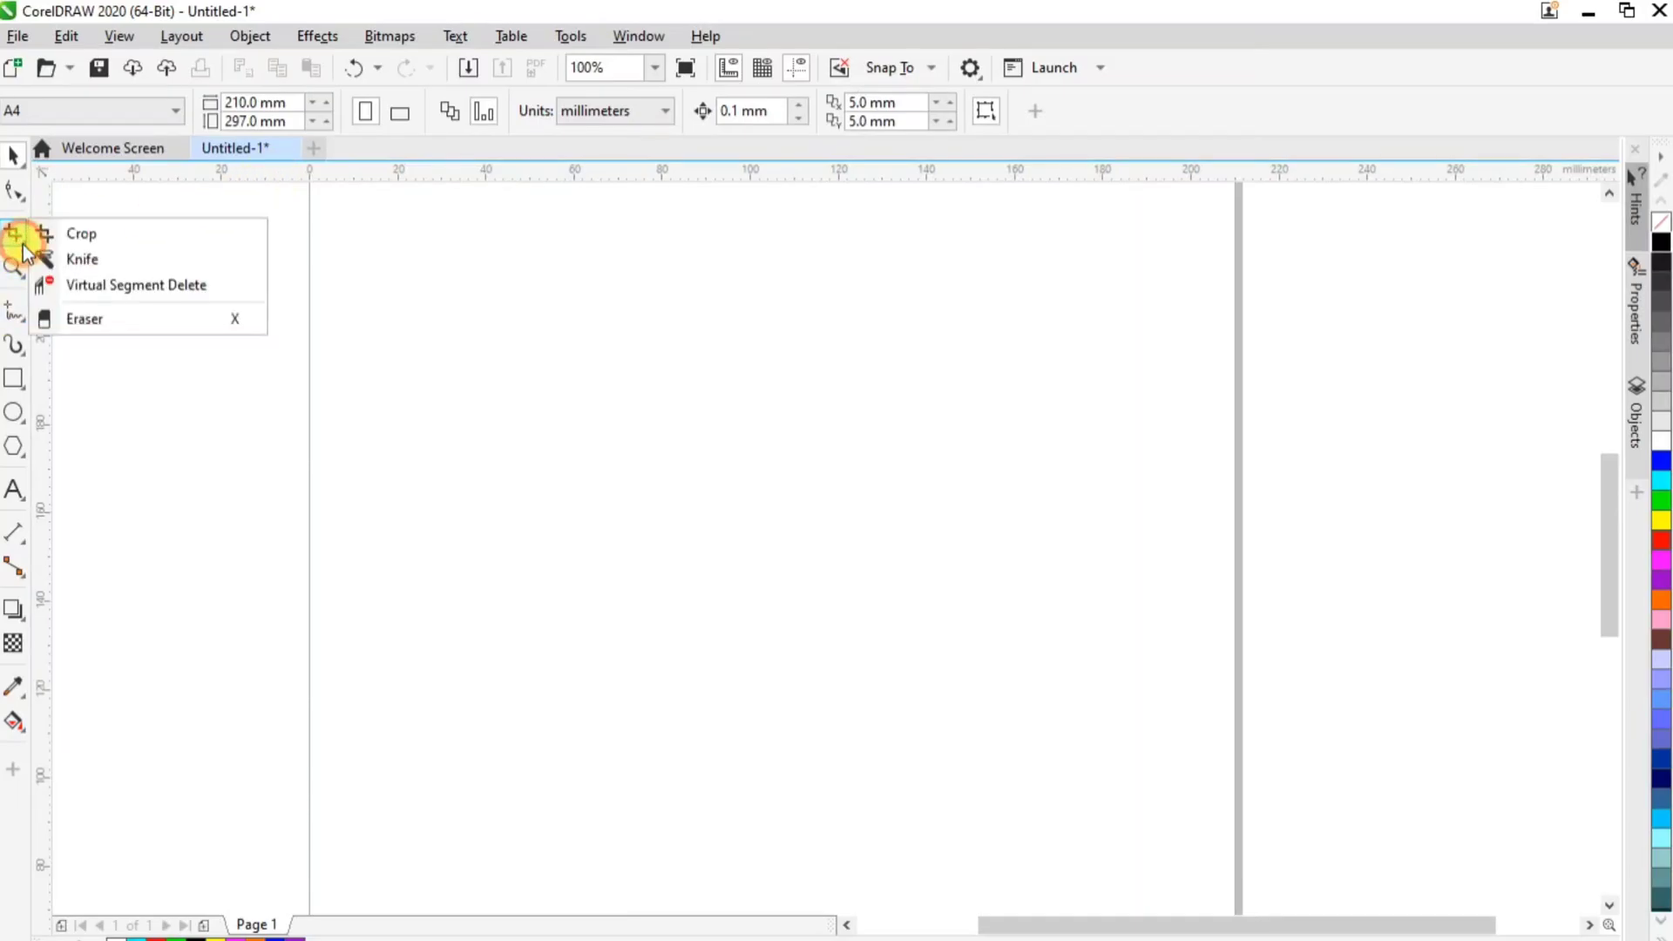
{"action": "left_click", "coordinate": [75, 258]}
{"action": "left_click", "coordinate": [18, 384]}
{"action": "left_click_drag", "start_coordinate": [493, 349], "coordinate": [699, 531]}
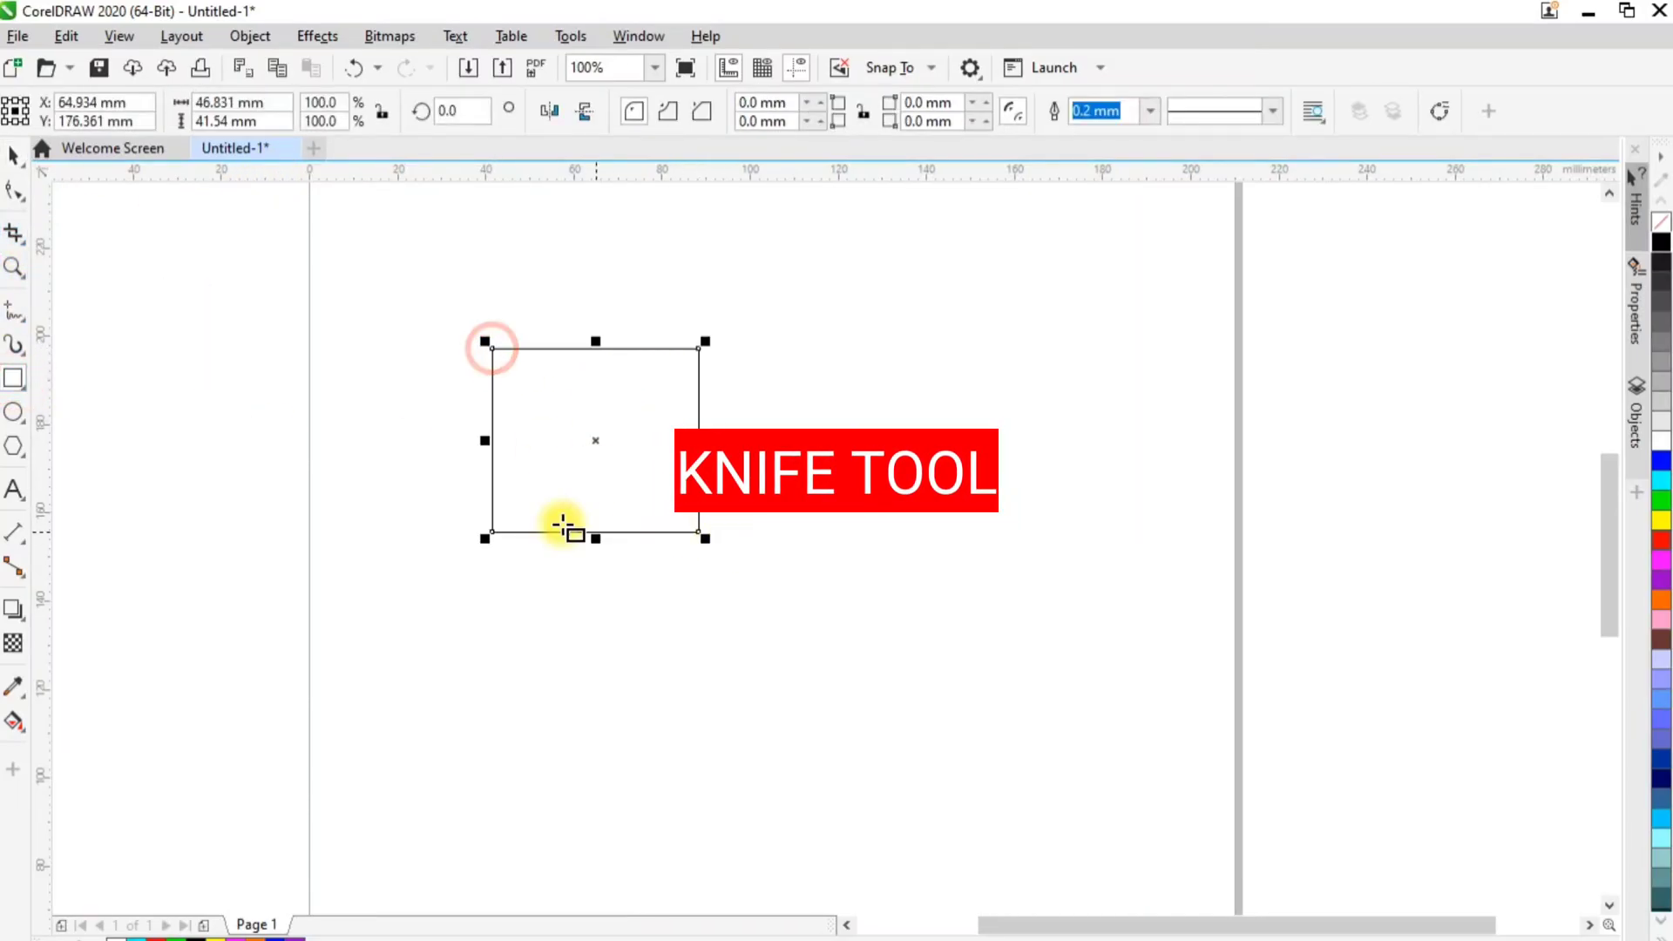
{"action": "left_click_drag", "start_coordinate": [596, 440], "coordinate": [1070, 722]}
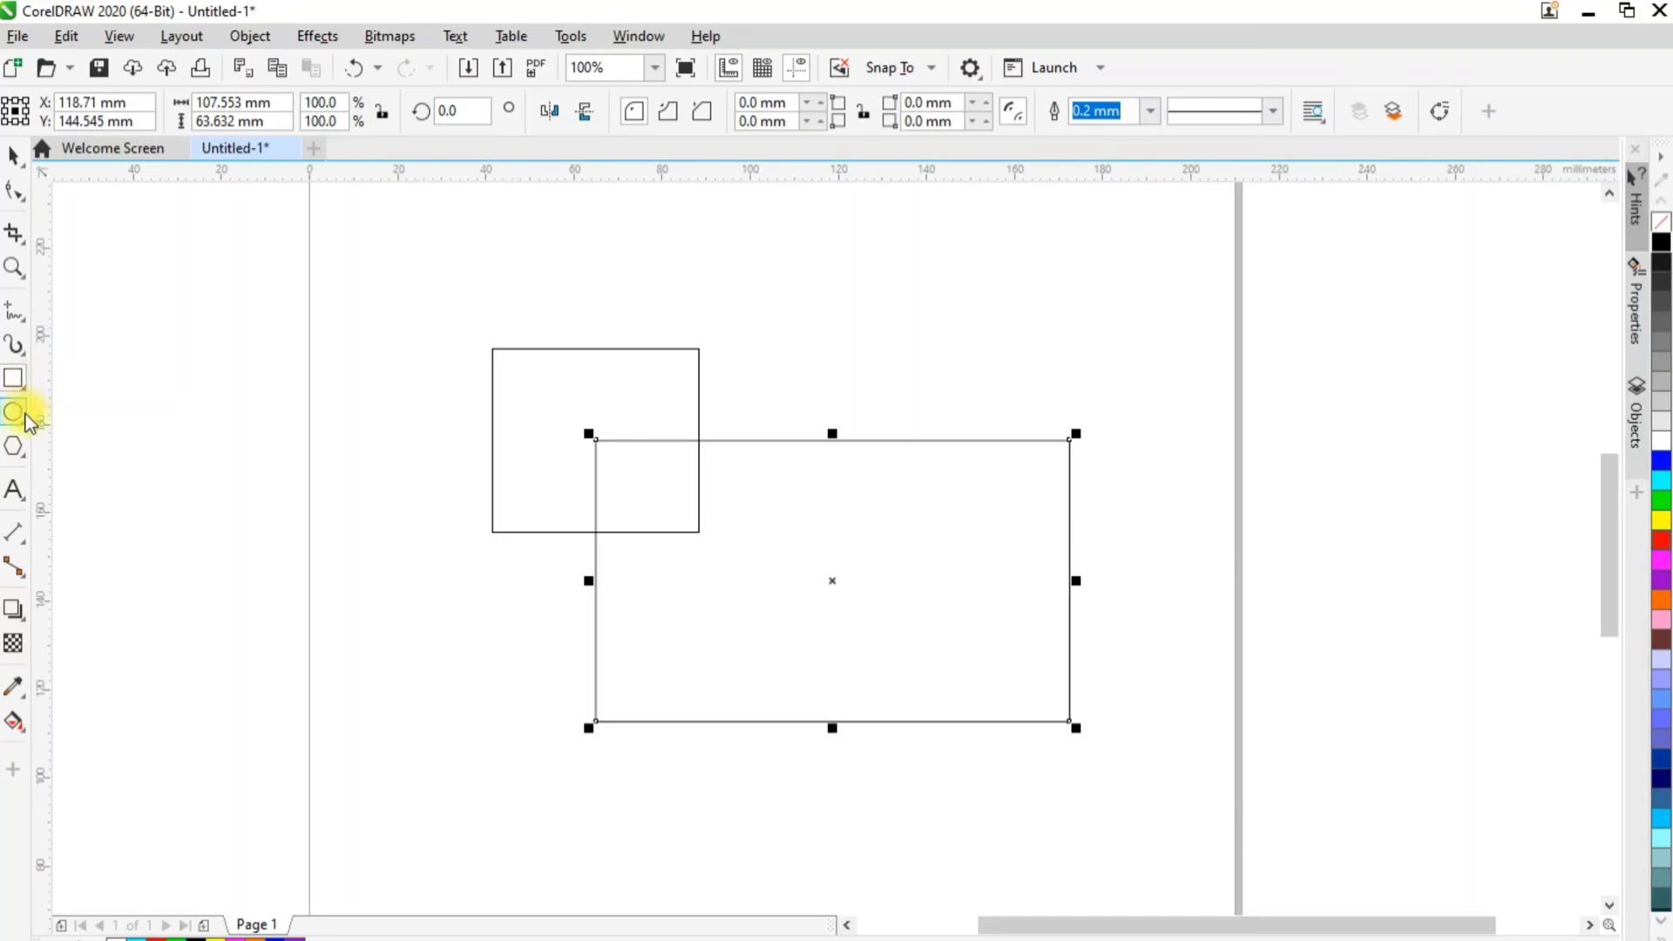
Draw an ellipse about 69 × 66 mm overlapping the large rectangle and a pentagon about 57 × 48 mm to its lower left
{"action": "left_click", "coordinate": [19, 416]}
{"action": "left_click_drag", "start_coordinate": [722, 283], "coordinate": [1025, 574]}
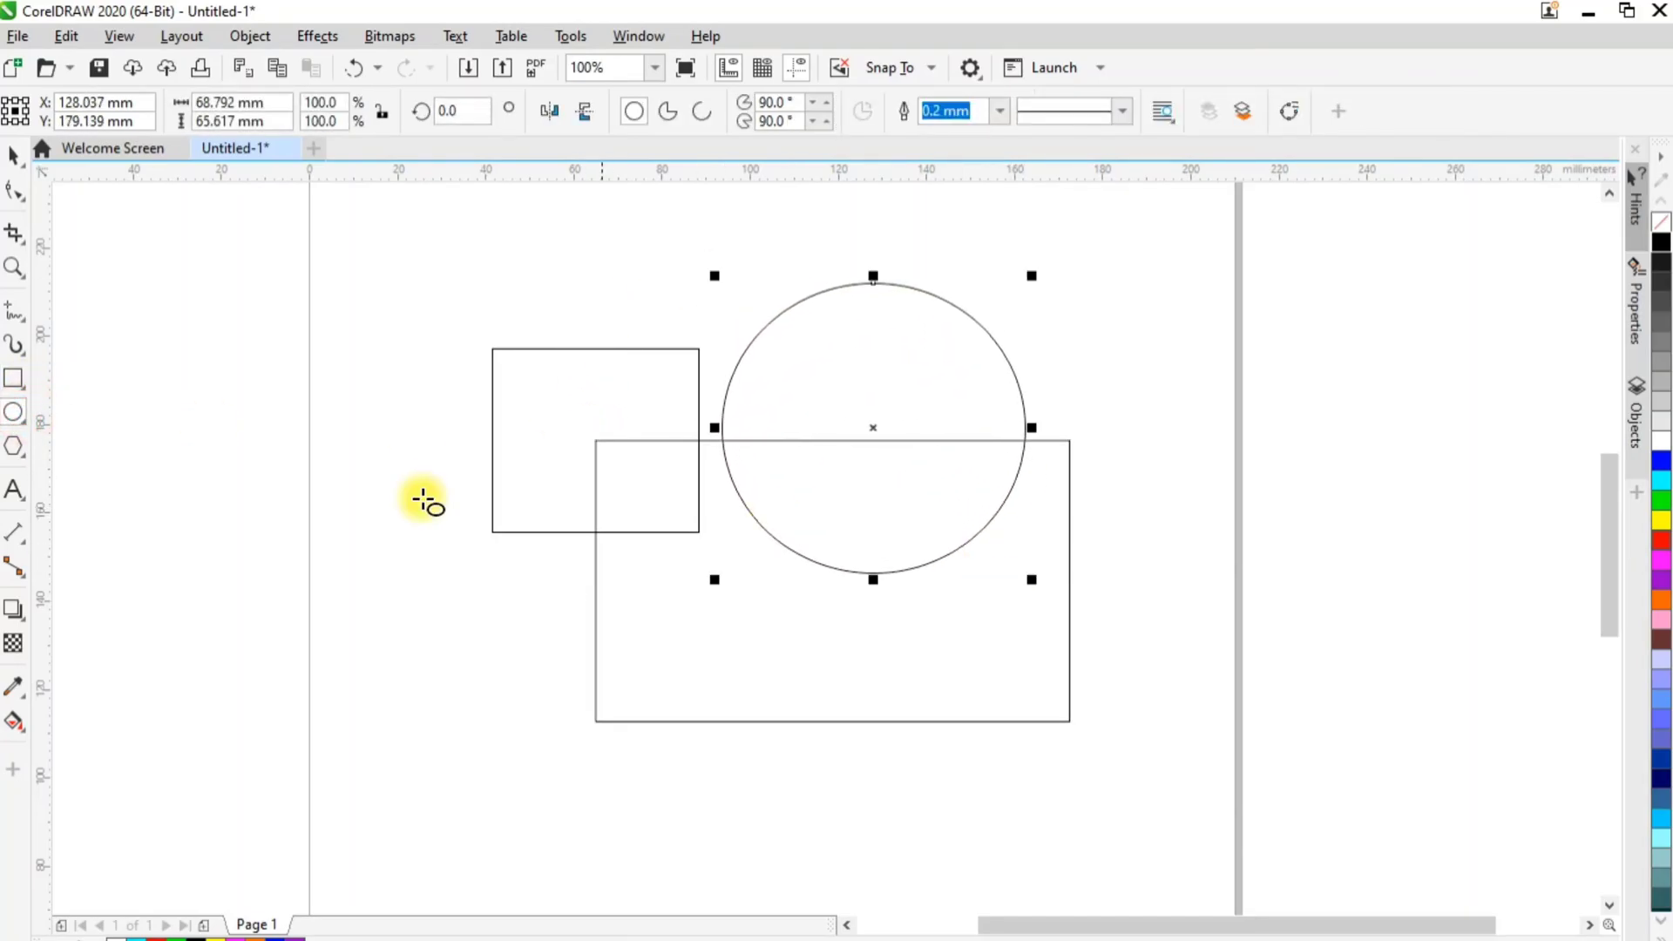
{"action": "left_click", "coordinate": [13, 446]}
{"action": "left_click_drag", "start_coordinate": [317, 604], "coordinate": [580, 830]}
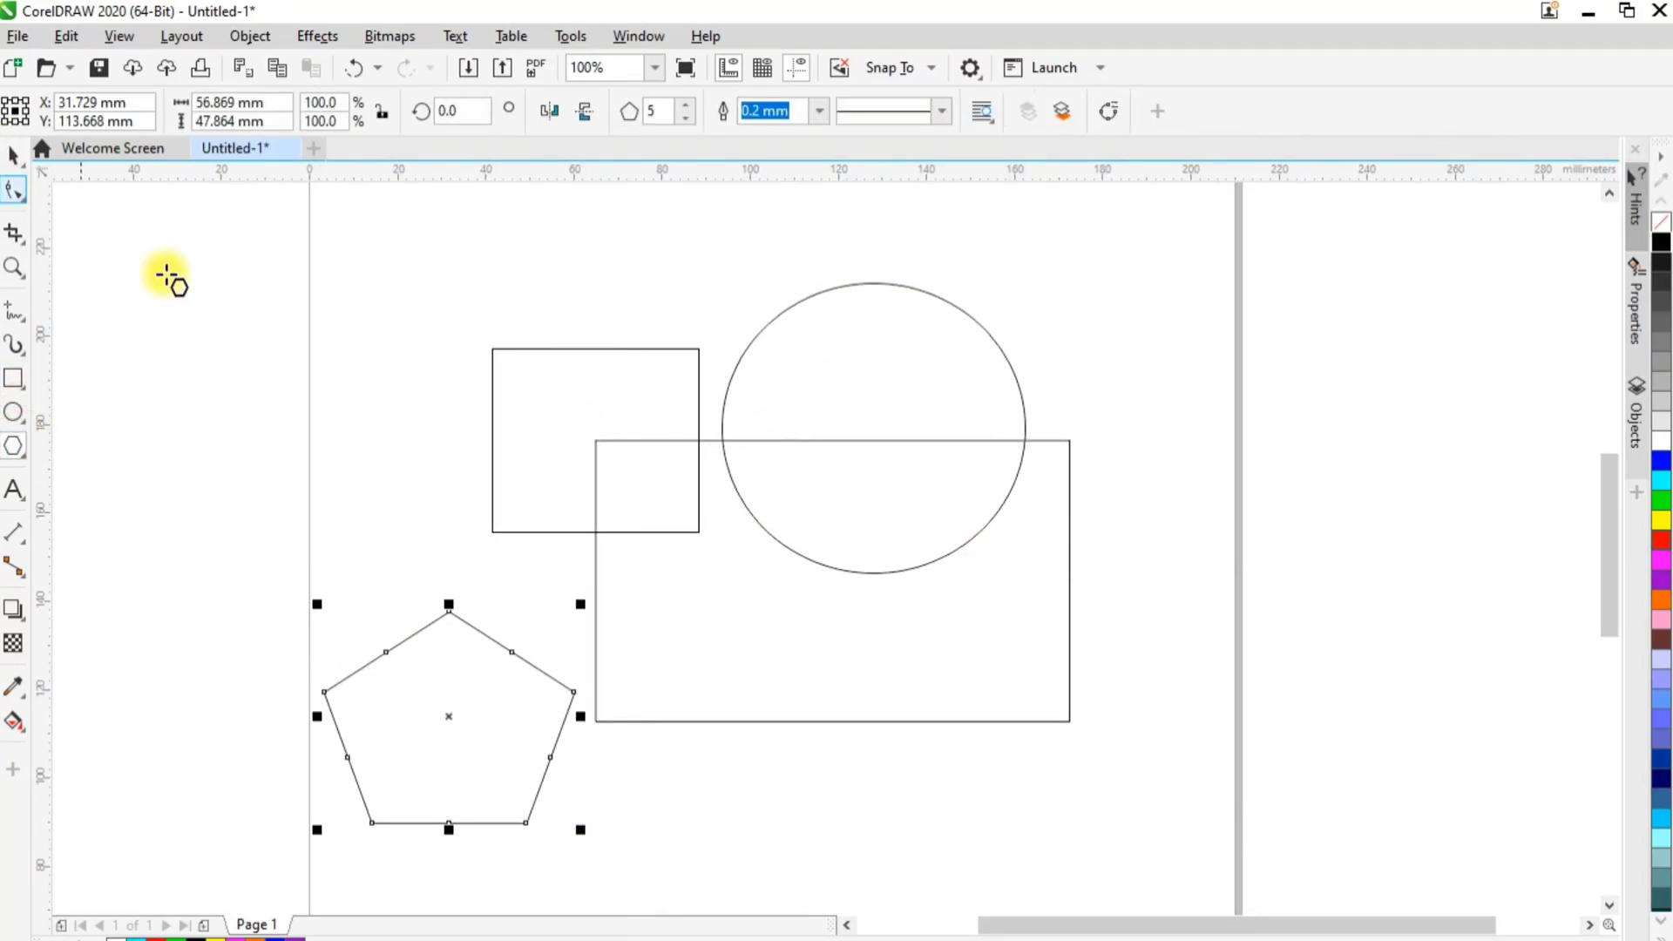
Fill the pentagon green, the large rectangle magenta, the ellipse blue and the small rectangle pink
{"action": "left_click", "coordinate": [1662, 500]}
{"action": "left_click", "coordinate": [1067, 449]}
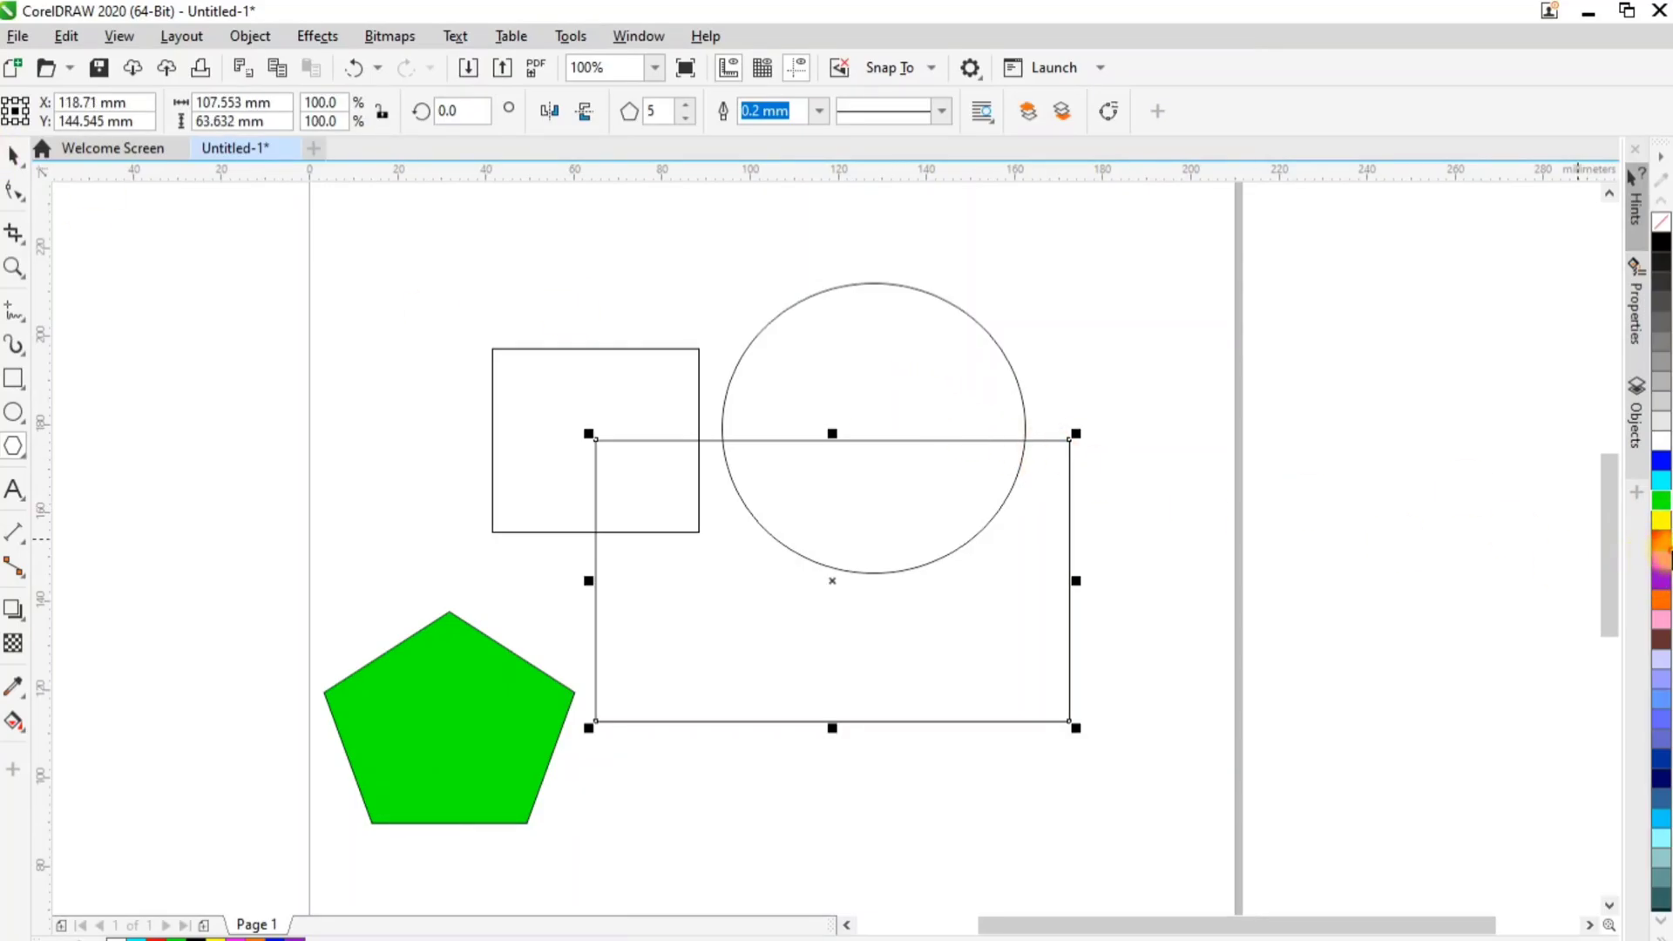
{"action": "left_click", "coordinate": [1663, 563]}
{"action": "left_click", "coordinate": [985, 340]}
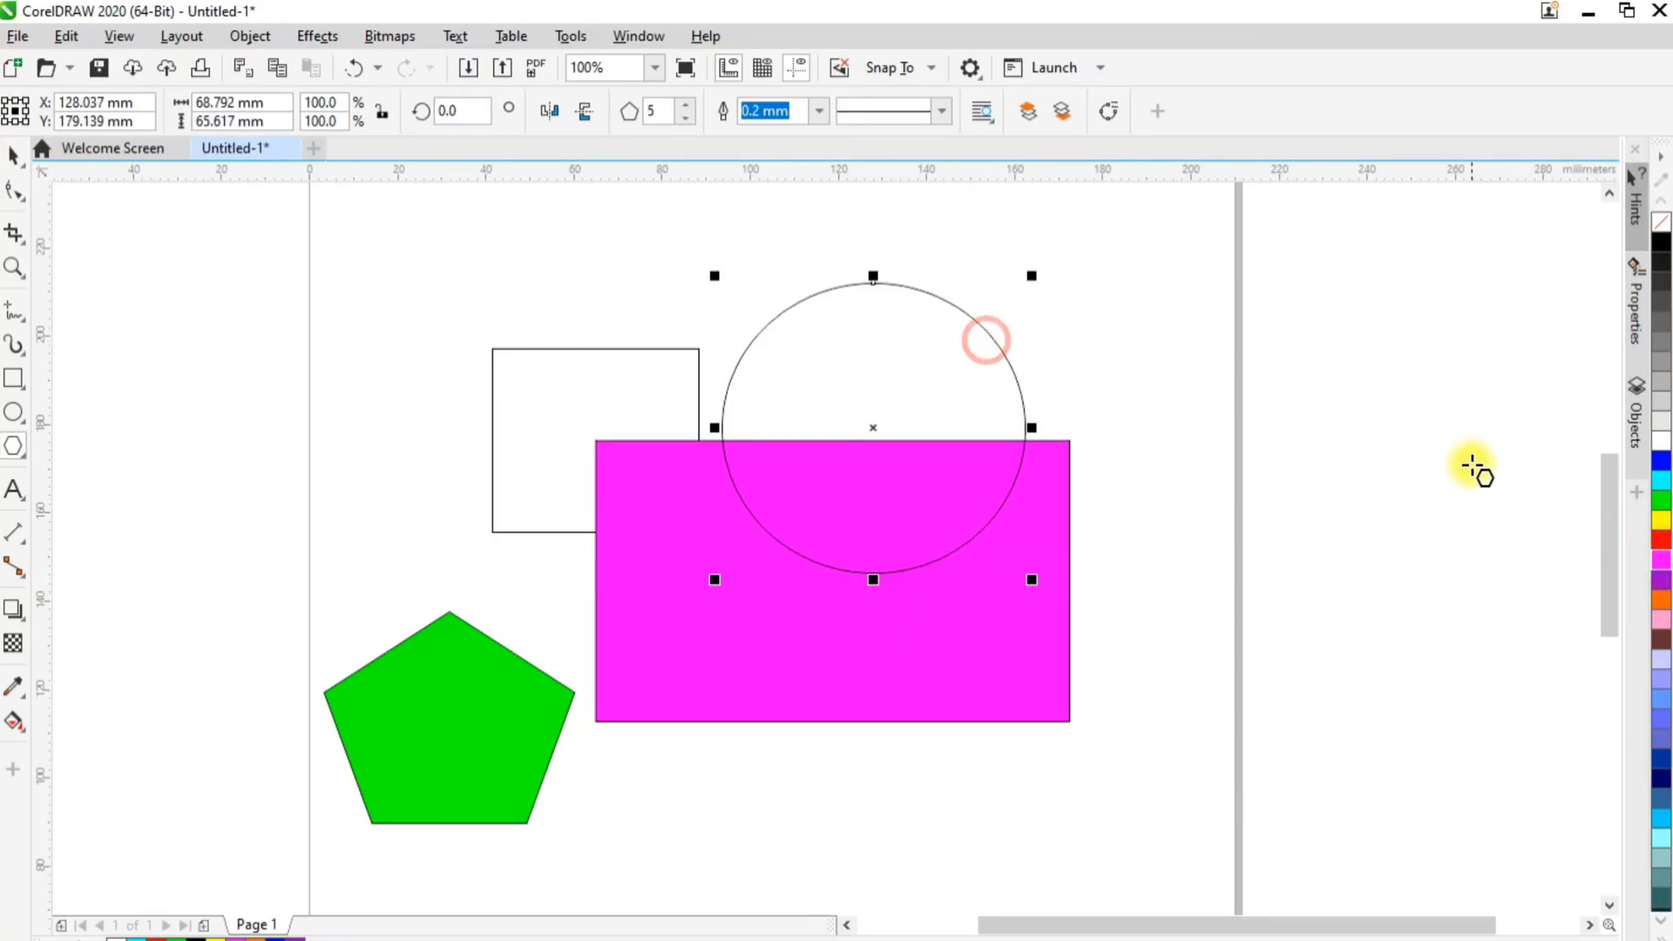
{"action": "left_click", "coordinate": [1644, 454]}
{"action": "left_click", "coordinate": [1662, 460]}
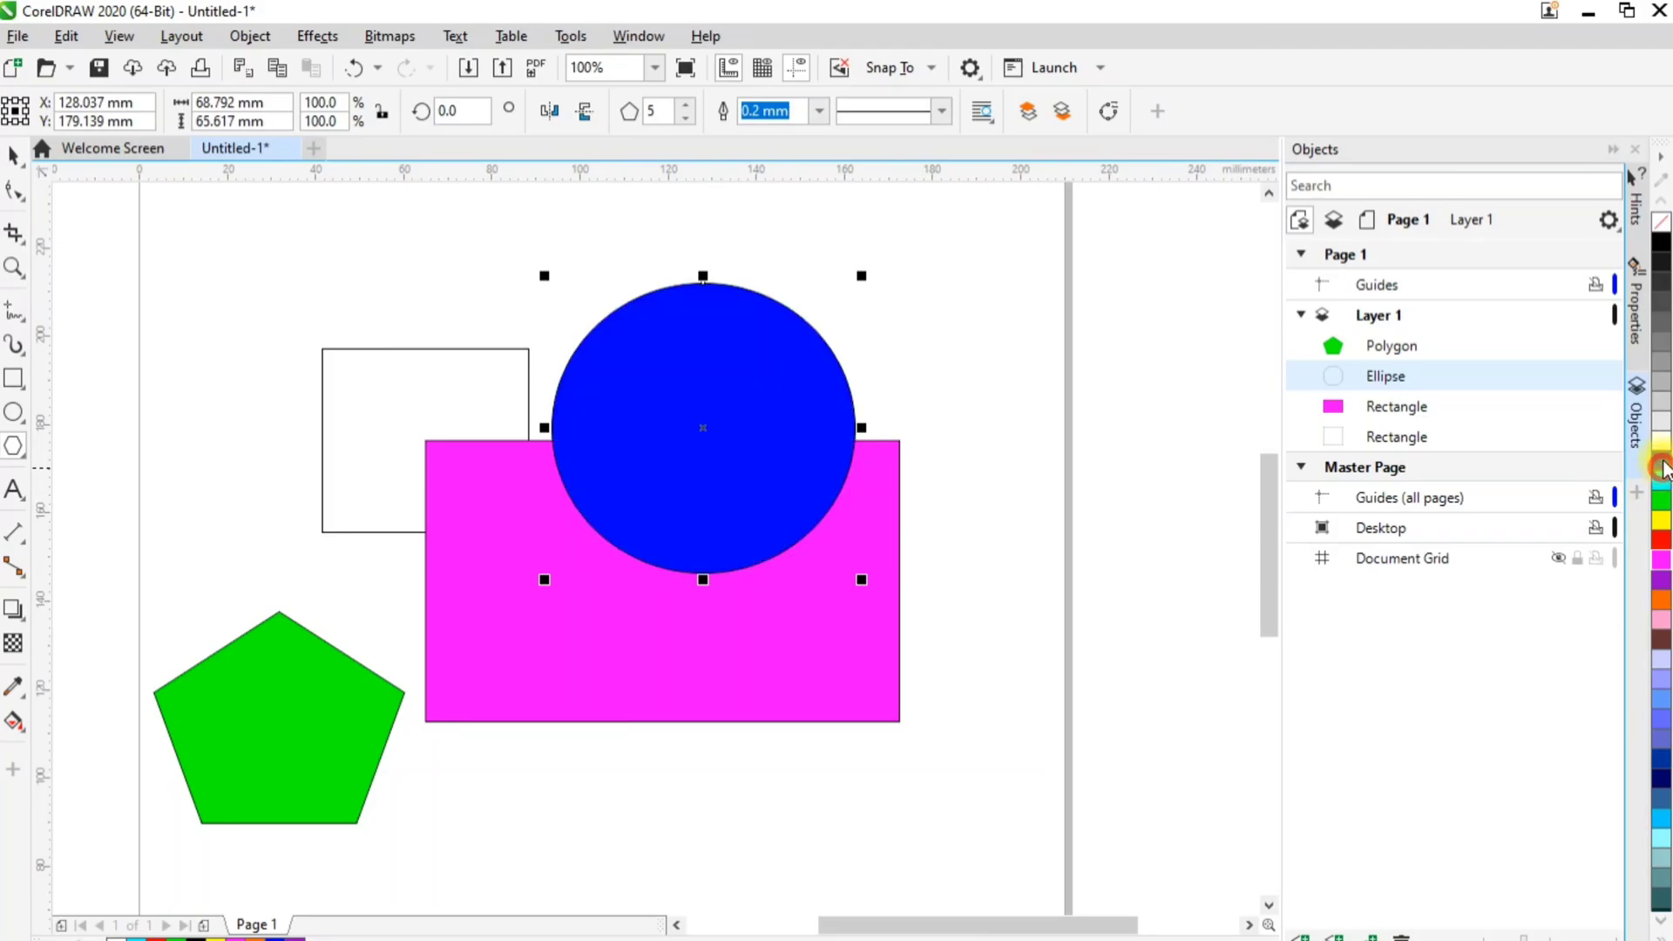
{"action": "left_click", "coordinate": [1635, 149]}
{"action": "left_click", "coordinate": [560, 362]}
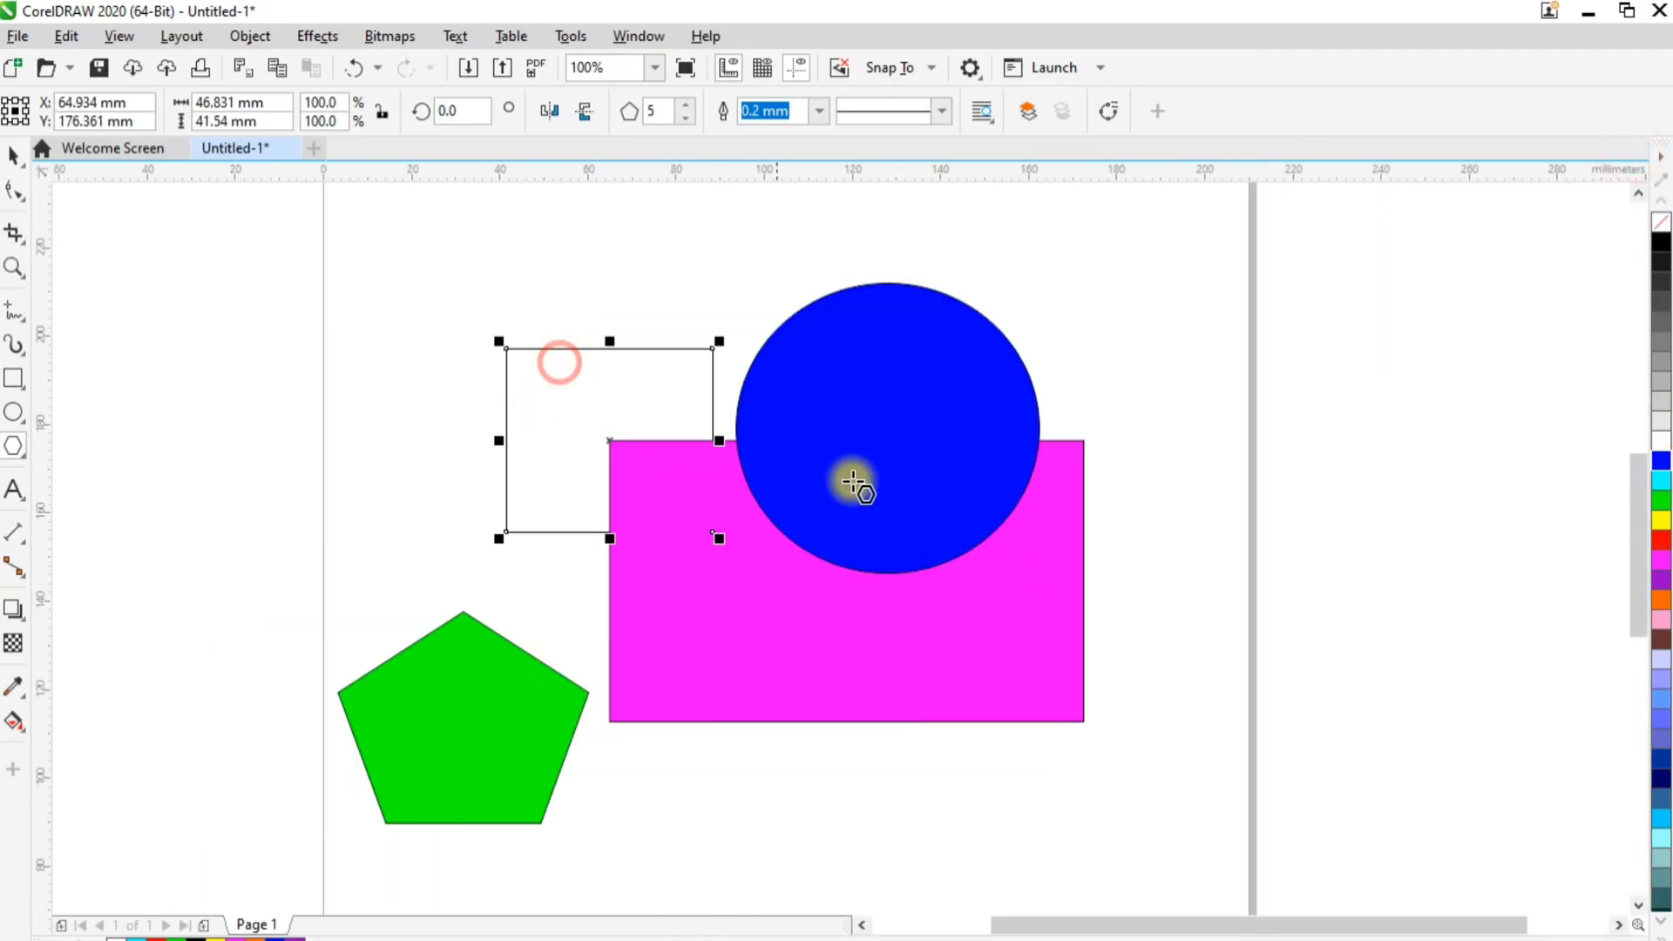
{"action": "left_click", "coordinate": [1663, 620]}
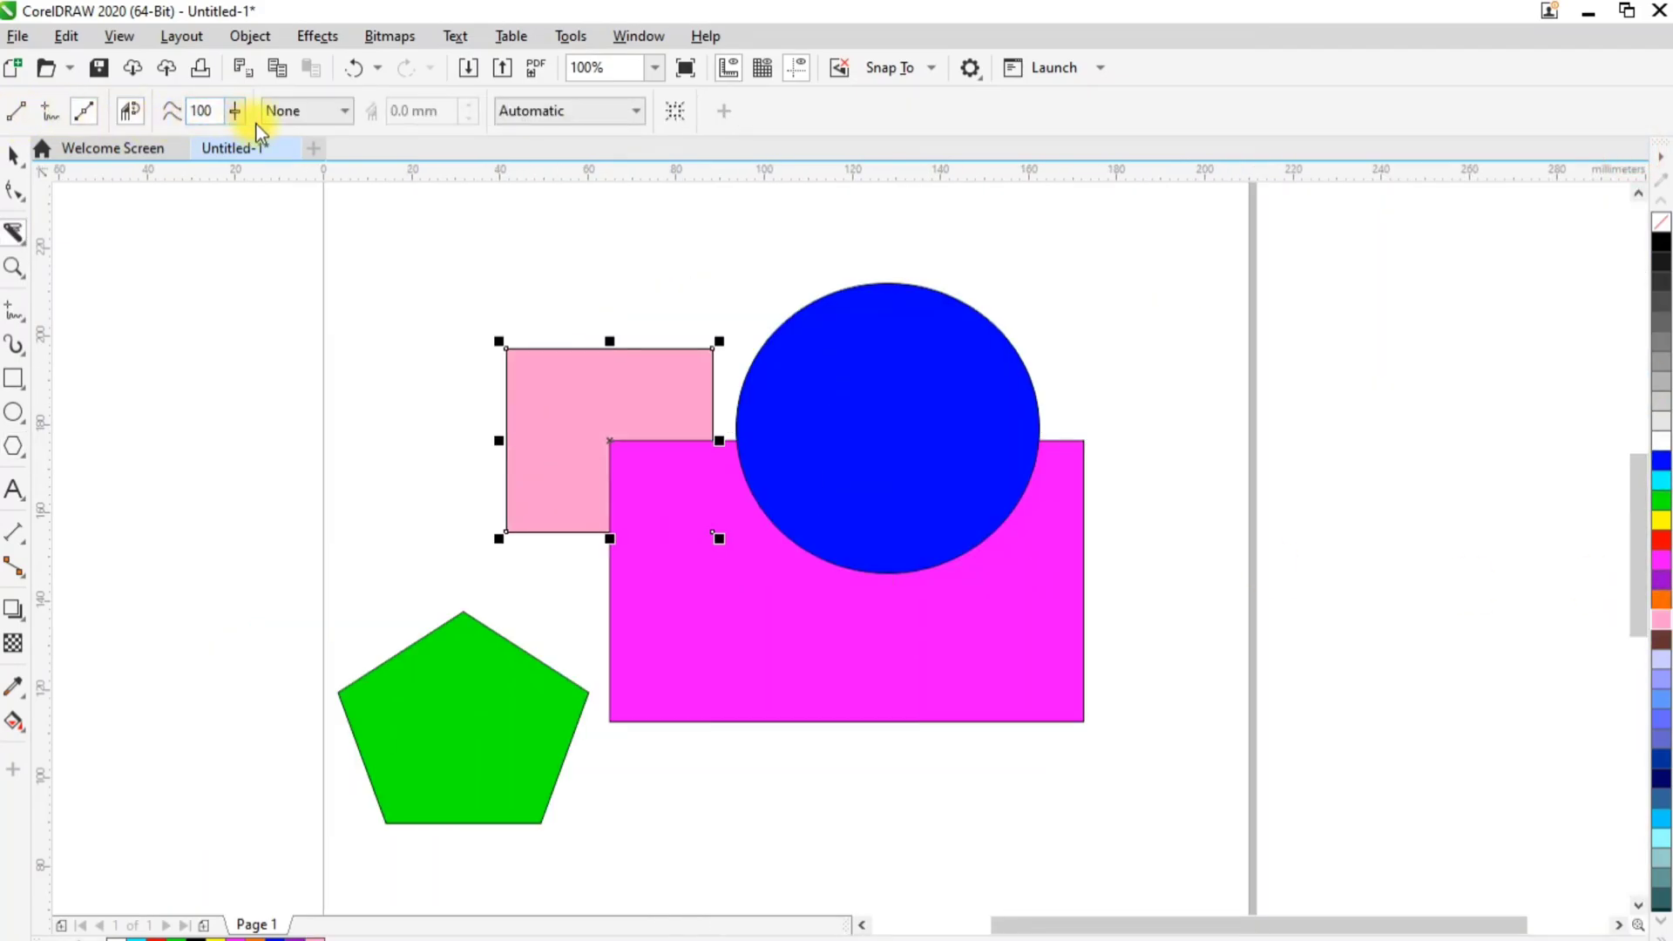
Slice the blue circle roughly horizontally with the Knife tool in 2-Point Line mode, and move the two halves apart
{"action": "left_click", "coordinate": [50, 119]}
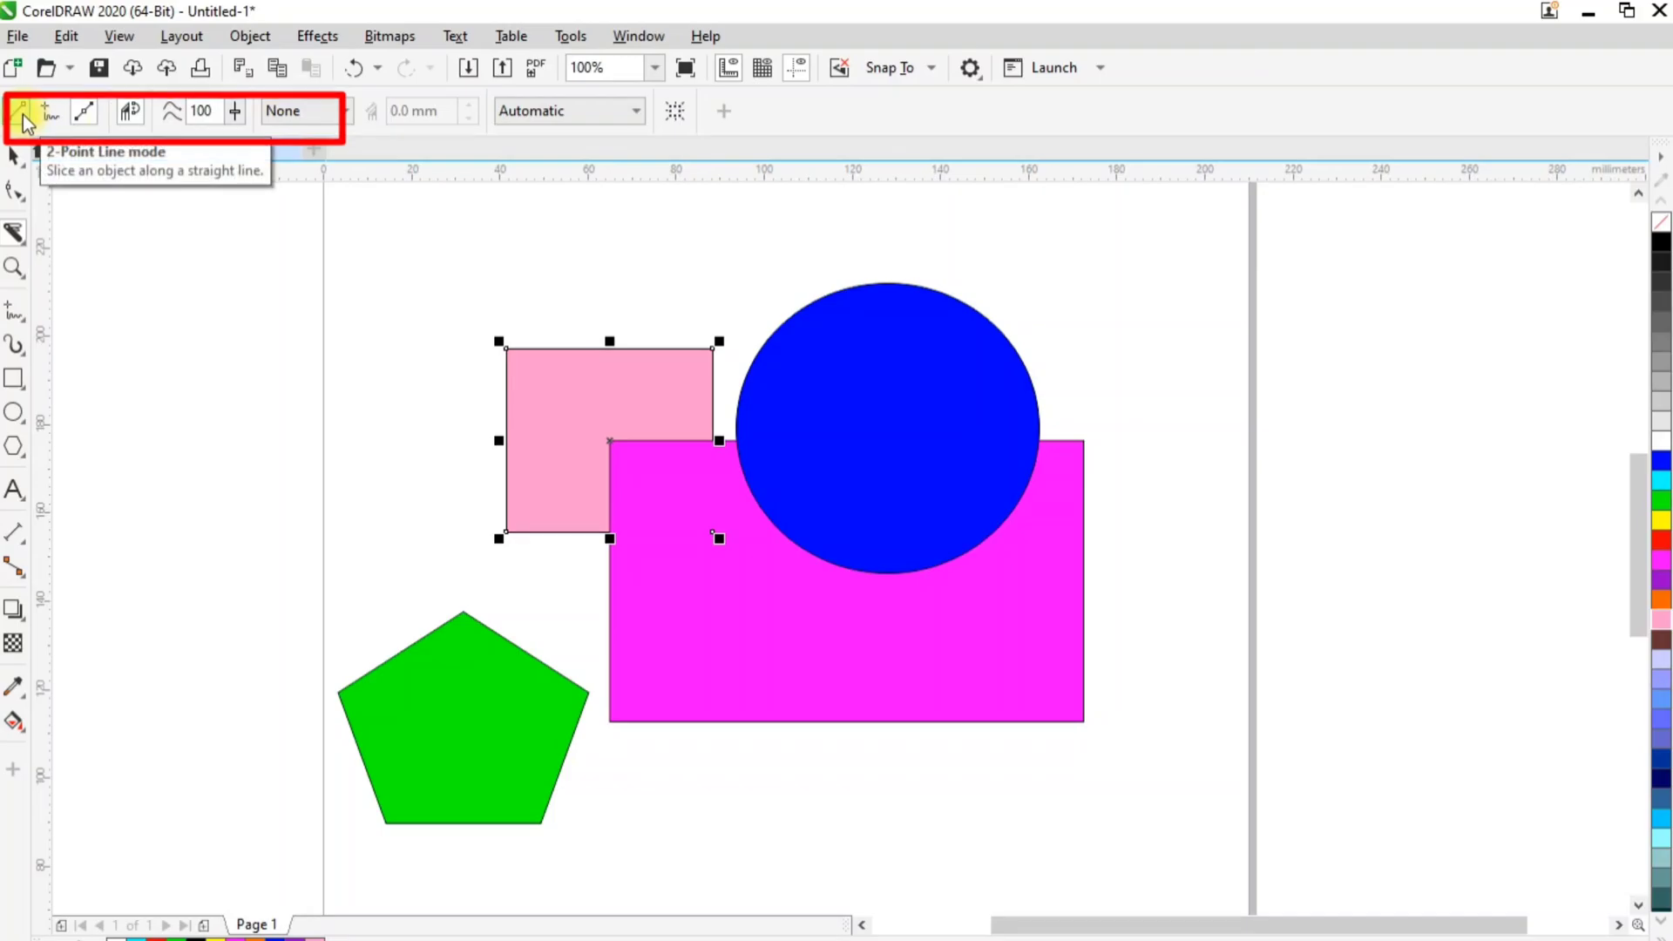
{"action": "left_click", "coordinate": [22, 113]}
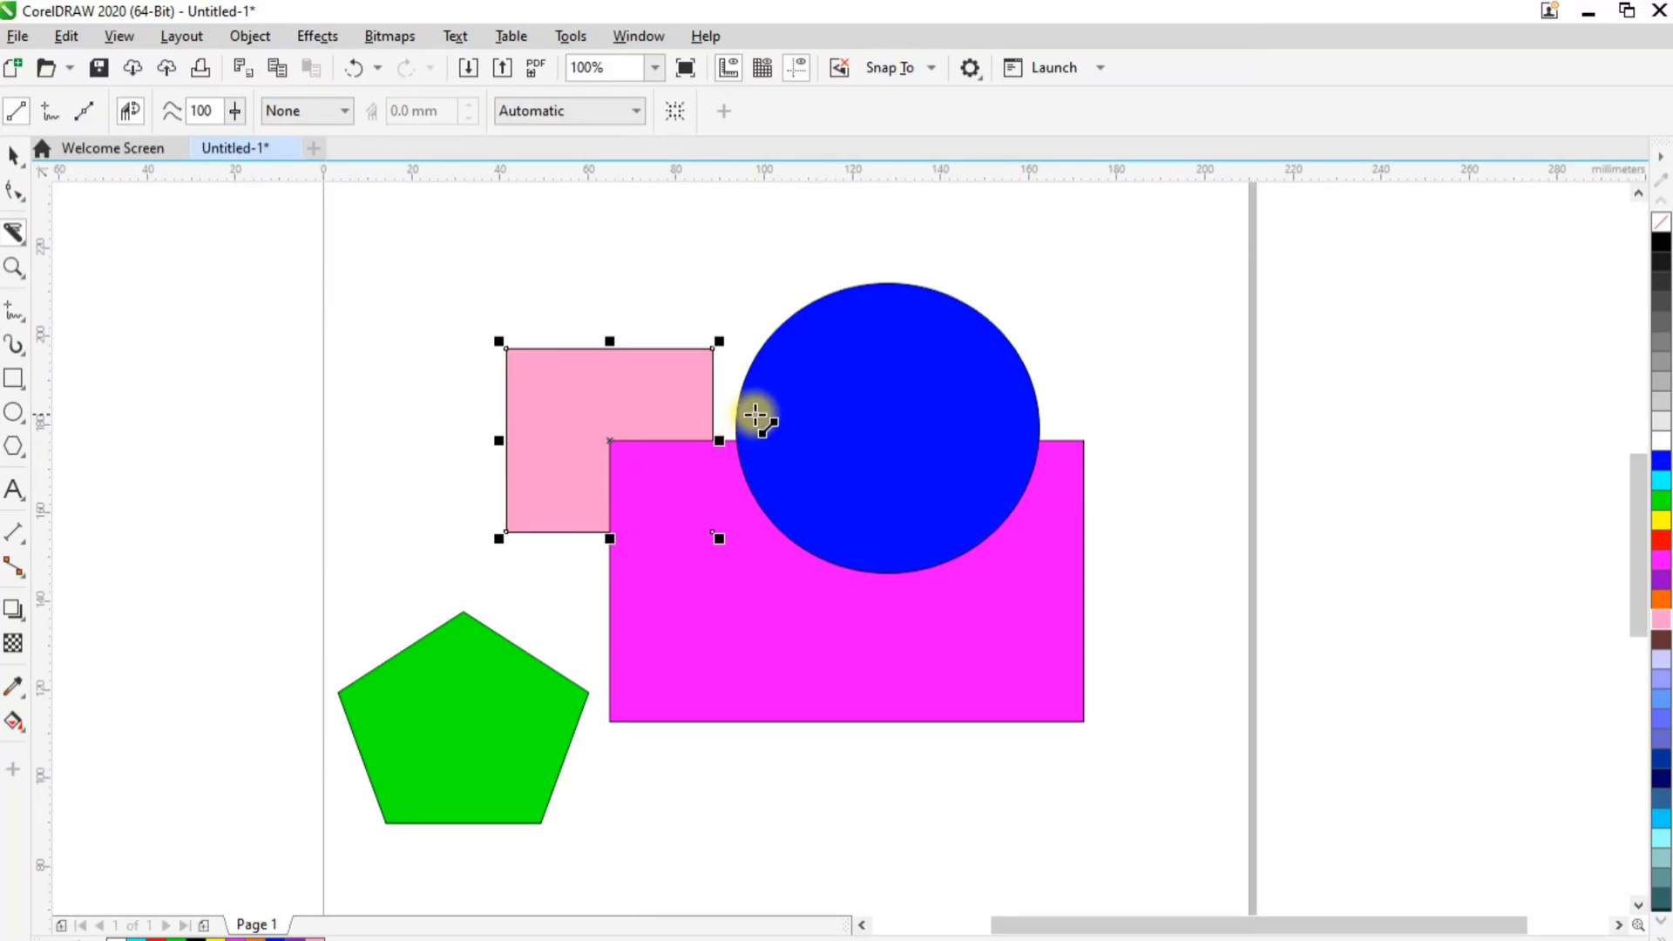
{"action": "mouse_move", "coordinate": [738, 413]}
{"action": "left_mouse_down"}
{"action": "mouse_move", "coordinate": [1028, 419]}
{"action": "mouse_move", "coordinate": [1020, 367]}
{"action": "mouse_move", "coordinate": [1042, 410]}
{"action": "mouse_move", "coordinate": [688, 400]}
{"action": "mouse_move", "coordinate": [737, 410]}
{"action": "left_mouse_up"}
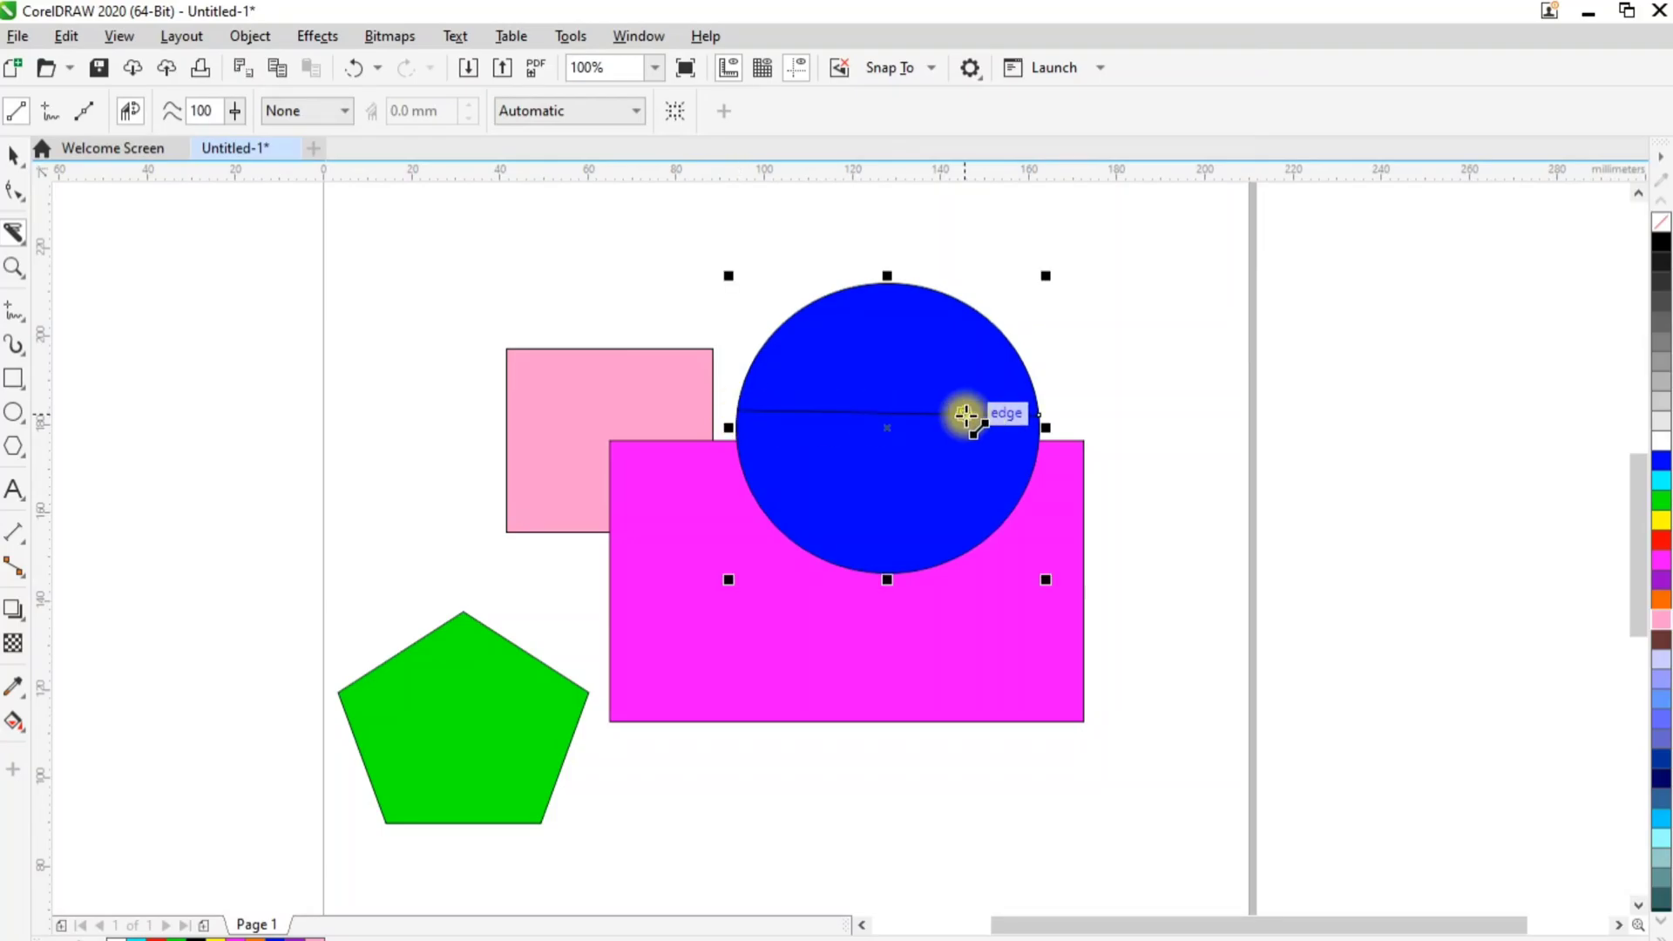
{"action": "left_click", "coordinate": [13, 156]}
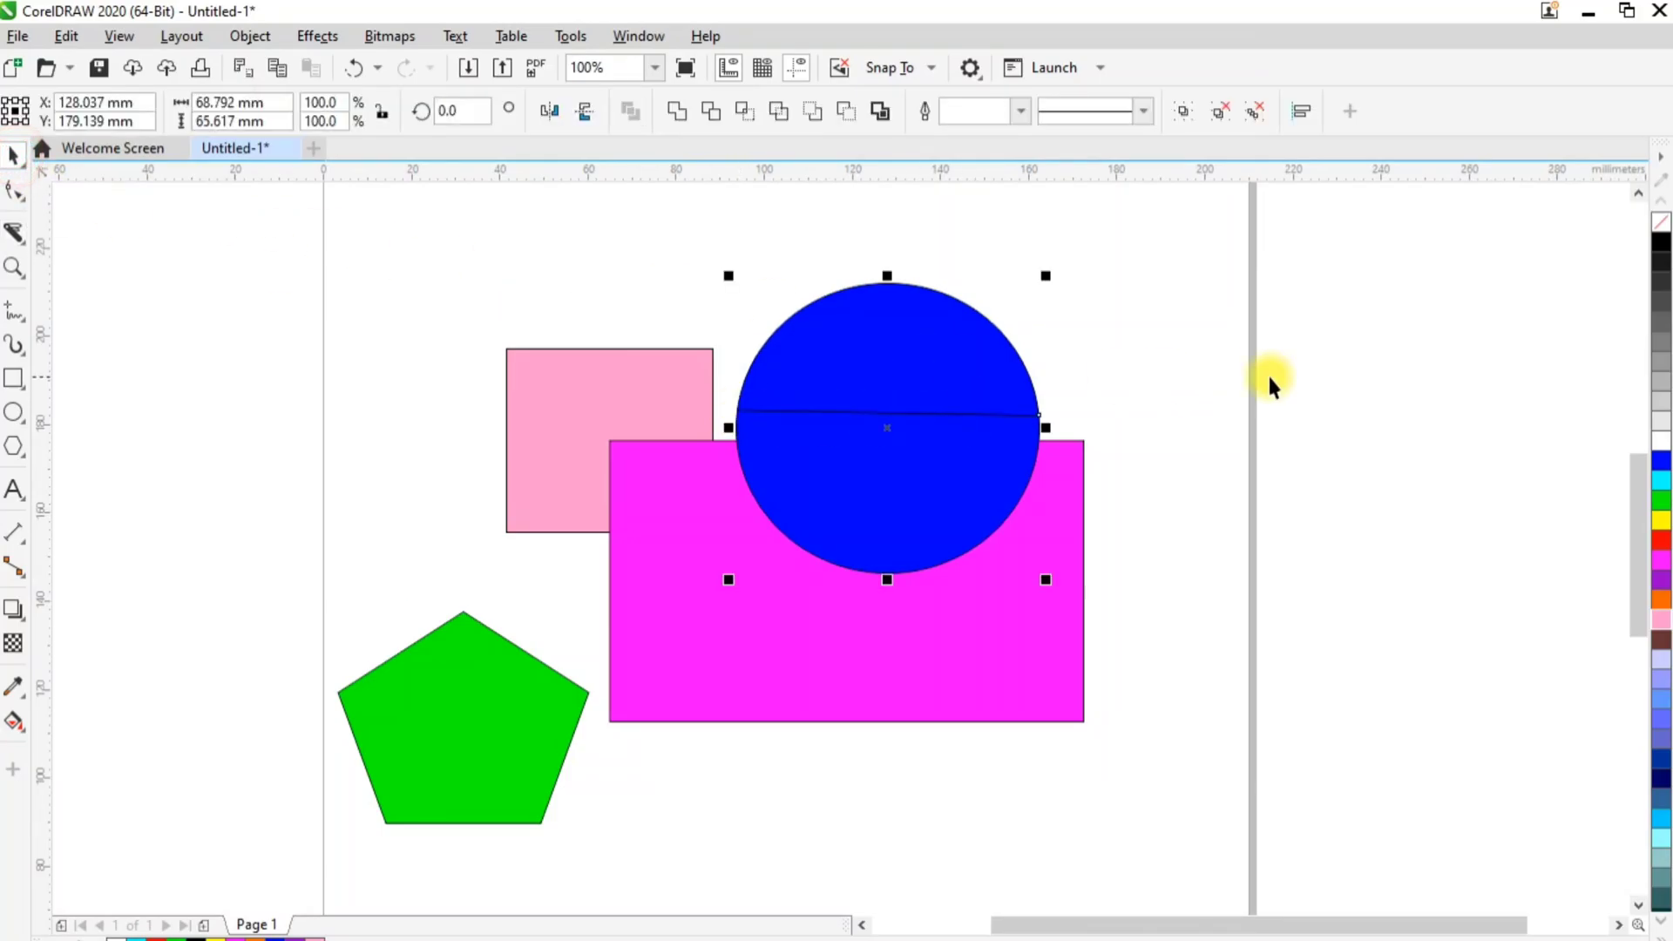
{"action": "left_click", "coordinate": [1269, 383]}
{"action": "left_click_drag", "start_coordinate": [897, 374], "coordinate": [1020, 278]}
{"action": "left_click_drag", "start_coordinate": [859, 467], "coordinate": [957, 451]}
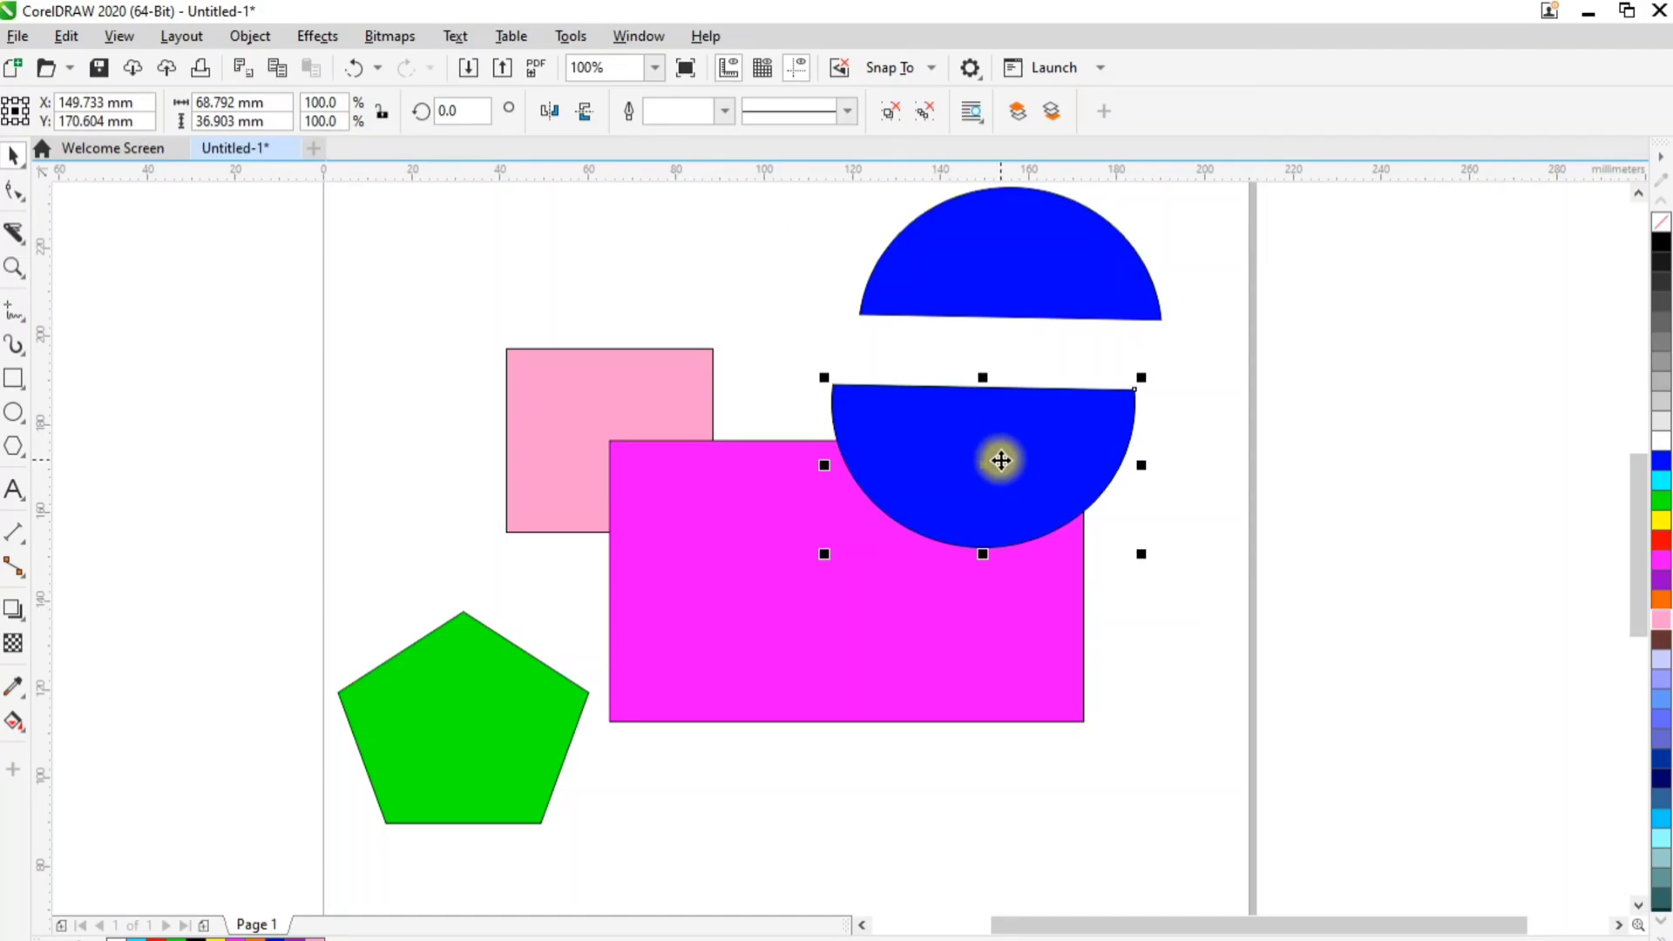
Undo the moves of both halves and the horizontal slice on the blue circle
{"action": "key", "text": "ctrl+z"}
{"action": "key", "text": "ctrl+z"}
{"action": "key", "text": "ctrl+z"}
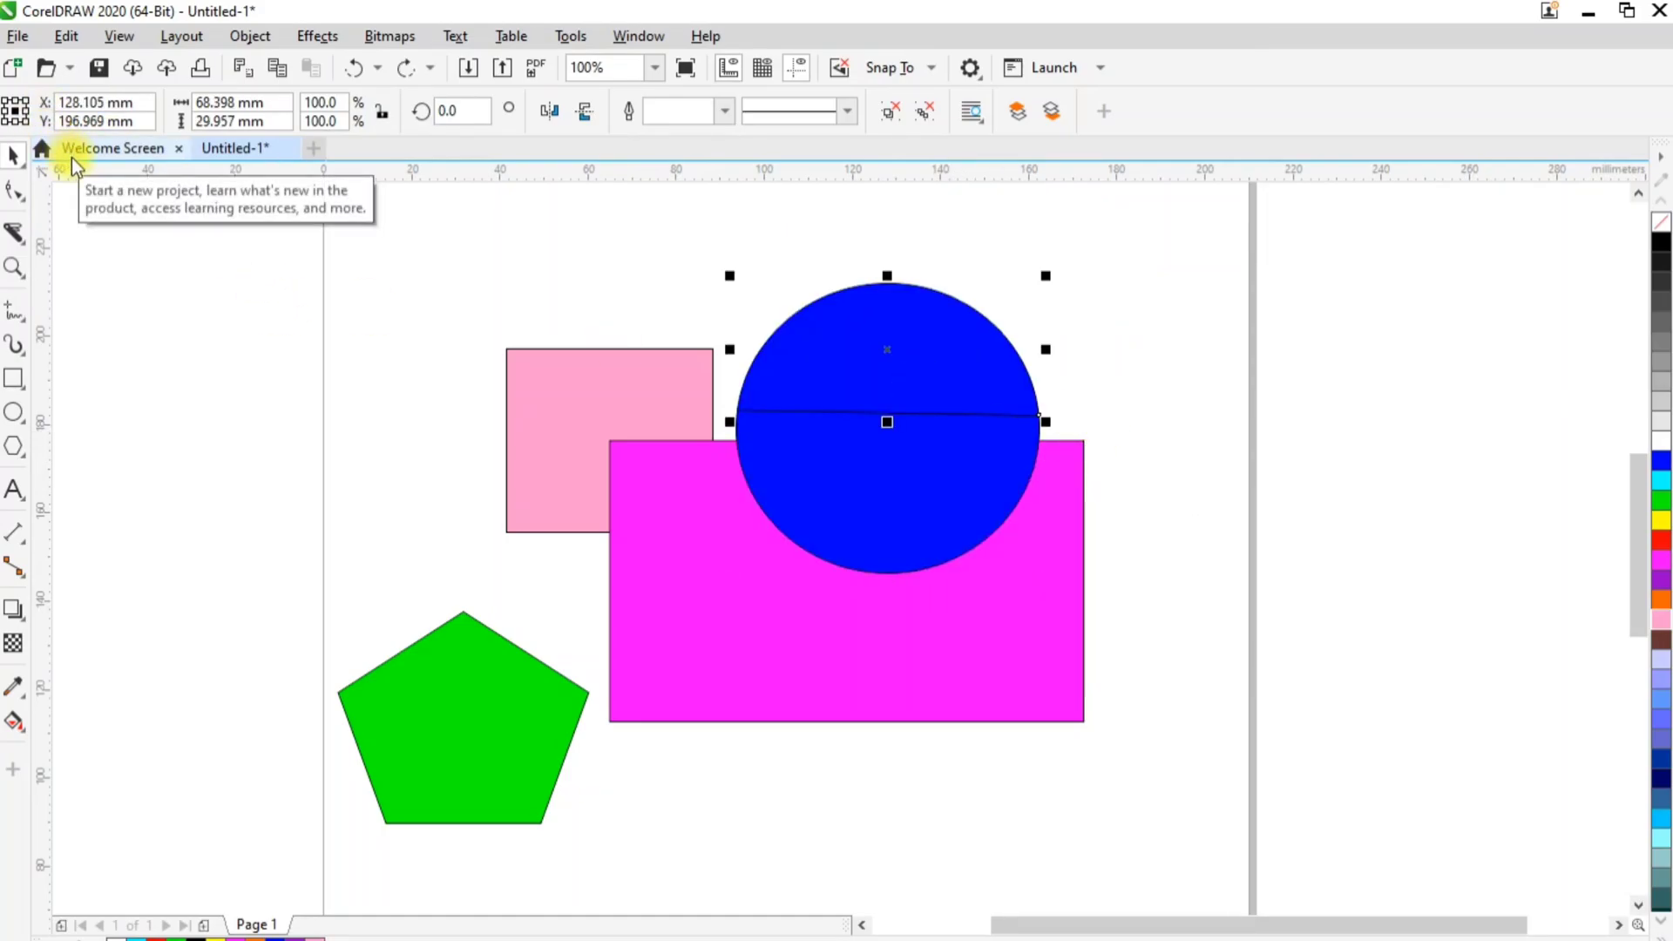
{"action": "key", "text": "ctrl+z"}
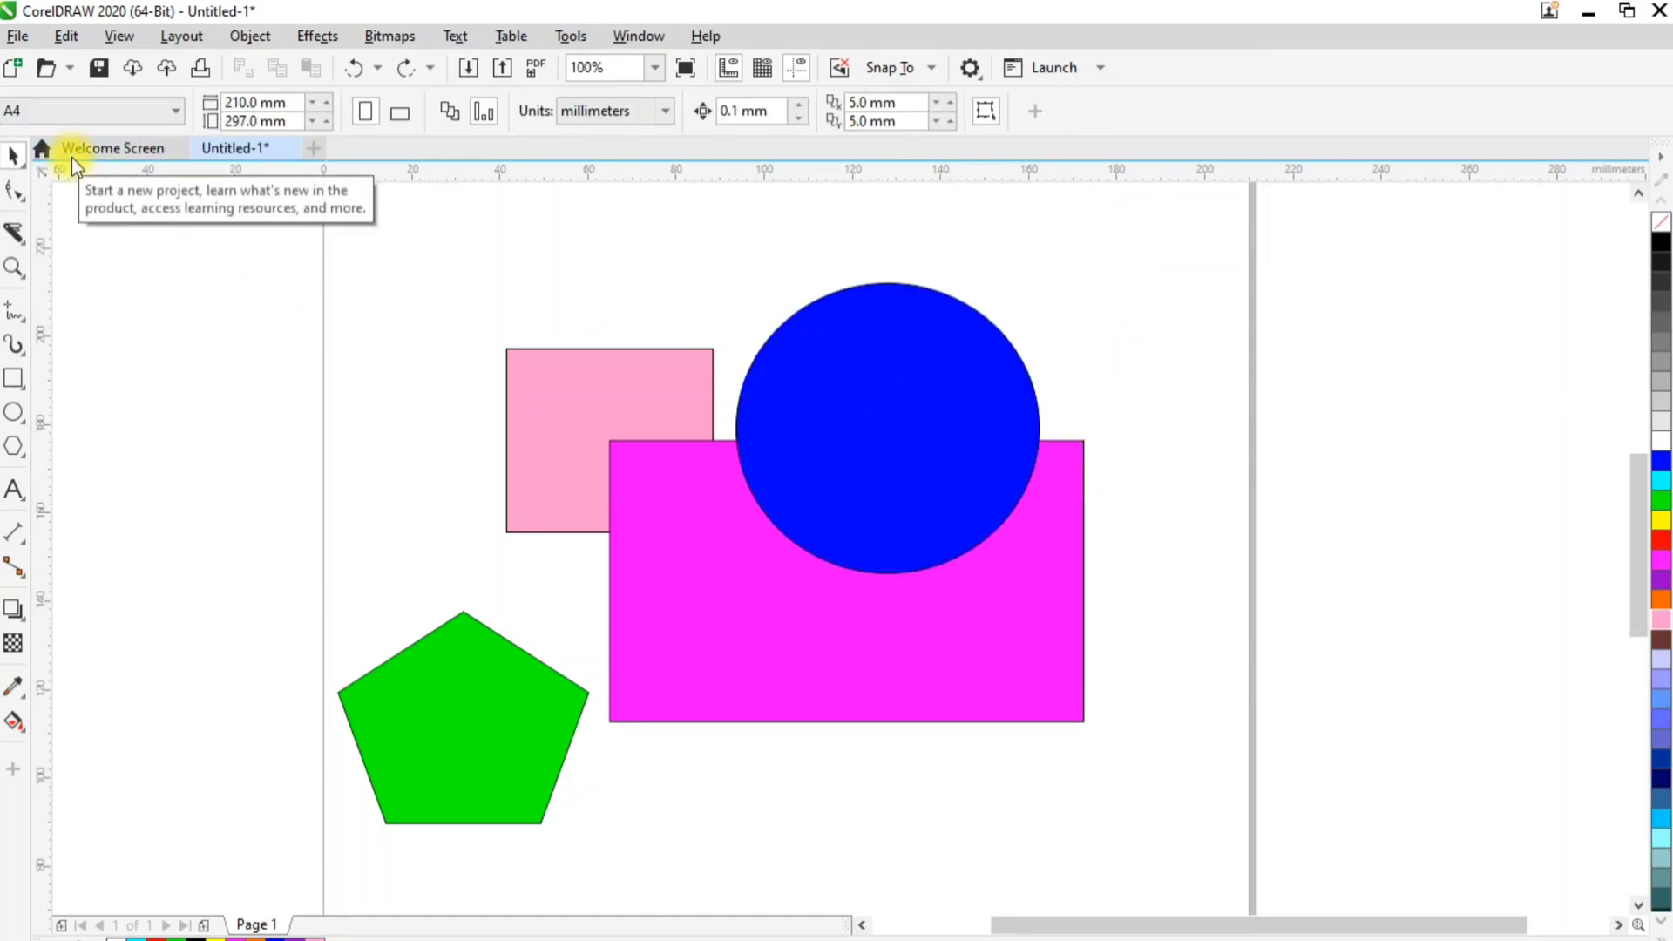
Slice the blue circle diagonally from its left quadrant to its upper-right edge with the Knife, and move the cut segment away
{"action": "left_click", "coordinate": [14, 243]}
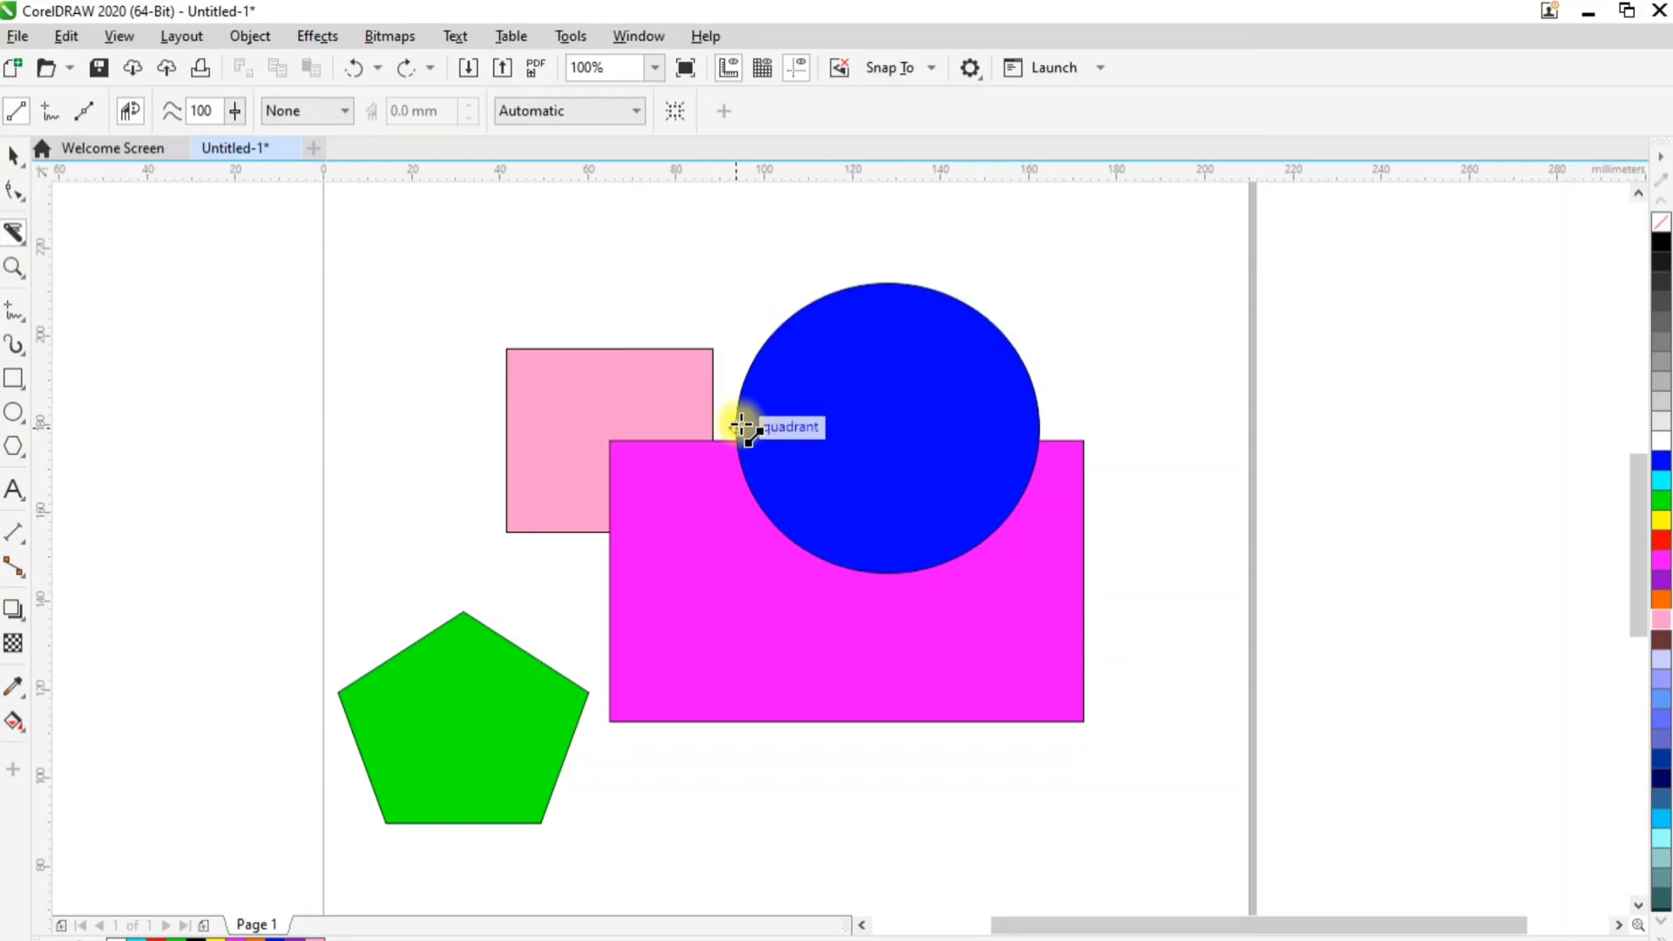
{"action": "left_click_drag", "start_coordinate": [737, 425], "coordinate": [938, 298]}
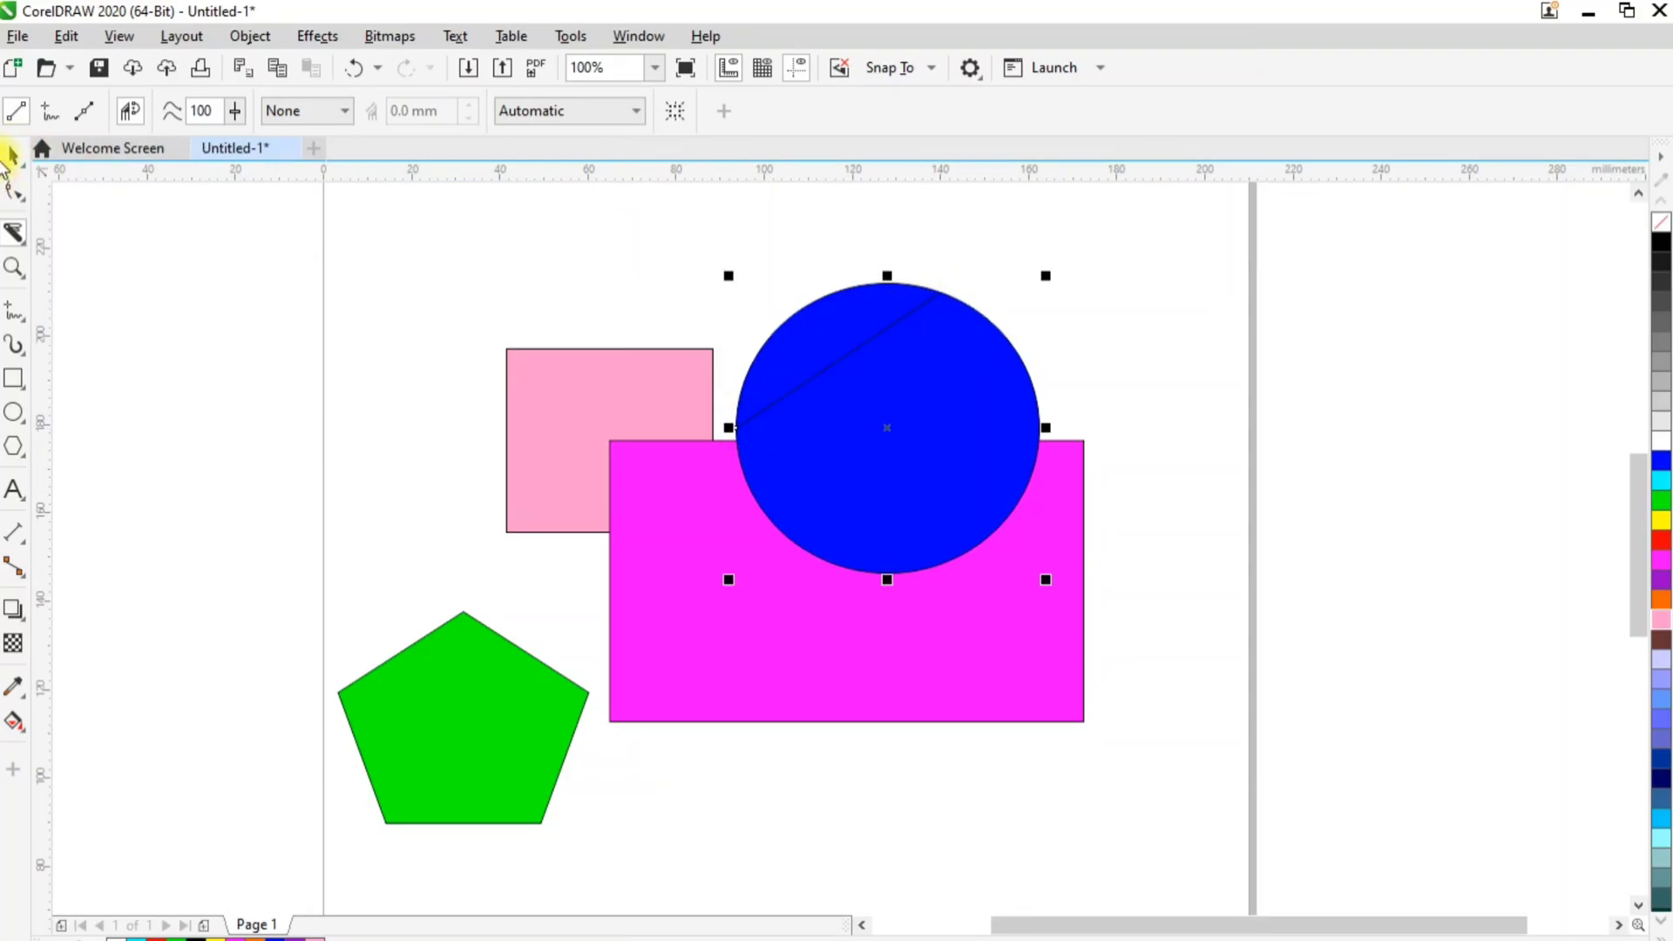
{"action": "left_click", "coordinate": [10, 157]}
{"action": "left_click_drag", "start_coordinate": [818, 337], "coordinate": [775, 260]}
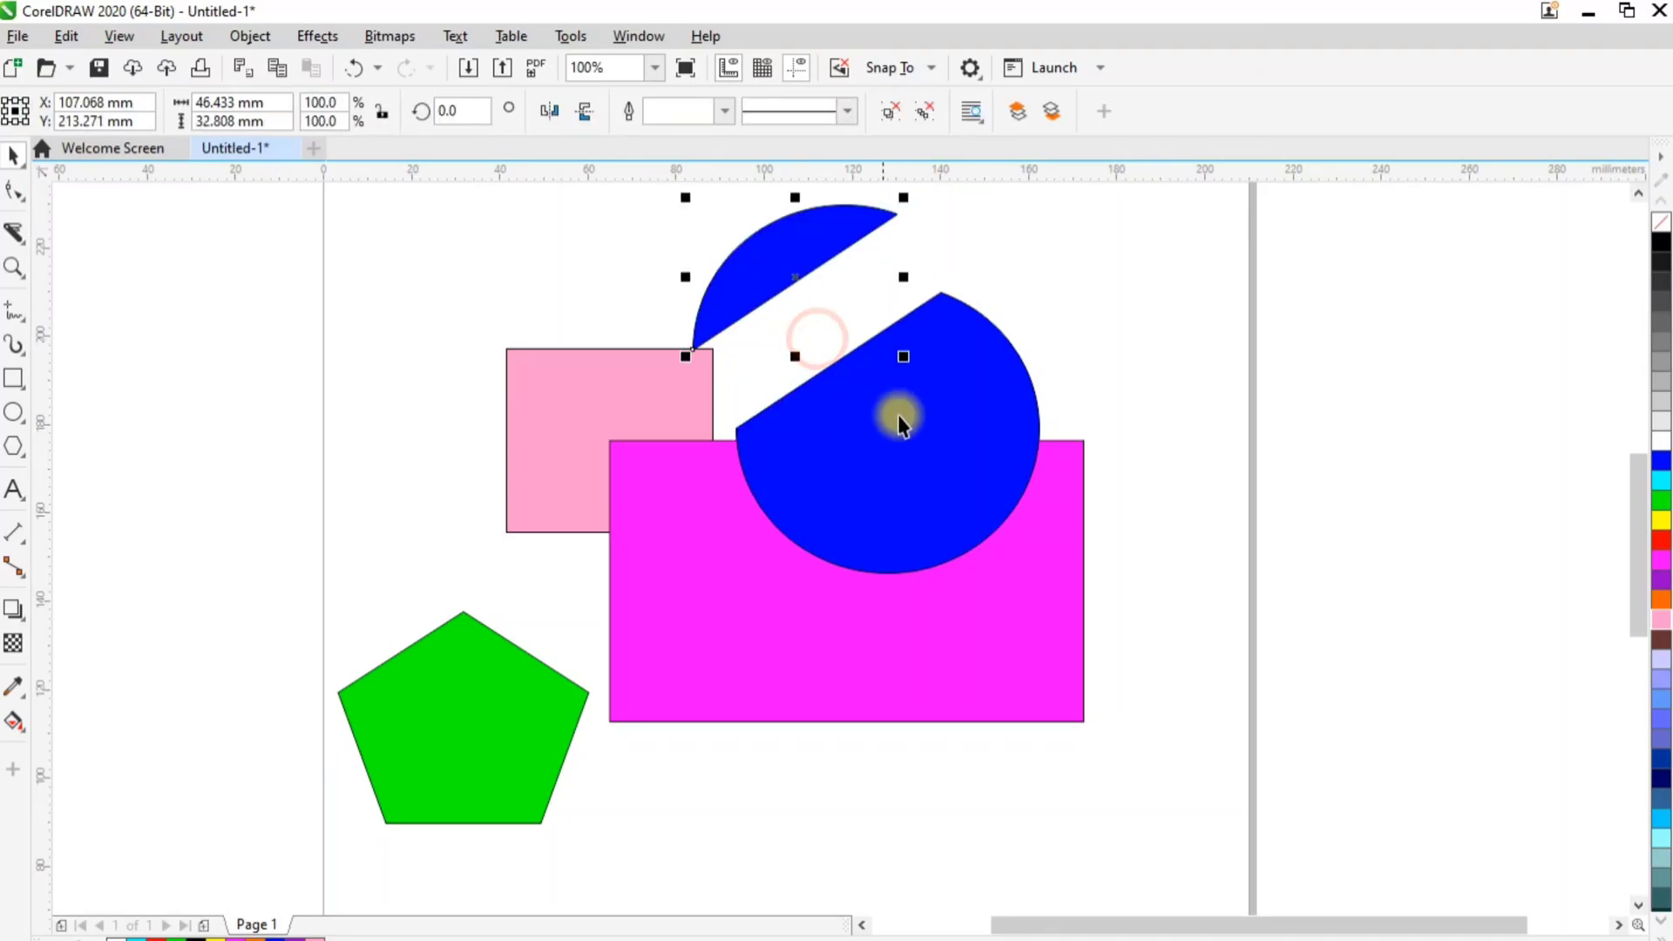
{"action": "left_click_drag", "start_coordinate": [919, 437], "coordinate": [991, 531]}
Undo the separation and the diagonal slice on the blue circle
{"action": "key", "text": "ctrl+z"}
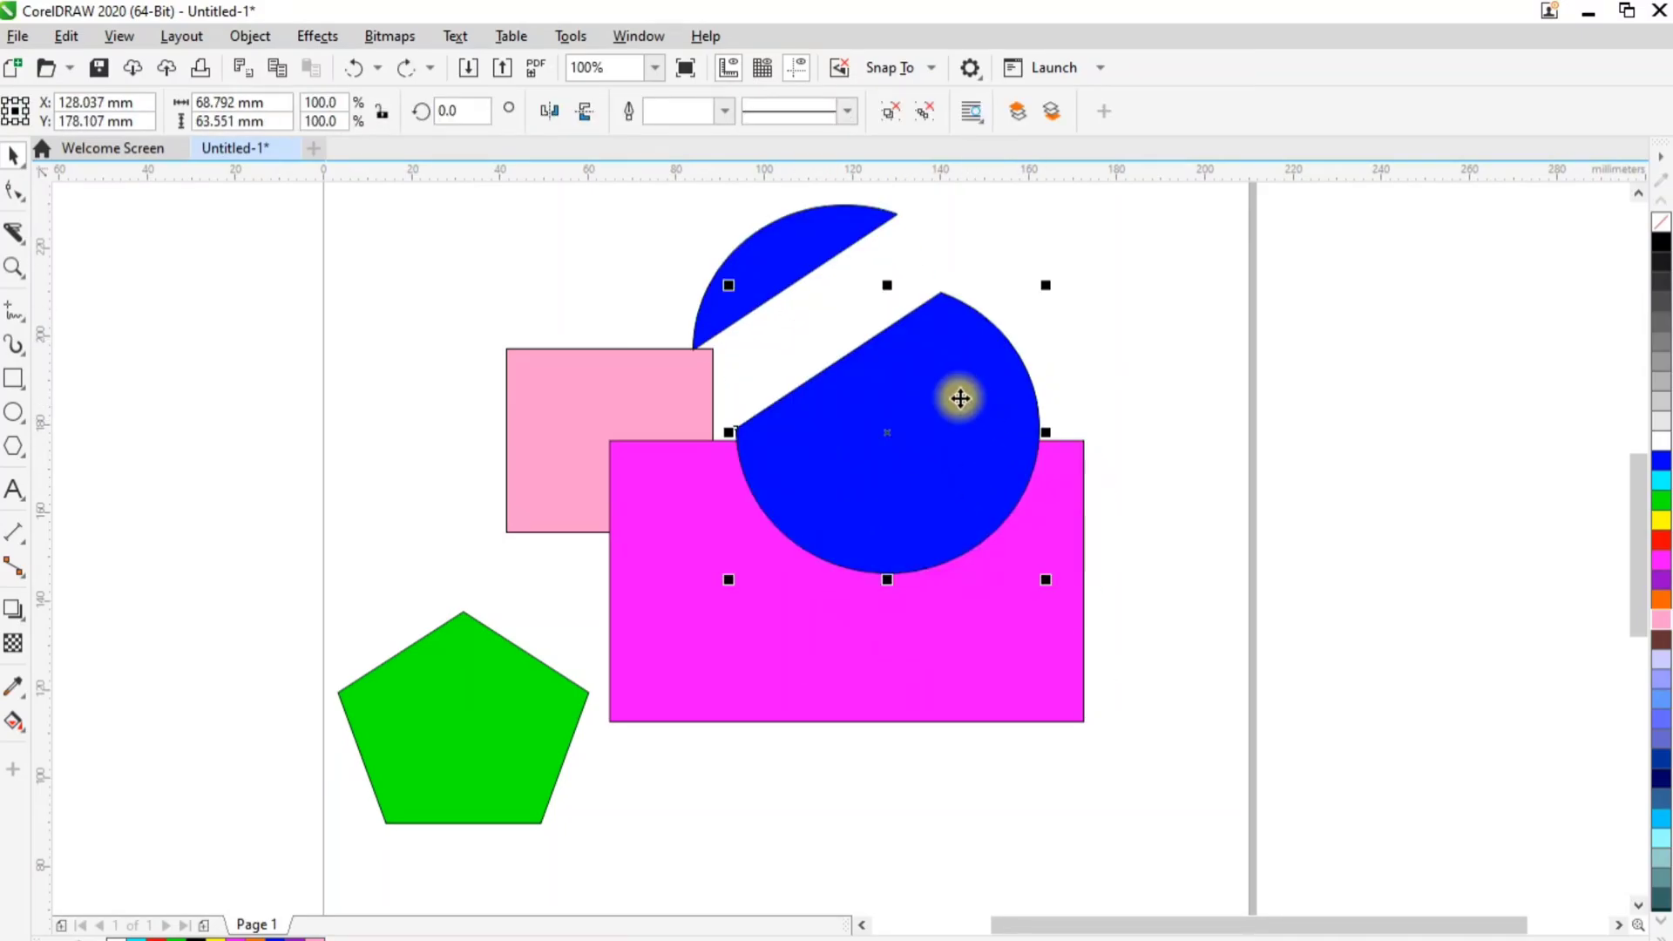
{"action": "key", "text": "ctrl+z"}
{"action": "key", "text": "Escape"}
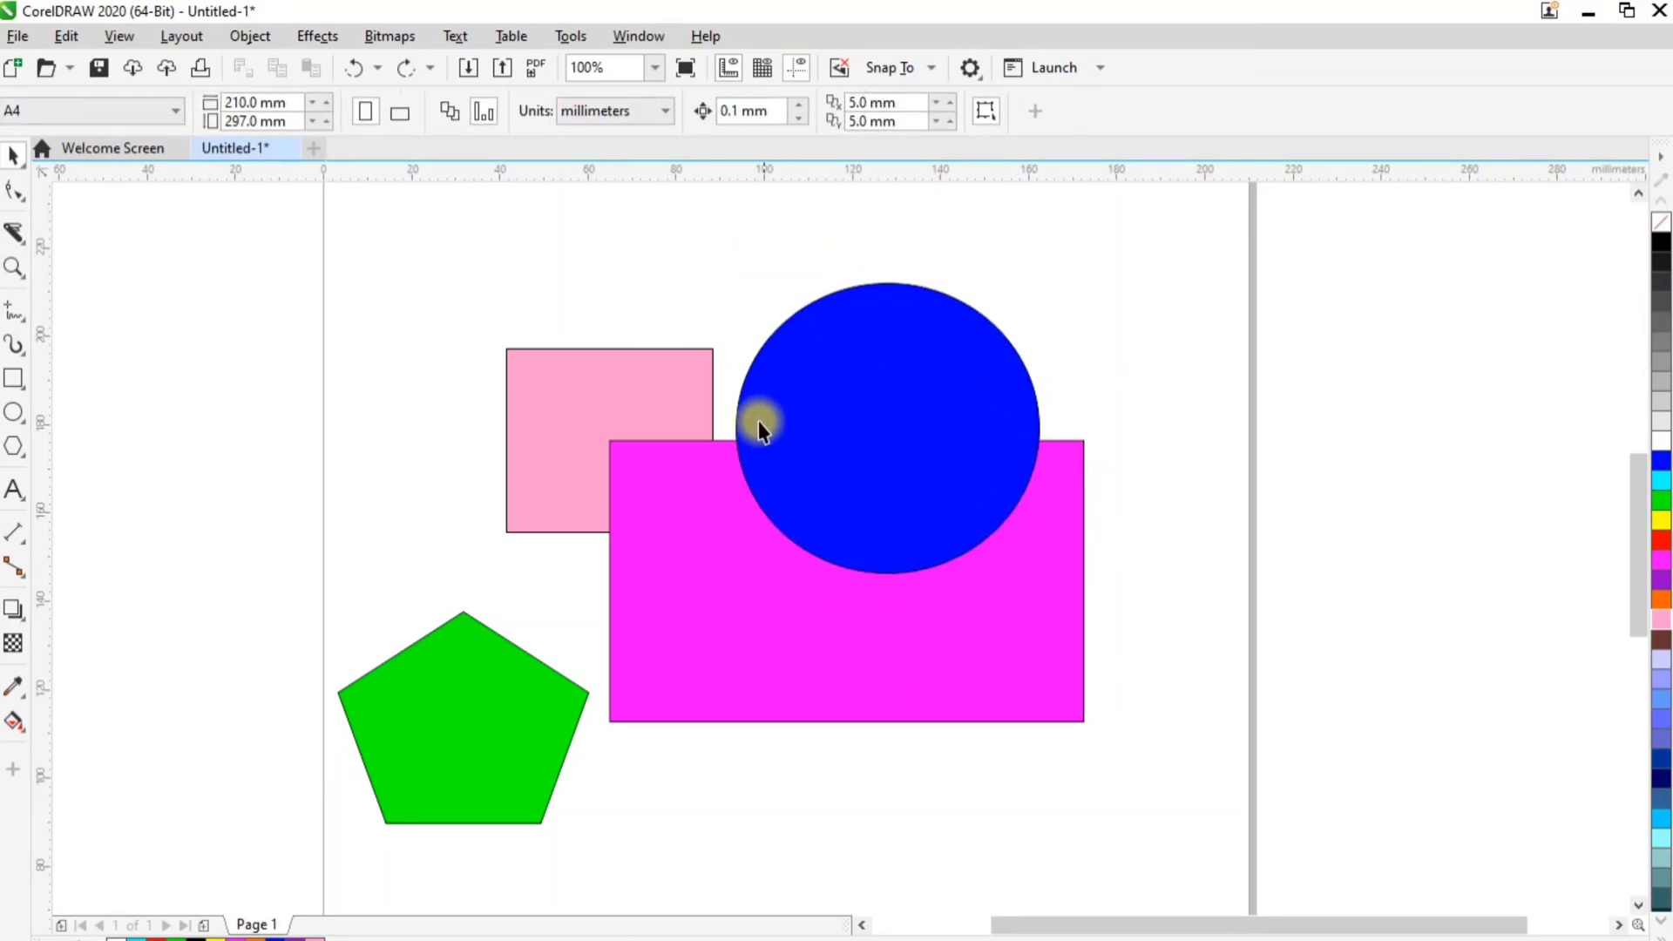
Slice the blue circle along a wavy freehand curve with the Knife tool in Freehand mode
{"action": "left_click", "coordinate": [901, 460]}
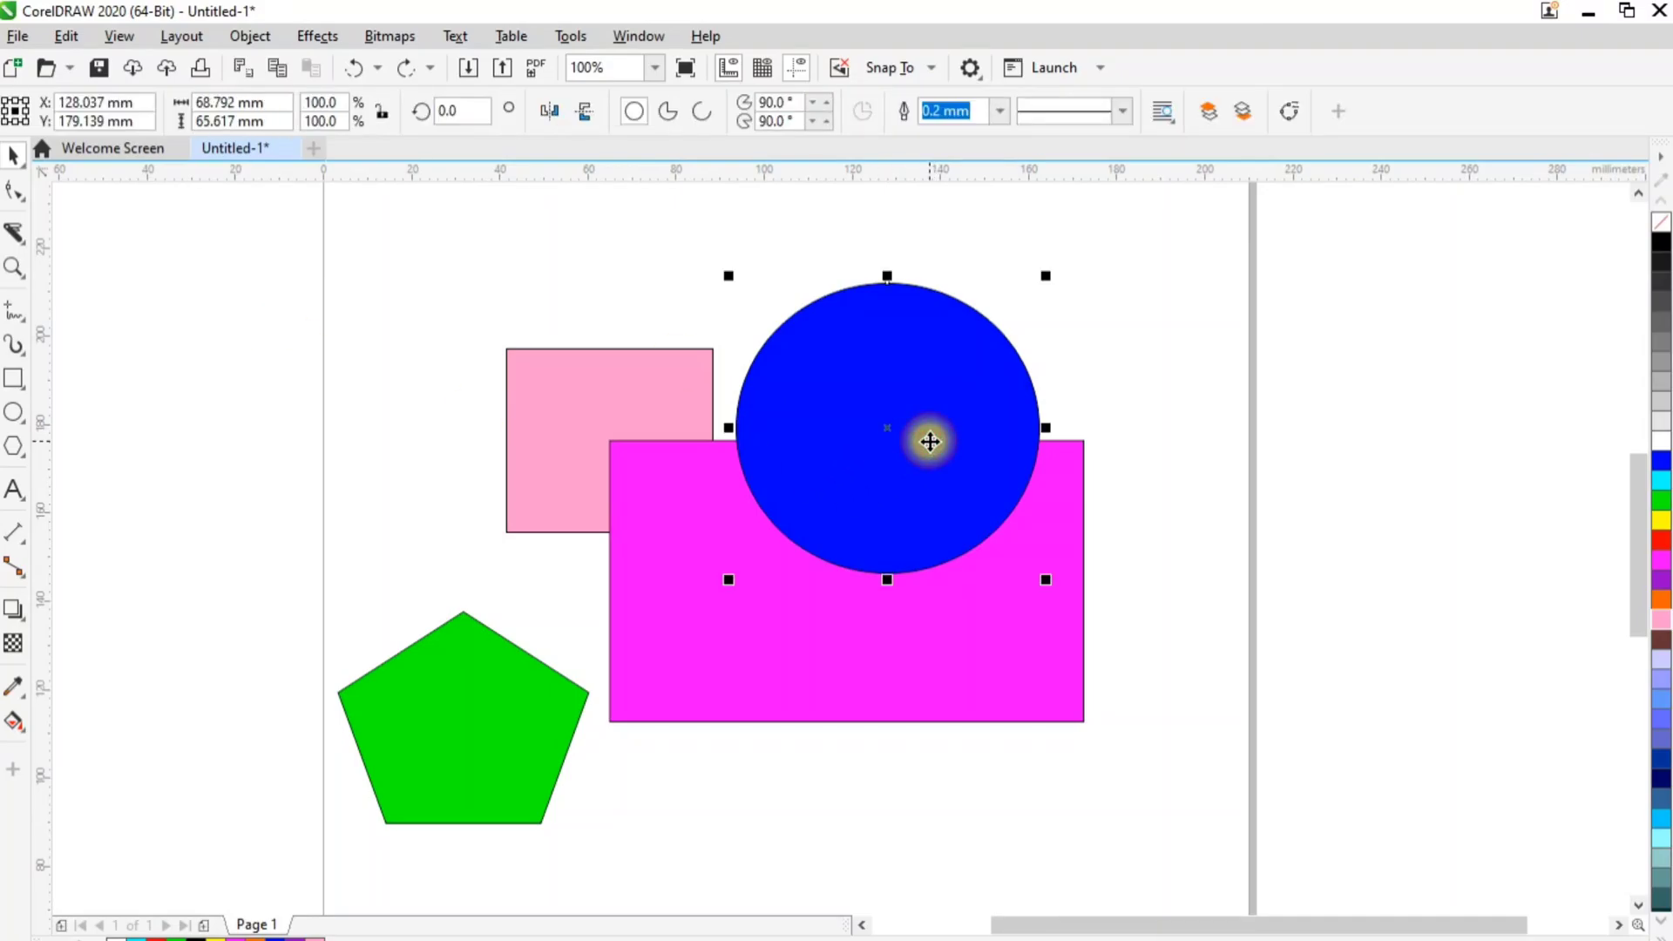
{"action": "left_click", "coordinate": [13, 240]}
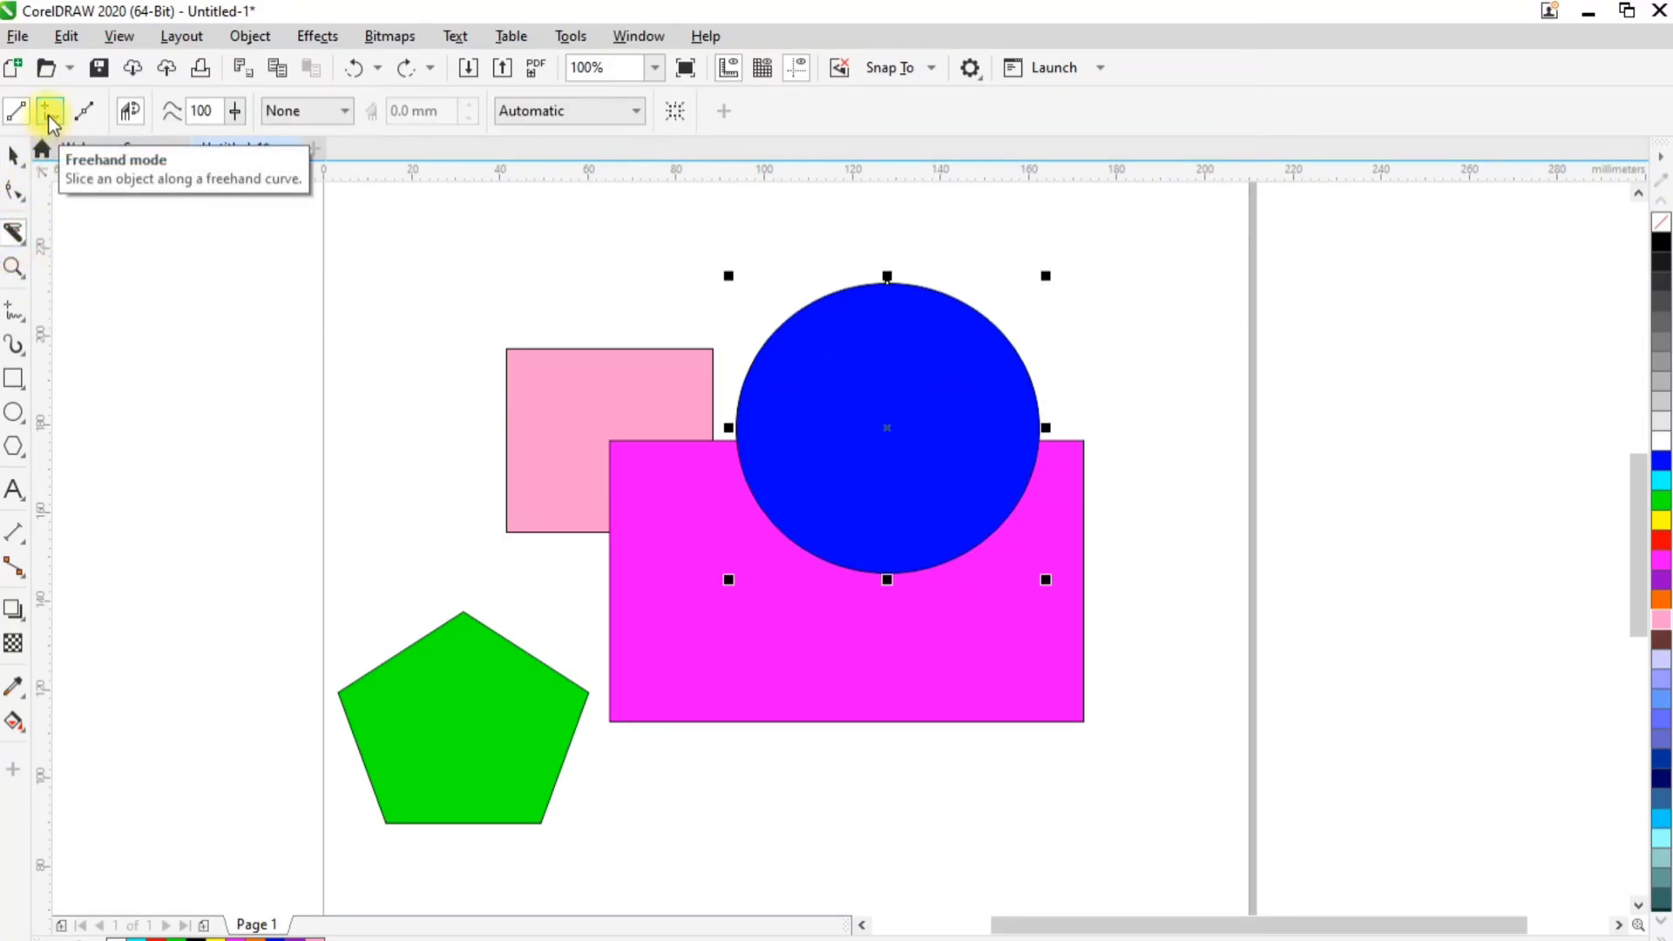
{"action": "left_click", "coordinate": [50, 113]}
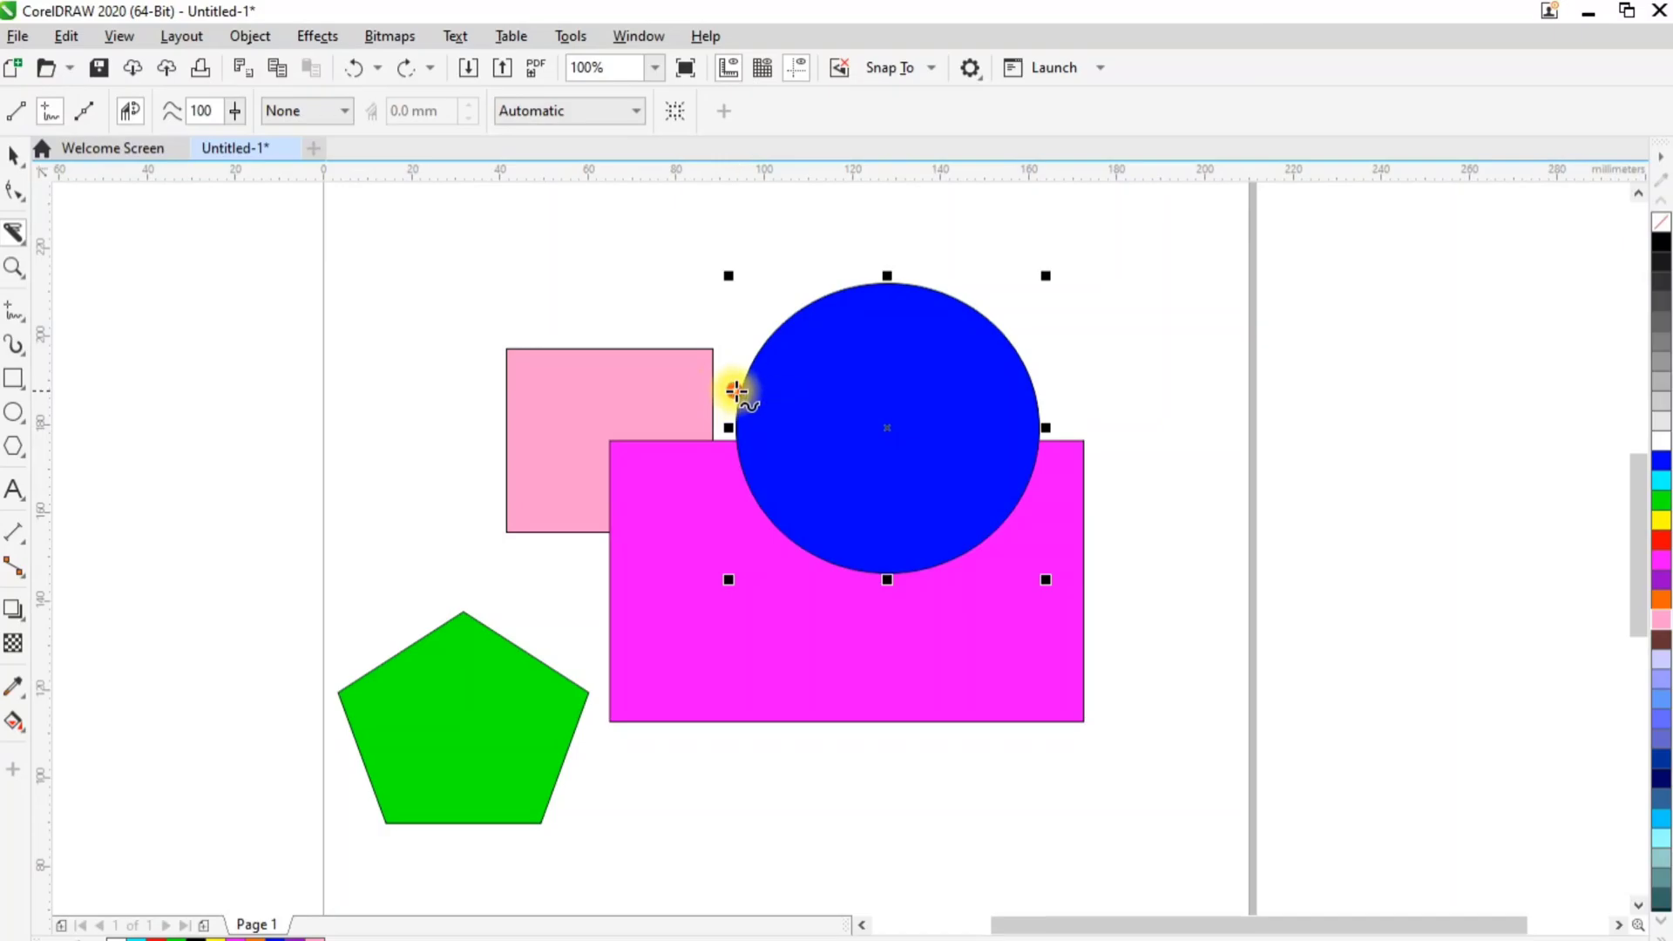
{"action": "mouse_move", "coordinate": [736, 391]}
{"action": "left_mouse_down"}
{"action": "mouse_move", "coordinate": [757, 350]}
{"action": "mouse_move", "coordinate": [787, 369]}
{"action": "mouse_move", "coordinate": [790, 404]}
{"action": "mouse_move", "coordinate": [817, 408]}
{"action": "mouse_move", "coordinate": [859, 343]}
{"action": "mouse_move", "coordinate": [863, 465]}
{"action": "mouse_move", "coordinate": [998, 529]}
{"action": "mouse_move", "coordinate": [979, 381]}
{"action": "mouse_move", "coordinate": [1102, 384]}
{"action": "mouse_move", "coordinate": [1101, 318]}
{"action": "mouse_move", "coordinate": [800, 241]}
{"action": "left_mouse_up"}
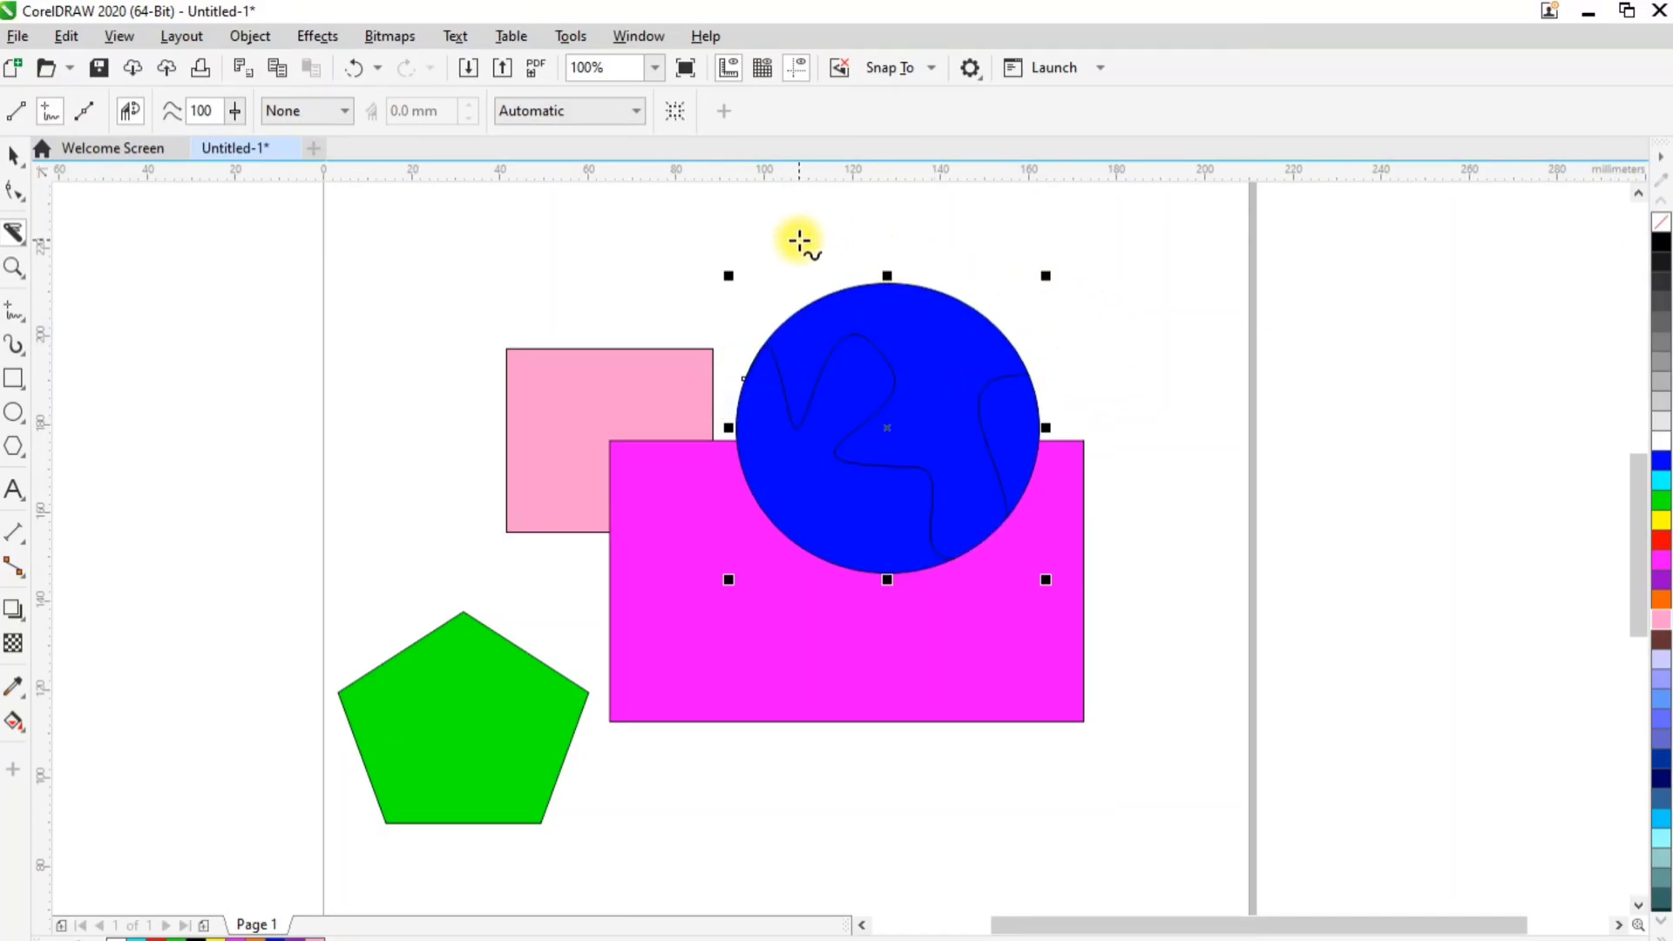
Pull the freehand-cut pieces of the blue circle apart, moving the upper piece up and away and the remaining pieces down
{"action": "left_click", "coordinate": [12, 159]}
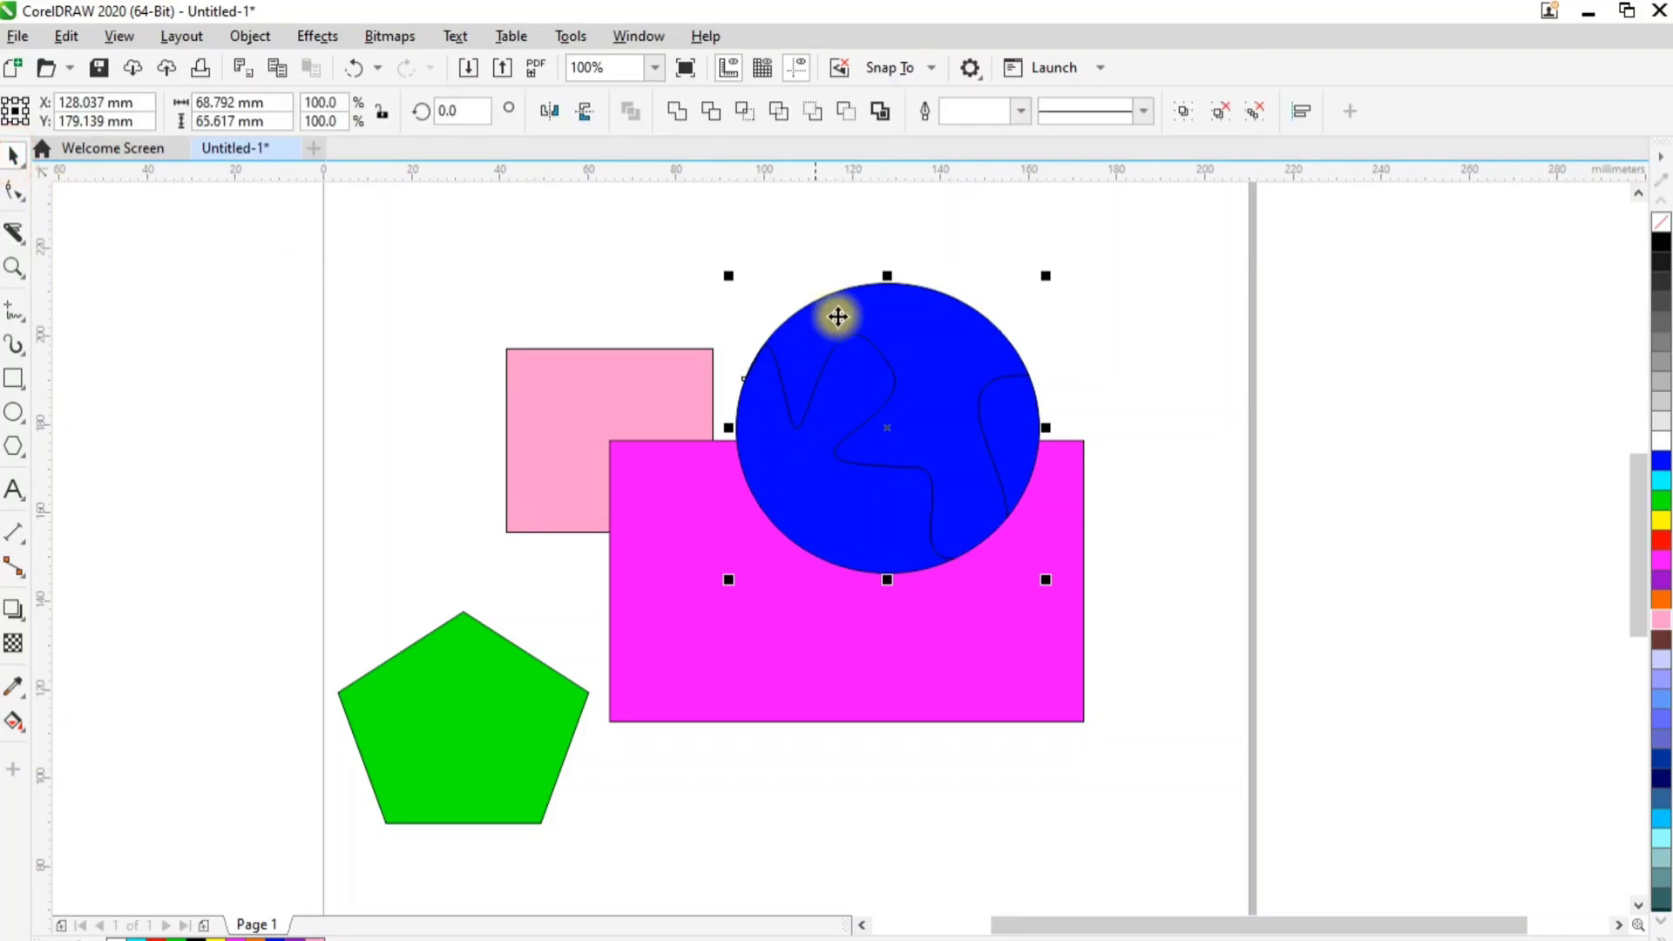
{"action": "left_click", "coordinate": [1118, 342]}
{"action": "left_click", "coordinate": [900, 348]}
{"action": "left_click_drag", "start_coordinate": [926, 392], "coordinate": [1083, 285]}
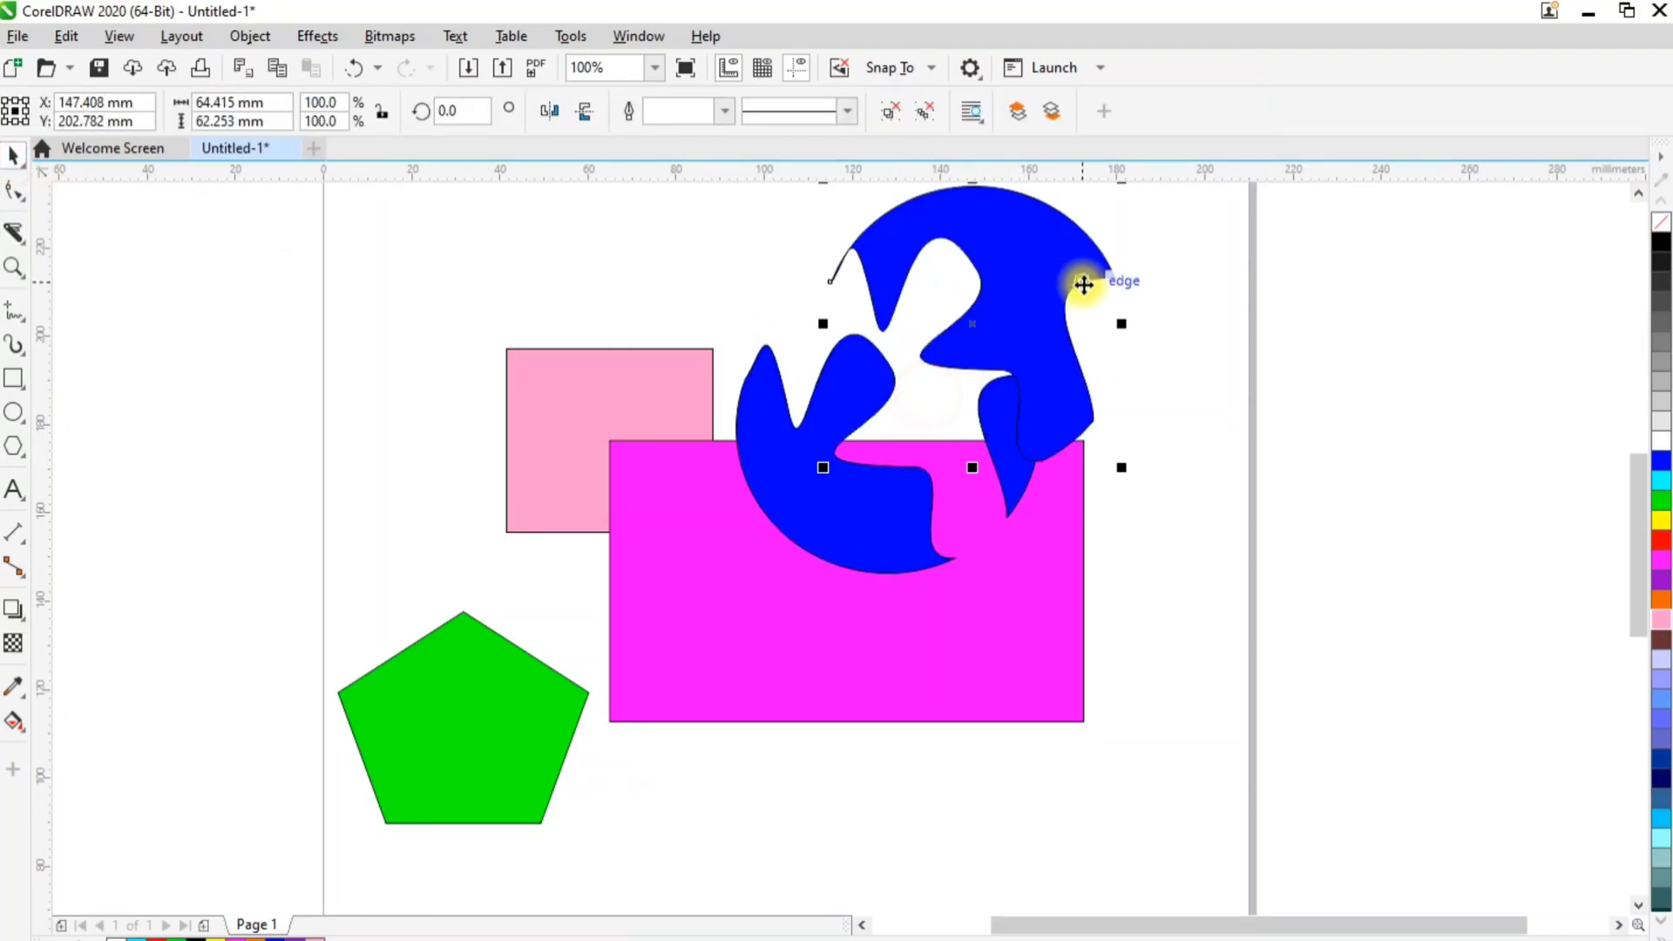
{"action": "left_click_drag", "start_coordinate": [825, 515], "coordinate": [791, 690]}
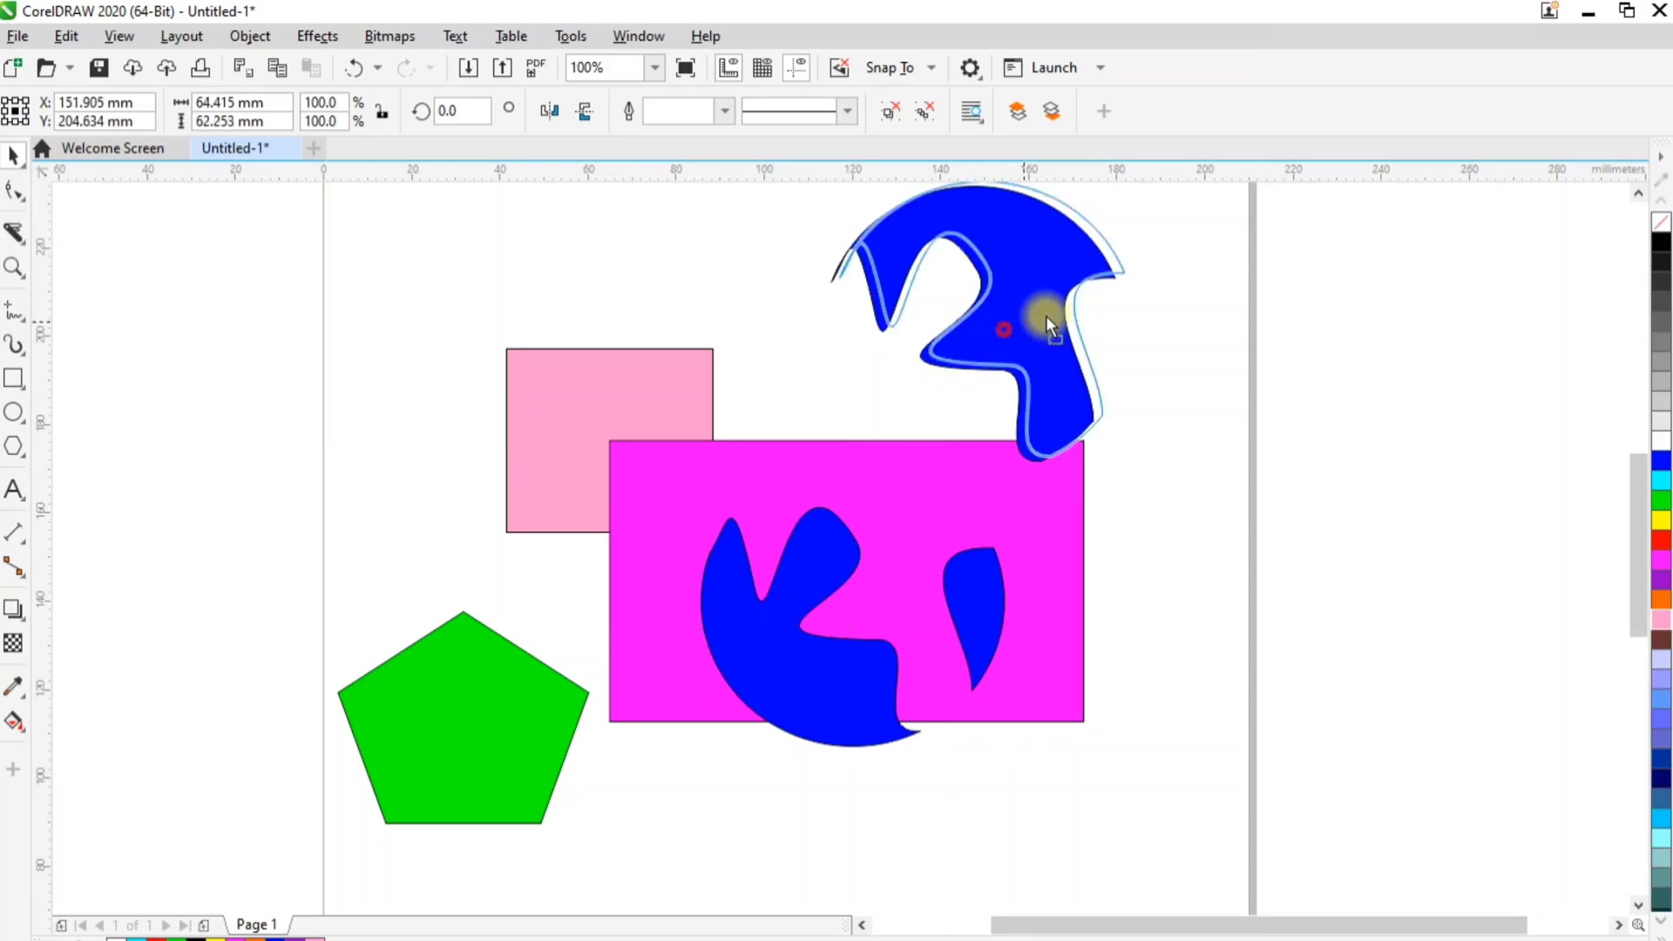
{"action": "left_click_drag", "start_coordinate": [1042, 313], "coordinate": [1277, 370]}
Undo the moves of the blue circle's cut pieces so they fit together again
{"action": "key", "text": "ctrl+z"}
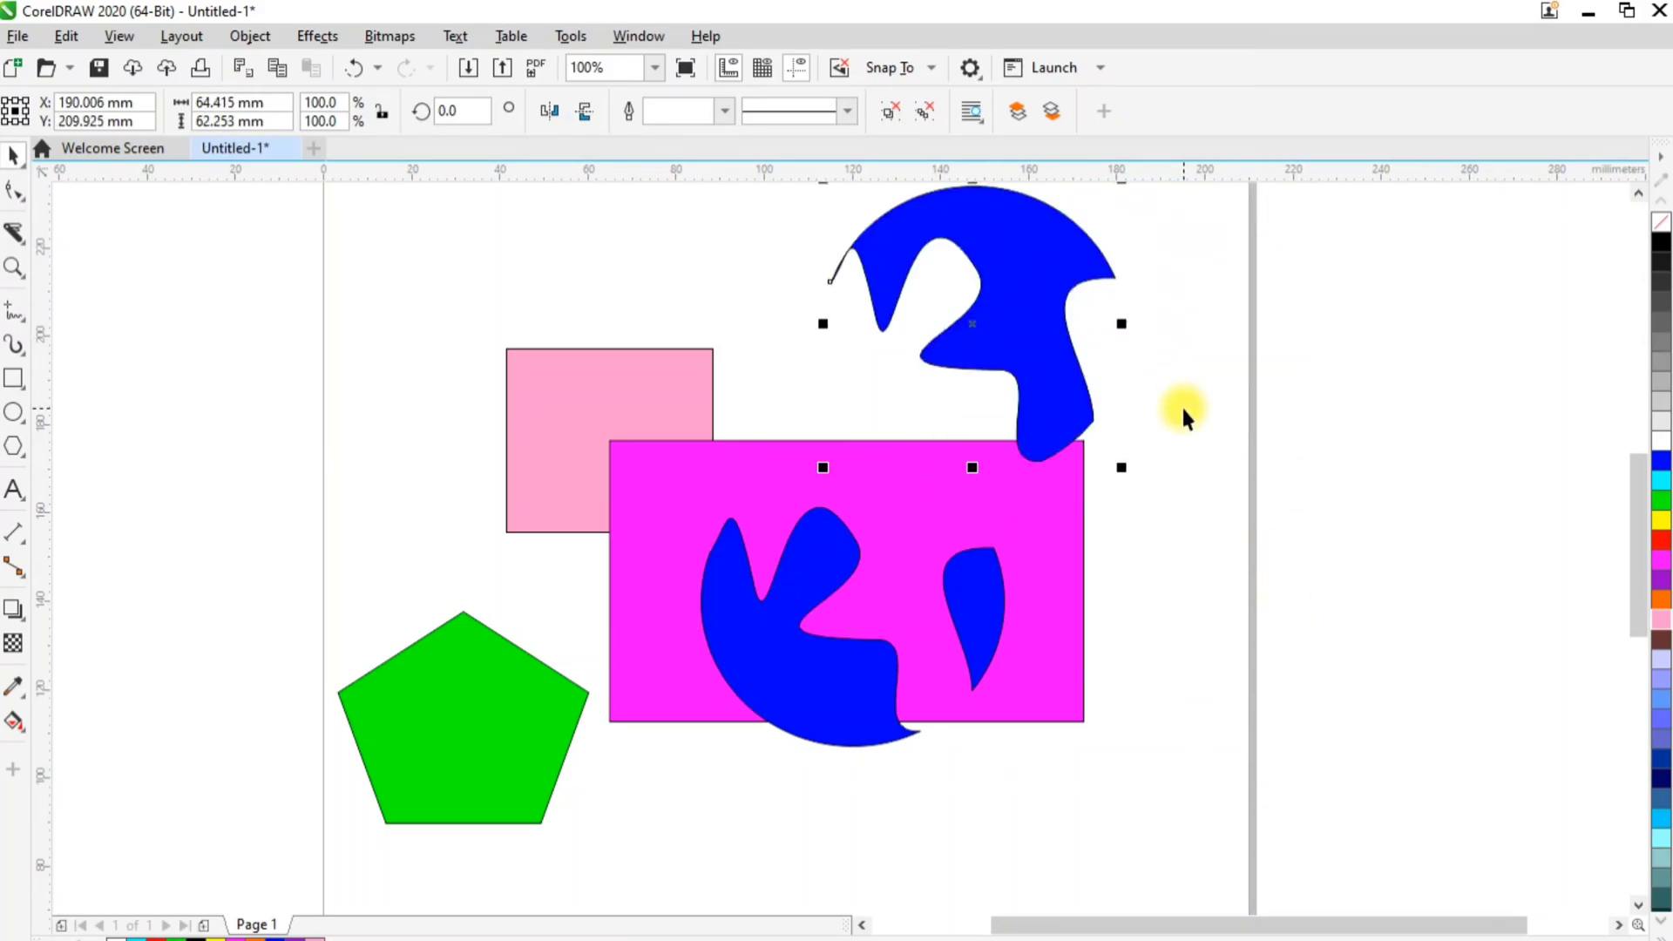
{"action": "key", "text": "ctrl+z"}
{"action": "key", "text": "ctrl+z"}
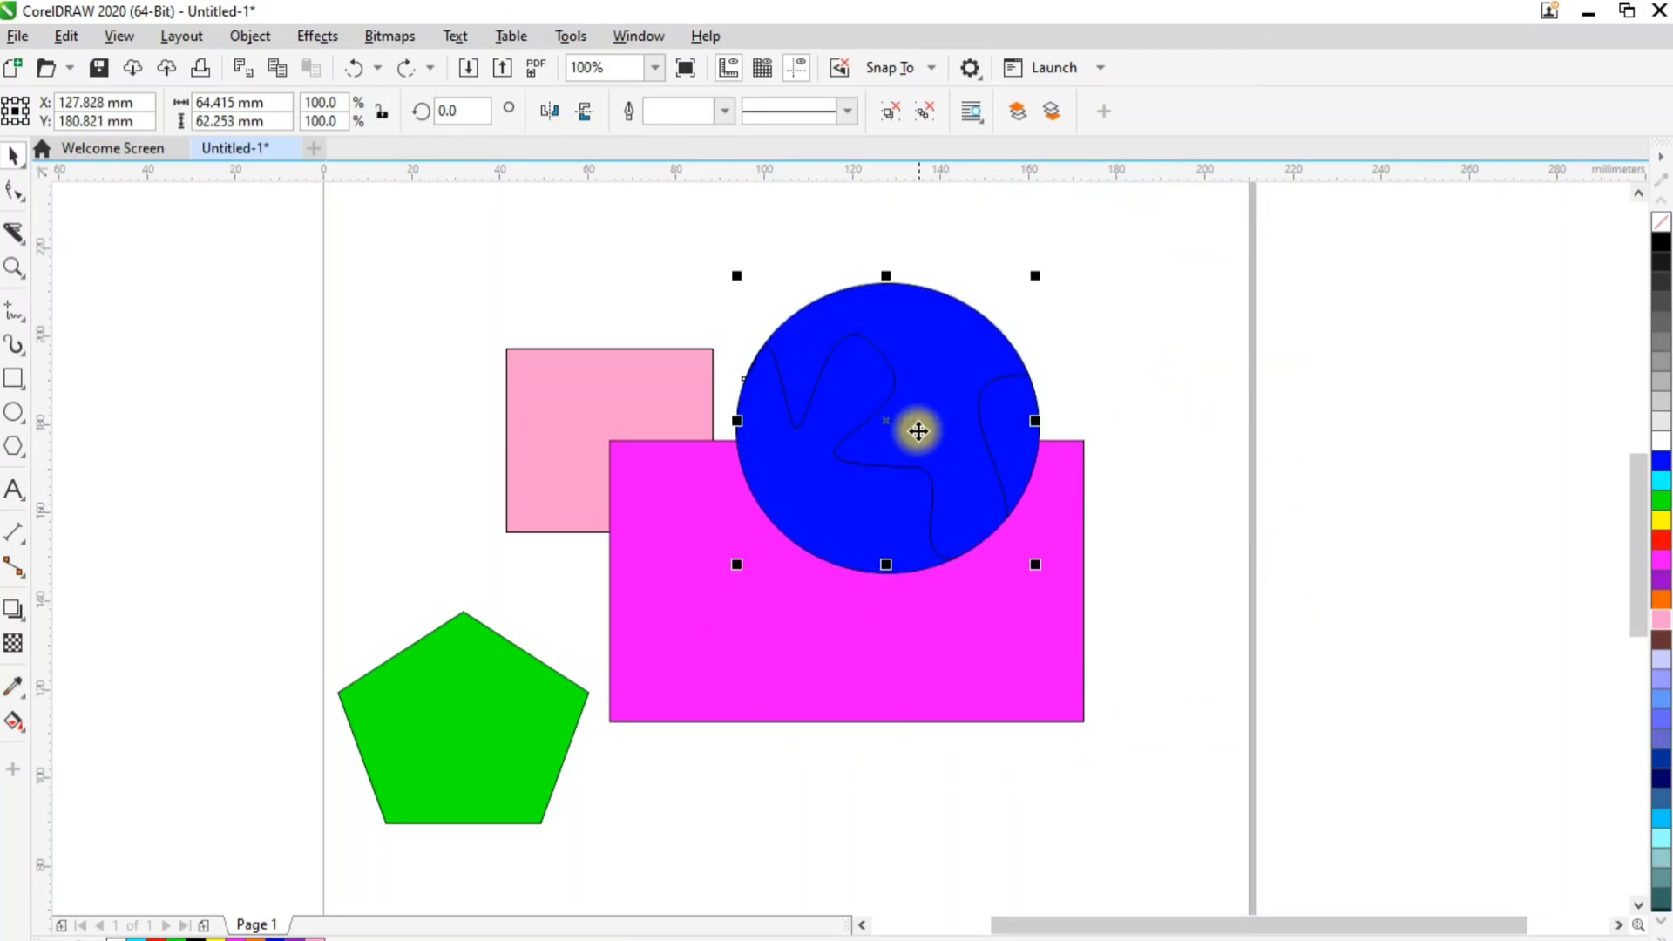
Slice across the top of the blue circle along a shallow freehand curve with the Knife tool
{"action": "left_click", "coordinate": [13, 231]}
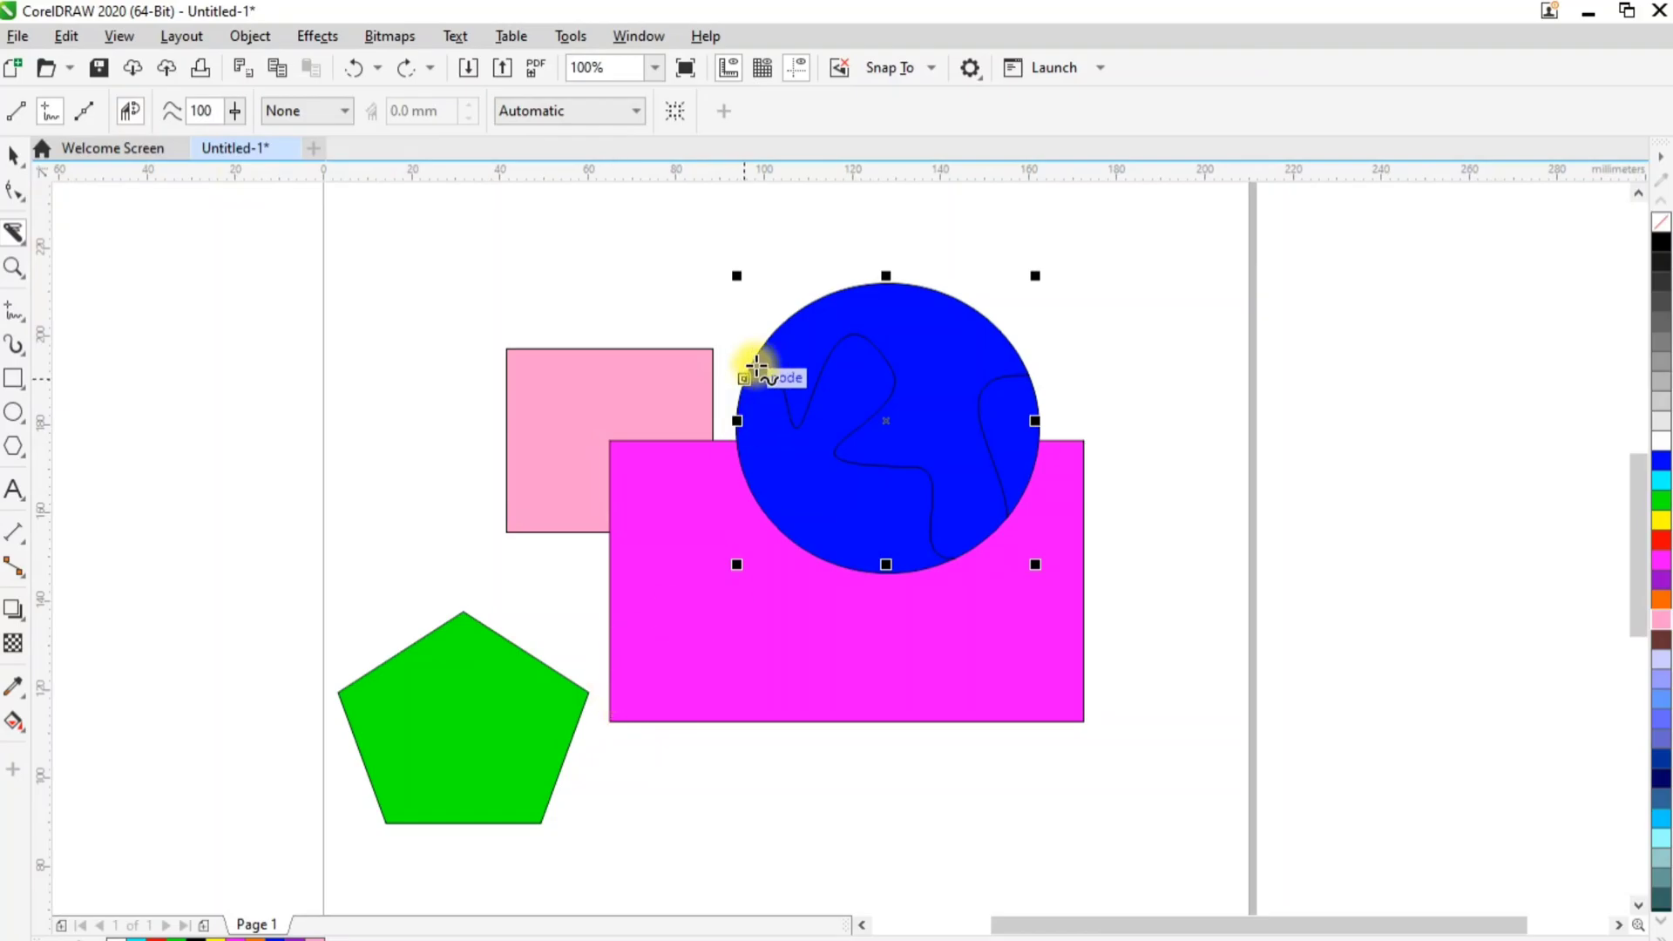
{"action": "mouse_move", "coordinate": [802, 305]}
{"action": "left_mouse_down"}
{"action": "mouse_move", "coordinate": [892, 306]}
{"action": "mouse_move", "coordinate": [1079, 422]}
{"action": "left_mouse_up"}
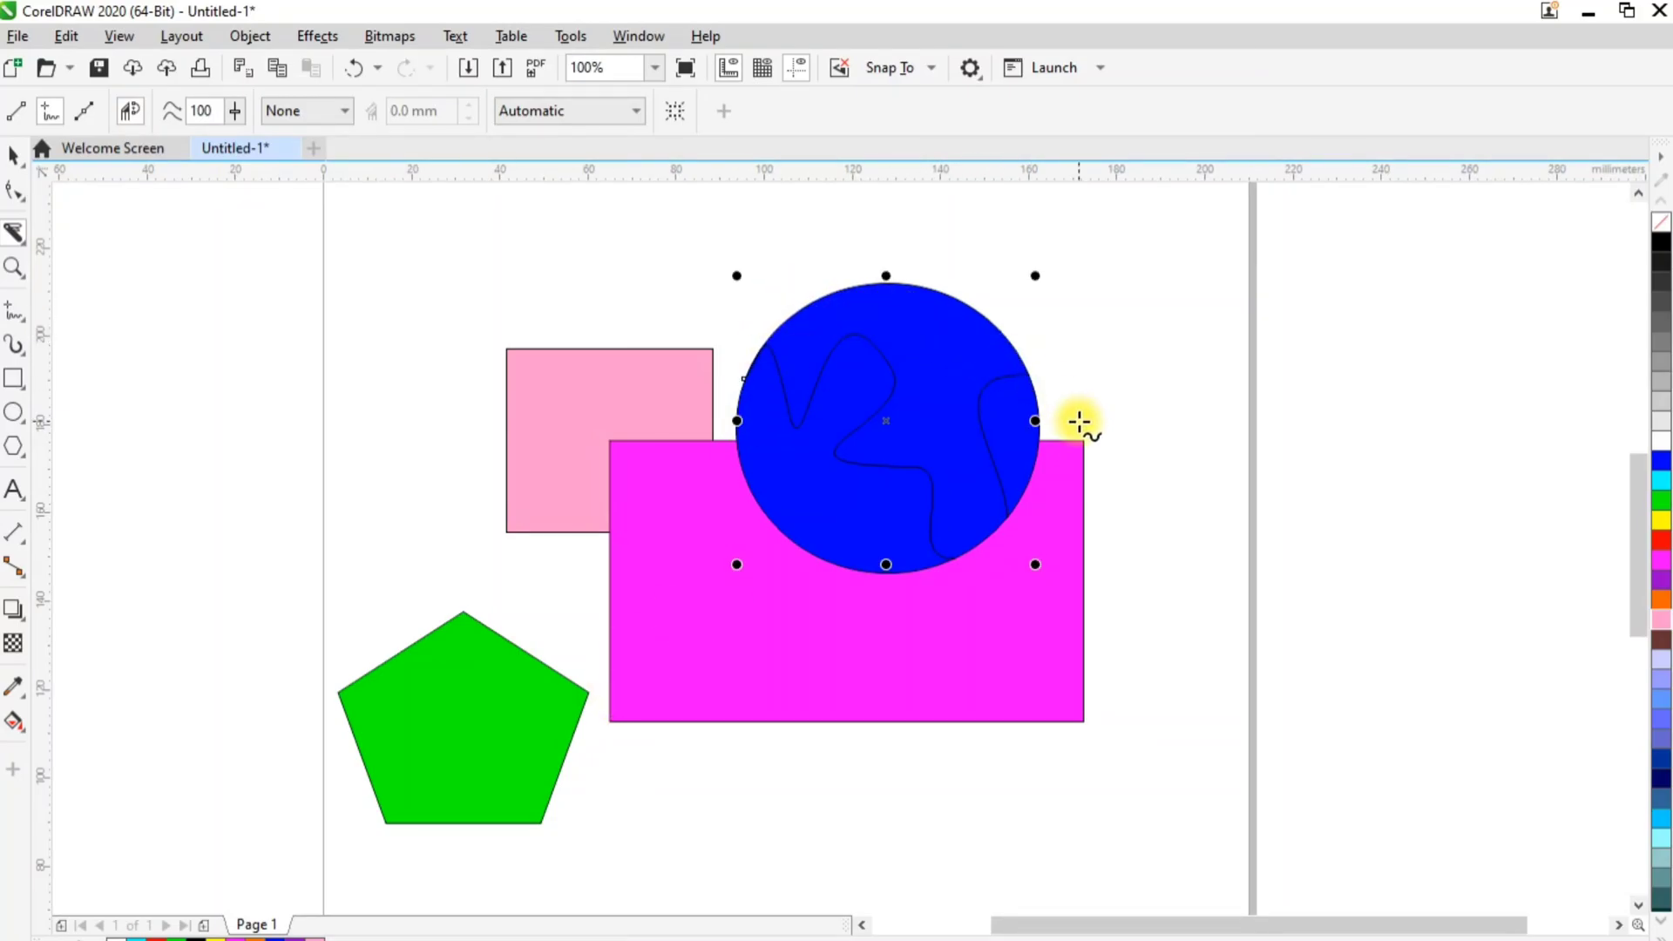
{"action": "mouse_move", "coordinate": [821, 292]}
{"action": "left_mouse_down"}
{"action": "mouse_move", "coordinate": [919, 339]}
{"action": "mouse_move", "coordinate": [1031, 352]}
{"action": "left_mouse_up"}
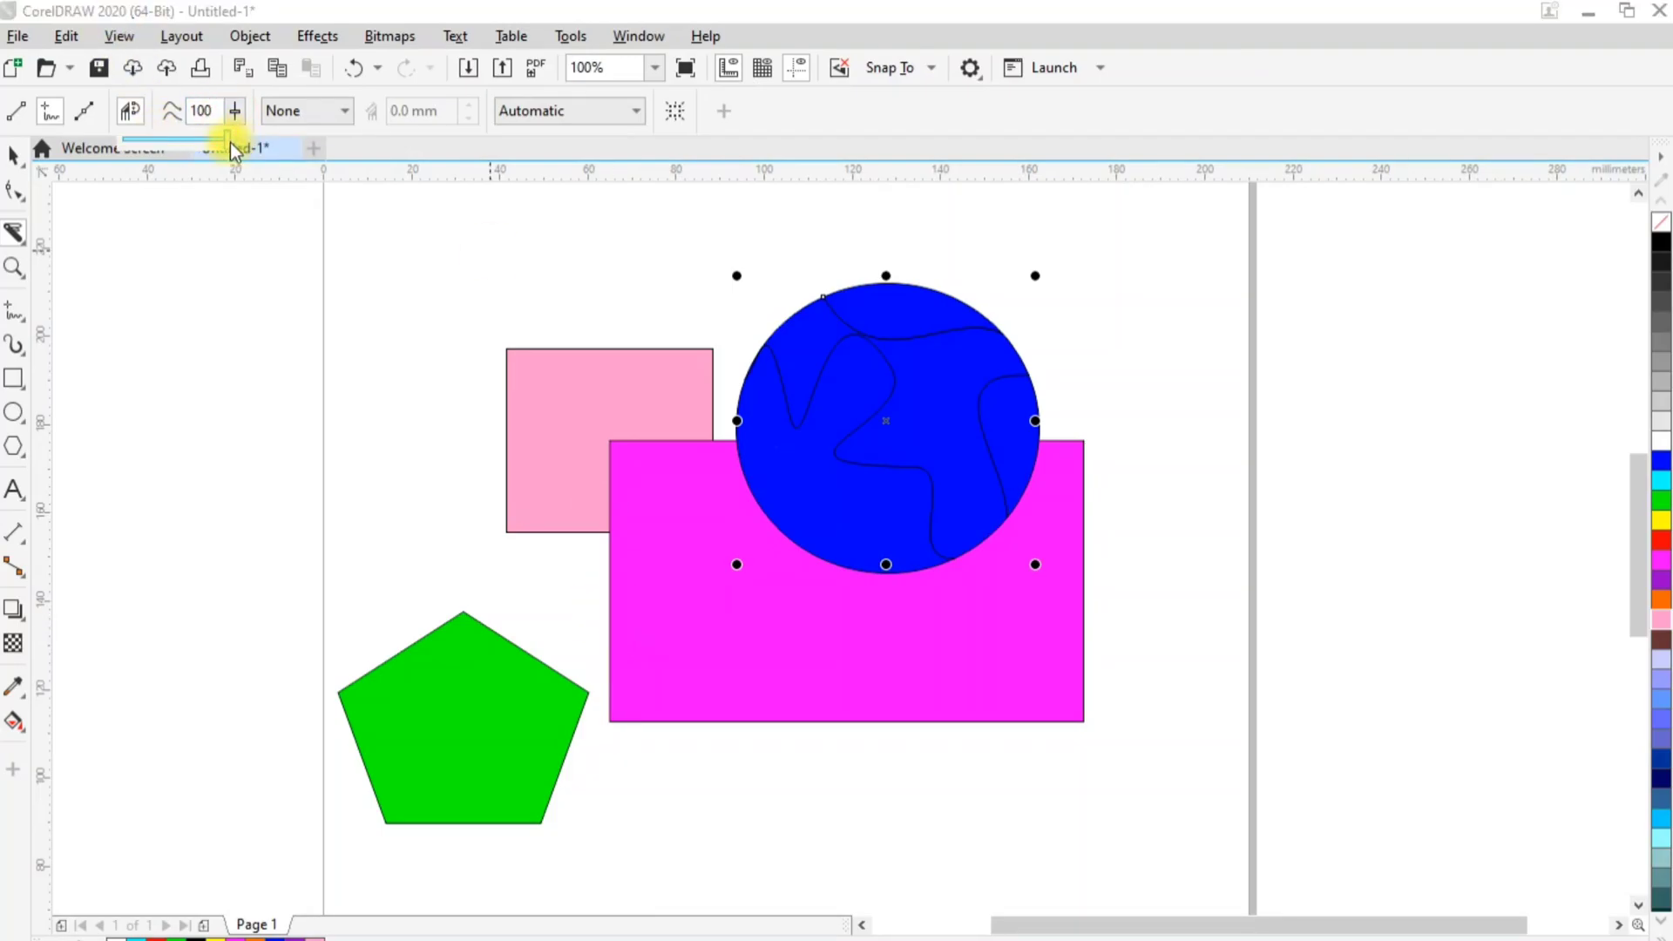
Set the Knife's freehand smoothing to 27 and slice the magenta rectangle along an uneven freehand line across its lower part
{"action": "left_click_drag", "start_coordinate": [229, 142], "coordinate": [150, 135]}
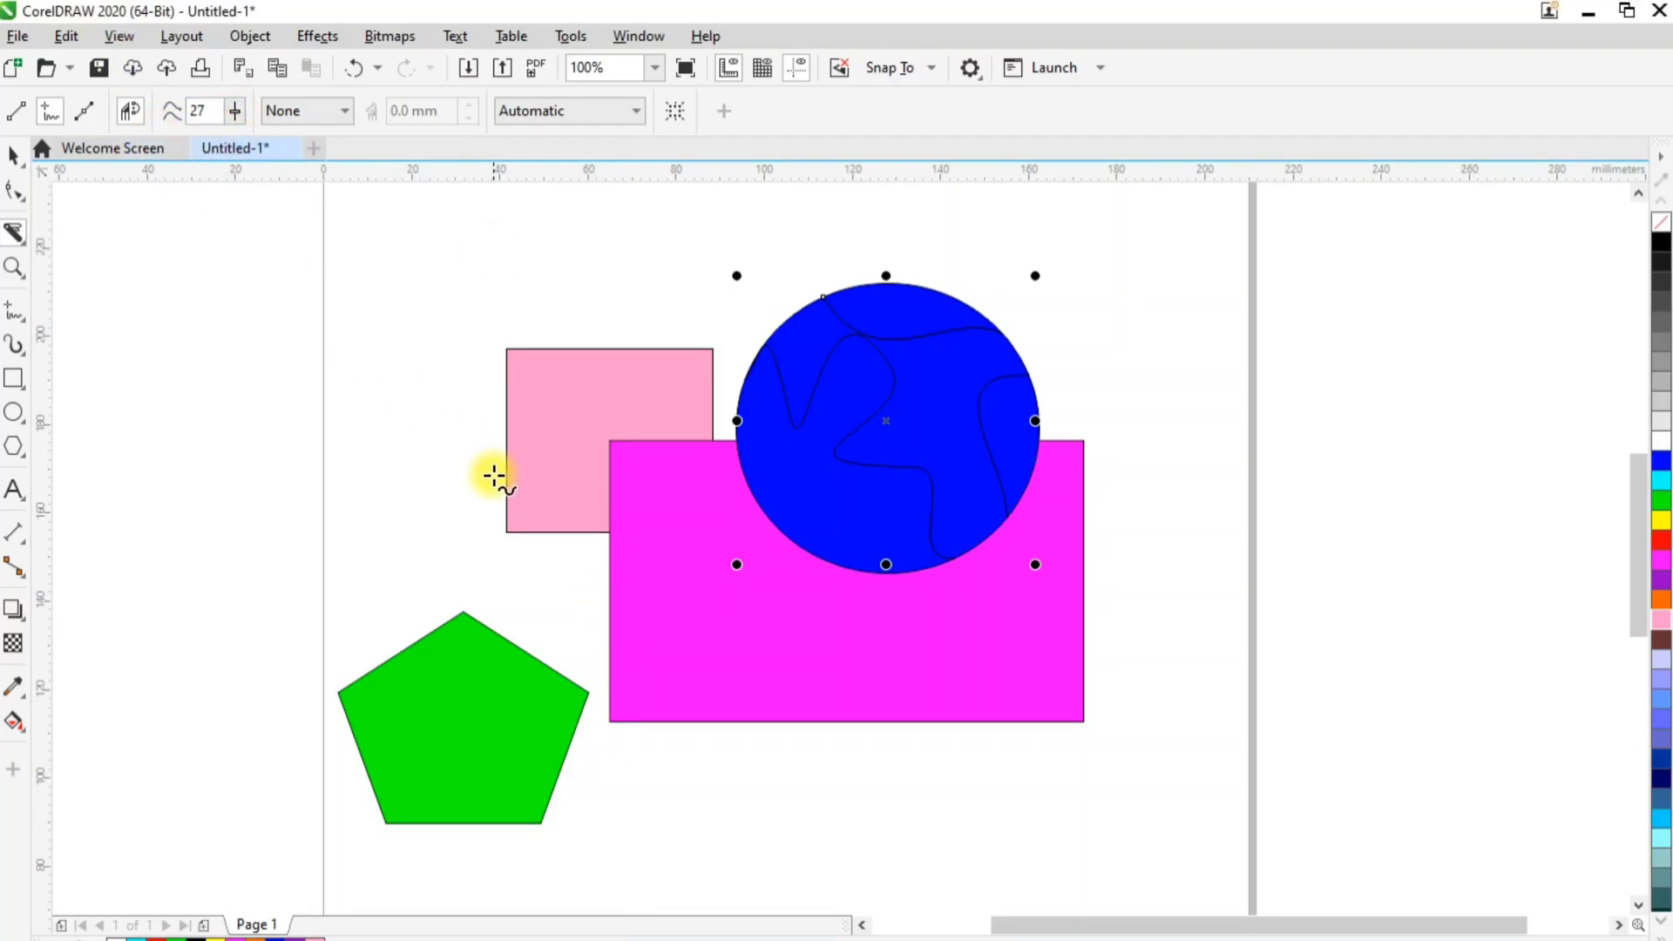
{"action": "mouse_move", "coordinate": [578, 624]}
{"action": "left_mouse_down"}
{"action": "mouse_move", "coordinate": [782, 648]}
{"action": "mouse_move", "coordinate": [981, 649]}
{"action": "mouse_move", "coordinate": [1016, 669]}
{"action": "left_mouse_up"}
{"action": "key", "text": "Delete"}
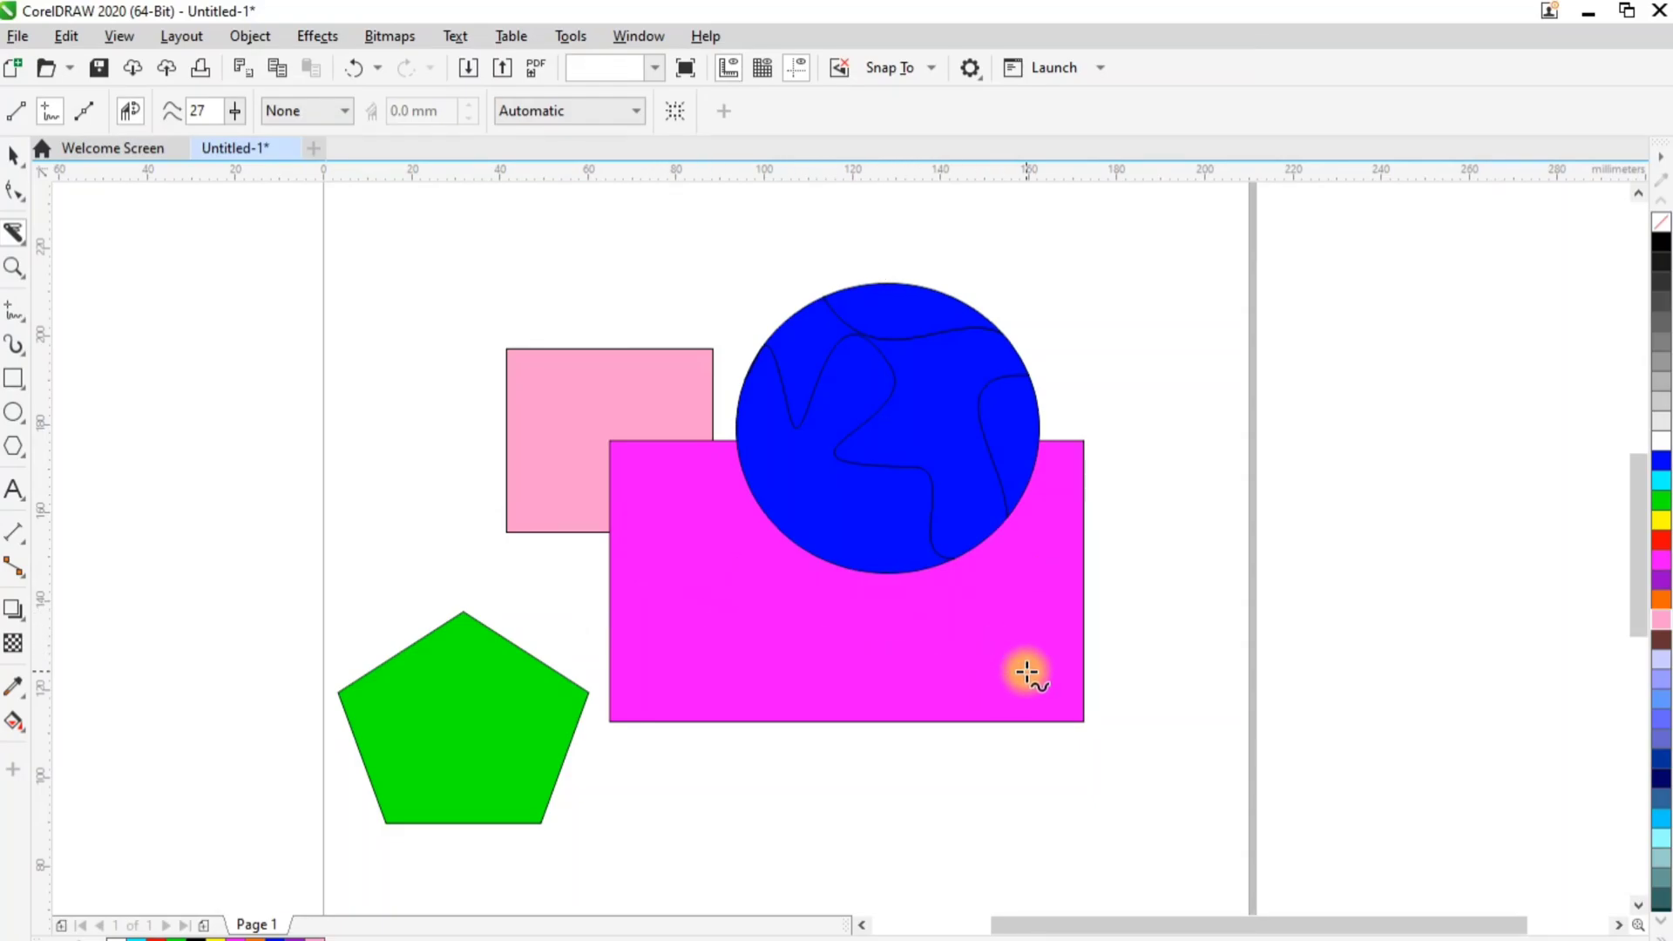
{"action": "left_click", "coordinate": [795, 620]}
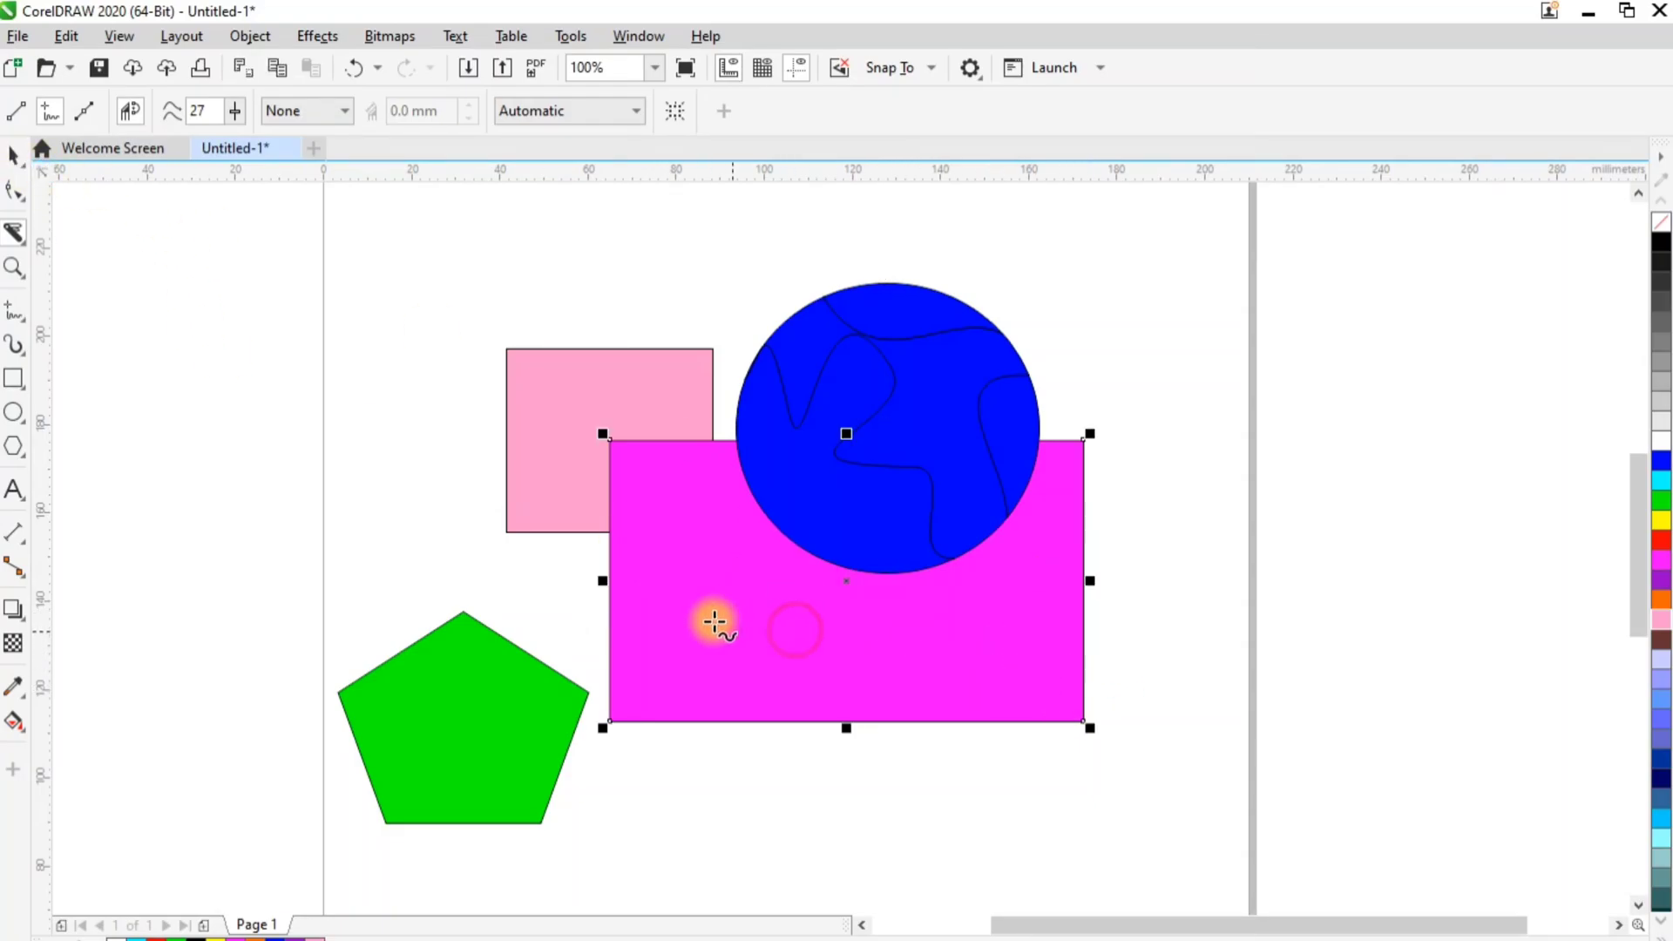
{"action": "mouse_move", "coordinate": [582, 629]}
{"action": "left_mouse_down"}
{"action": "mouse_move", "coordinate": [781, 662]}
{"action": "mouse_move", "coordinate": [922, 643]}
{"action": "mouse_move", "coordinate": [1147, 657]}
{"action": "left_mouse_up"}
Move the uneven lower piece of the magenta rectangle down, and undo both the move and the slice
{"action": "scroll", "coordinate": [833, 691], "scroll_direction": "up", "scroll_amount": 2}
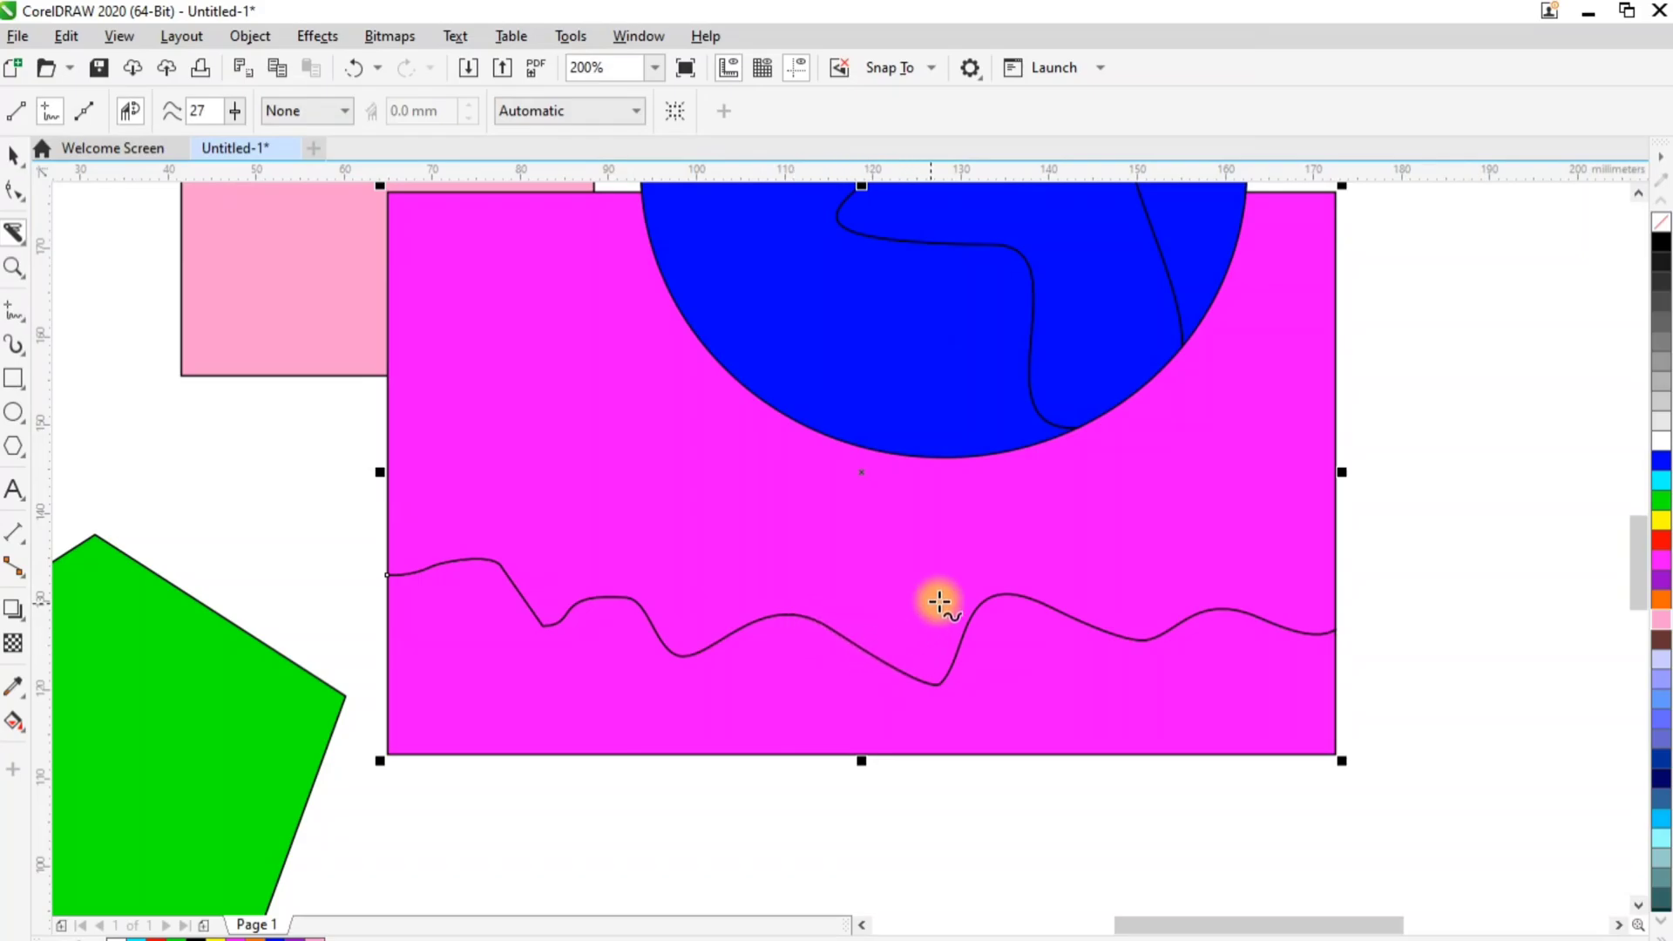
{"action": "left_click", "coordinate": [14, 156]}
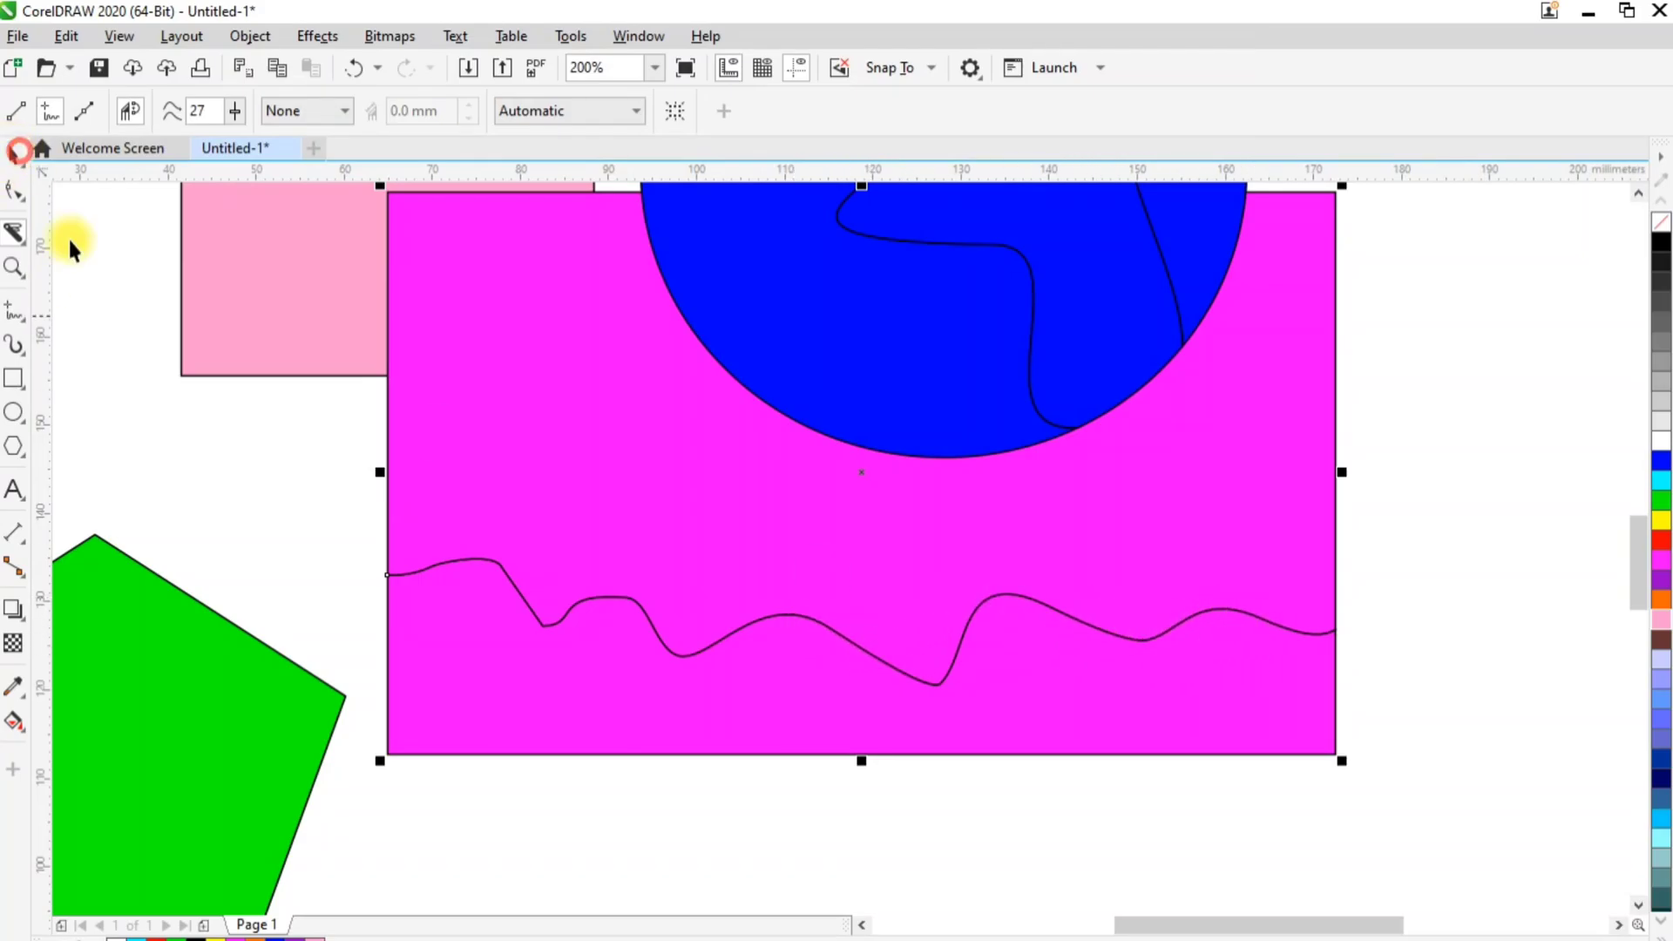
{"action": "left_click", "coordinate": [208, 410]}
{"action": "left_click", "coordinate": [541, 680]}
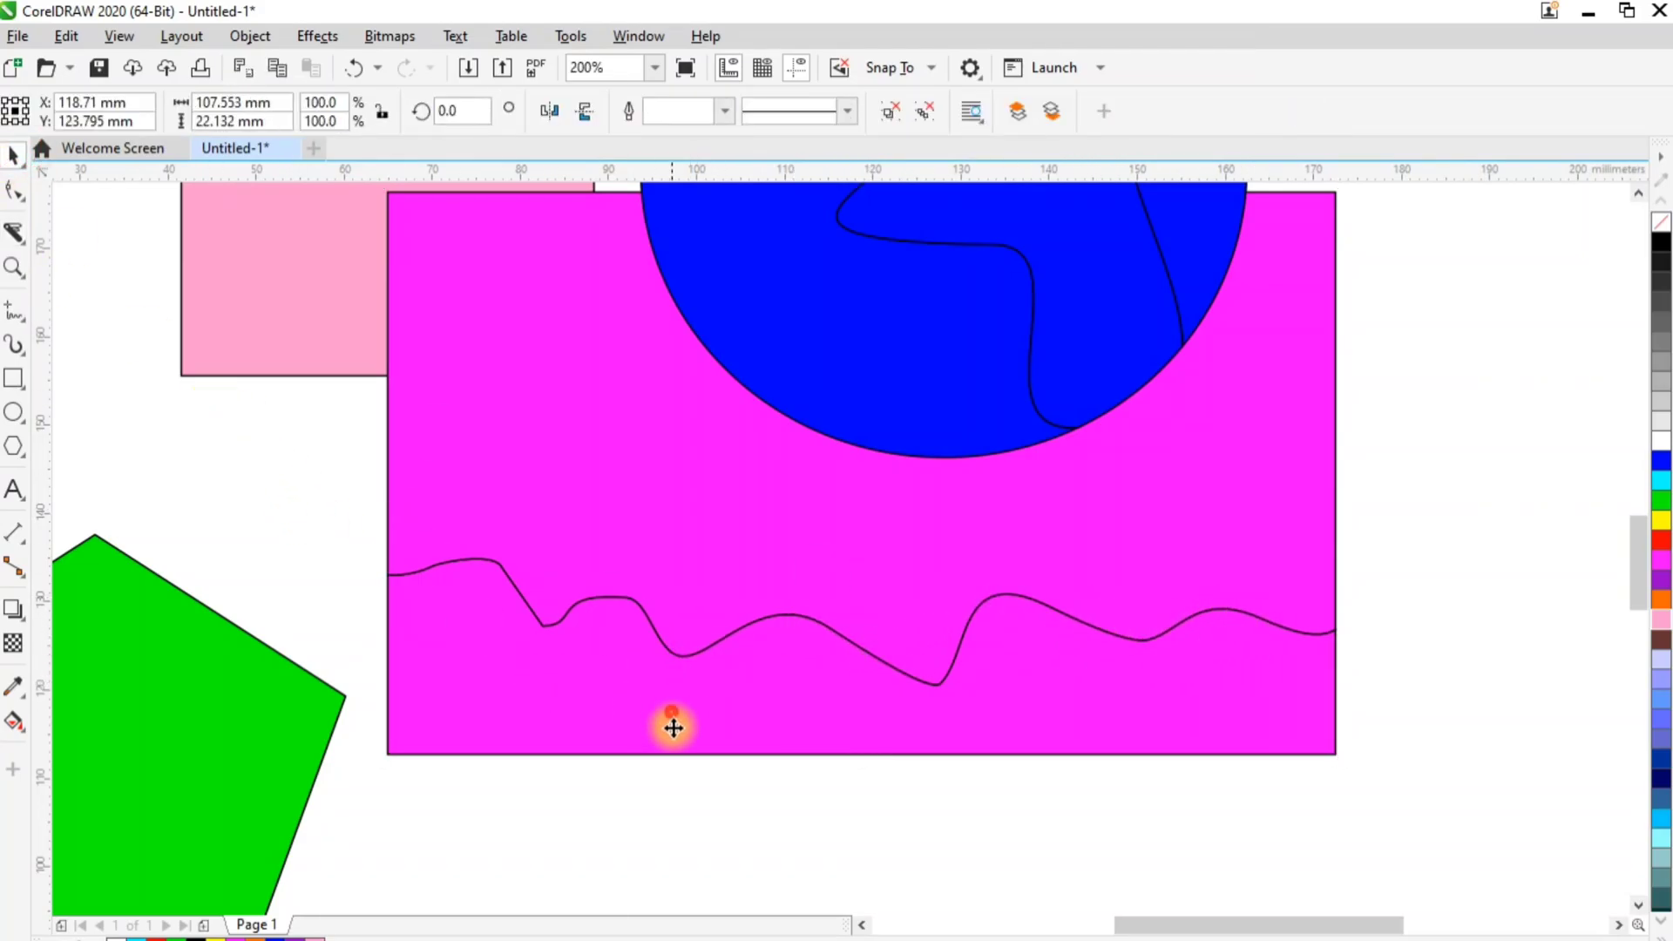
{"action": "left_click_drag", "start_coordinate": [672, 724], "coordinate": [680, 776]}
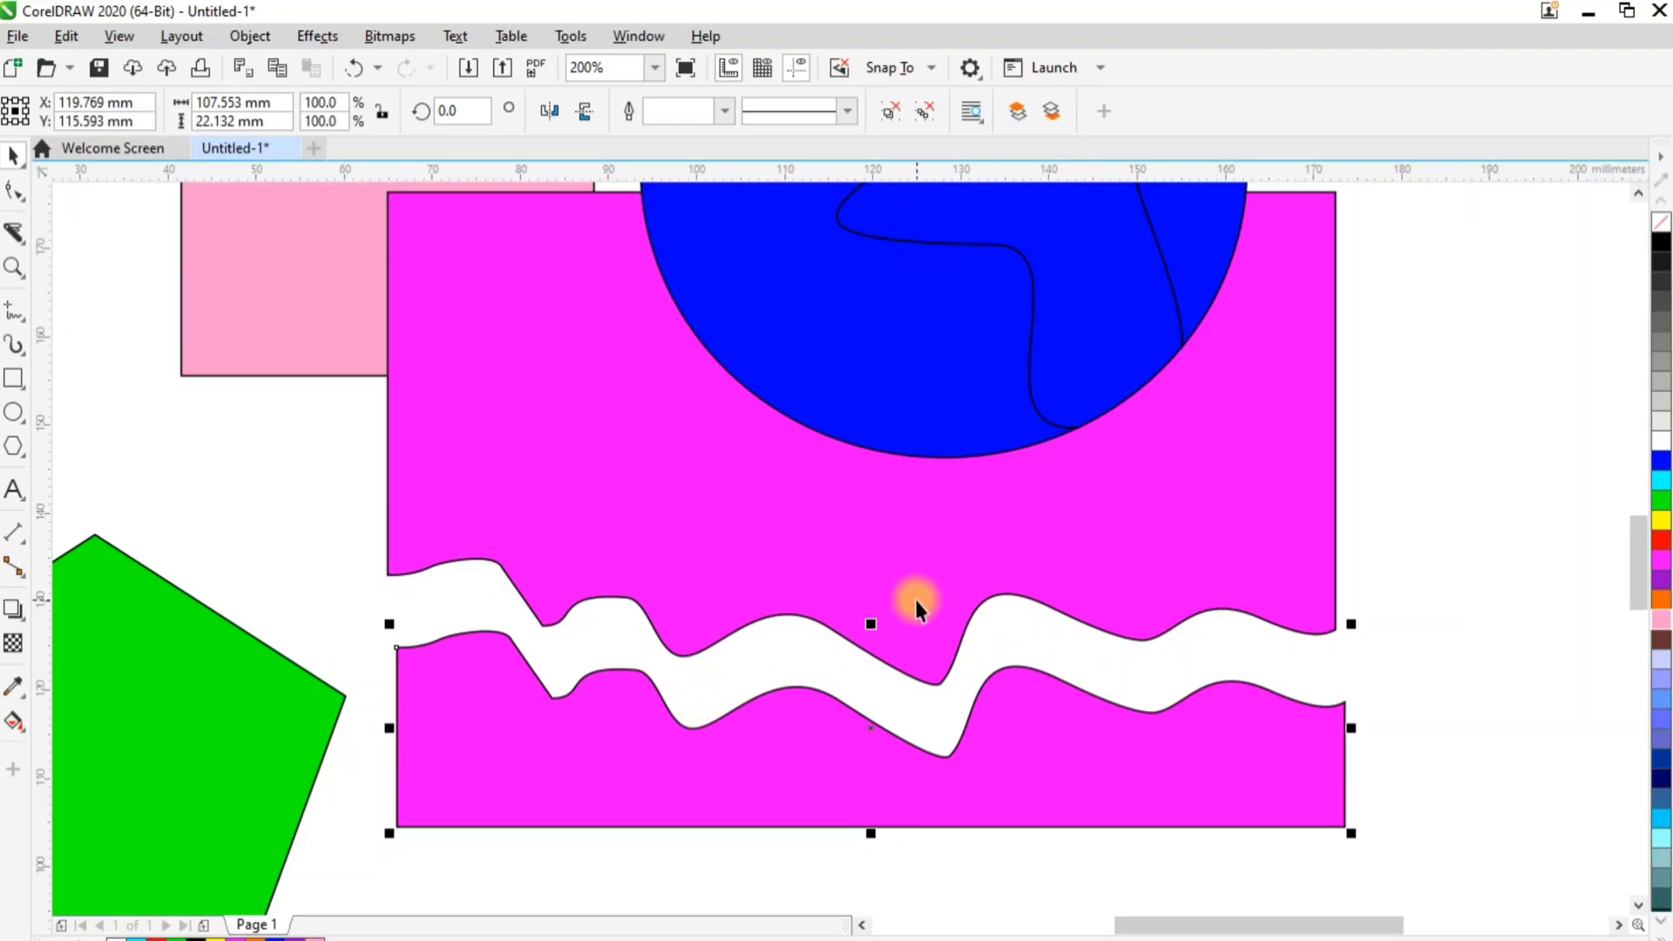
{"action": "key", "text": "ctrl+z"}
{"action": "key", "text": "ctrl+z"}
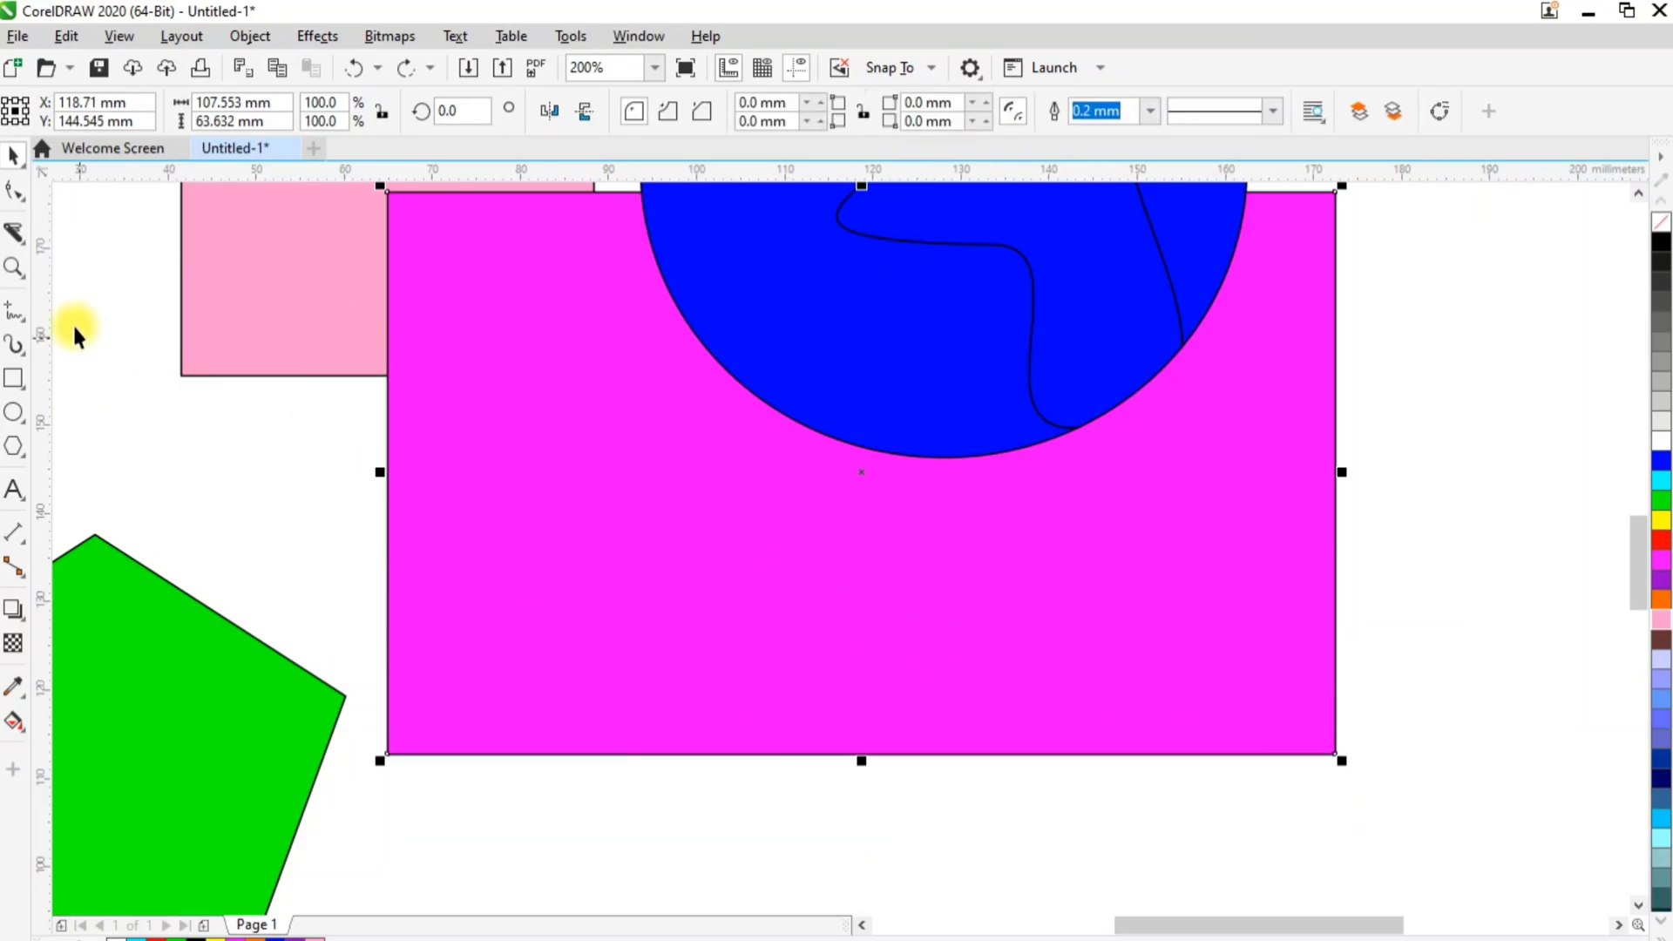
Set the Knife's freehand smoothing to 100 and slice the magenta rectangle along a wavy freehand line across its lower part
{"action": "left_click", "coordinate": [14, 232]}
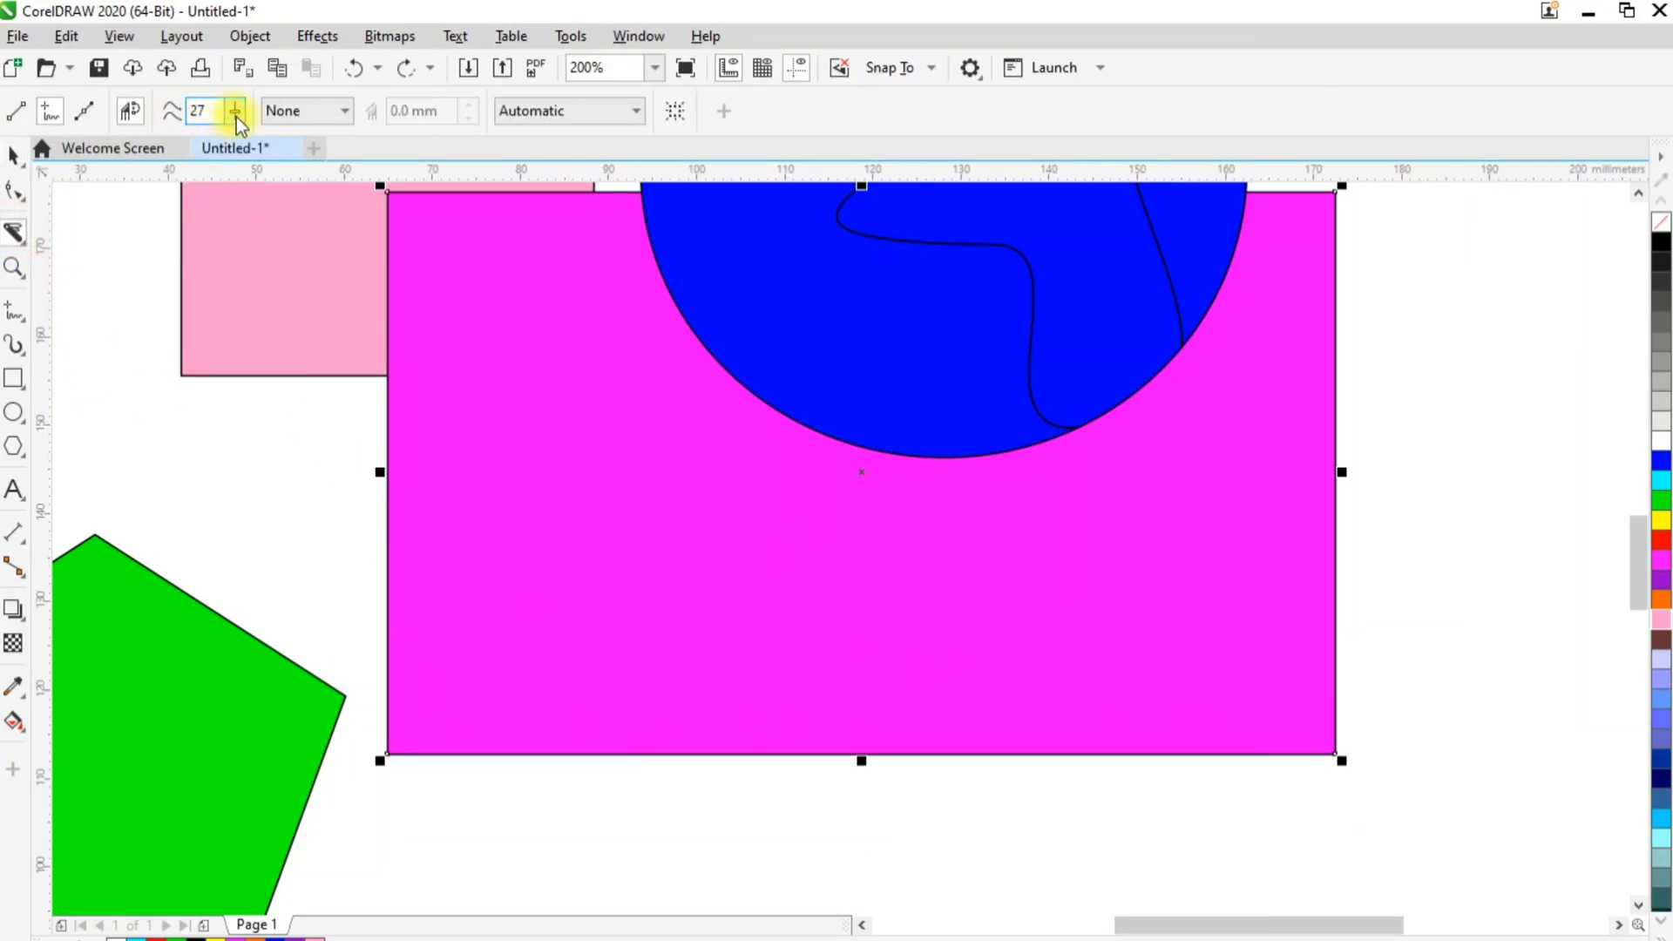
{"action": "left_click", "coordinate": [235, 115]}
{"action": "left_click_drag", "start_coordinate": [242, 147], "coordinate": [344, 147]}
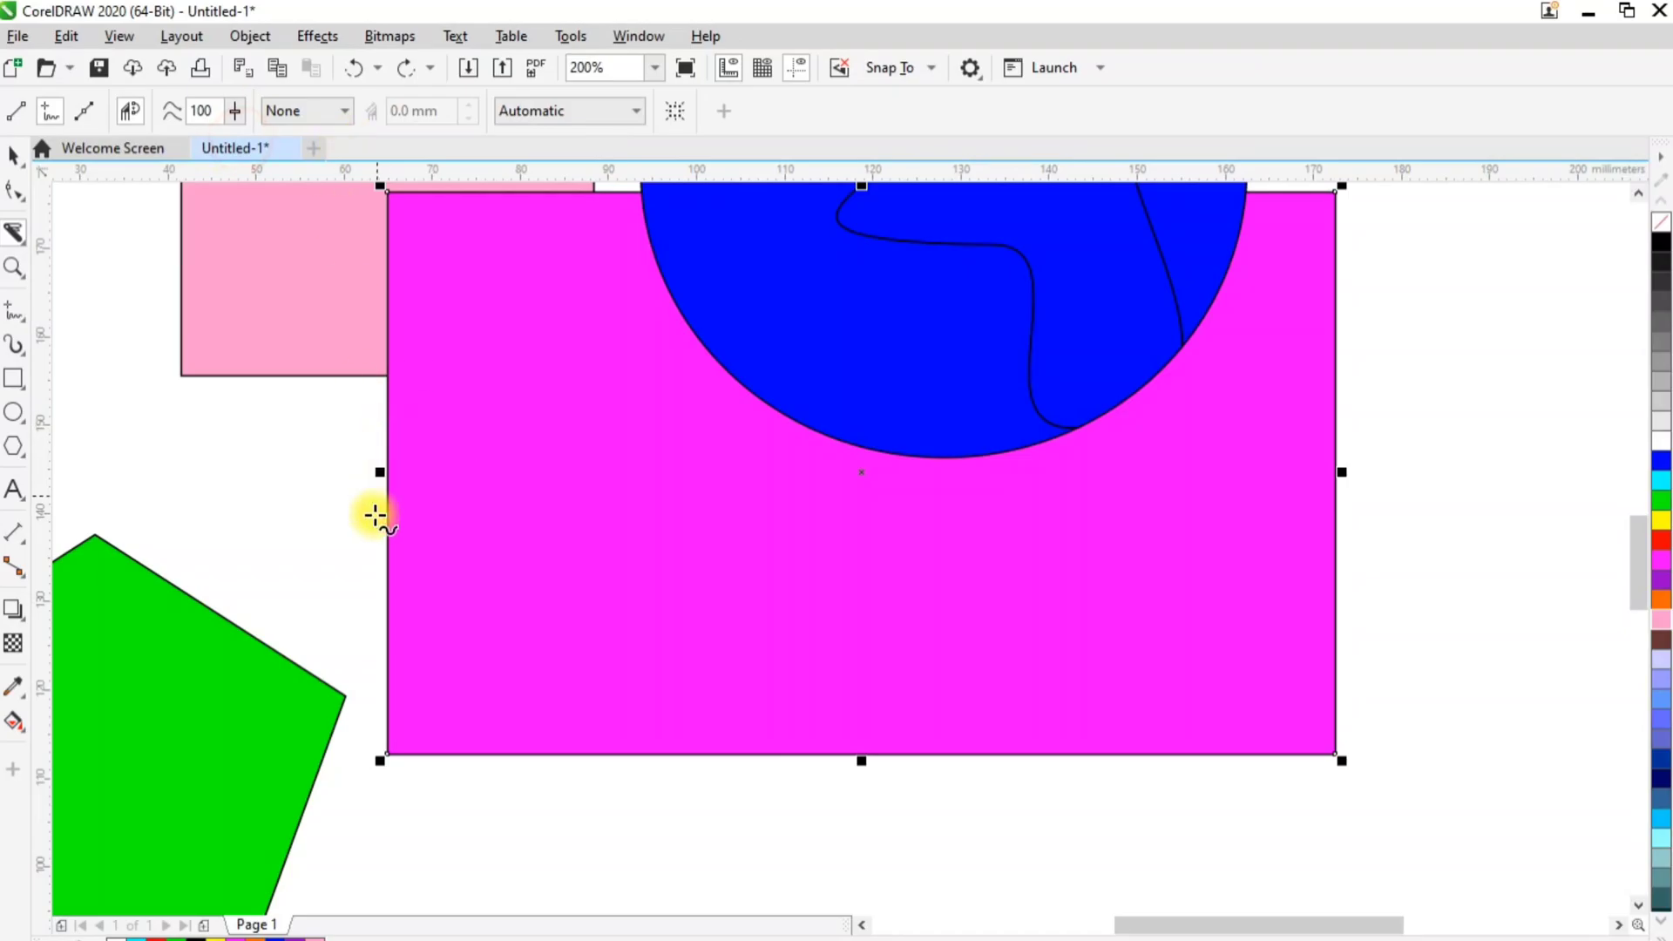
{"action": "mouse_move", "coordinate": [355, 572]}
{"action": "left_mouse_down"}
{"action": "mouse_move", "coordinate": [400, 564]}
{"action": "mouse_move", "coordinate": [605, 631]}
{"action": "mouse_move", "coordinate": [870, 665]}
{"action": "mouse_move", "coordinate": [1371, 569]}
{"action": "left_mouse_up"}
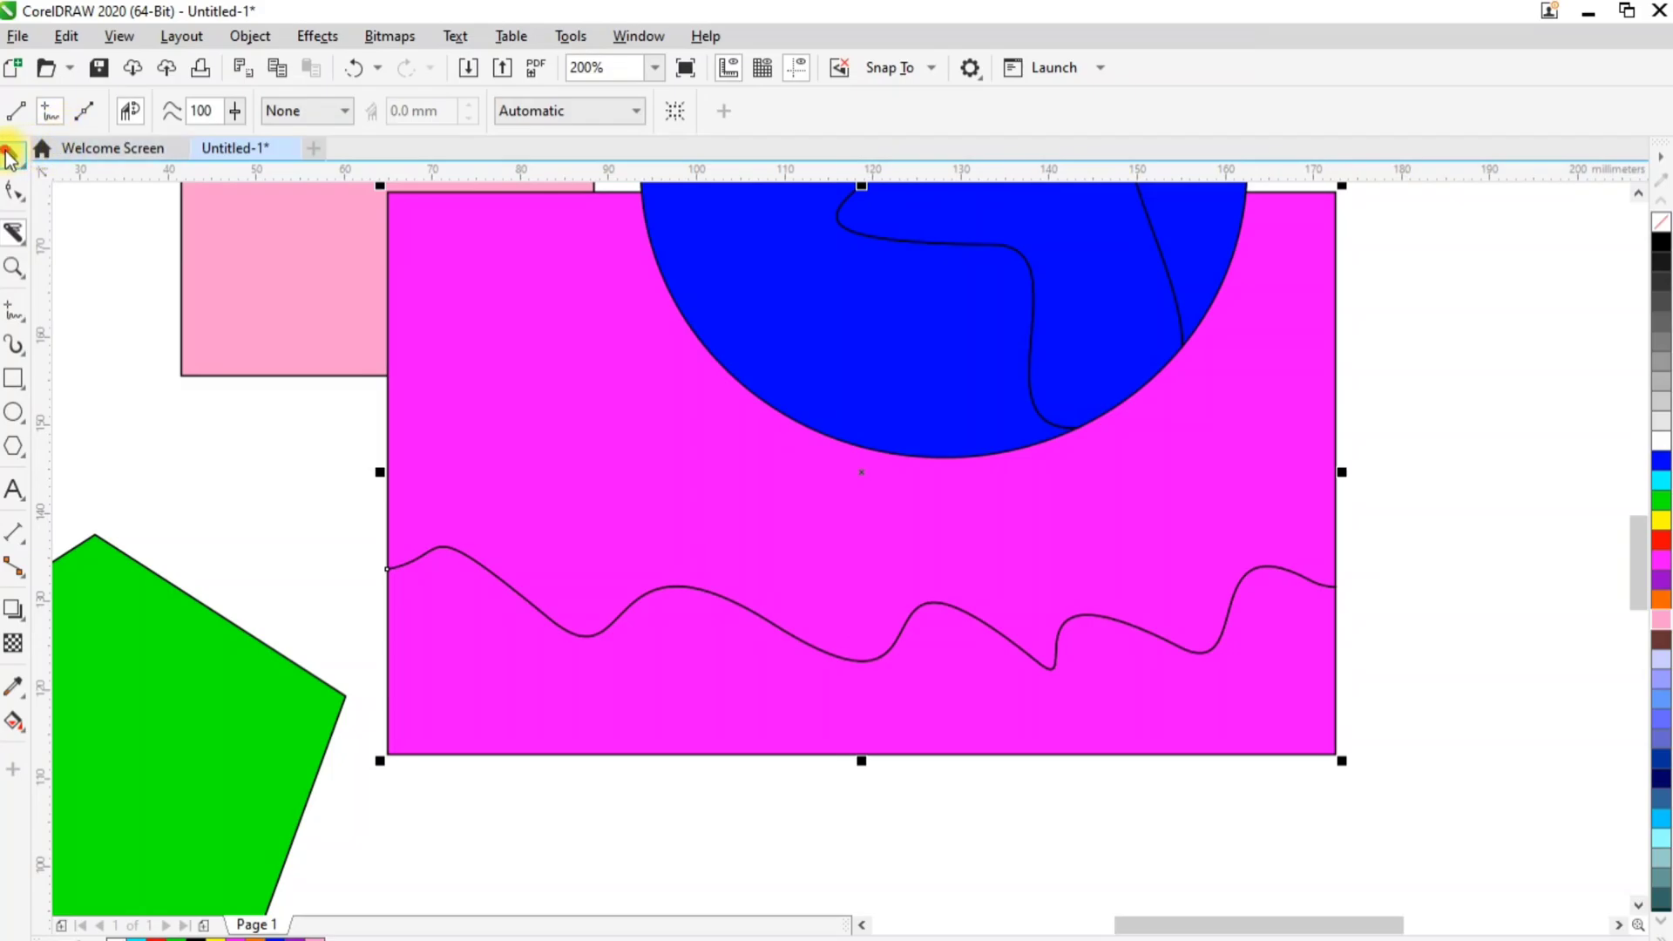
Separate the wavy lower piece from the magenta rectangle, and undo the separation and the smoothed slice
{"action": "key", "text": "space"}
{"action": "left_click", "coordinate": [514, 647]}
{"action": "left_click_drag", "start_coordinate": [516, 648], "coordinate": [515, 710]}
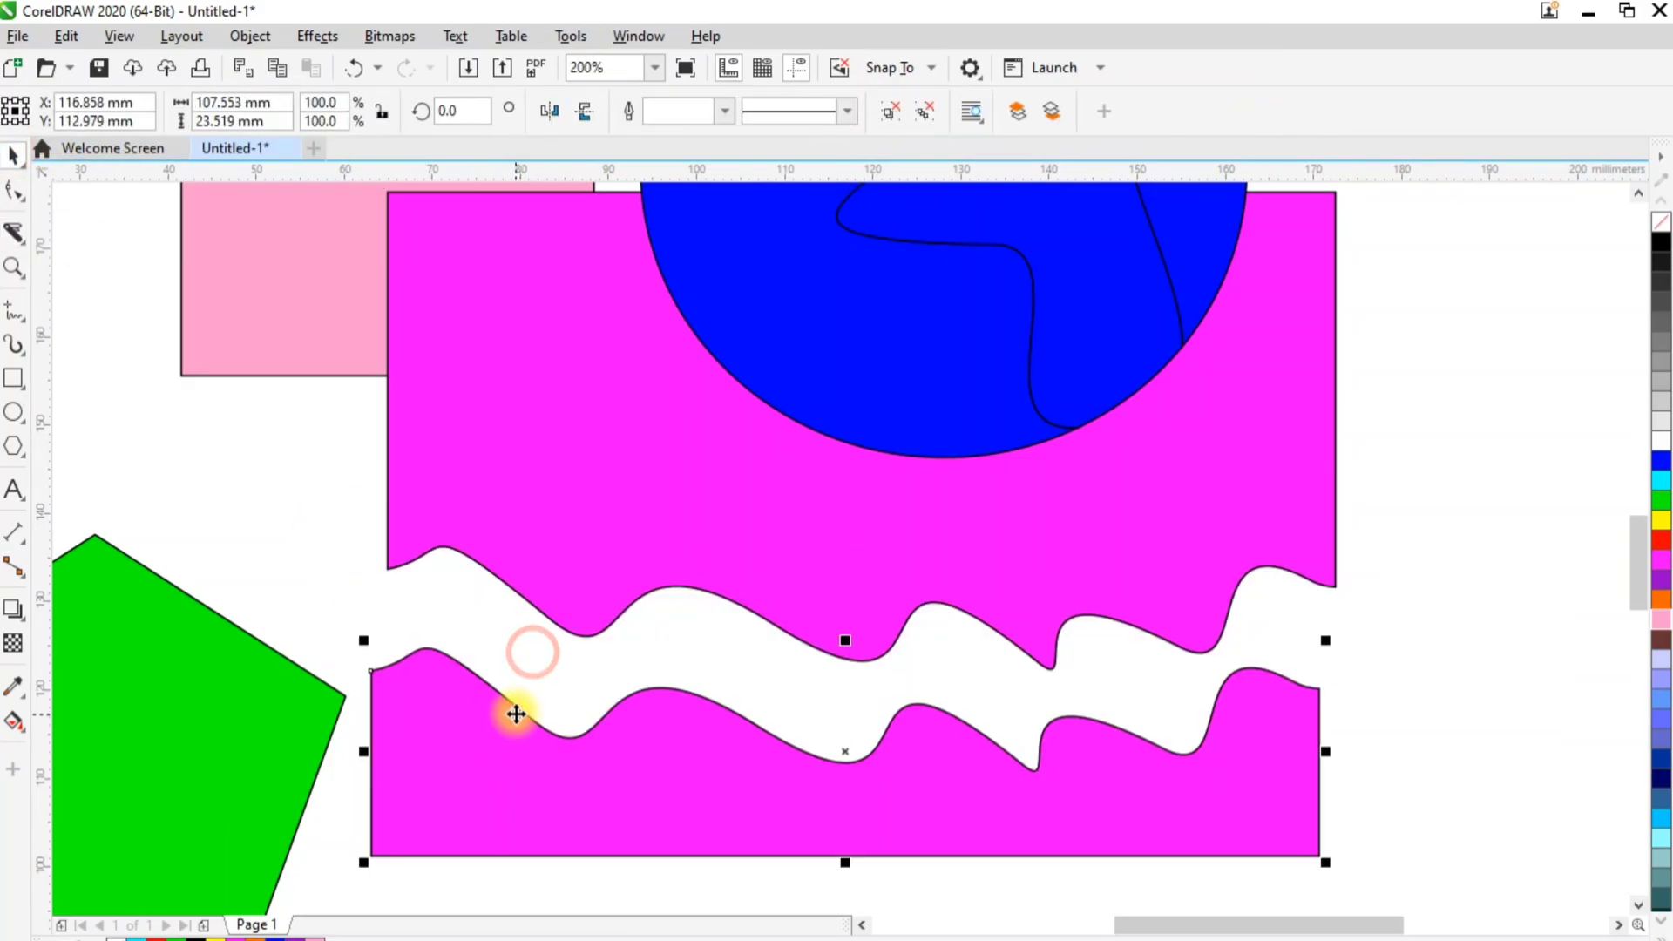
{"action": "key", "text": "ctrl+z"}
{"action": "key", "text": "ctrl+z"}
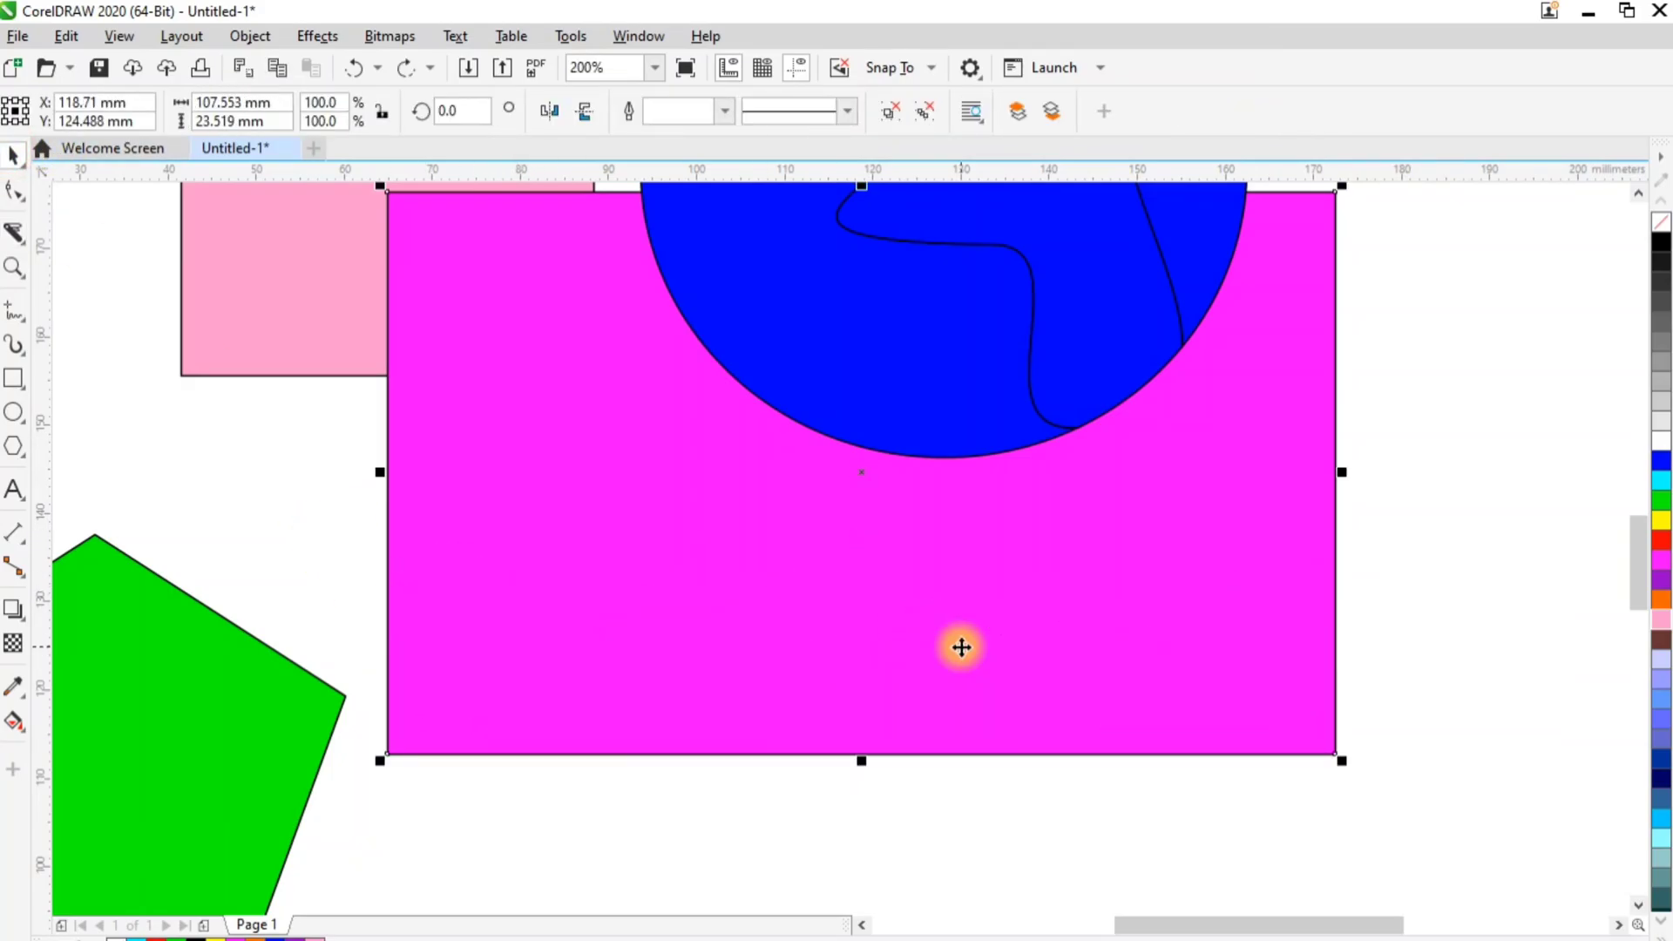
Slice the magenta rectangle along a gentle freehand wave, undo the slice, and try another freehand cut across it
{"action": "left_click", "coordinate": [228, 485]}
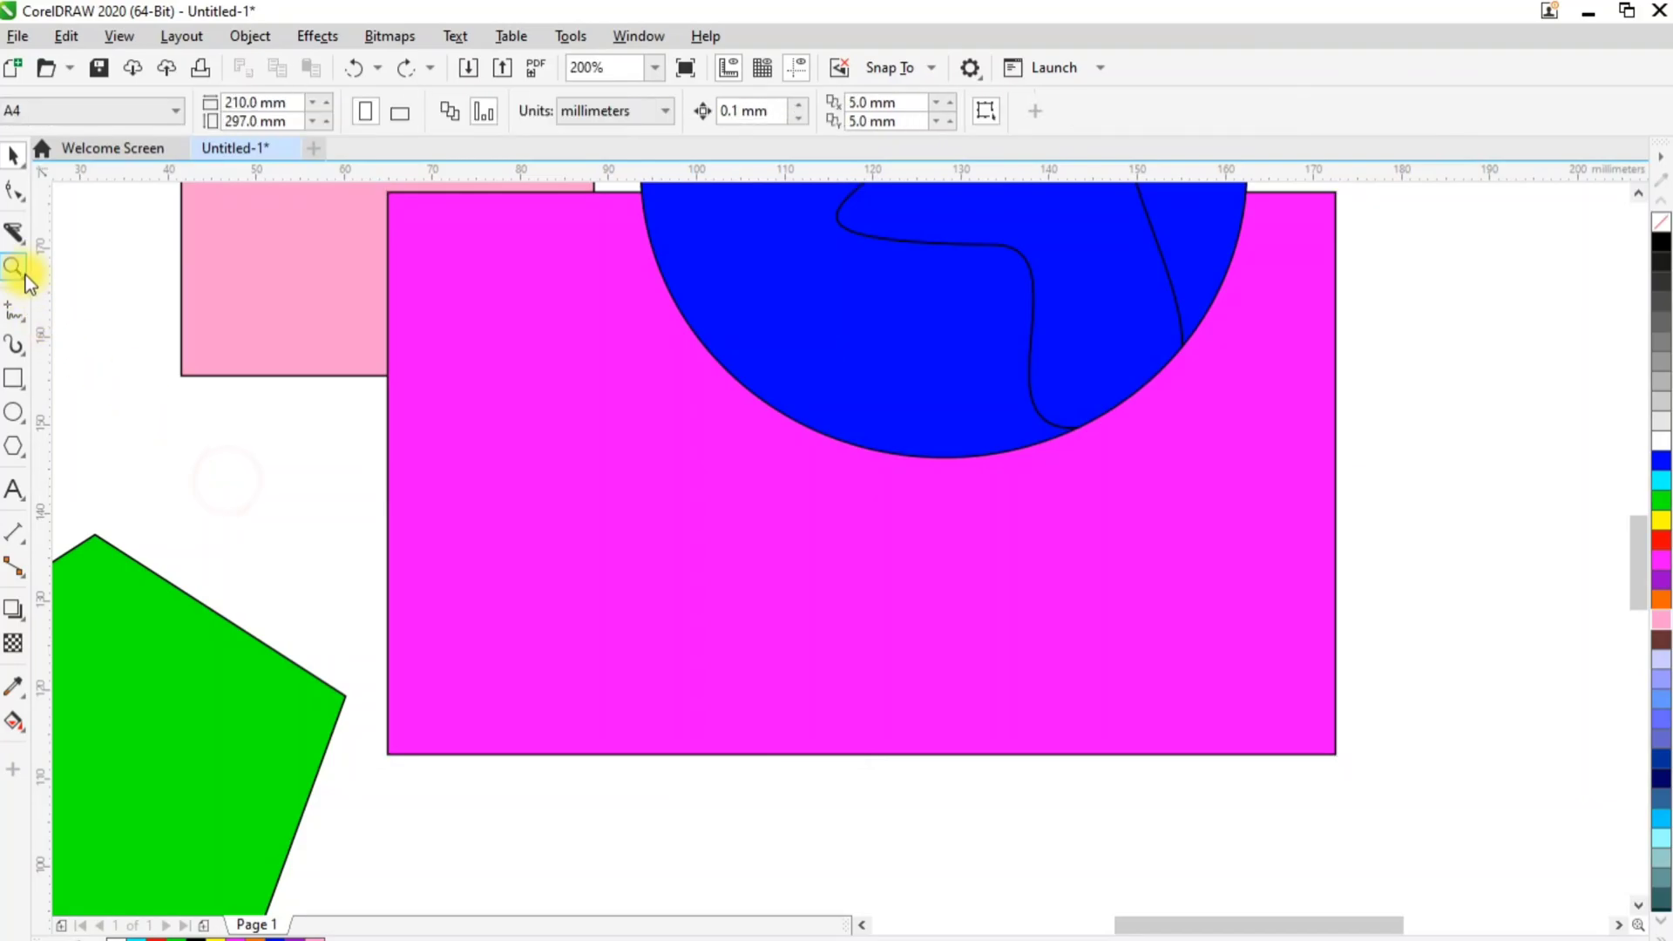
{"action": "left_click", "coordinate": [18, 233]}
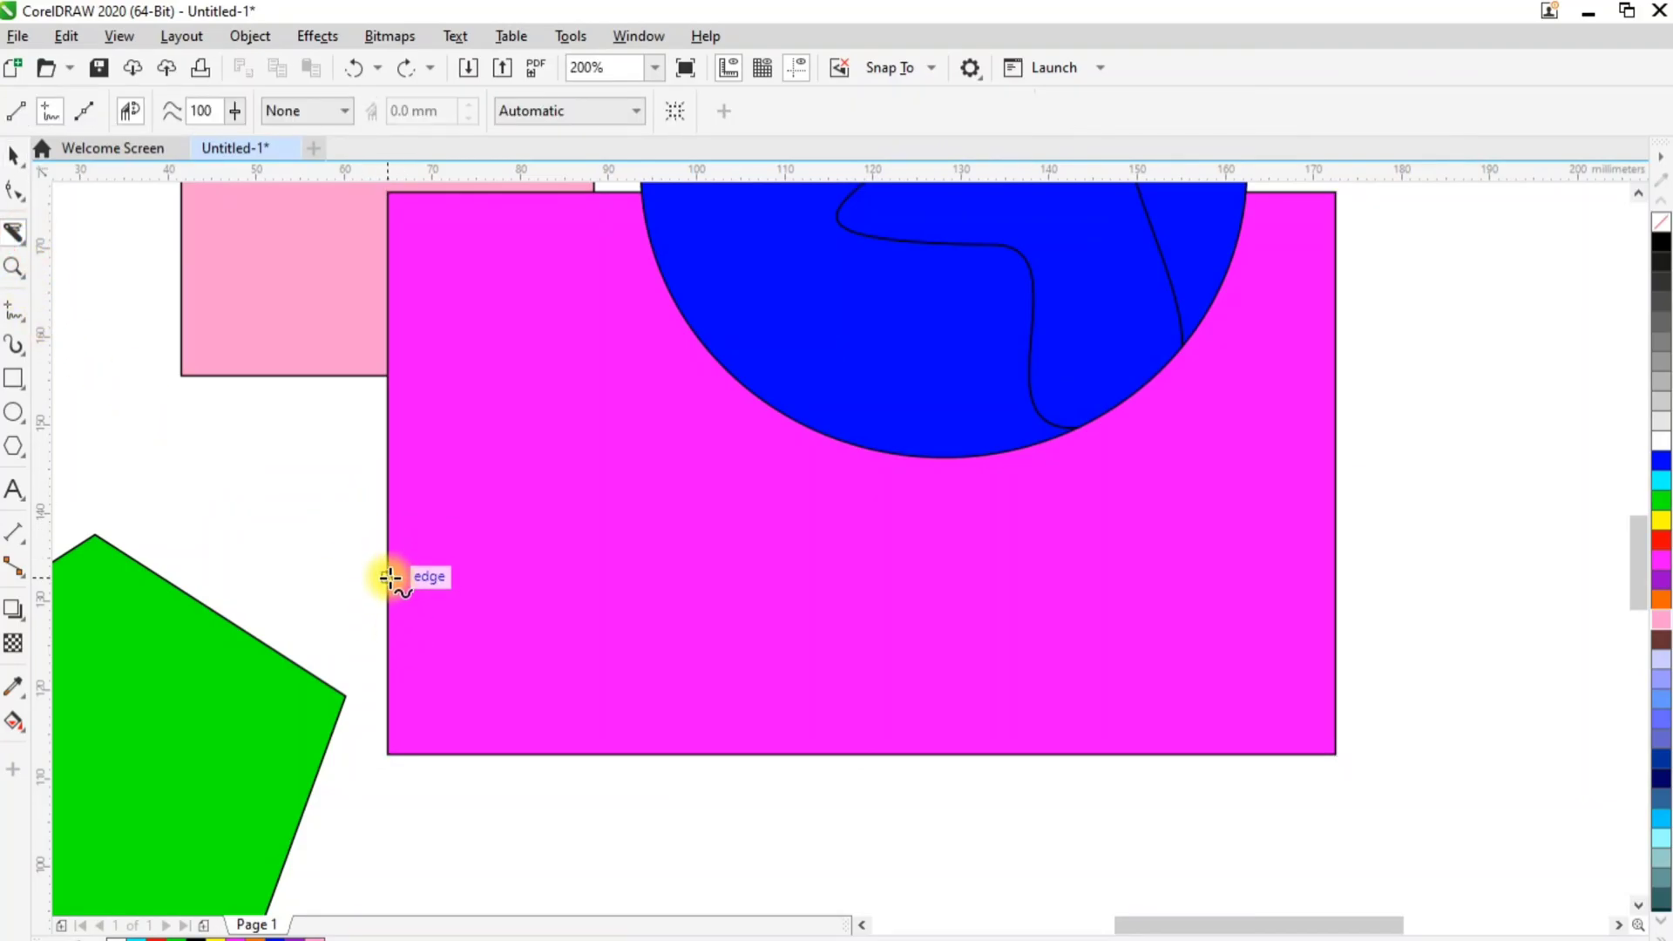
{"action": "mouse_move", "coordinate": [346, 577]}
{"action": "left_mouse_down"}
{"action": "mouse_move", "coordinate": [402, 601]}
{"action": "mouse_move", "coordinate": [661, 576]}
{"action": "mouse_move", "coordinate": [958, 633]}
{"action": "mouse_move", "coordinate": [1228, 629]}
{"action": "mouse_move", "coordinate": [1340, 581]}
{"action": "left_mouse_up"}
{"action": "left_click_drag", "start_coordinate": [1362, 587], "coordinate": [1365, 589]}
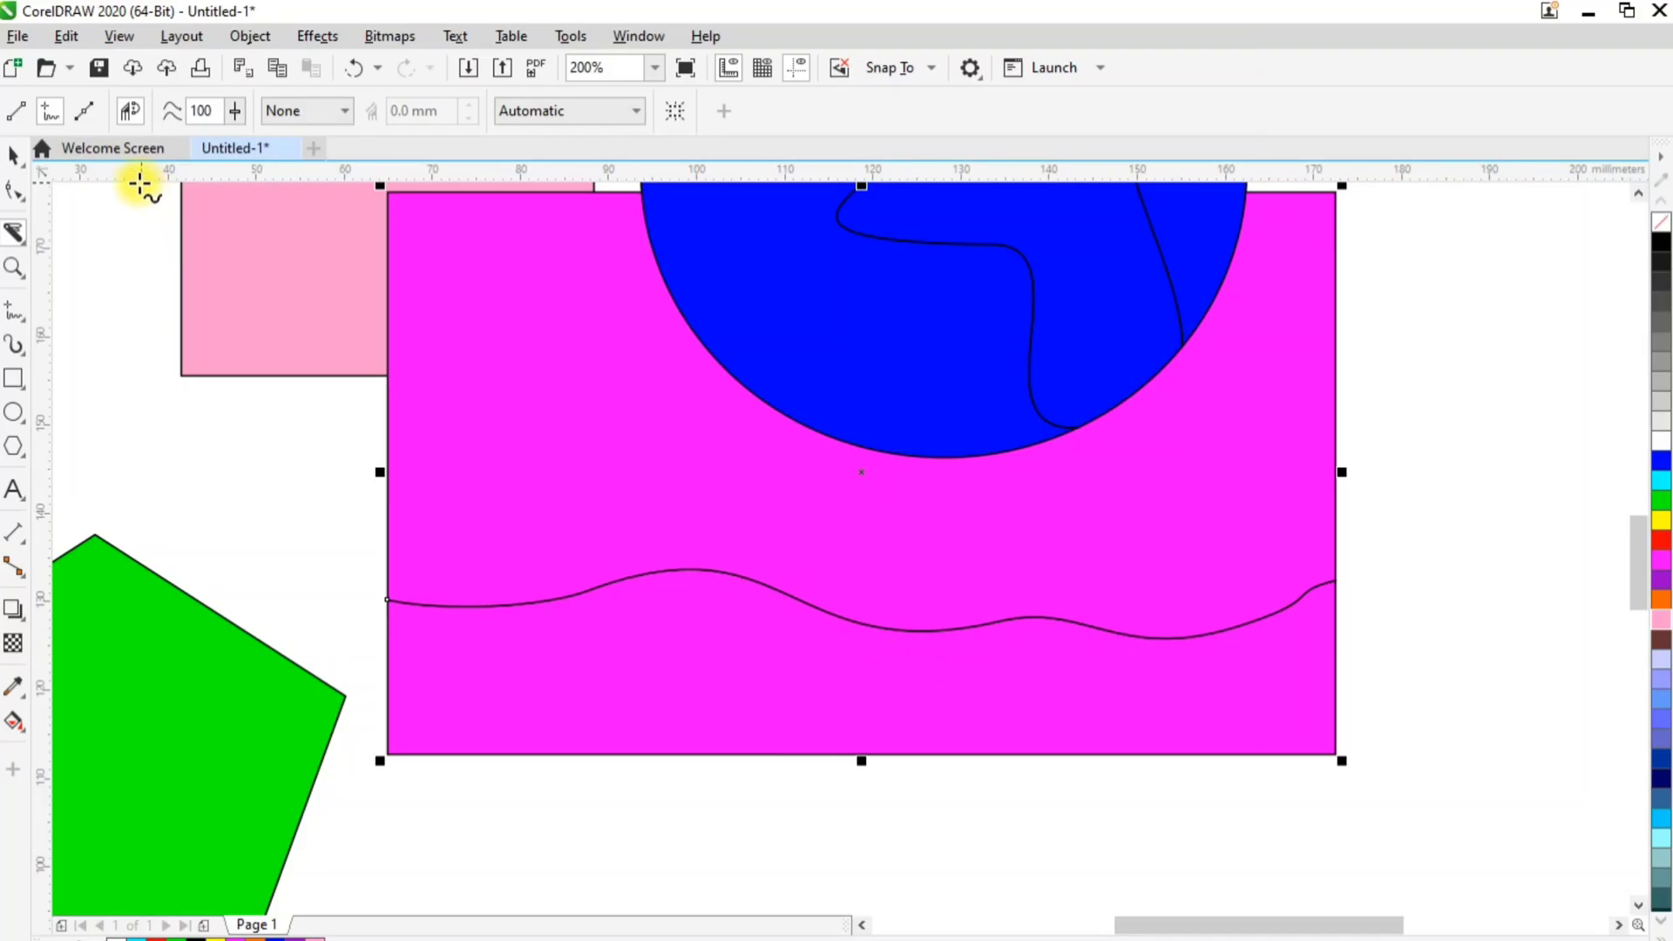
{"action": "key", "text": "ctrl+z"}
{"action": "mouse_move", "coordinate": [374, 586]}
{"action": "left_mouse_down"}
{"action": "mouse_move", "coordinate": [539, 584]}
{"action": "mouse_move", "coordinate": [919, 664]}
{"action": "mouse_move", "coordinate": [1118, 622]}
{"action": "left_mouse_up"}
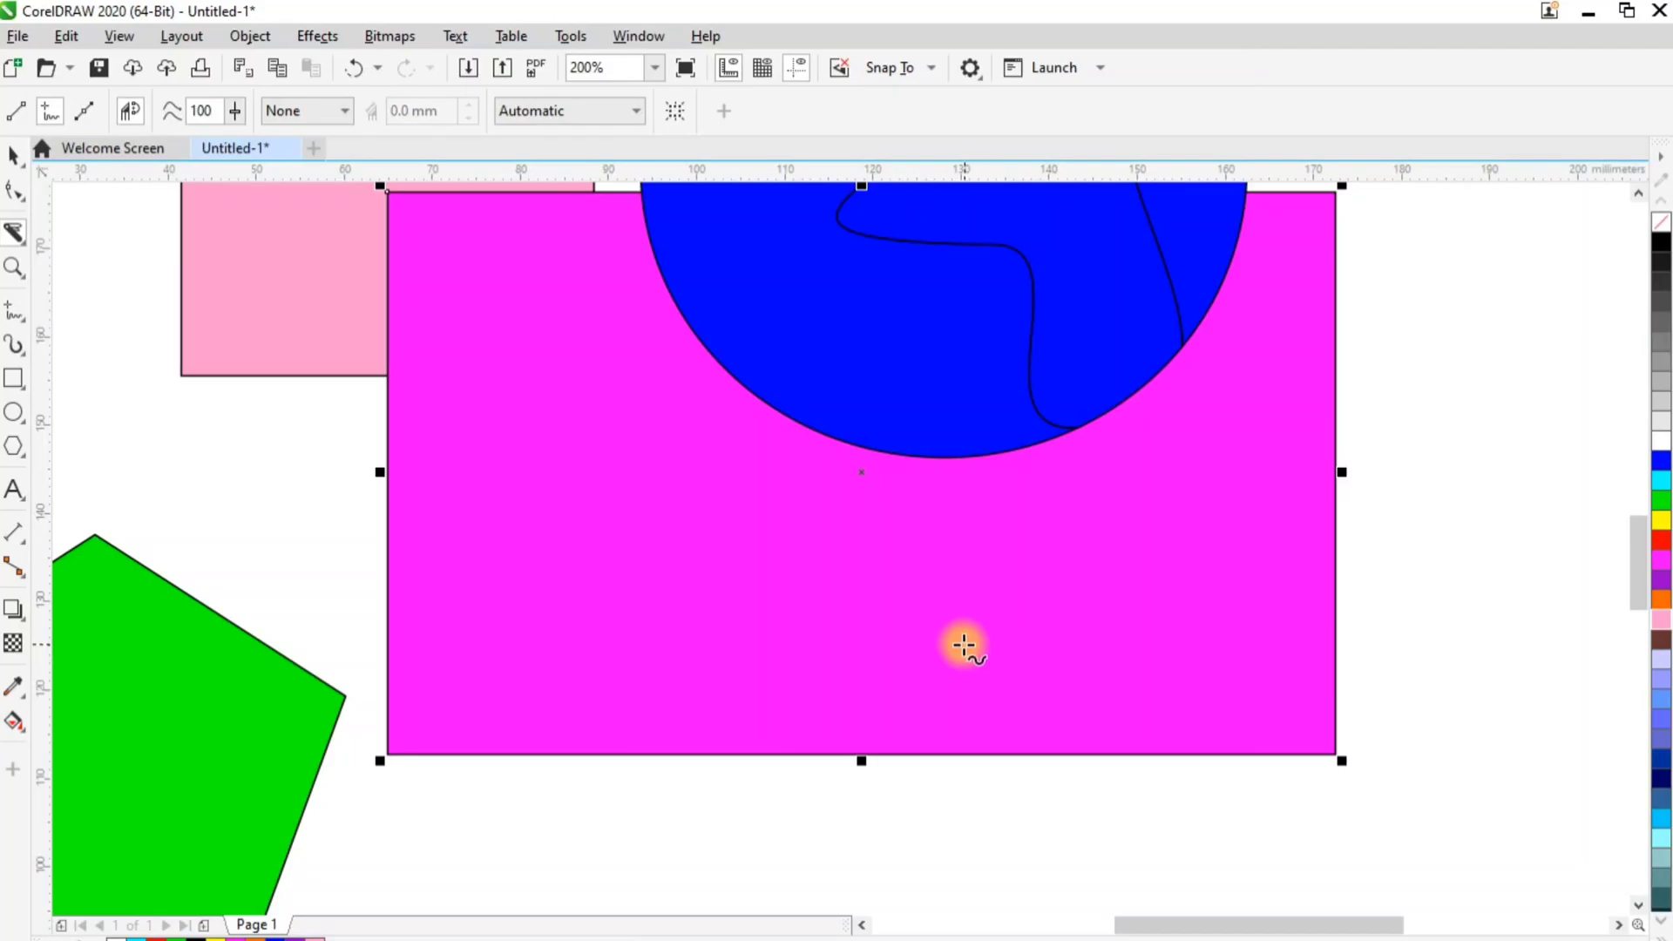
Switch from the Knife to the Virtual Segment Delete tool
{"action": "left_click", "coordinate": [21, 241]}
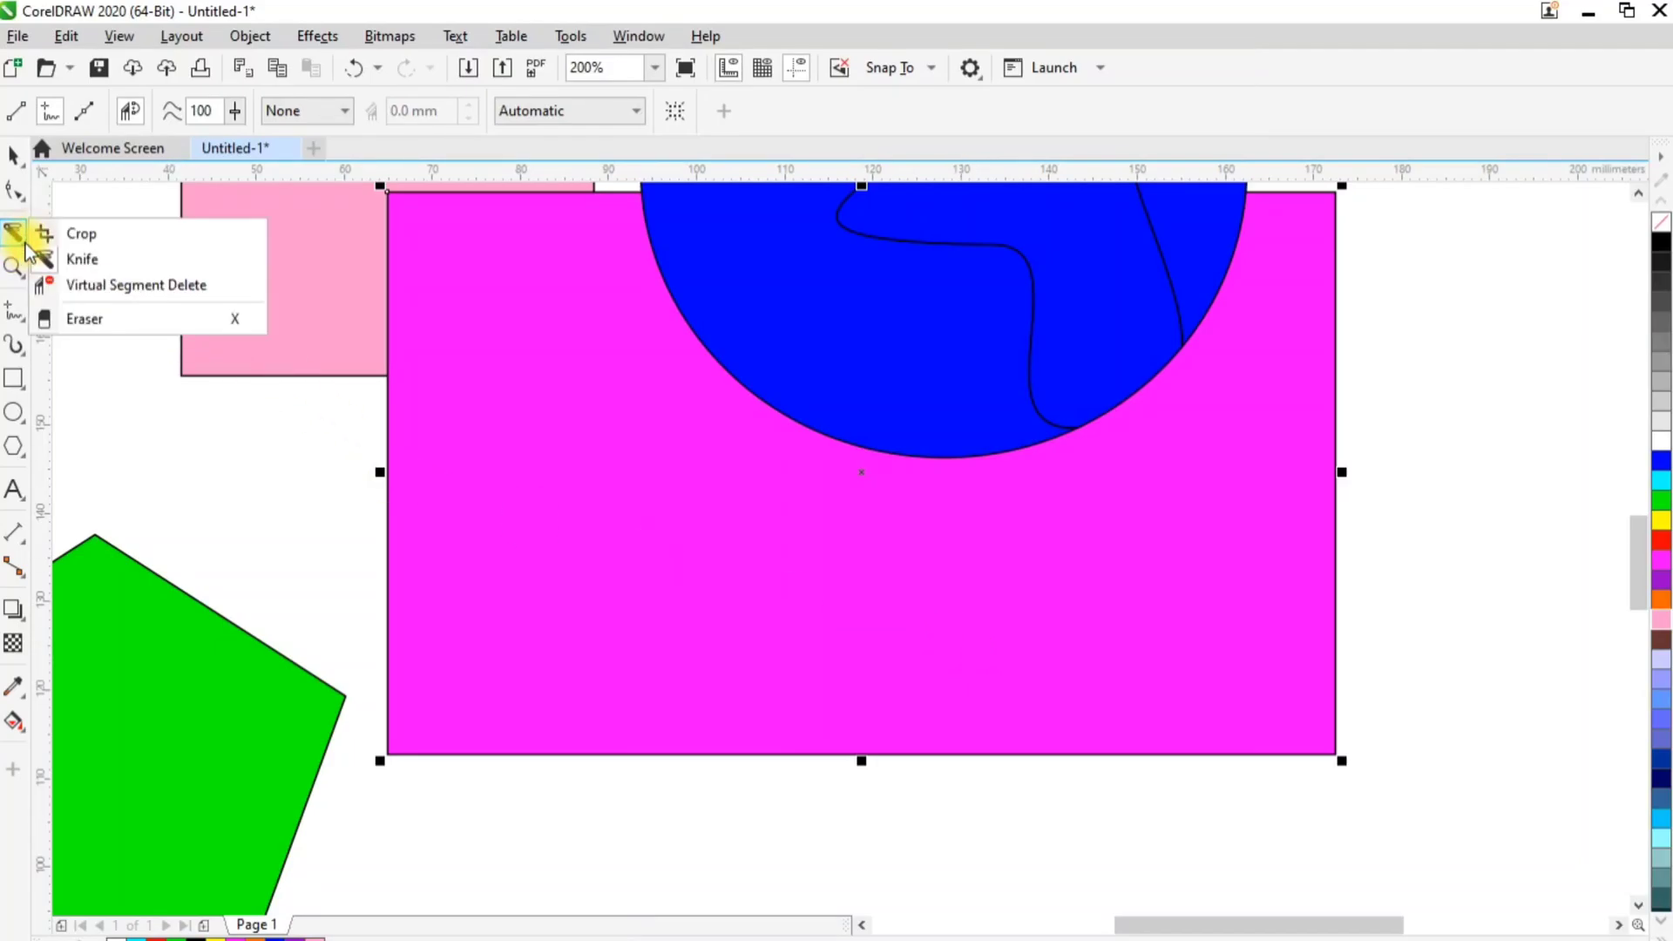
{"action": "left_click", "coordinate": [58, 284]}
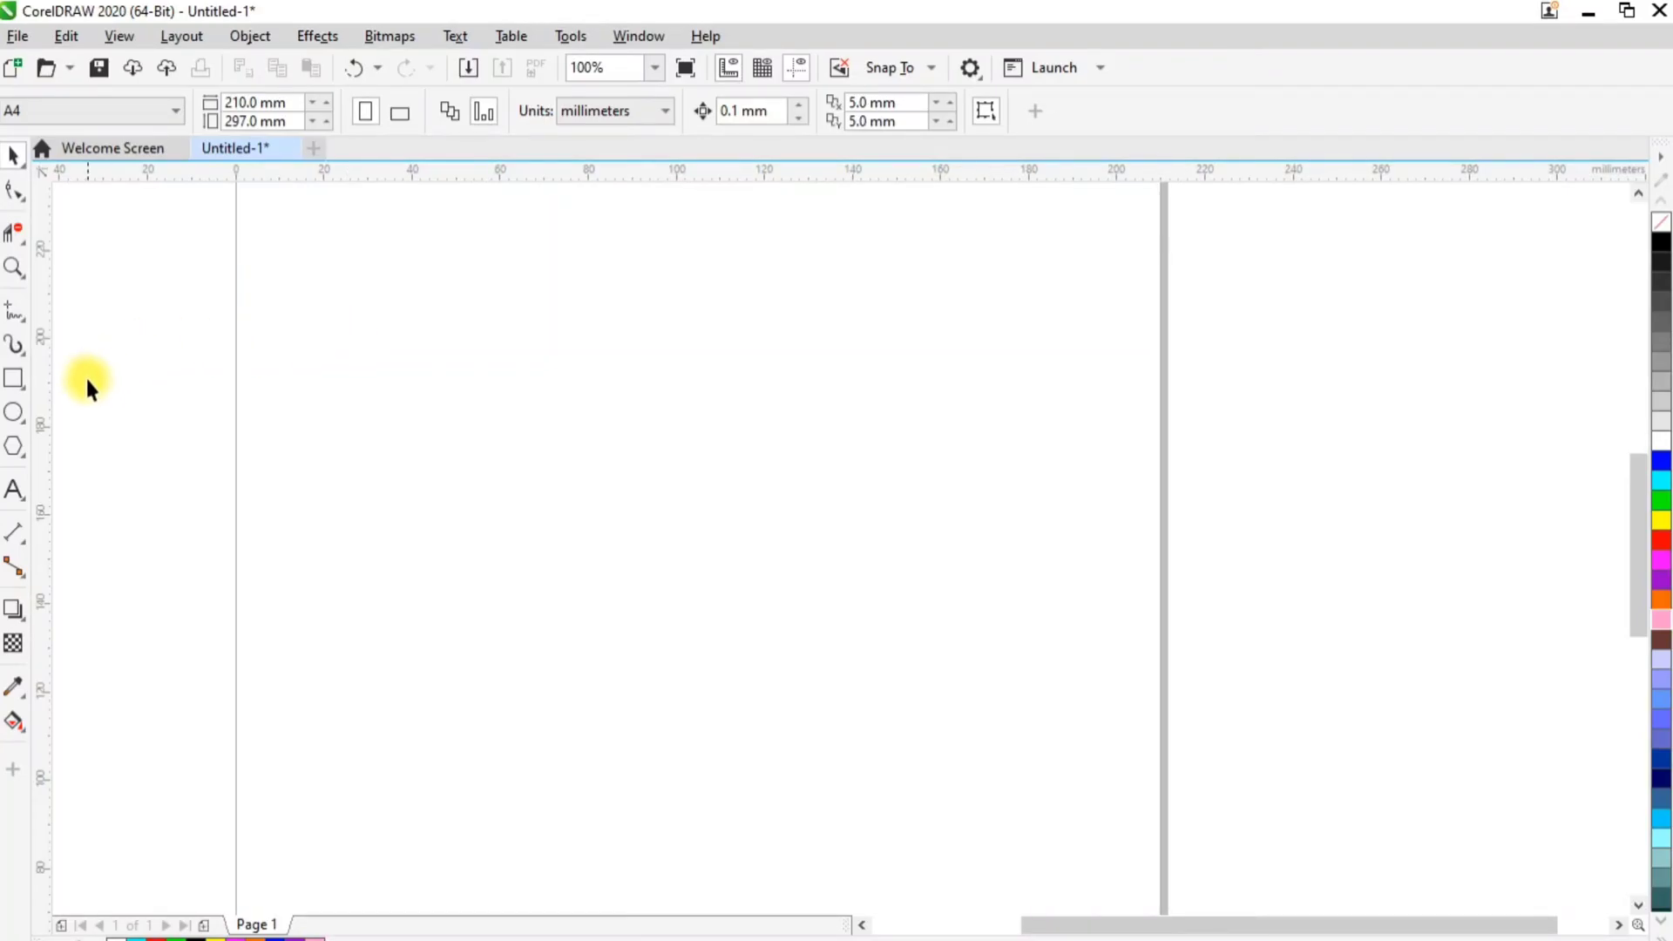
Draw three overlapping rectangles stepping diagonally down the empty page, the first about 71 by 49 mm
{"action": "left_click", "coordinate": [14, 380]}
{"action": "left_click_drag", "start_coordinate": [318, 292], "coordinate": [630, 509]}
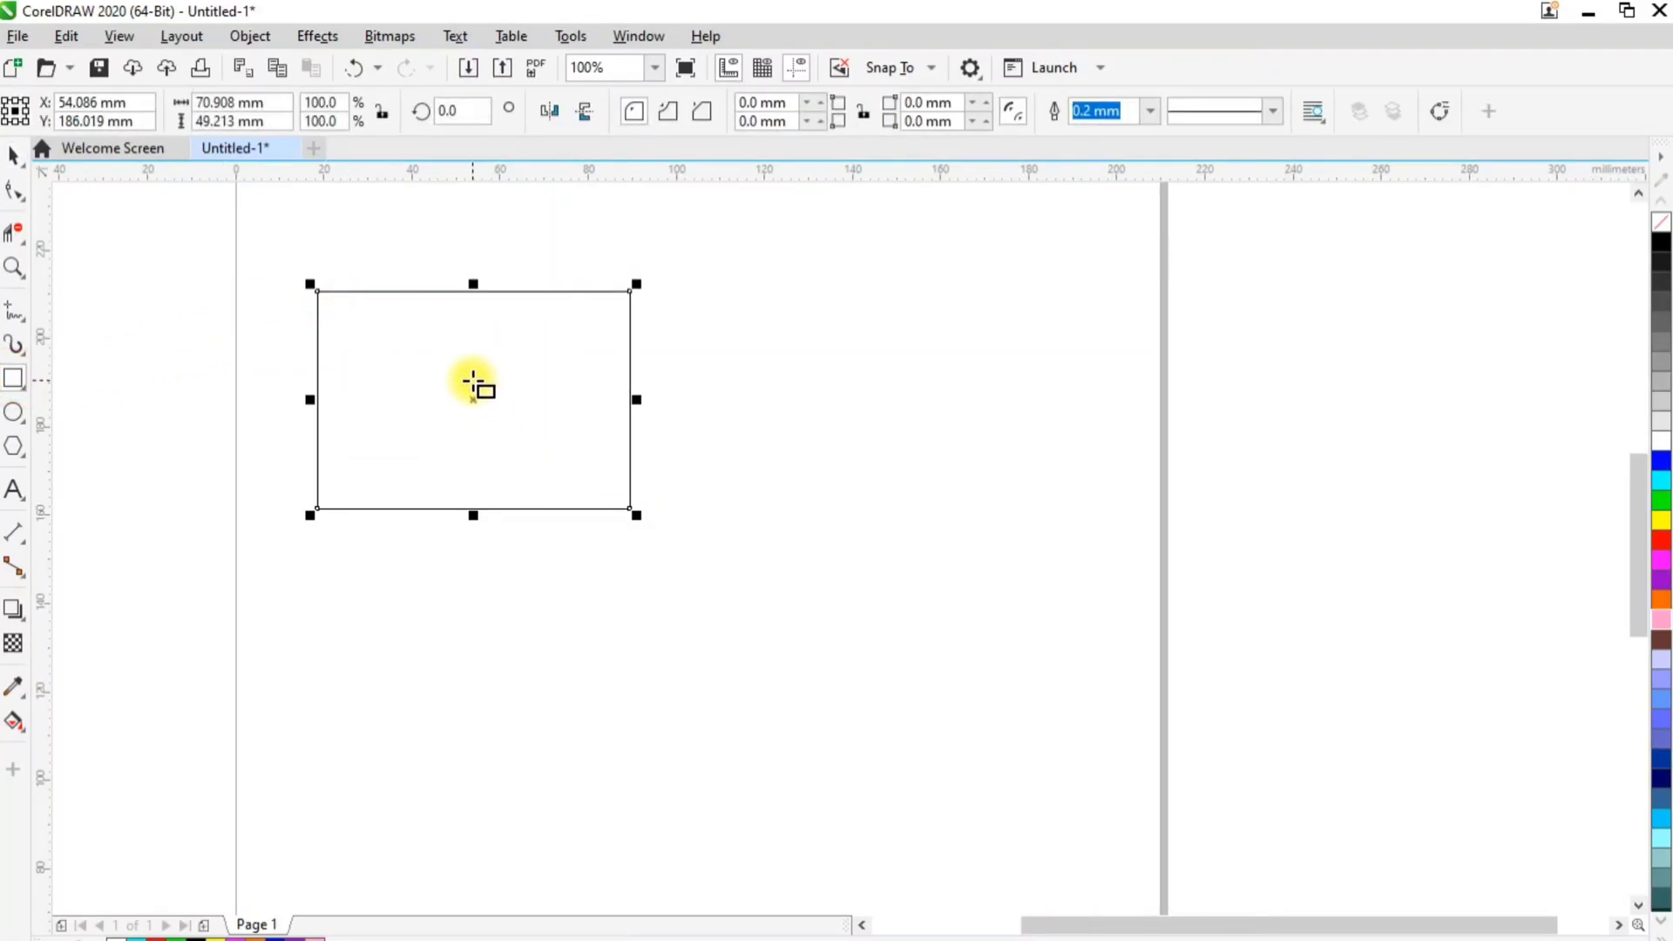
{"action": "mouse_move", "coordinate": [471, 381]}
{"action": "left_mouse_down"}
{"action": "mouse_move", "coordinate": [781, 630]}
{"action": "mouse_move", "coordinate": [816, 630]}
{"action": "left_mouse_up"}
{"action": "left_click_drag", "start_coordinate": [672, 498], "coordinate": [985, 756]}
Set the outline width of all three rectangles to 1.0 mm
{"action": "left_click", "coordinate": [13, 155]}
{"action": "left_click_drag", "start_coordinate": [147, 221], "coordinate": [1086, 837]}
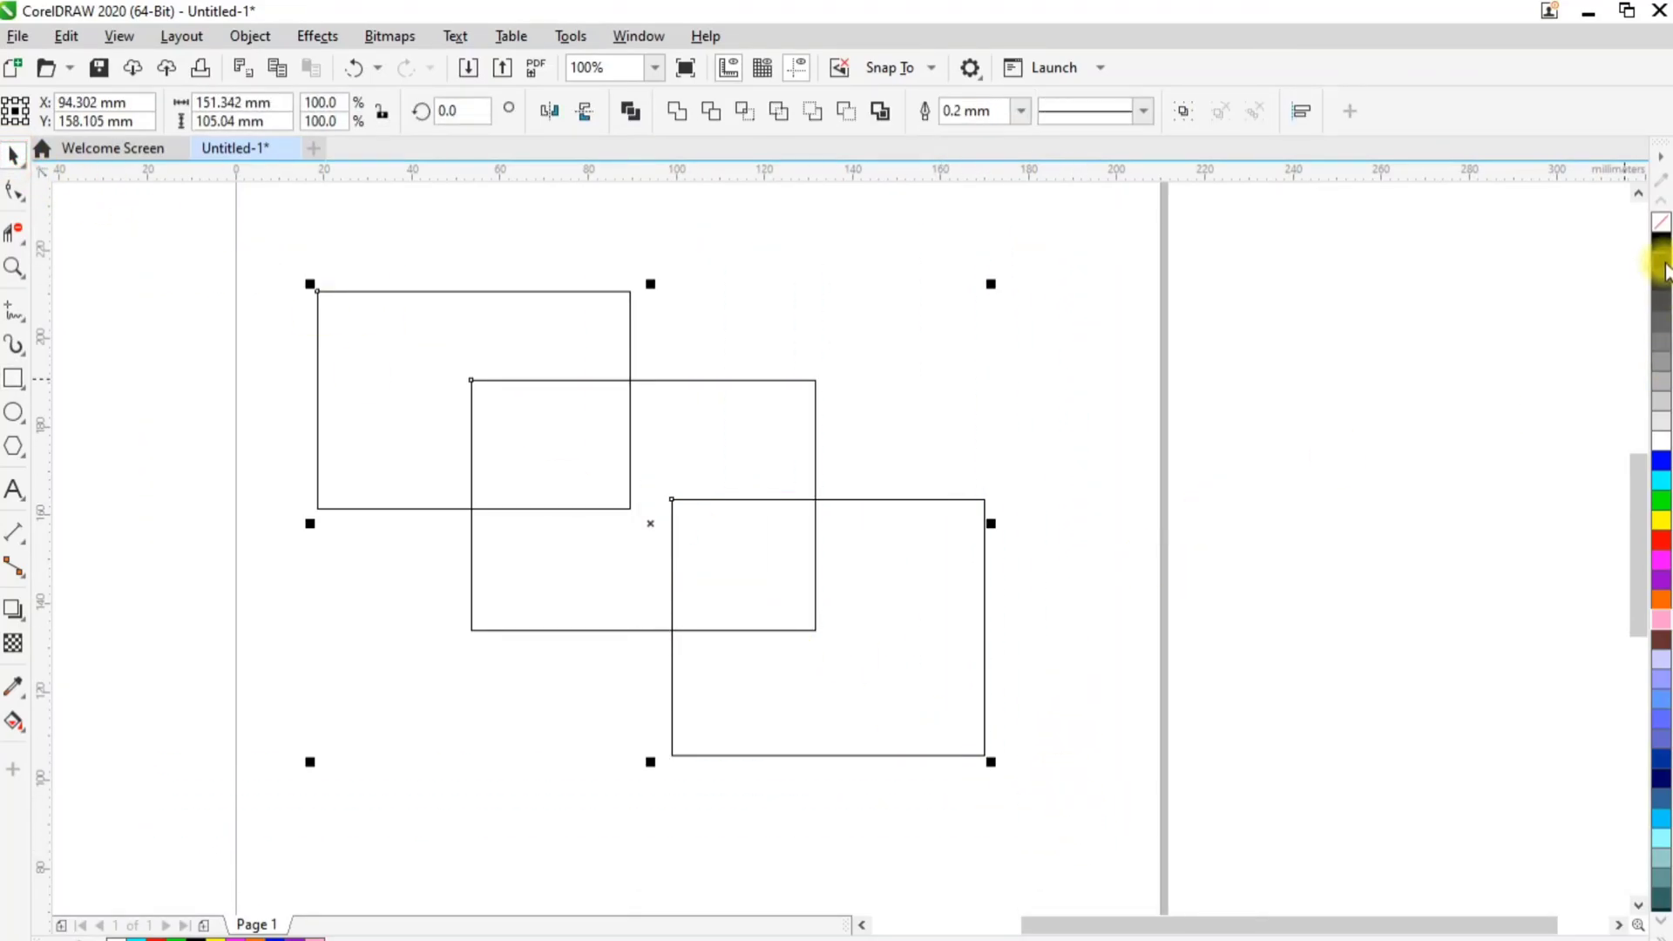
{"action": "left_click", "coordinate": [1018, 113]}
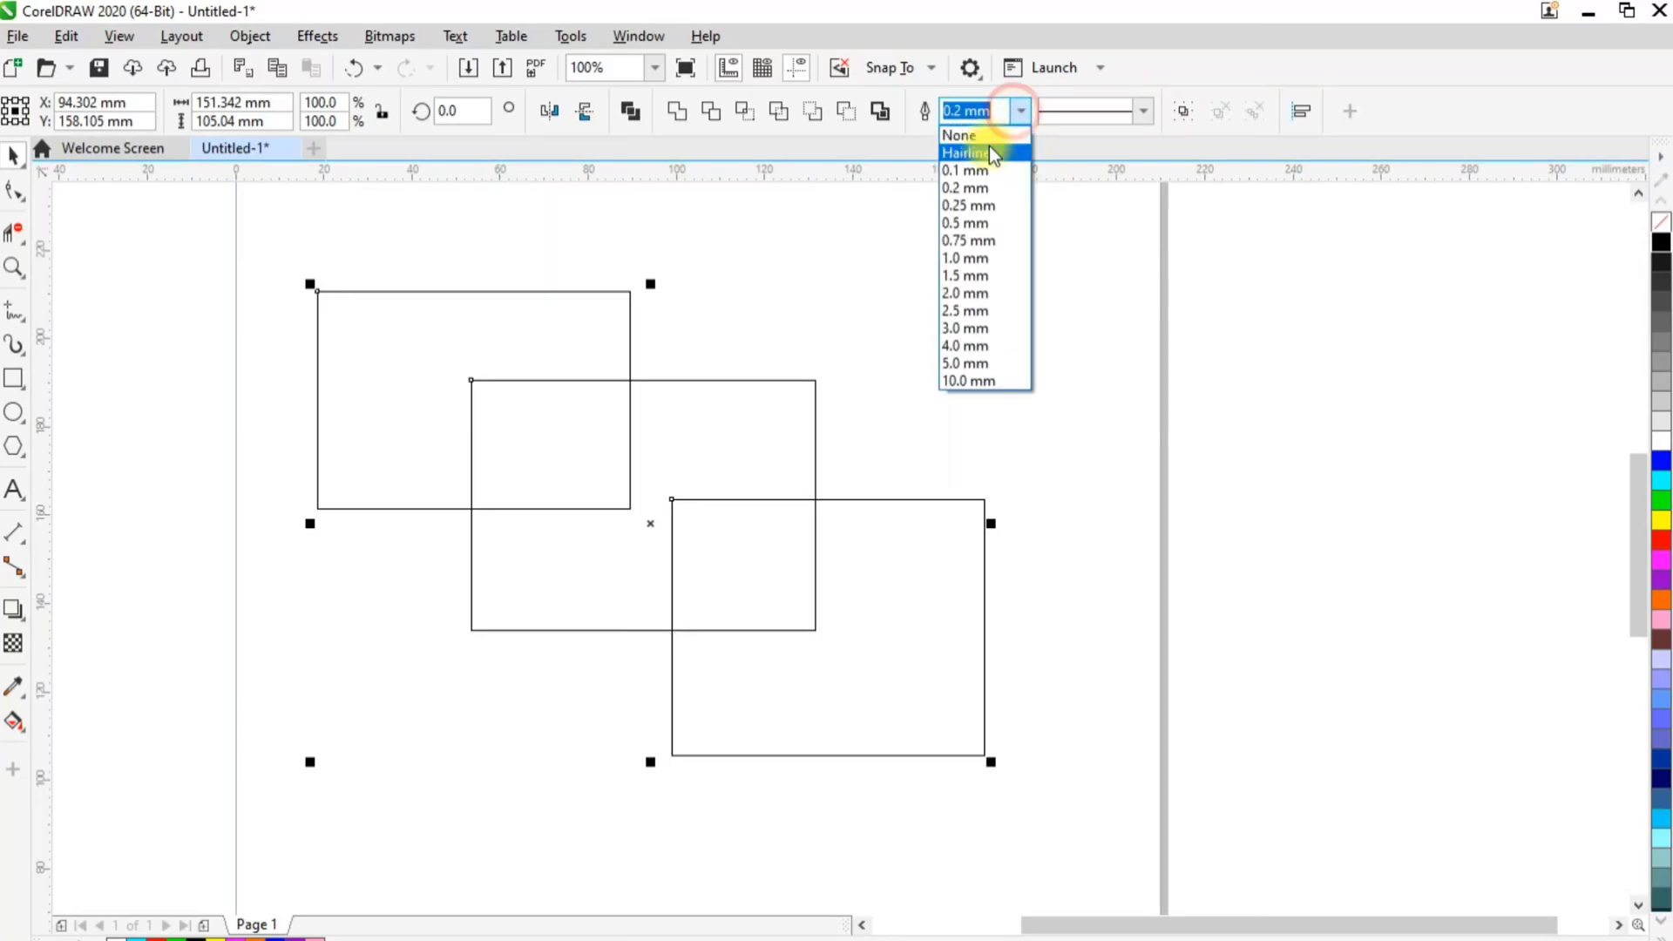
{"action": "left_click", "coordinate": [975, 258]}
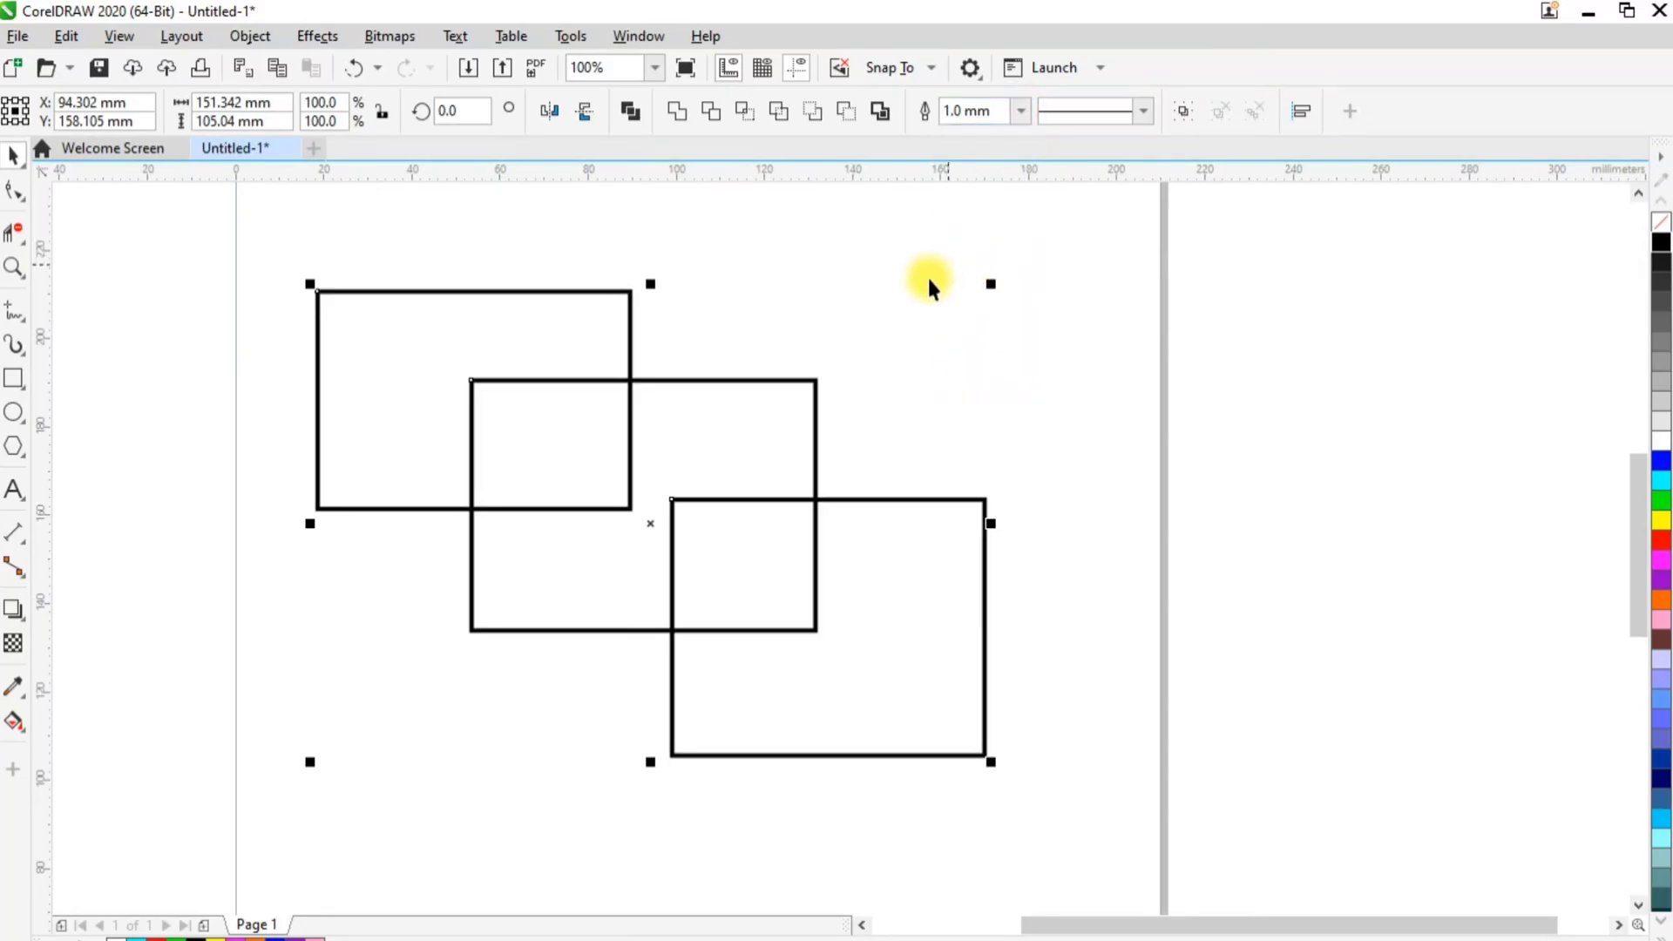
Remove the segments where the three rectangles overlap with Virtual Segment Delete, leaving only a stepped outer outline, and deselect everything
{"action": "left_click", "coordinate": [14, 239]}
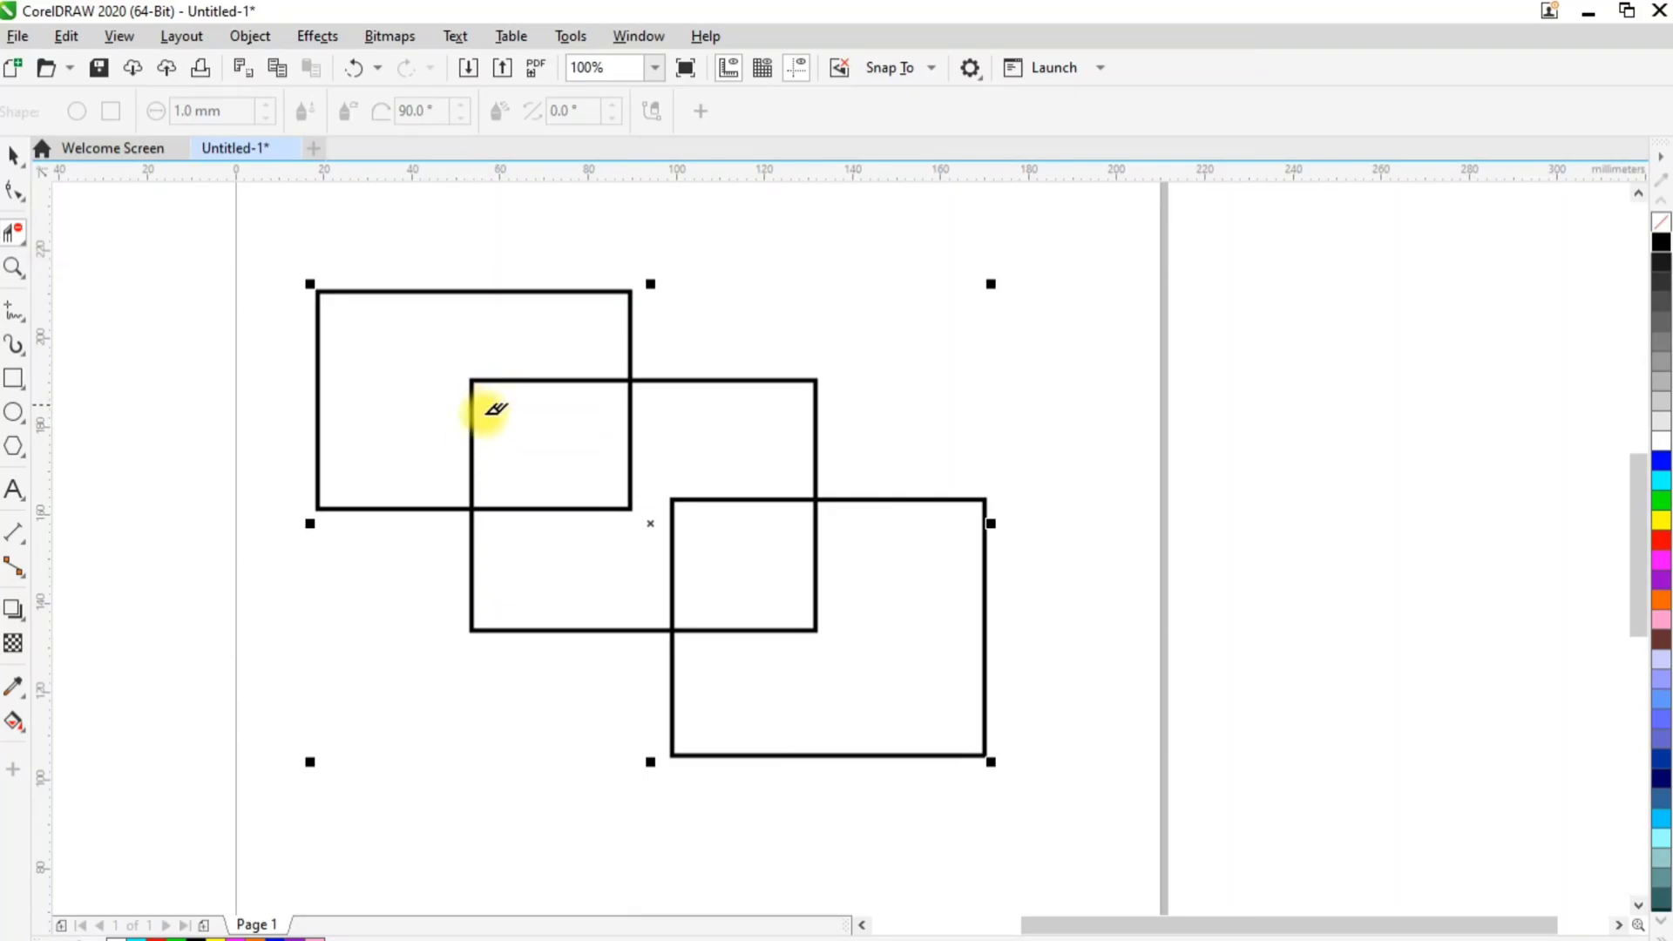
{"action": "left_click_drag", "start_coordinate": [459, 427], "coordinate": [488, 433]}
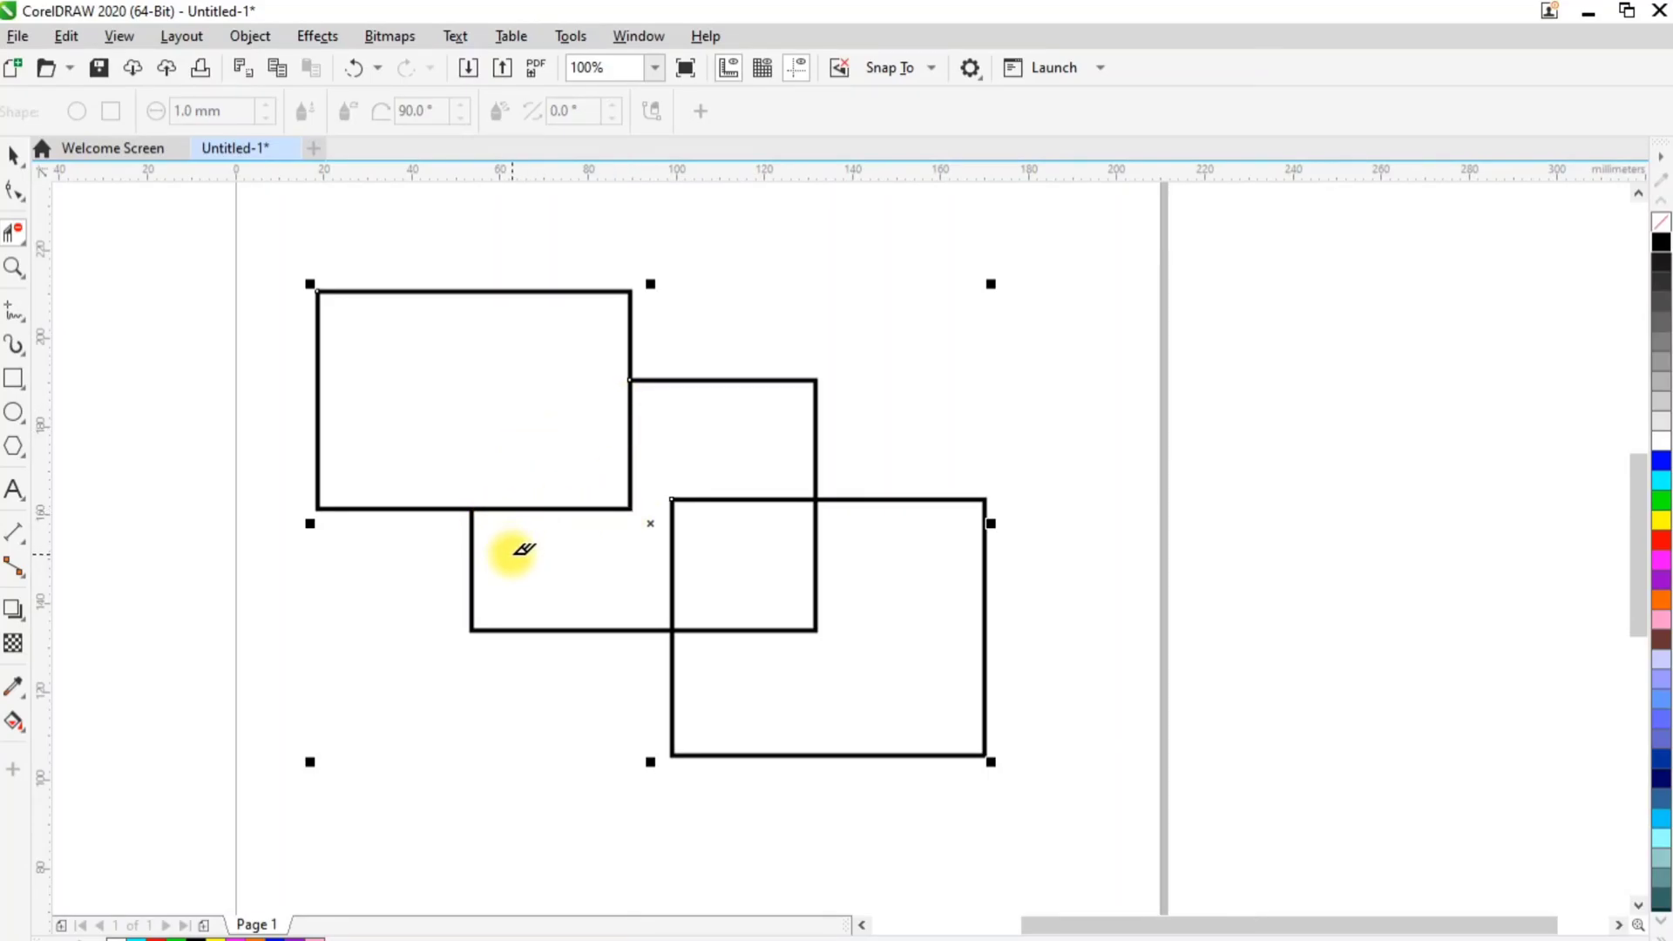
{"action": "left_click_drag", "start_coordinate": [519, 558], "coordinate": [555, 489]}
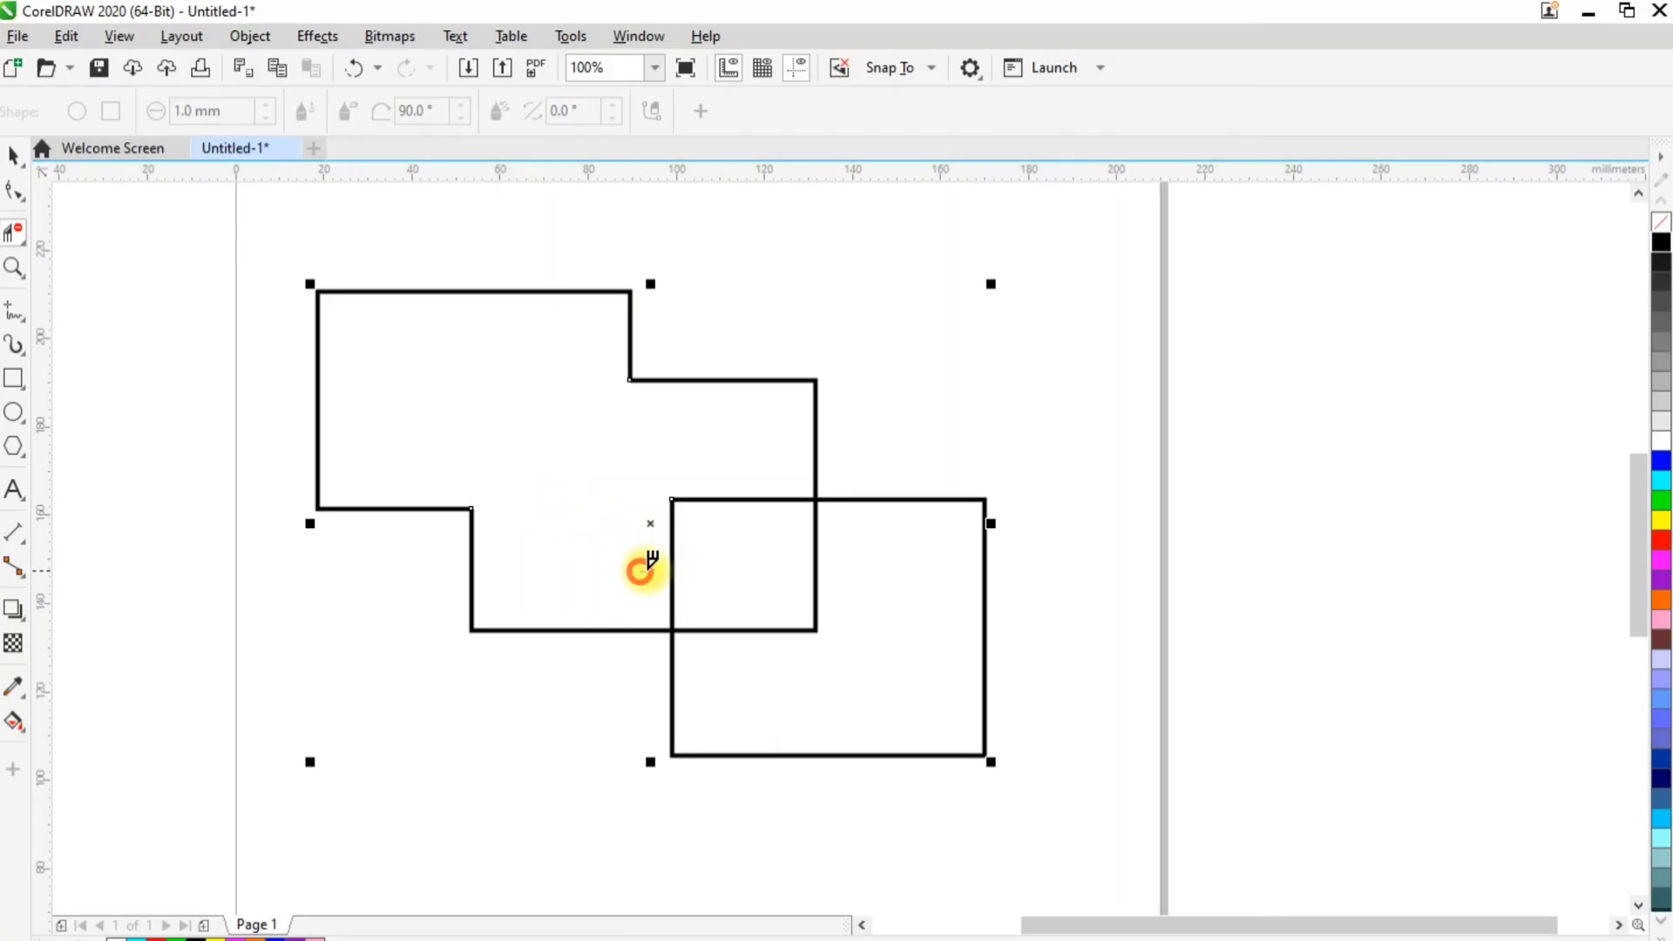
{"action": "left_click_drag", "start_coordinate": [641, 568], "coordinate": [699, 568]}
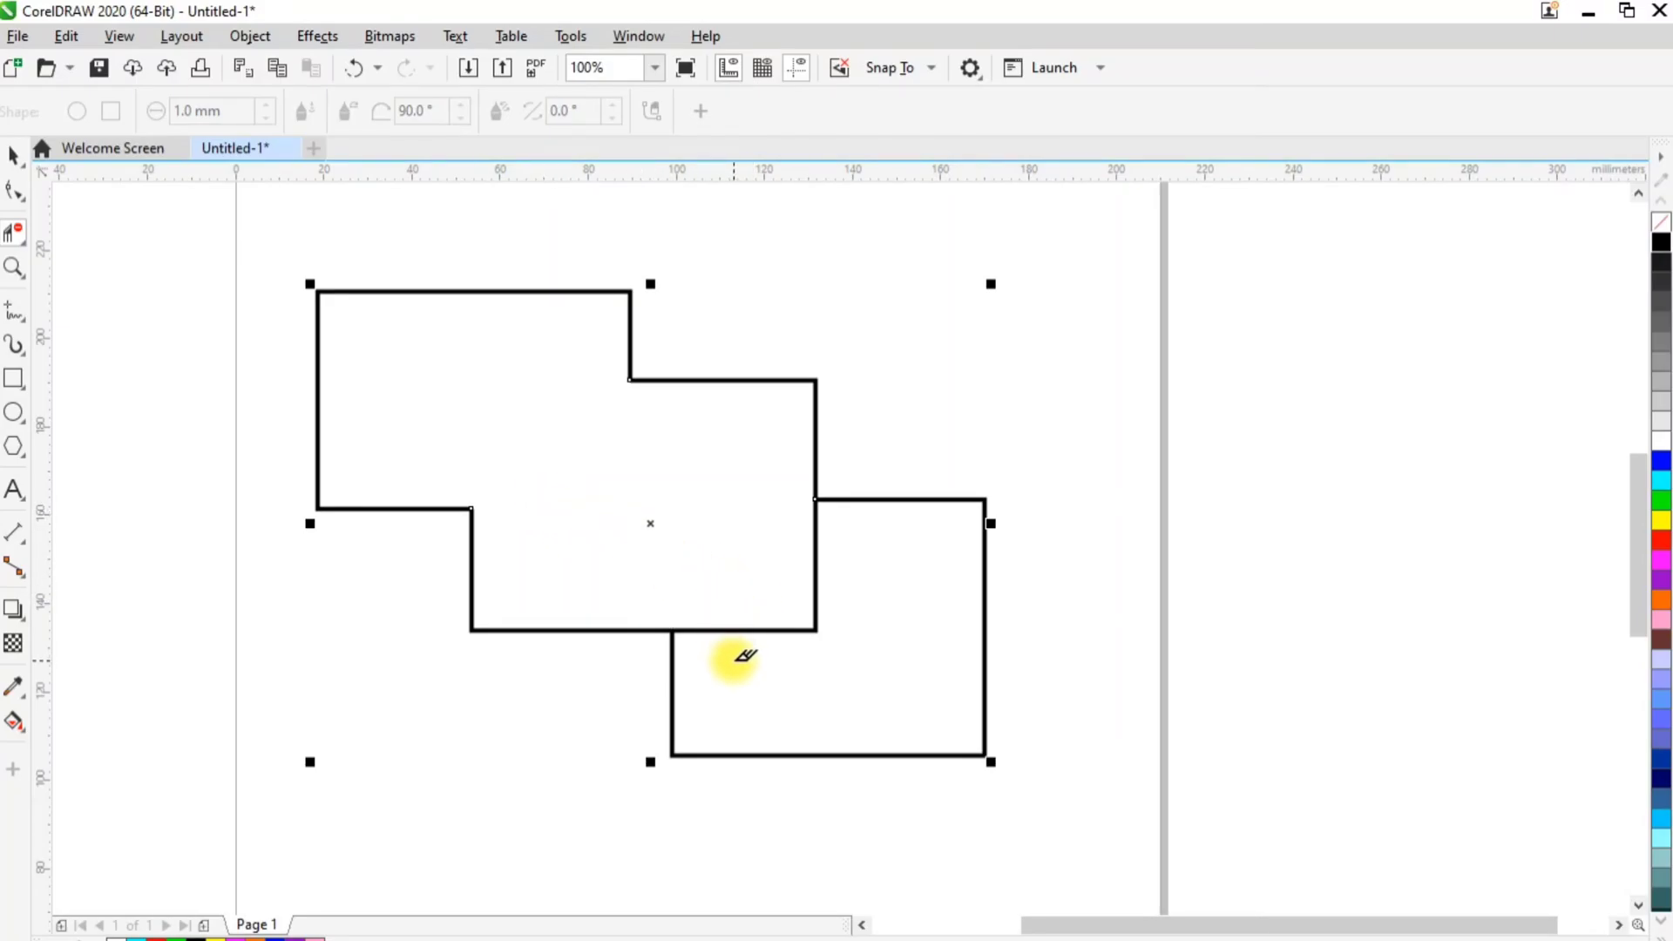
{"action": "left_click_drag", "start_coordinate": [736, 664], "coordinate": [736, 546]}
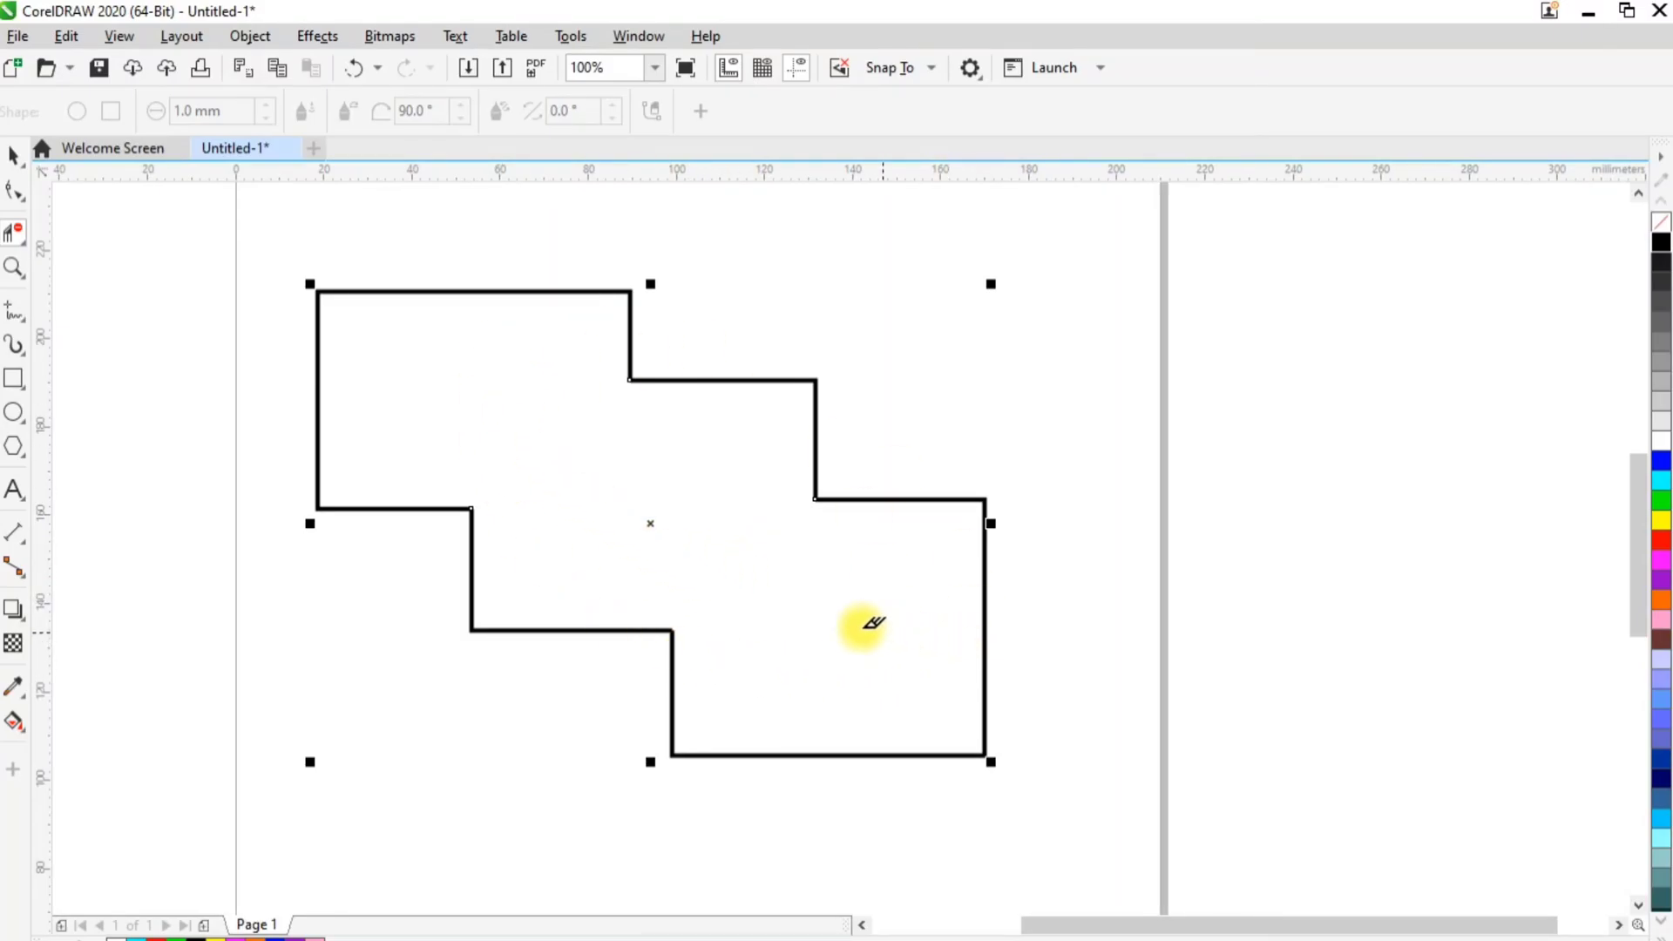
{"action": "left_click", "coordinate": [13, 156]}
{"action": "left_click", "coordinate": [400, 772]}
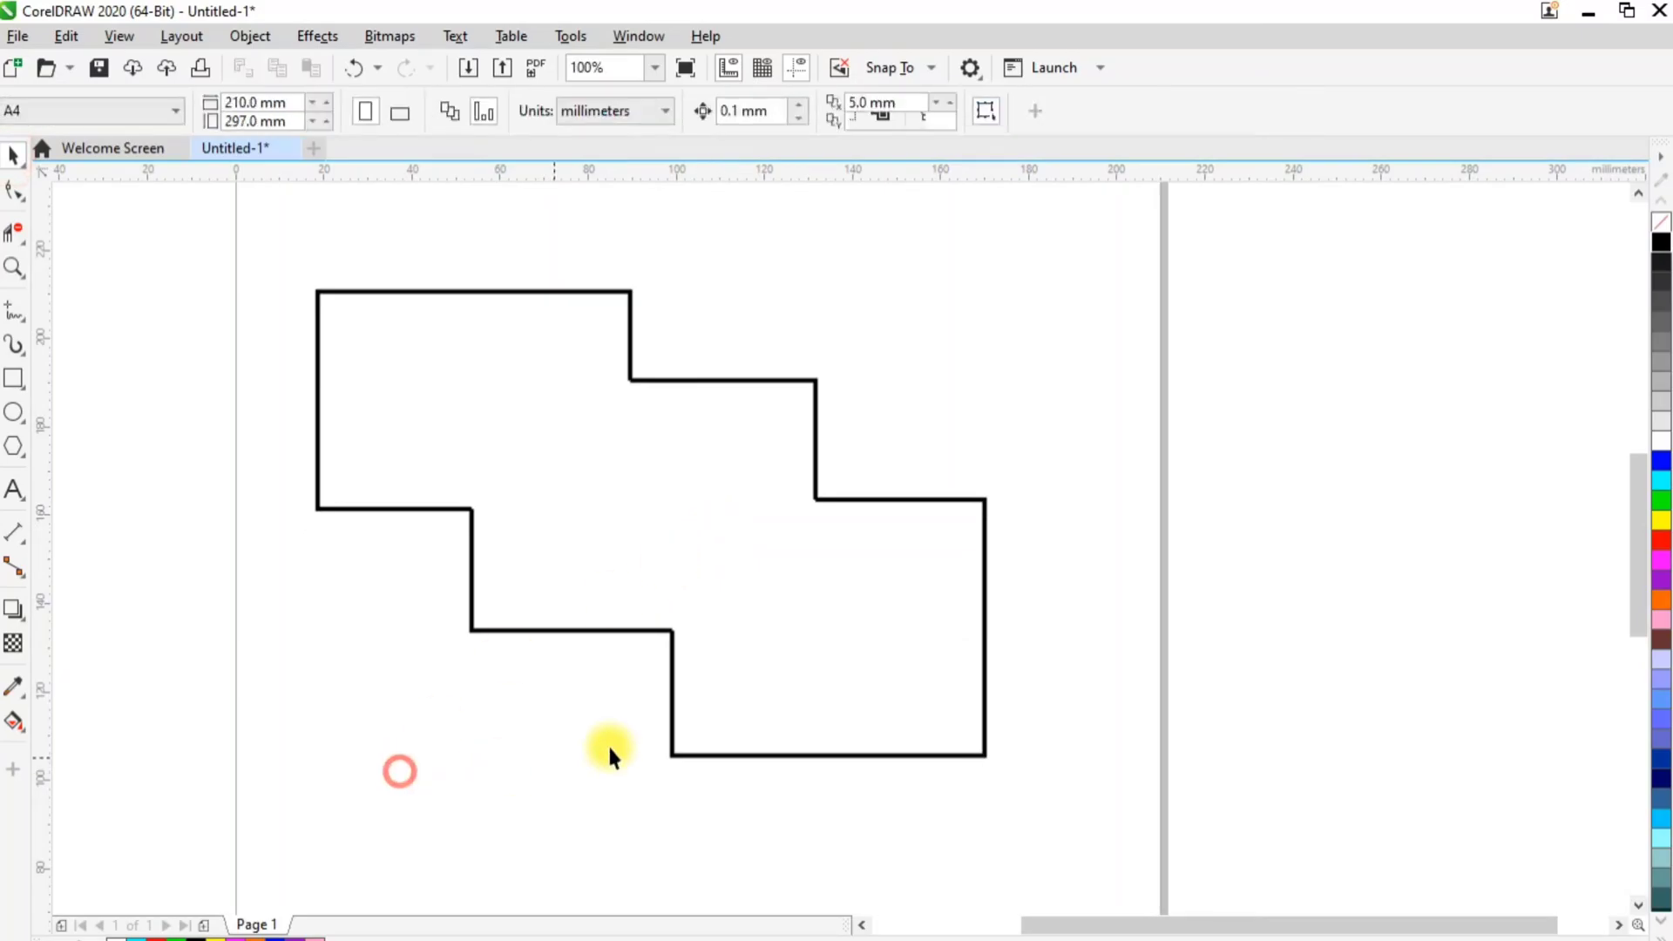
Try moving the lower-right open outline away beyond the page's right edge, and undo the move
{"action": "scroll", "coordinate": [738, 708], "scroll_direction": "down", "scroll_amount": 1}
{"action": "scroll", "coordinate": [738, 690], "scroll_direction": "up", "scroll_amount": 1}
{"action": "left_click", "coordinate": [985, 602]}
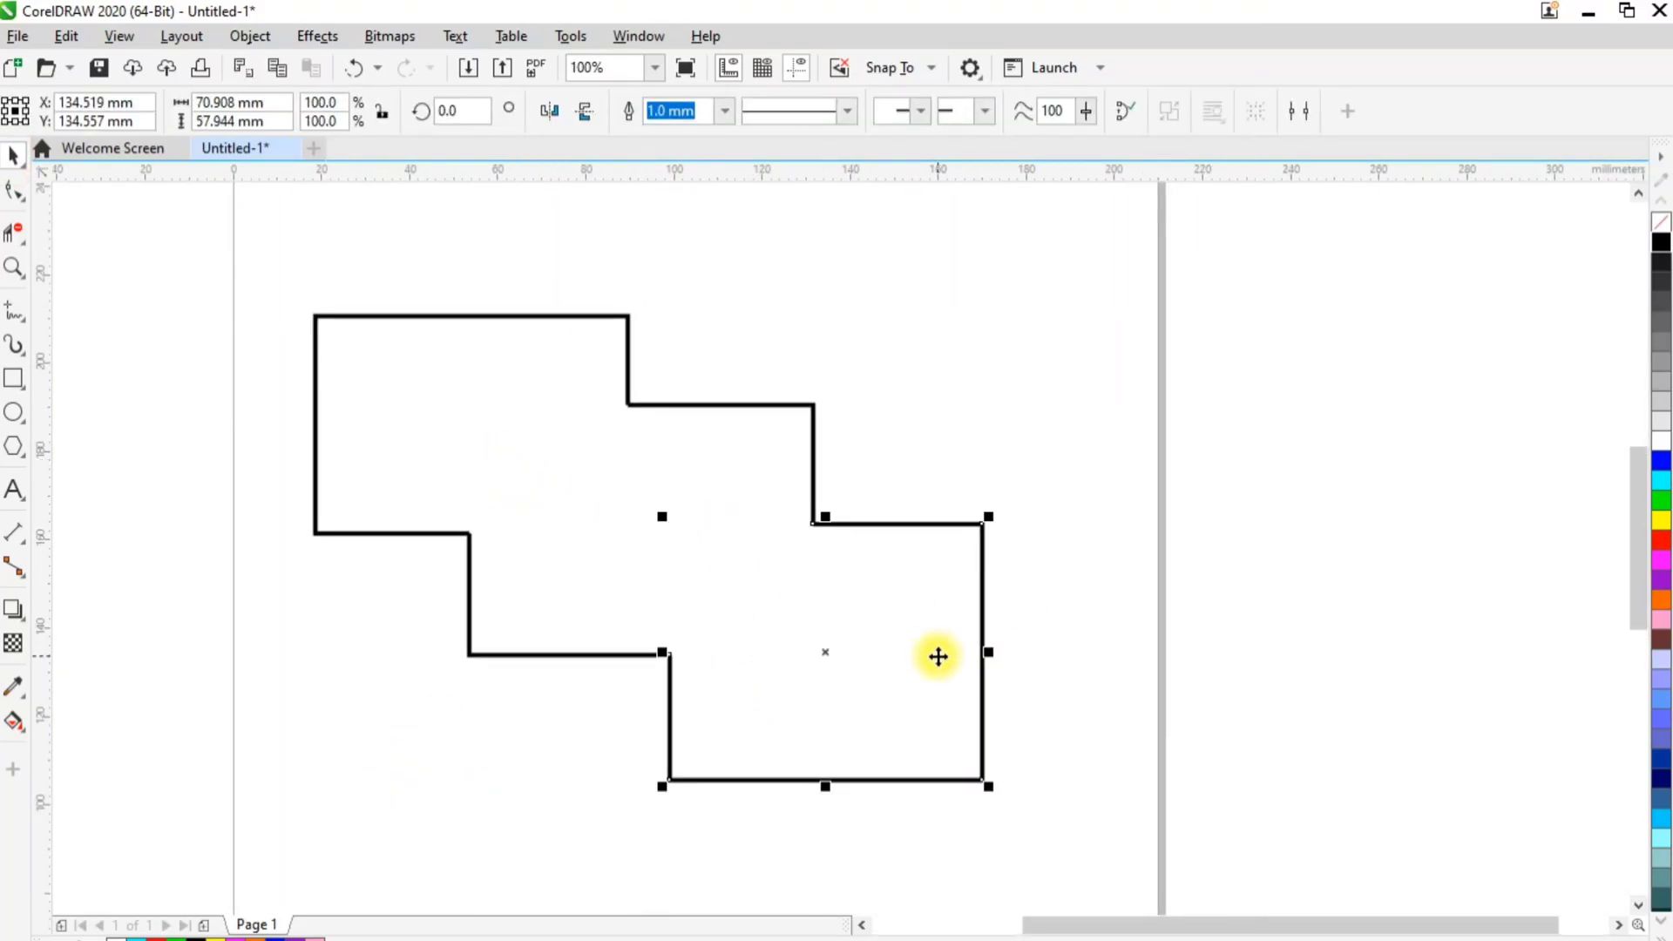
{"action": "left_click_drag", "start_coordinate": [984, 654], "coordinate": [1380, 650]}
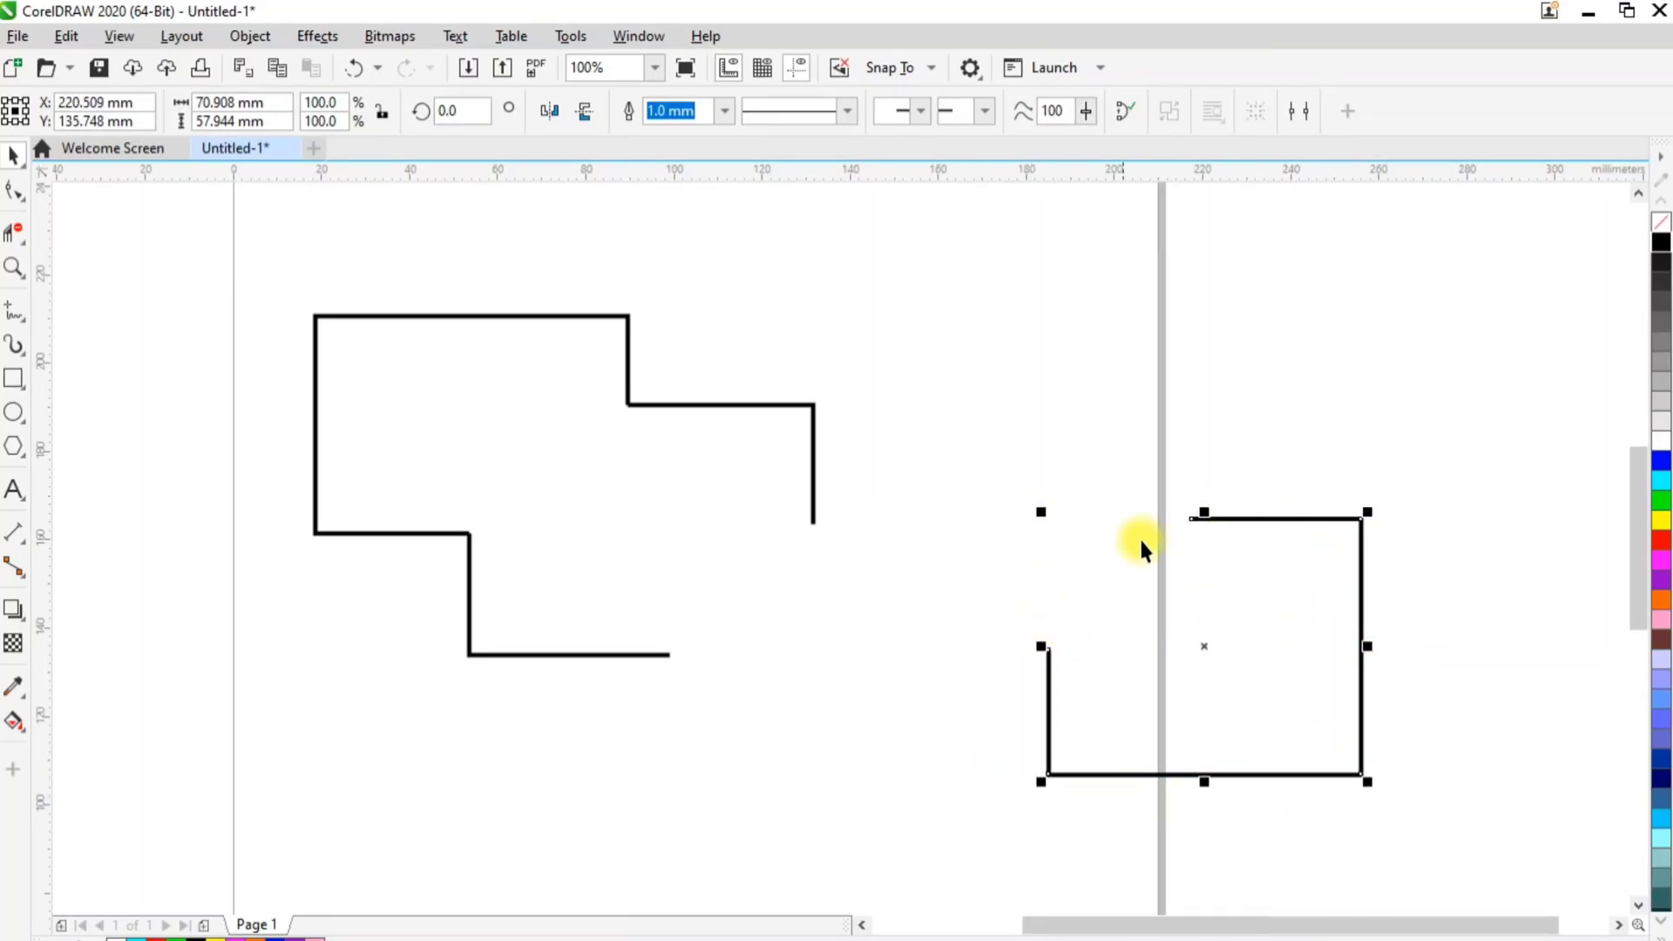
{"action": "key", "text": "ctrl+z"}
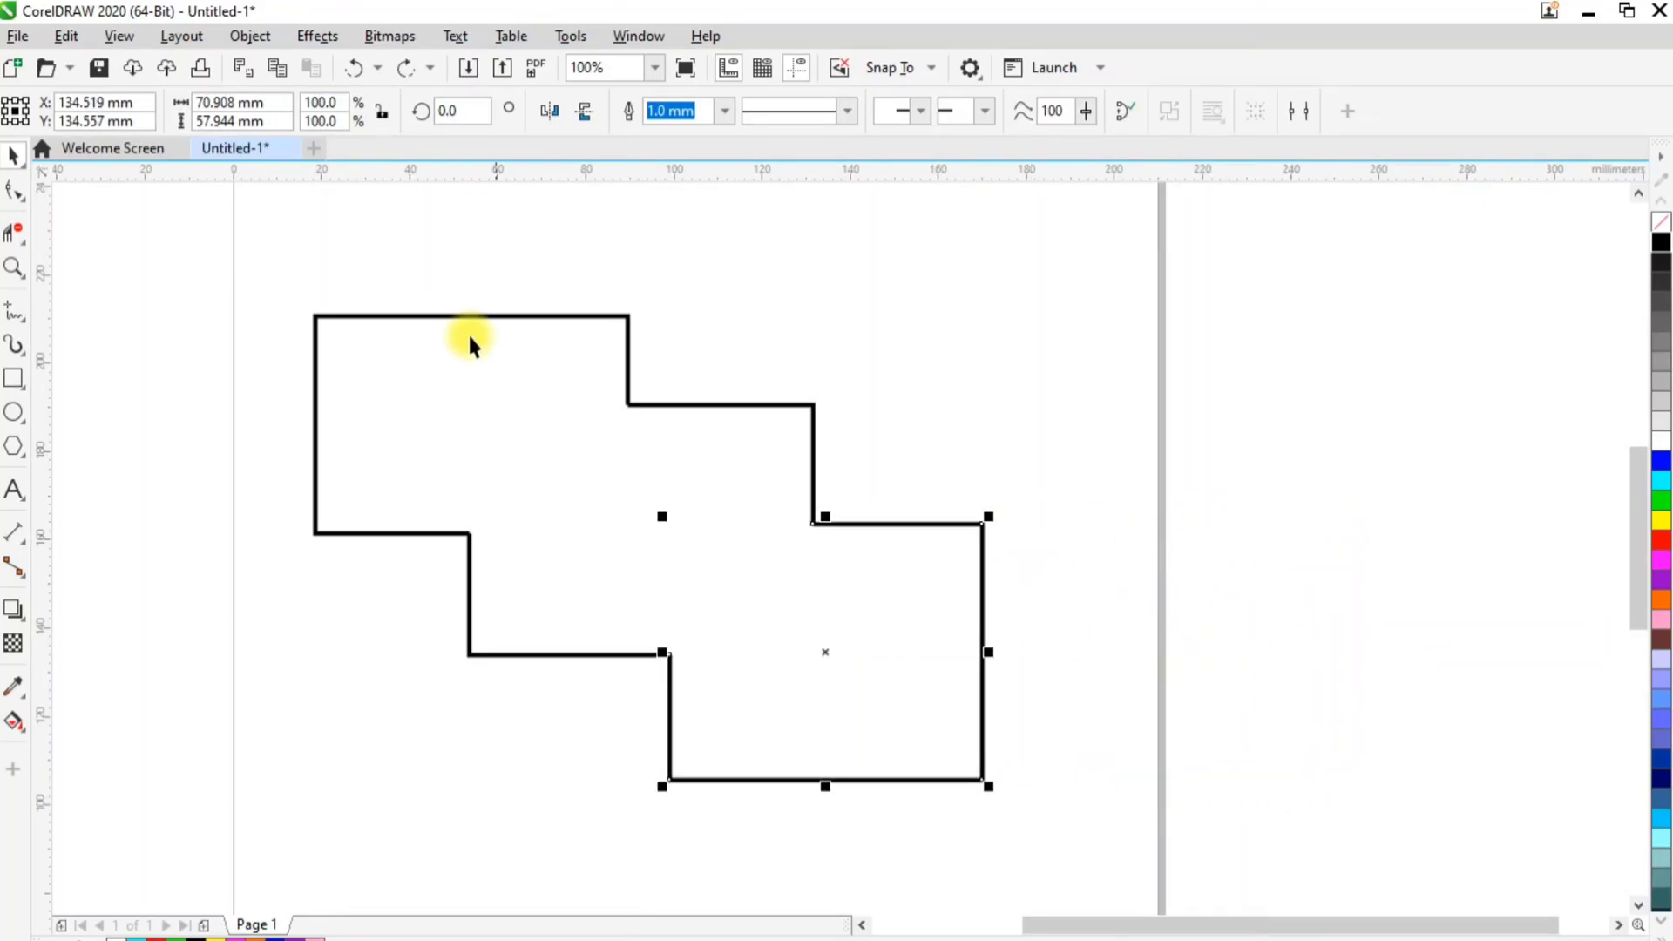
Replace the stepped outline with three overlapping yellow-filled rectangles about 70 mm wide, stepping diagonally down the page
{"action": "left_click_drag", "start_coordinate": [252, 252], "coordinate": [1093, 837]}
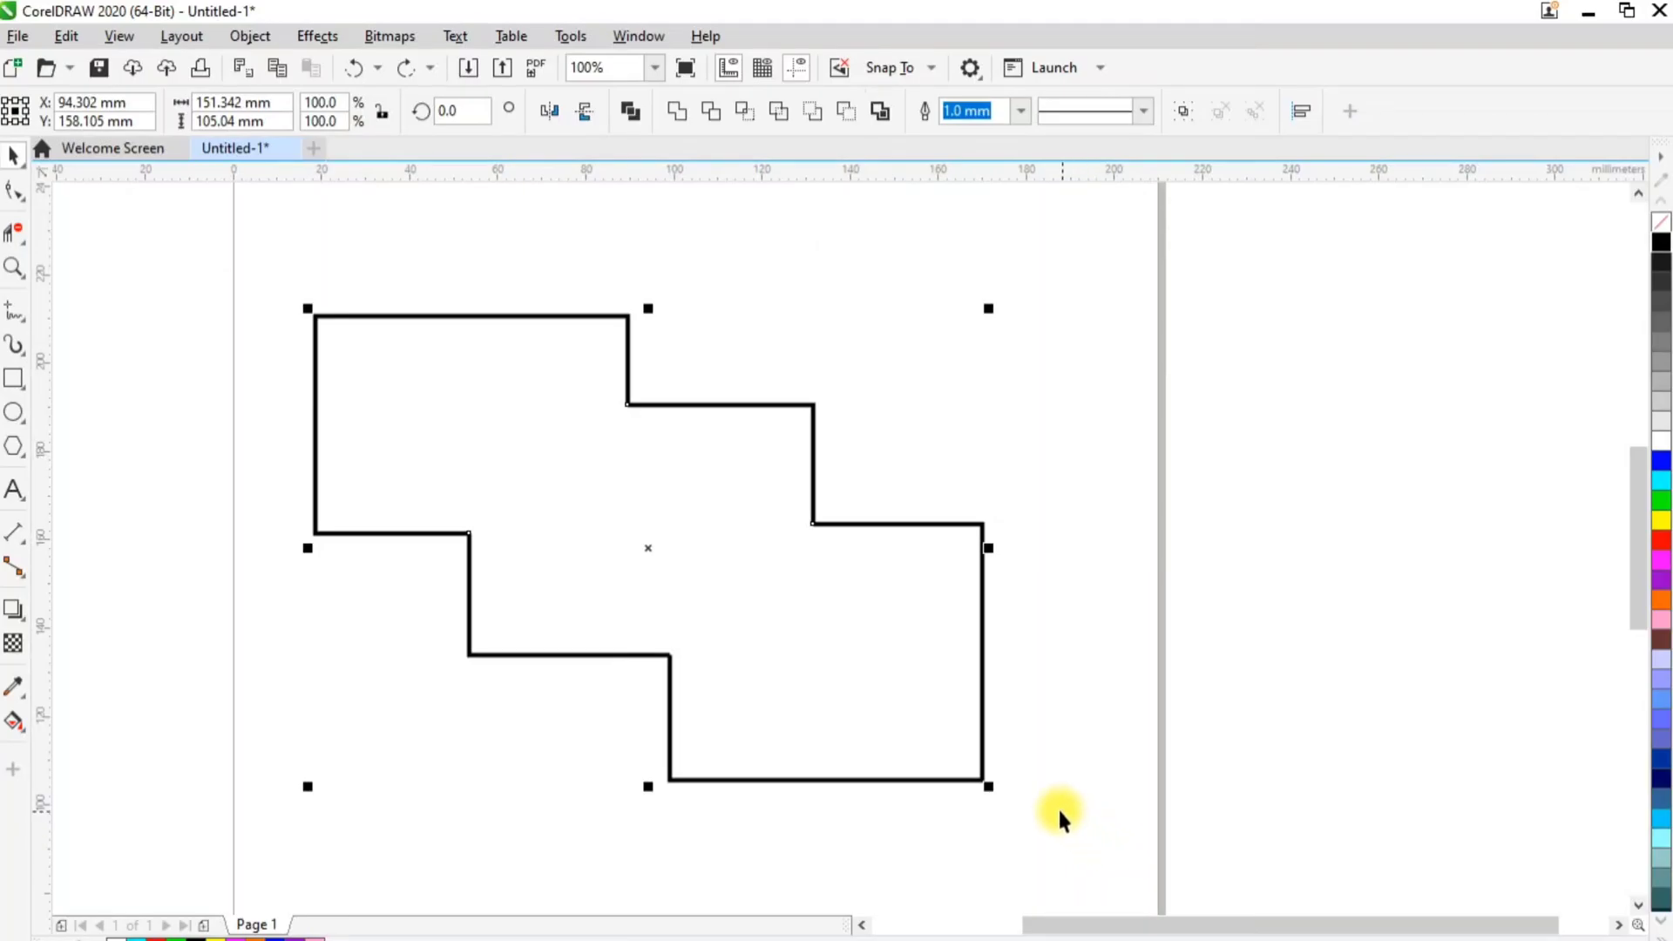
{"action": "key", "text": "Delete"}
{"action": "left_click", "coordinate": [12, 381]}
{"action": "left_click_drag", "start_coordinate": [317, 279], "coordinate": [617, 545]}
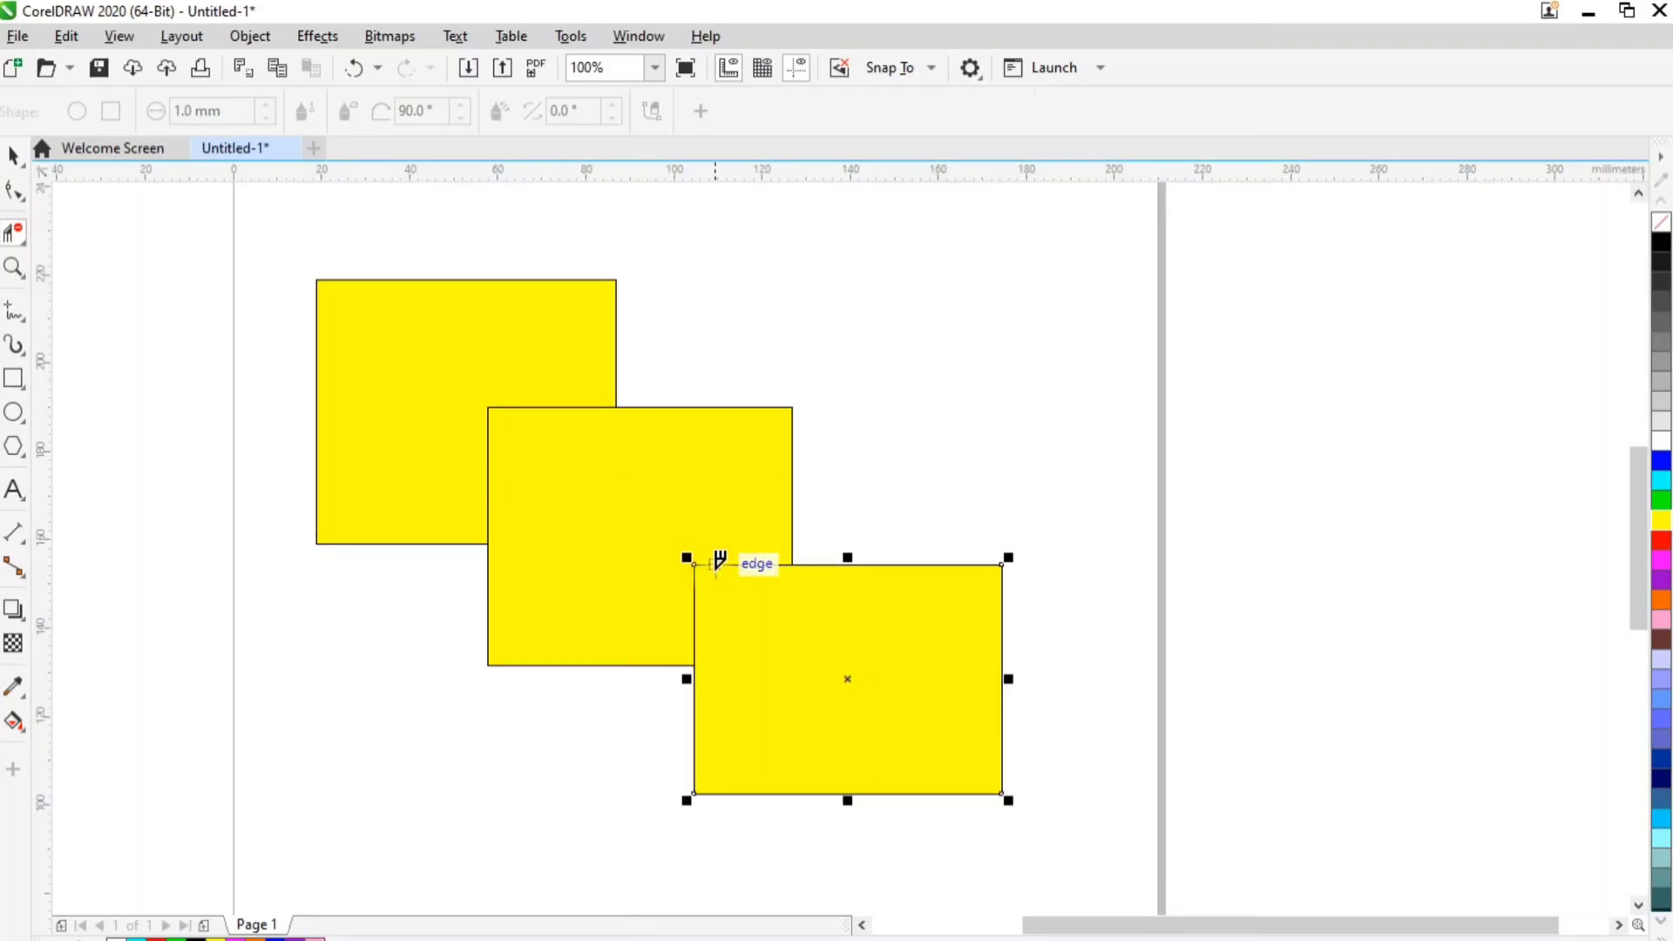
Delete the lower-right yellow rectangle's overlapping segment with Virtual Segment Delete, and test its open outline with a move that is undone
{"action": "left_click", "coordinate": [717, 565]}
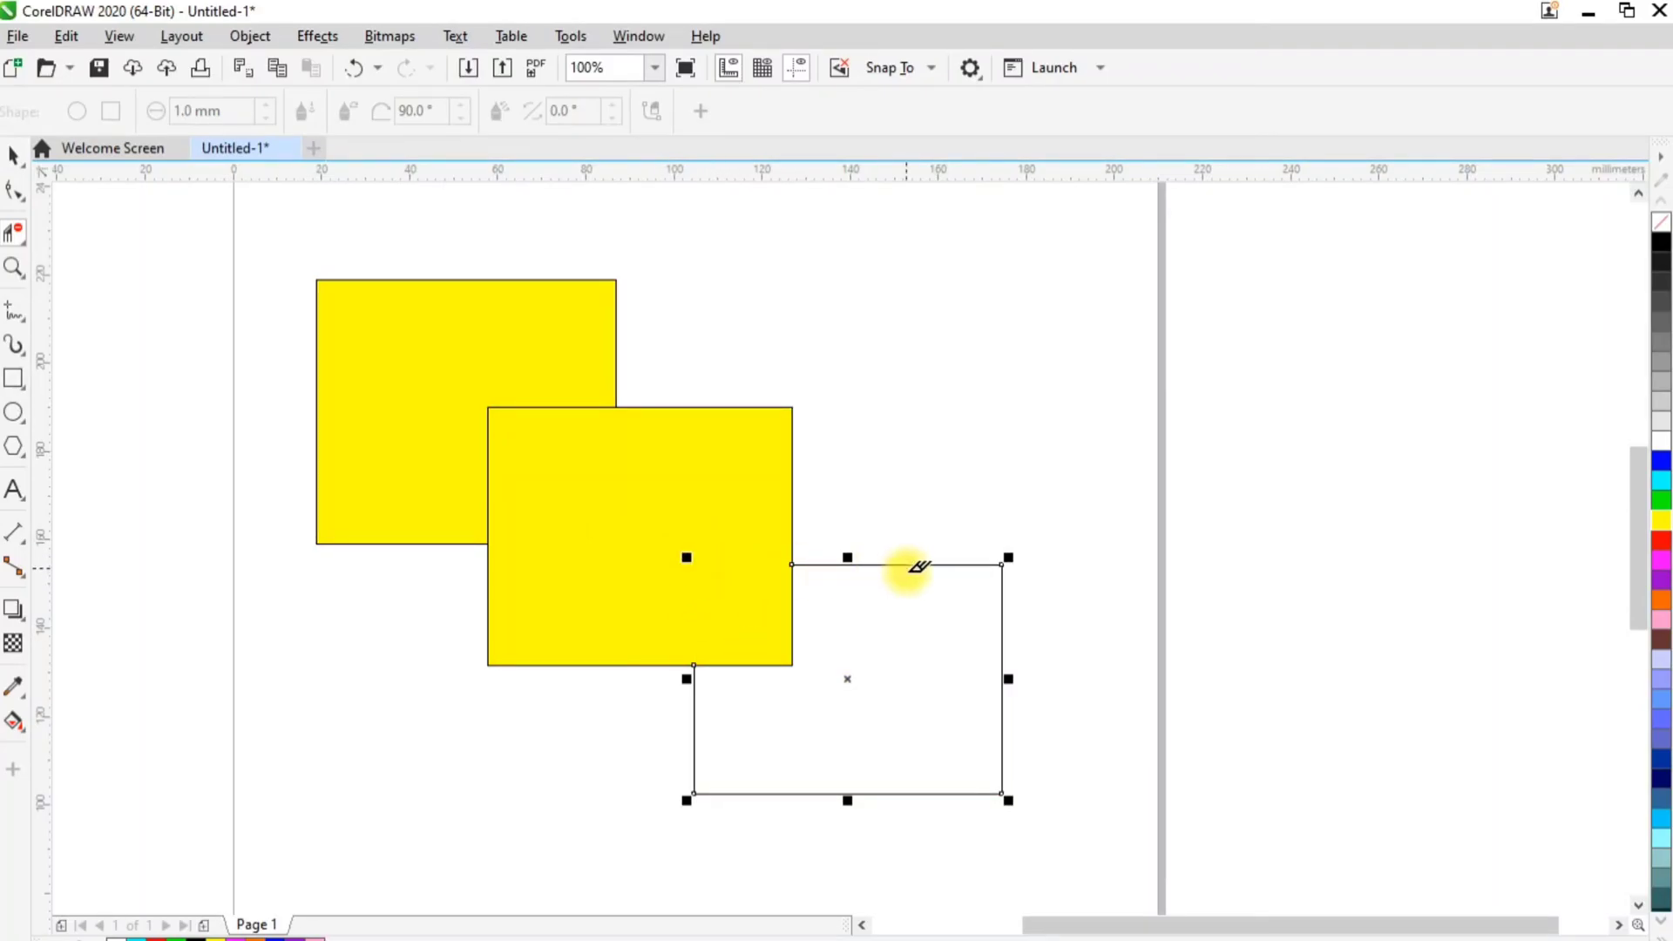
{"action": "left_click", "coordinate": [15, 157]}
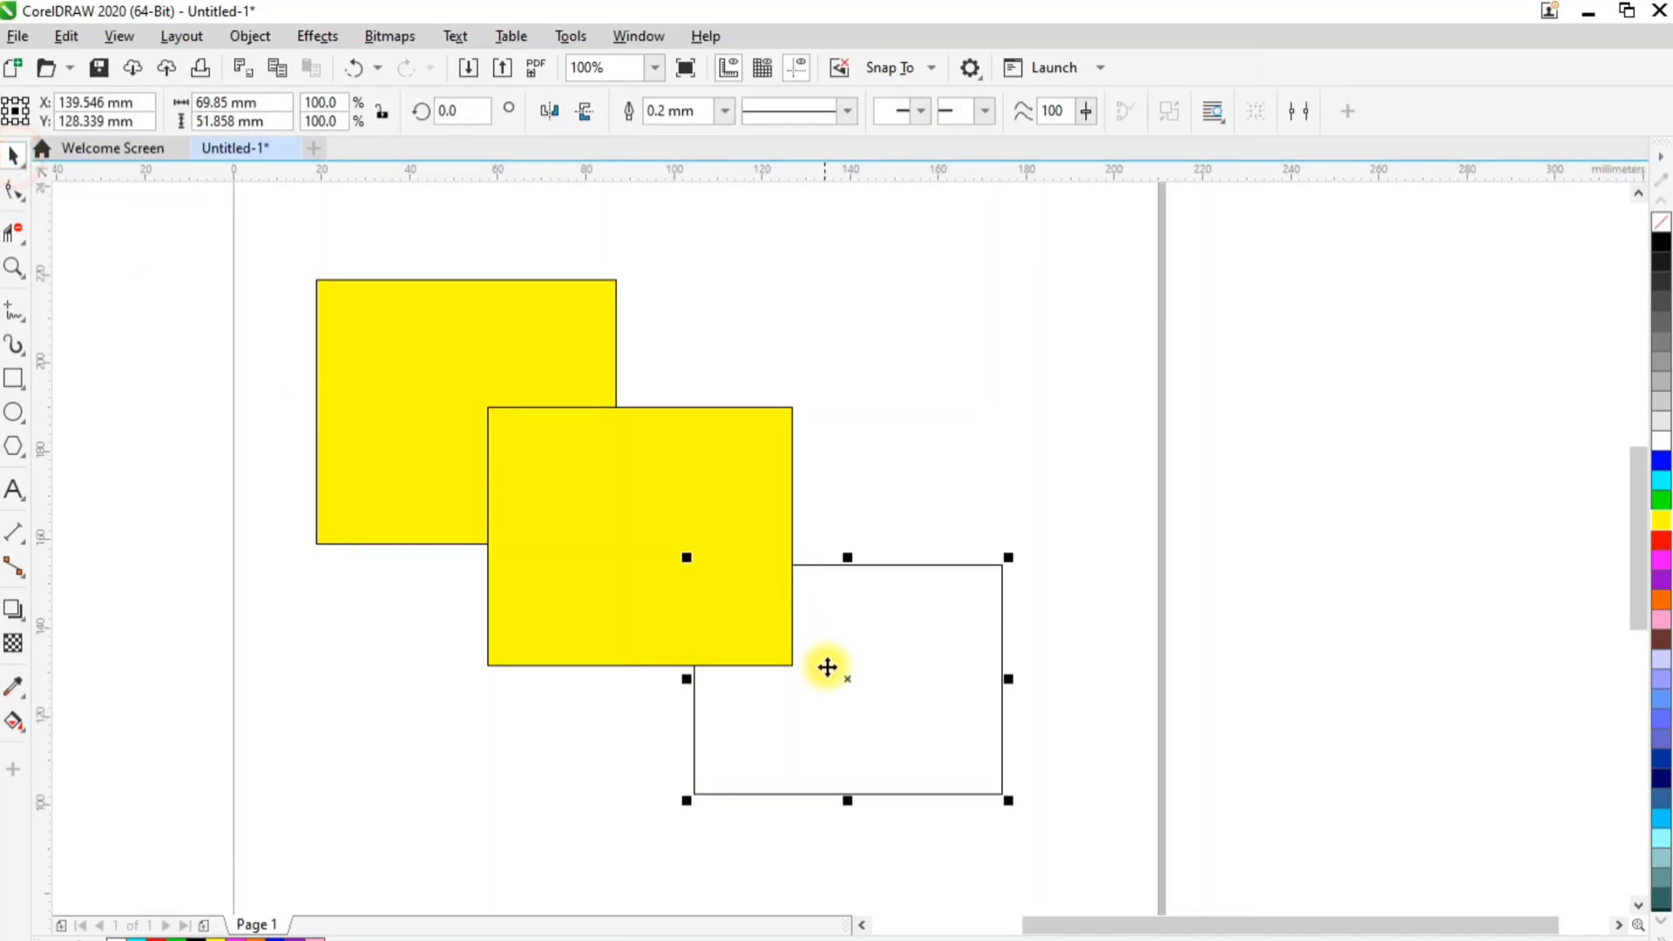
{"action": "left_click_drag", "start_coordinate": [845, 669], "coordinate": [988, 545]}
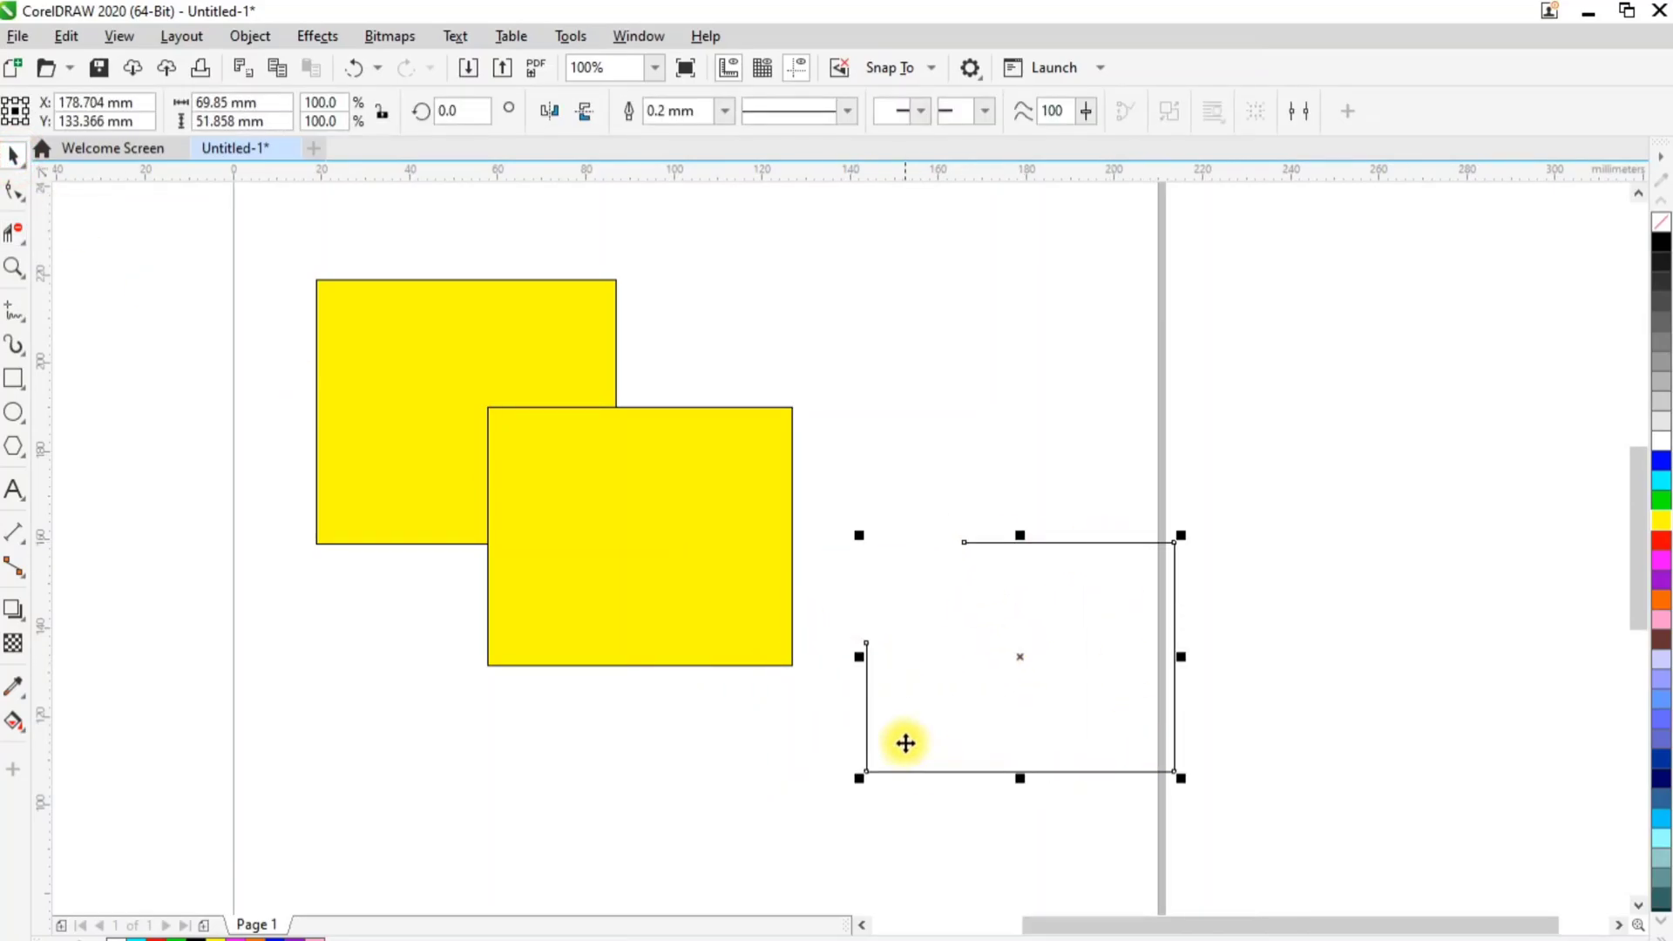
{"action": "key", "text": "ctrl+z"}
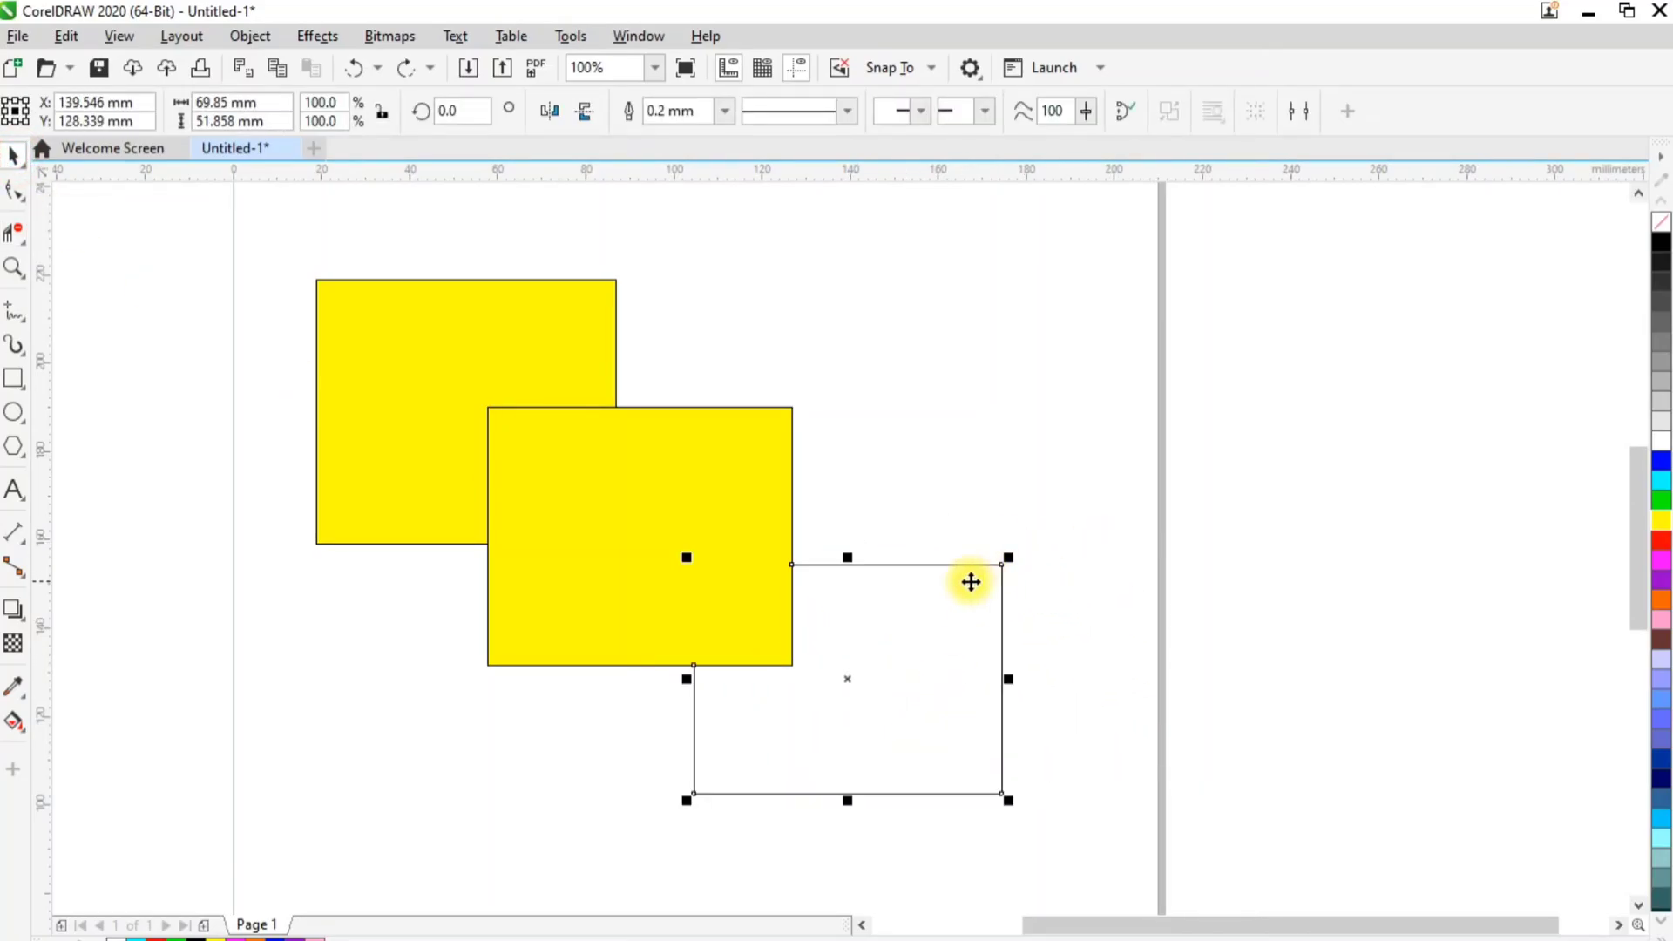
Remove the middle yellow rectangle's segment that overlaps the upper-left rectangle with Virtual Segment Delete
{"action": "left_click", "coordinate": [534, 475]}
{"action": "left_click", "coordinate": [15, 232]}
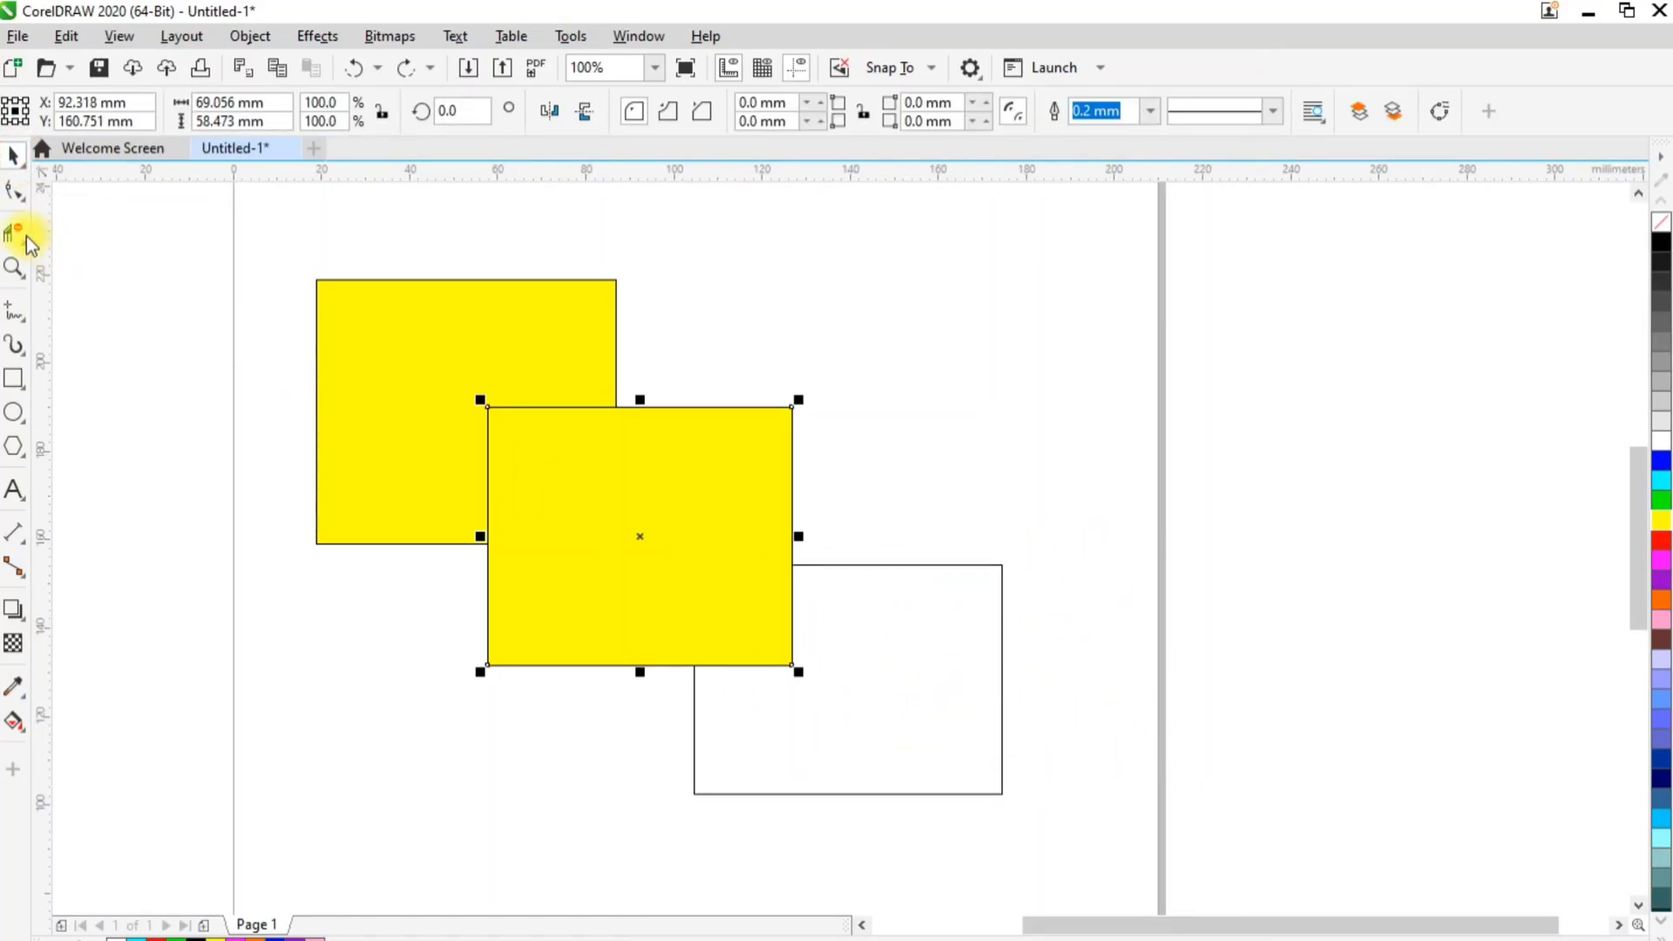
{"action": "left_click", "coordinate": [539, 407]}
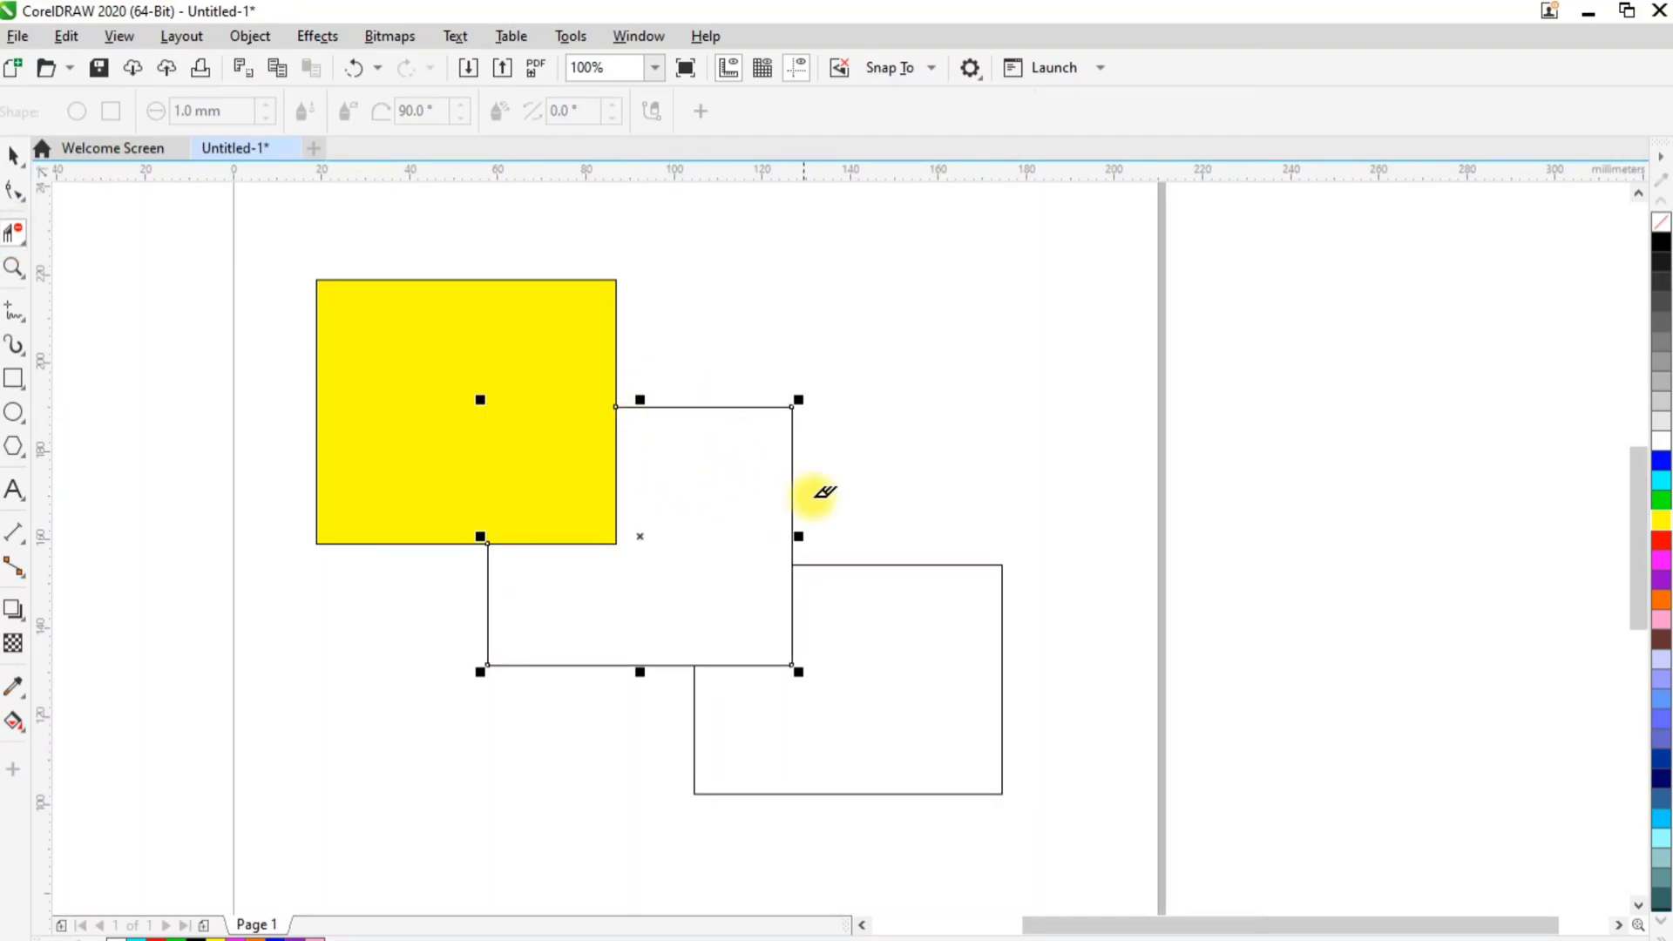
{"action": "left_click", "coordinate": [12, 158]}
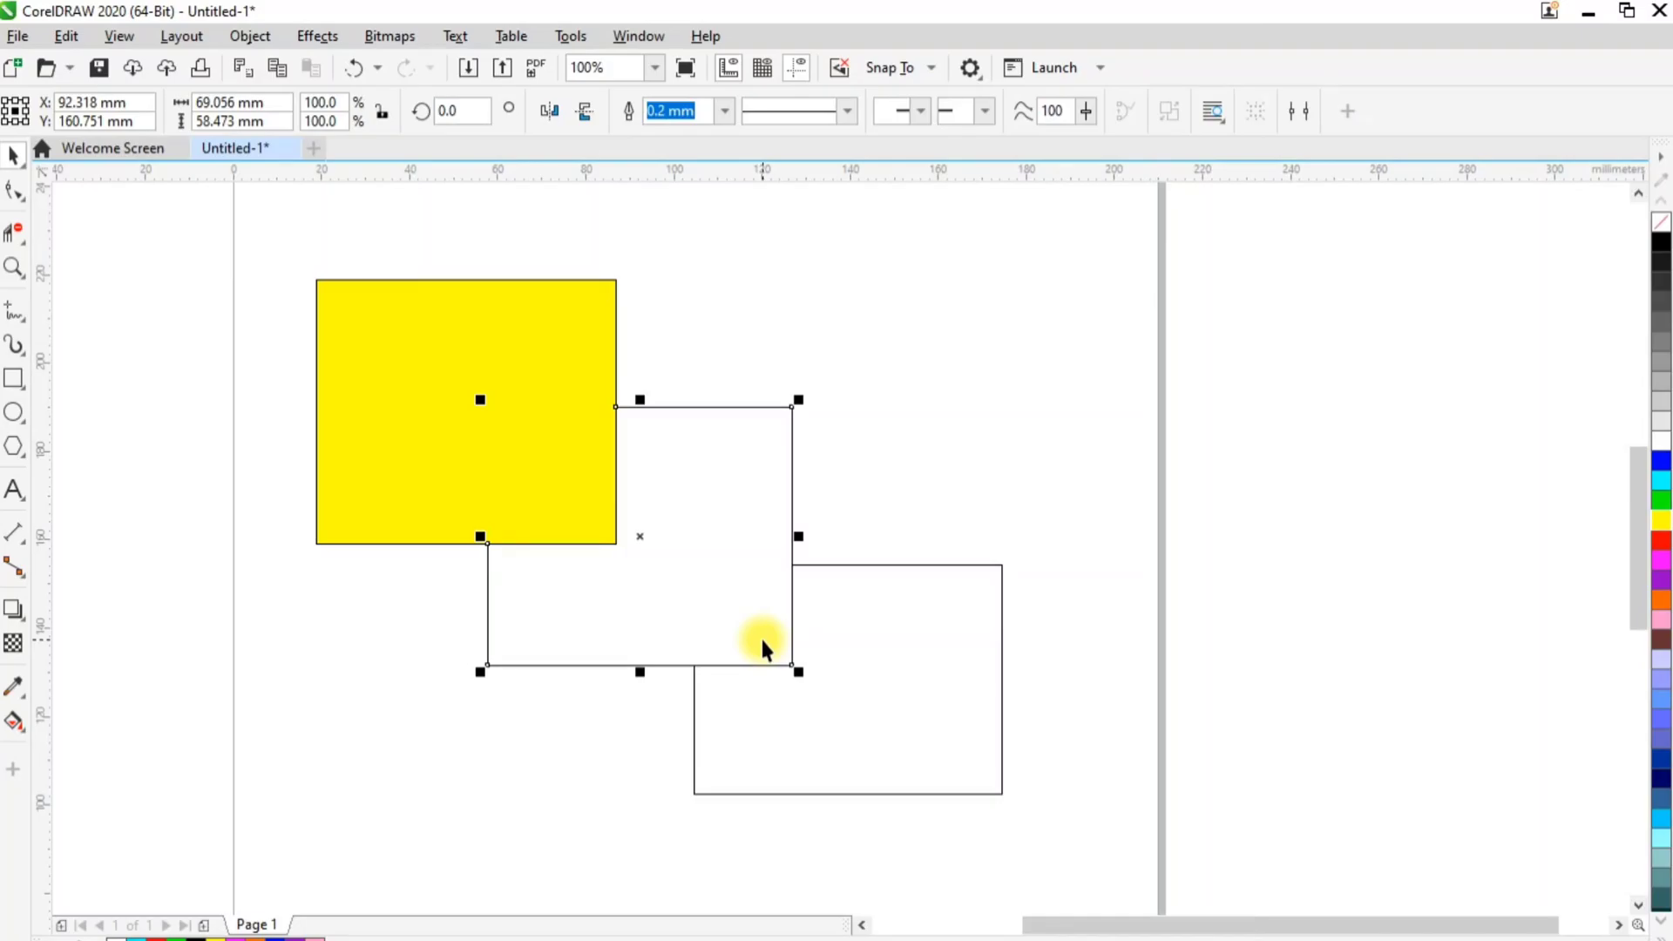
Clear all objects from the page and draw three overlapping rectangles filled red, cyan and magenta
{"action": "key", "text": "ctrl+a"}
{"action": "key", "text": "Delete"}
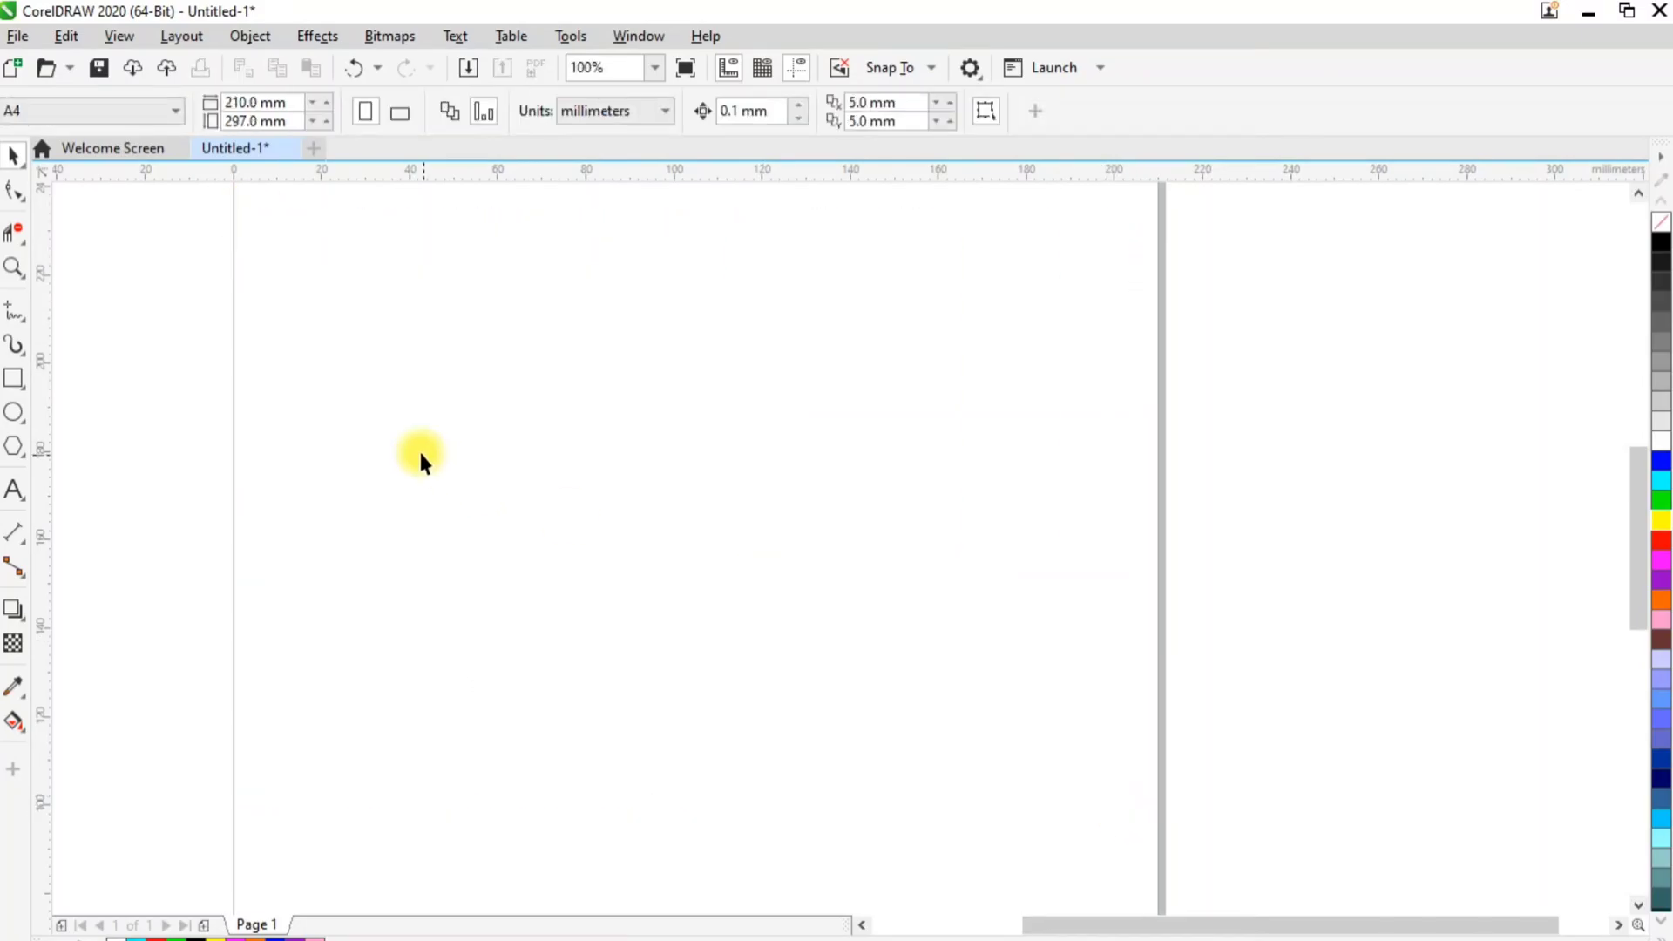
{"action": "left_click", "coordinate": [24, 244]}
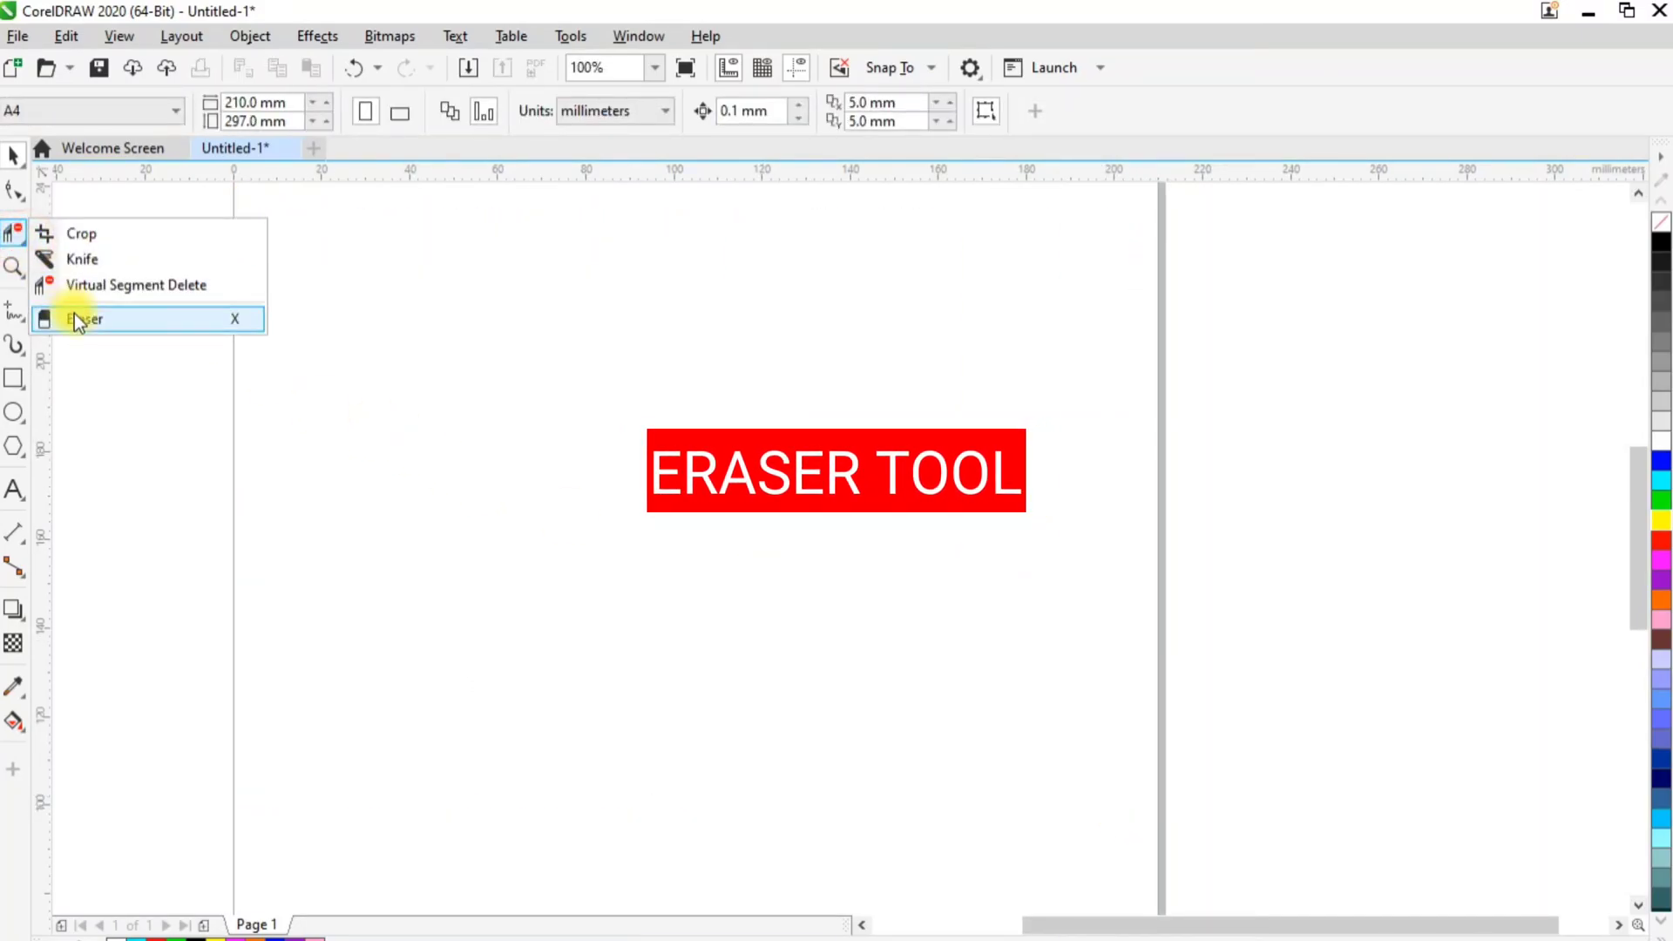
{"action": "left_click", "coordinate": [14, 380]}
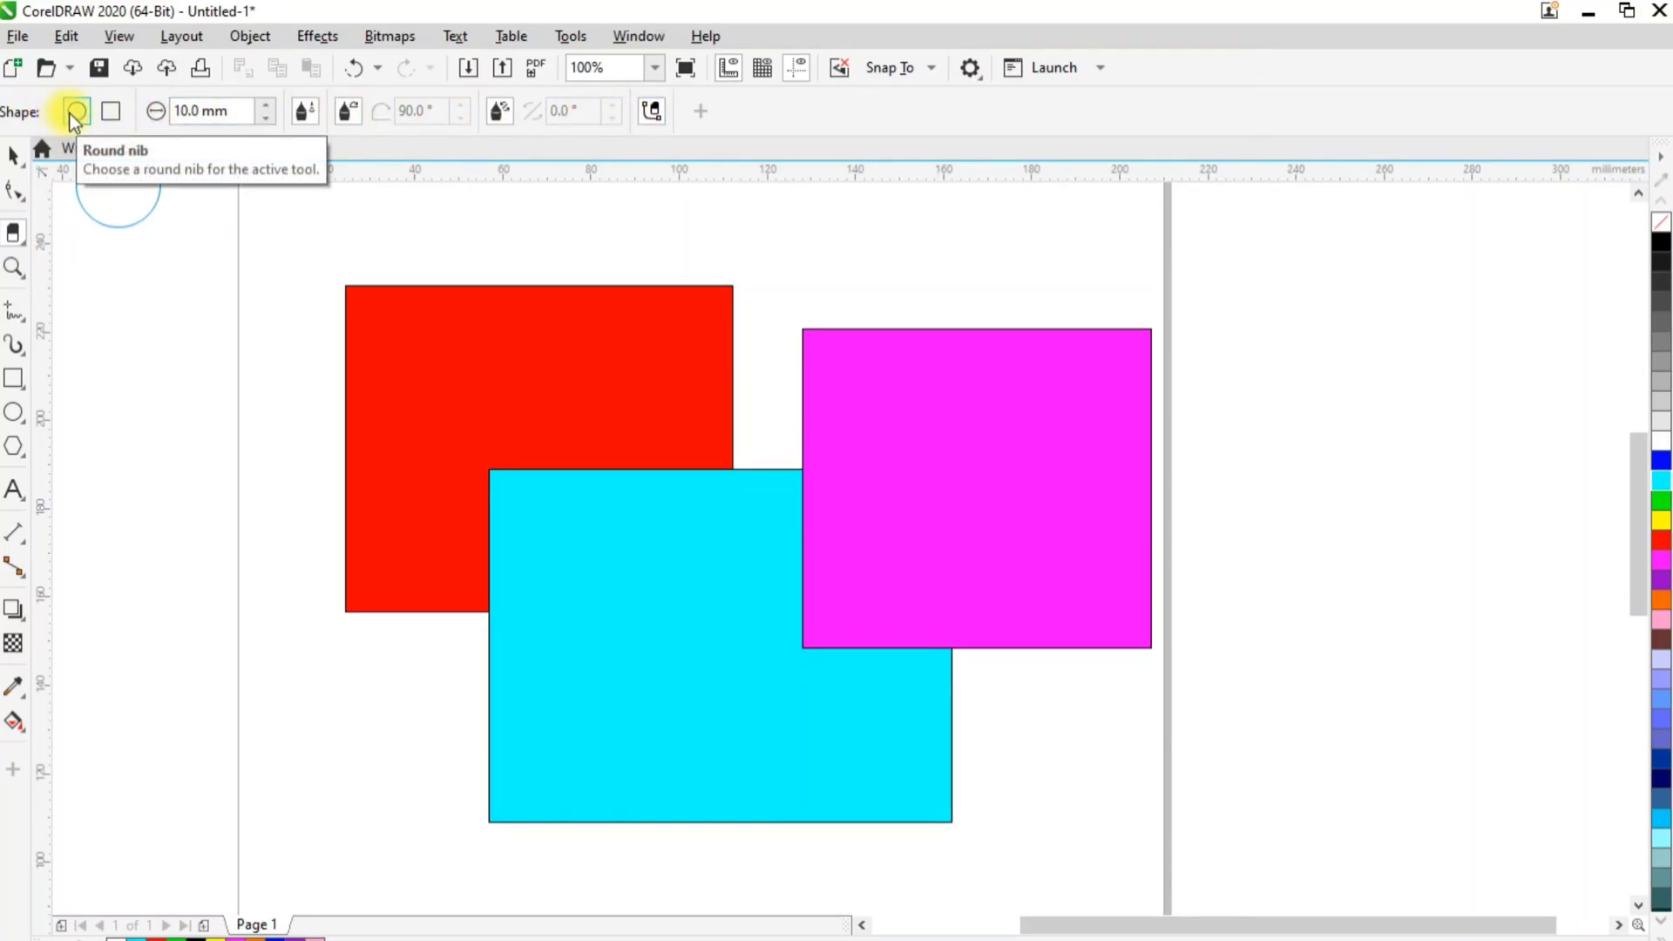
Try the Eraser's square nib, return to the round nib, and set its size to 15 mm
{"action": "left_click", "coordinate": [112, 113]}
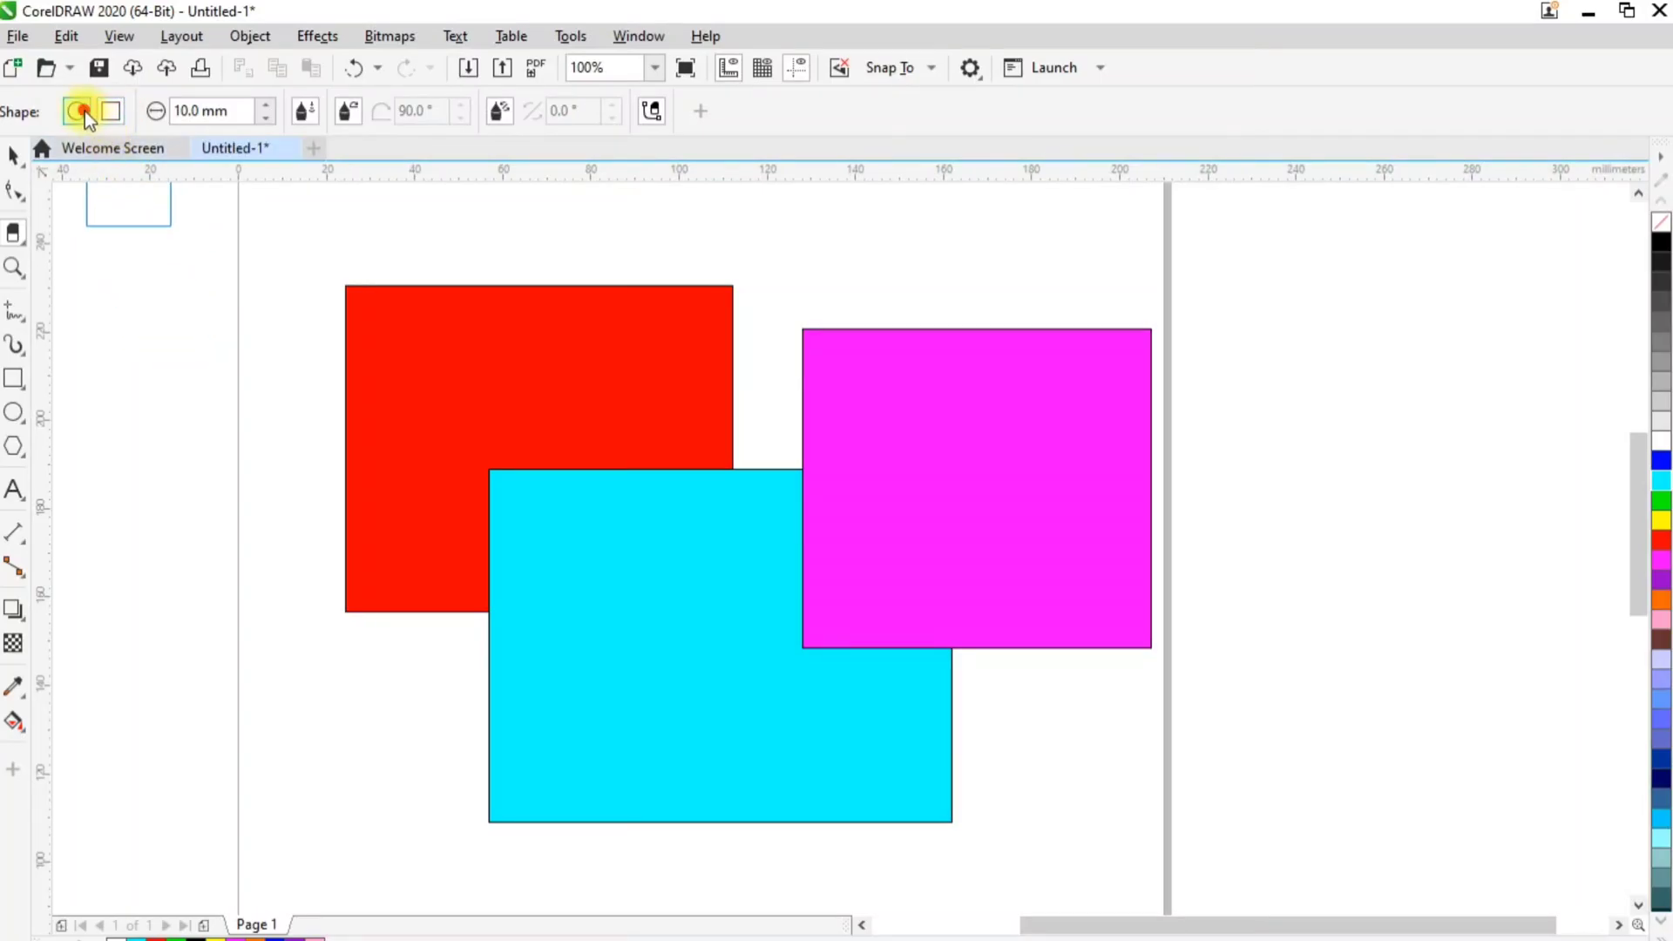
{"action": "left_click", "coordinate": [83, 112]}
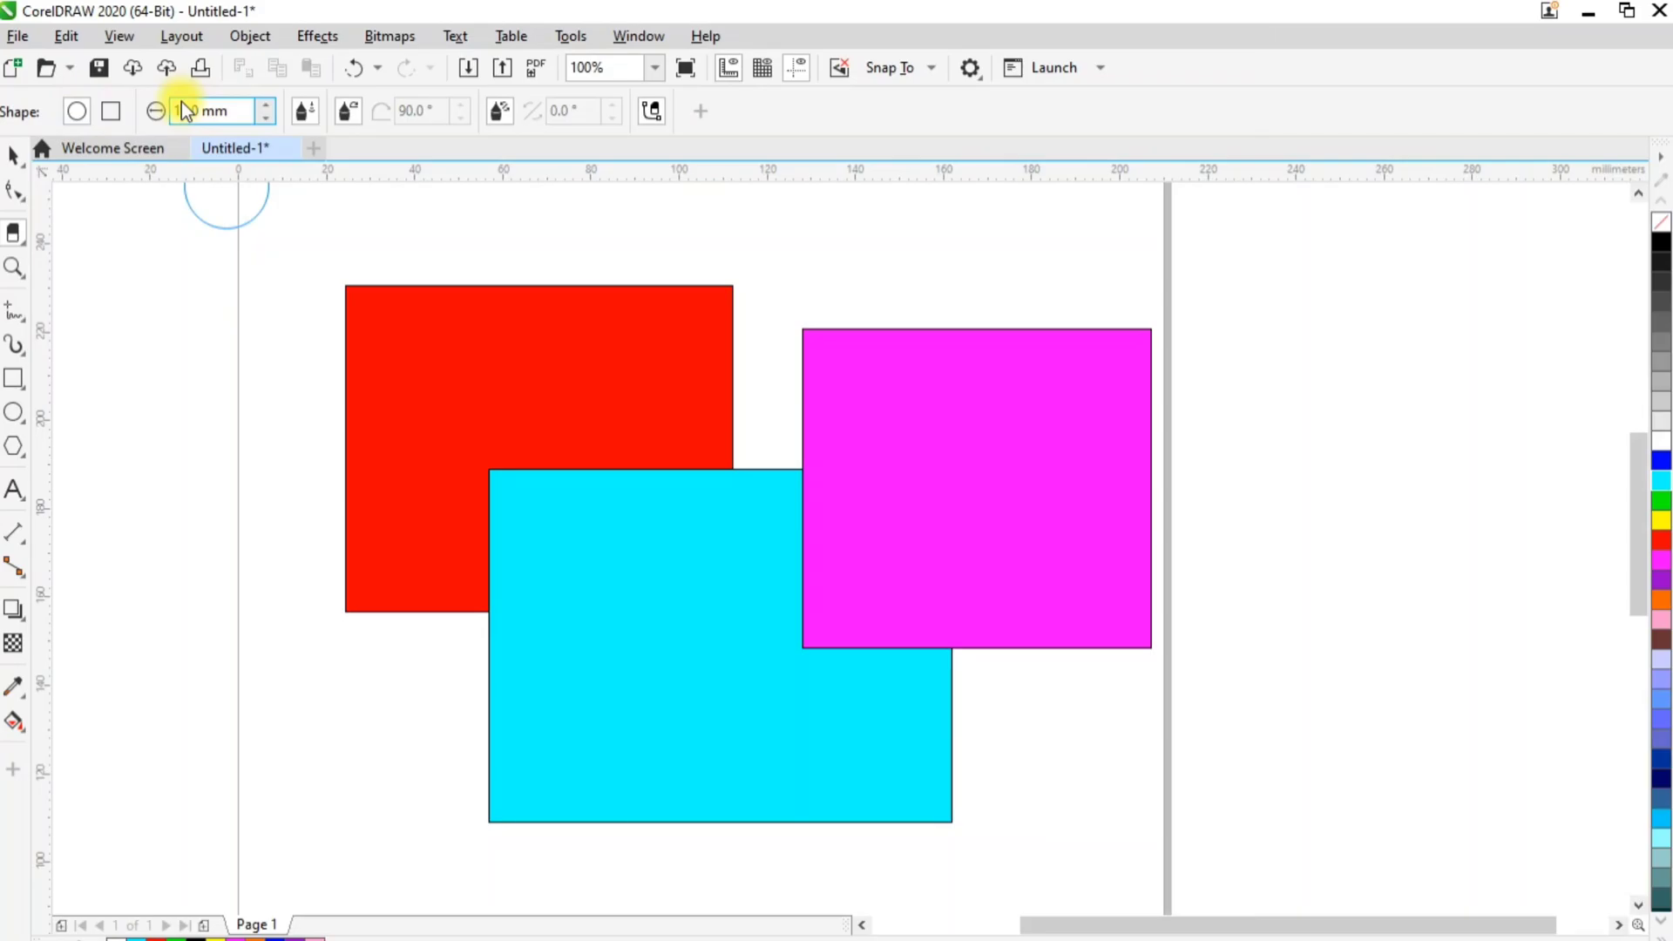
{"action": "left_click", "coordinate": [261, 106]}
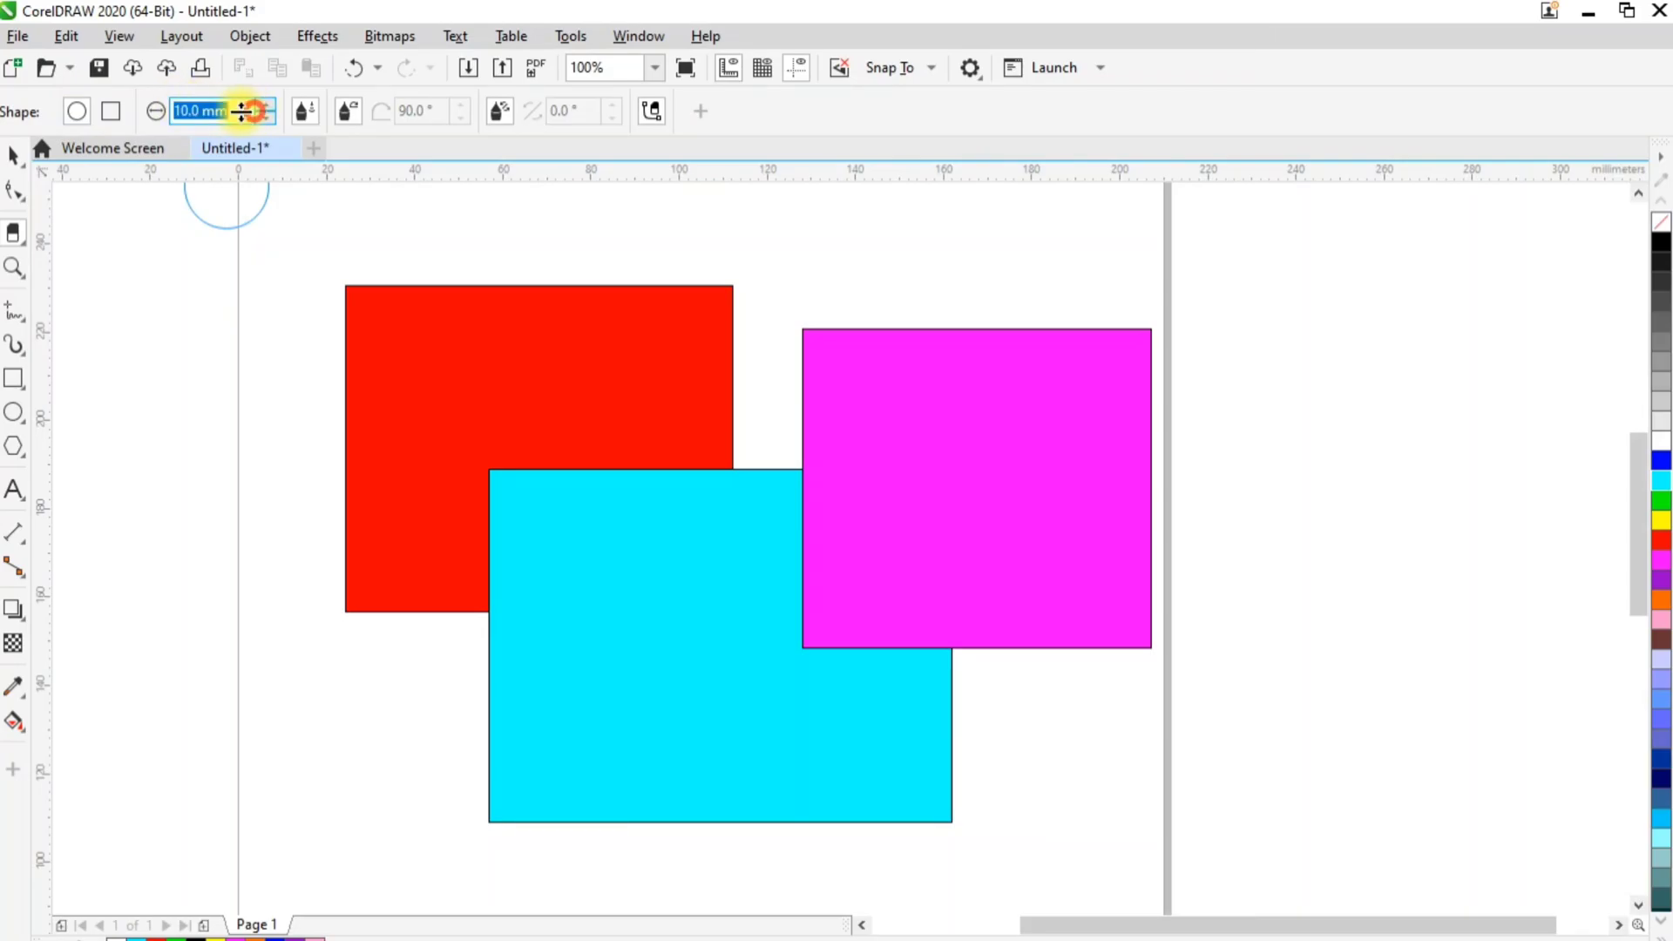
{"action": "left_click_drag", "start_coordinate": [234, 112], "coordinate": [177, 112]}
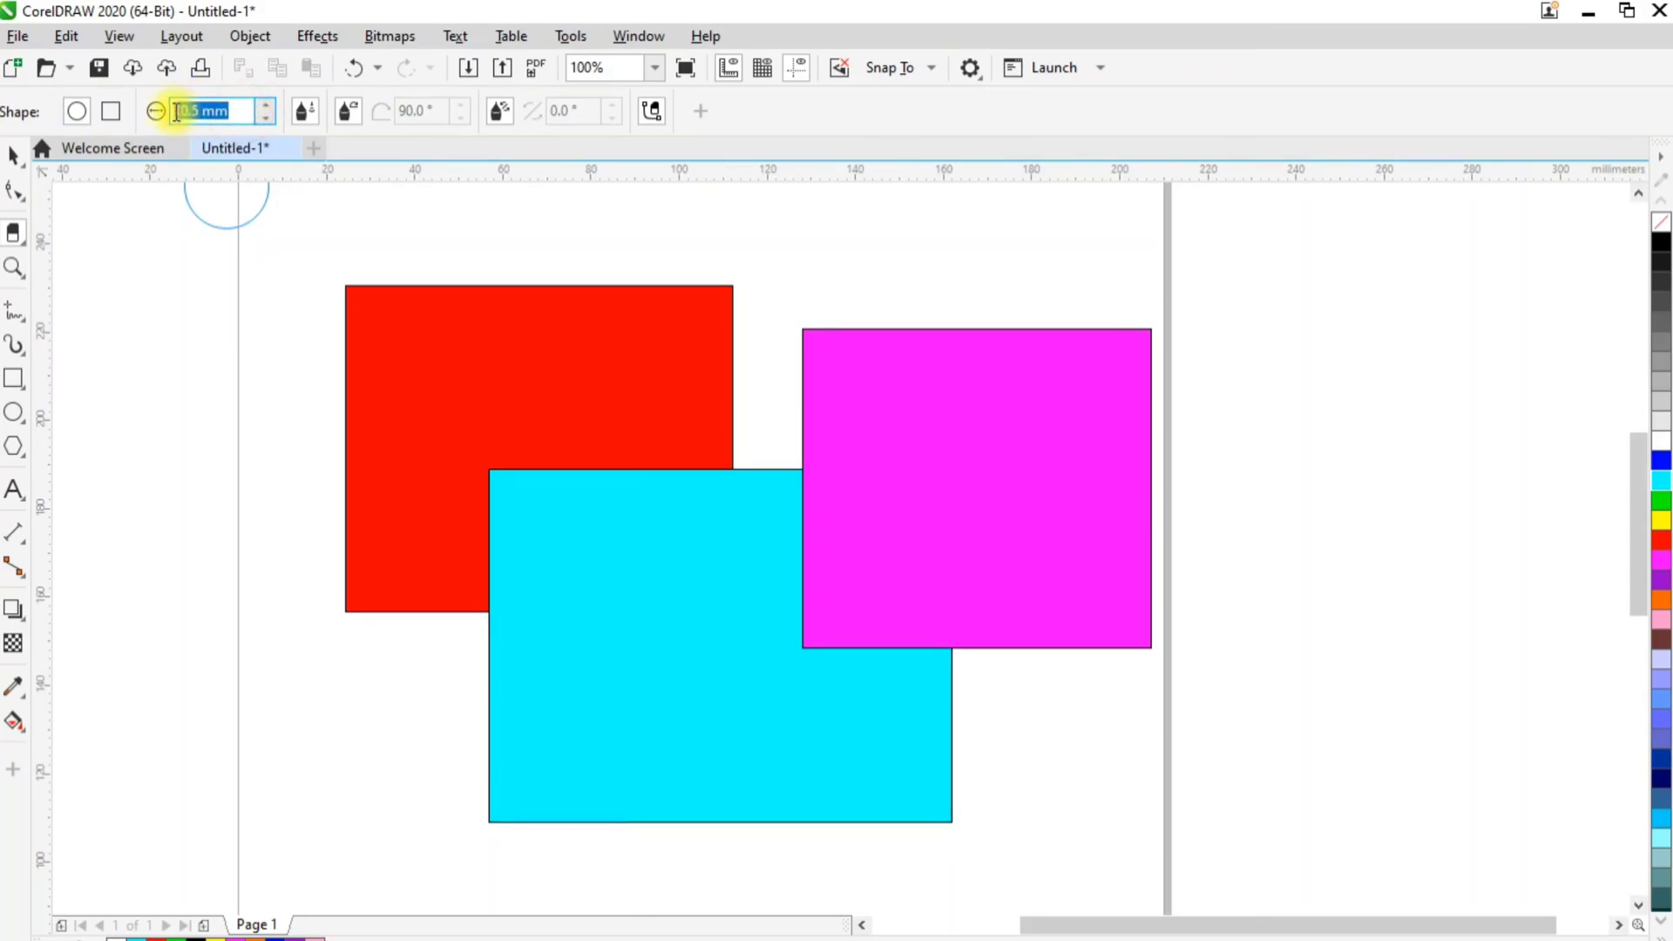
{"action": "type", "text": "15."}
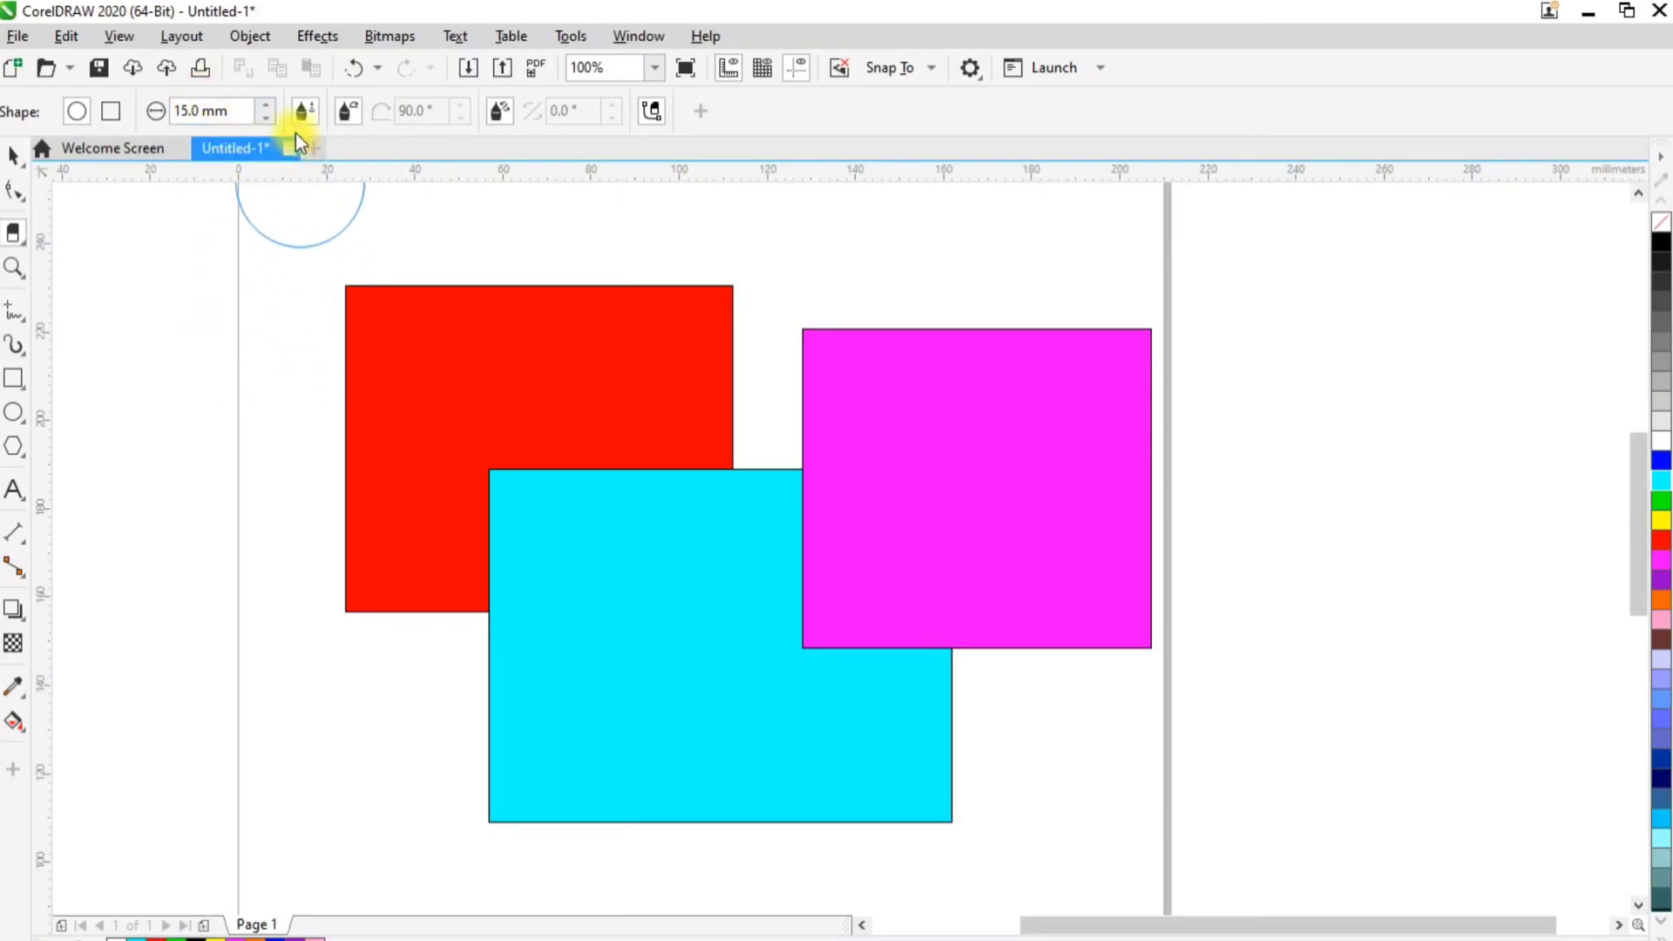
Set the Eraser nib's fixed tilt angle to 45° and its fixed bearing angle to 30°
{"action": "left_click", "coordinate": [346, 118]}
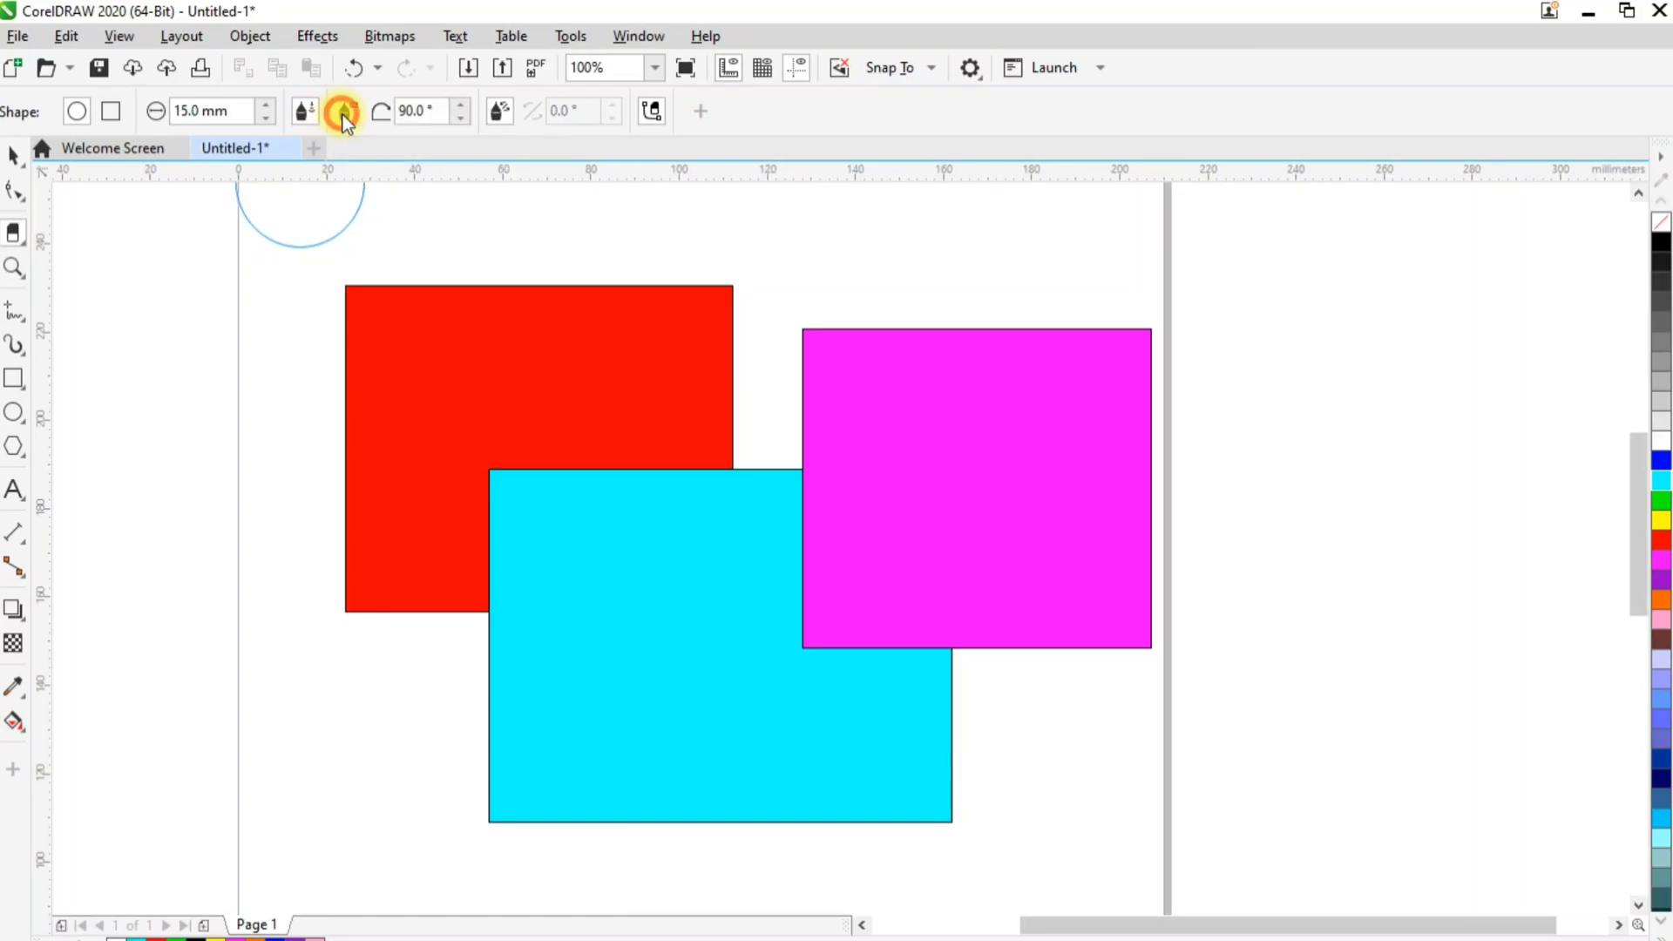
{"action": "double_click", "coordinate": [436, 110]}
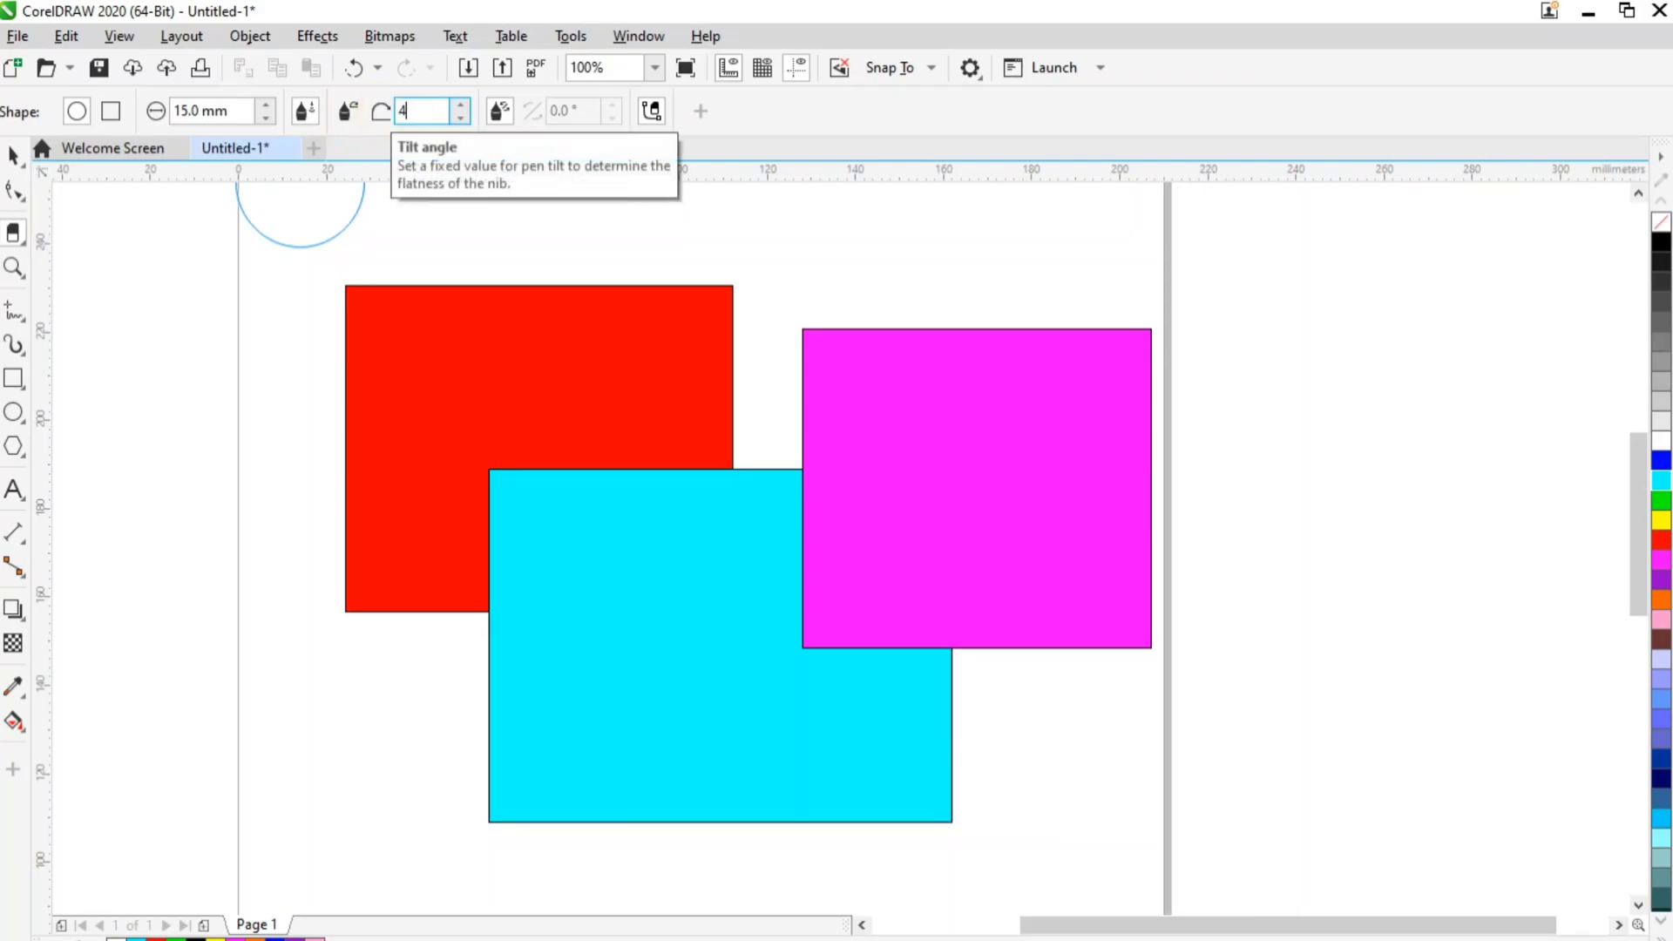
{"action": "type", "text": "45"}
{"action": "key", "text": "Return"}
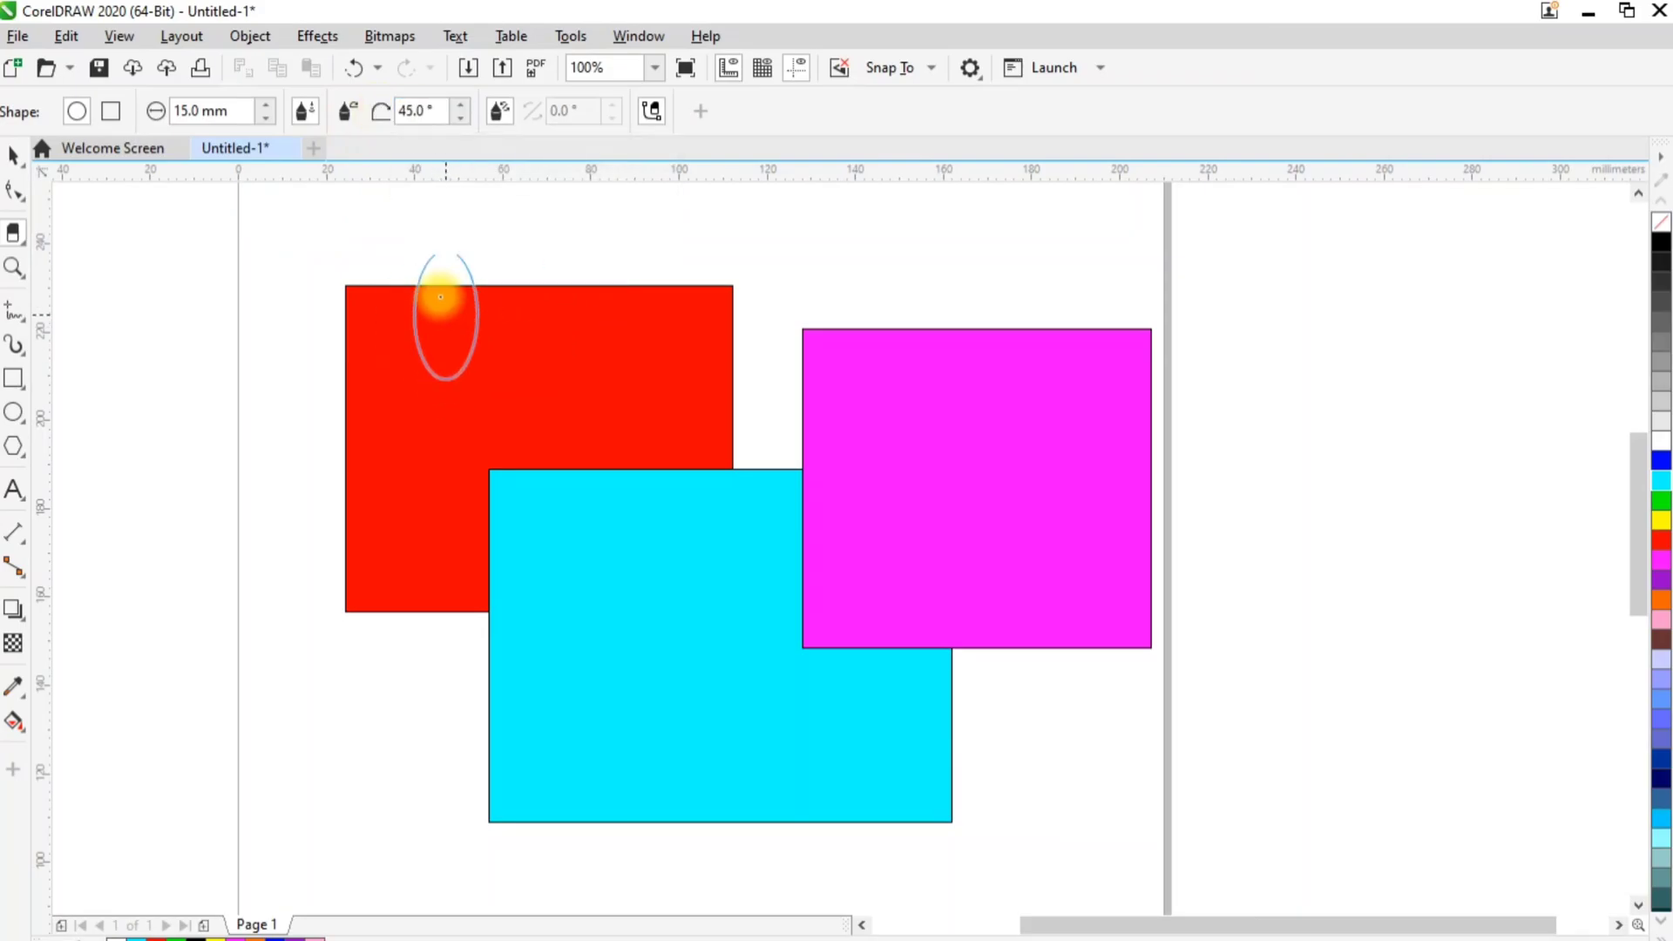
{"action": "left_click", "coordinate": [502, 113]}
{"action": "double_click", "coordinate": [564, 110]}
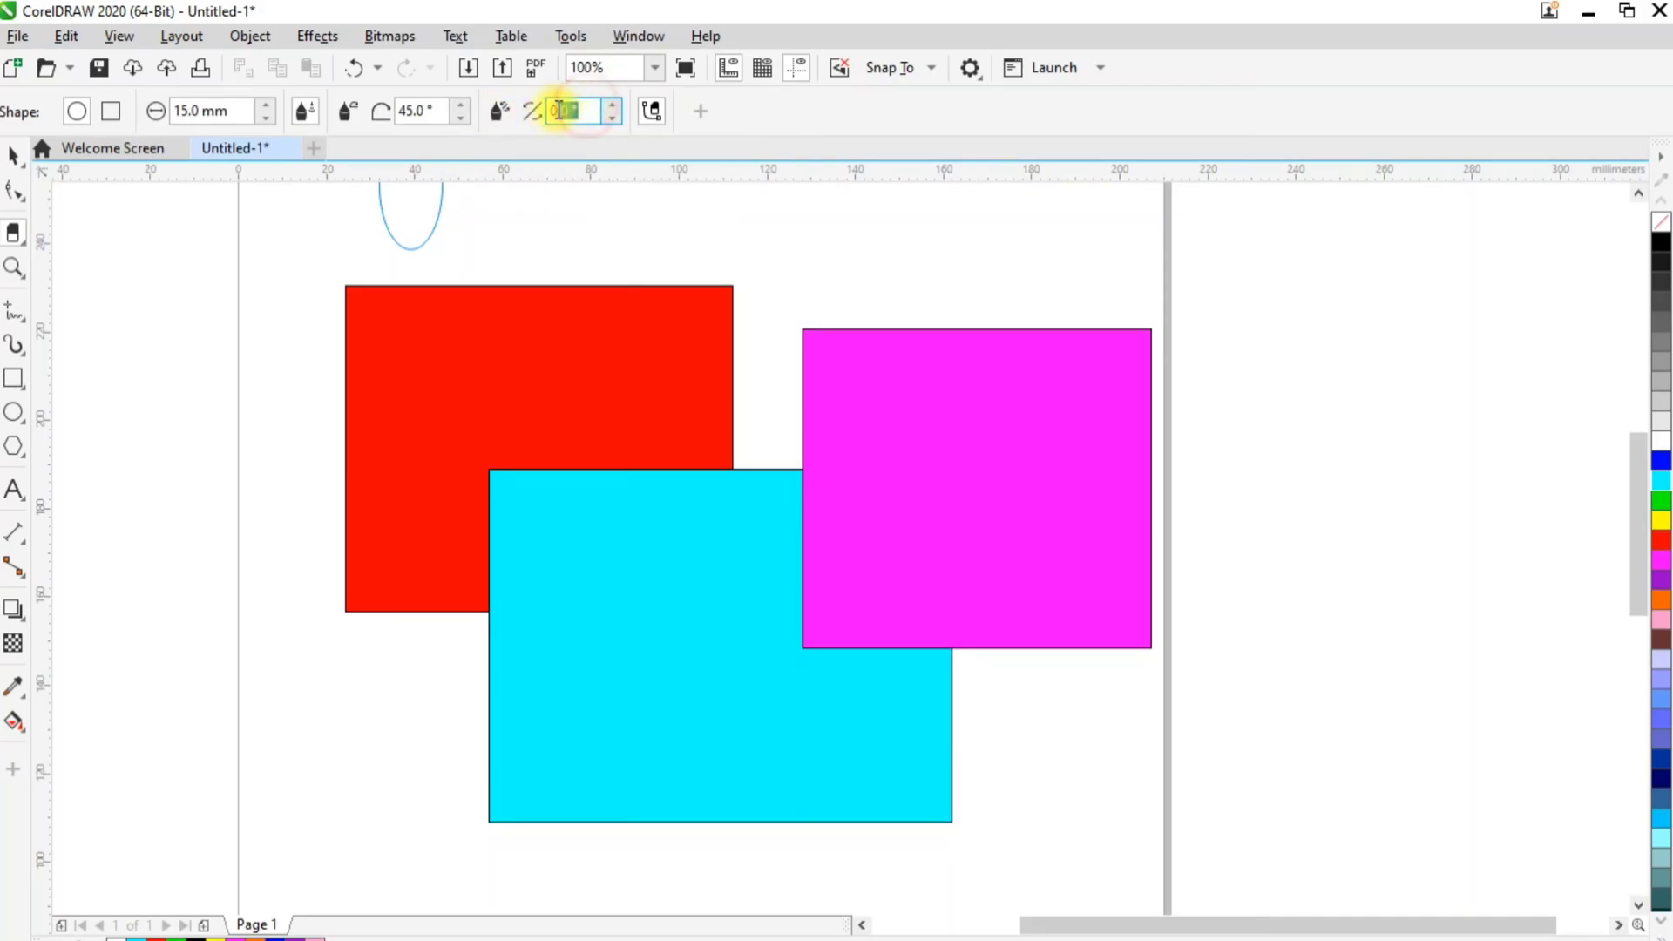
{"action": "type", "text": "3"}
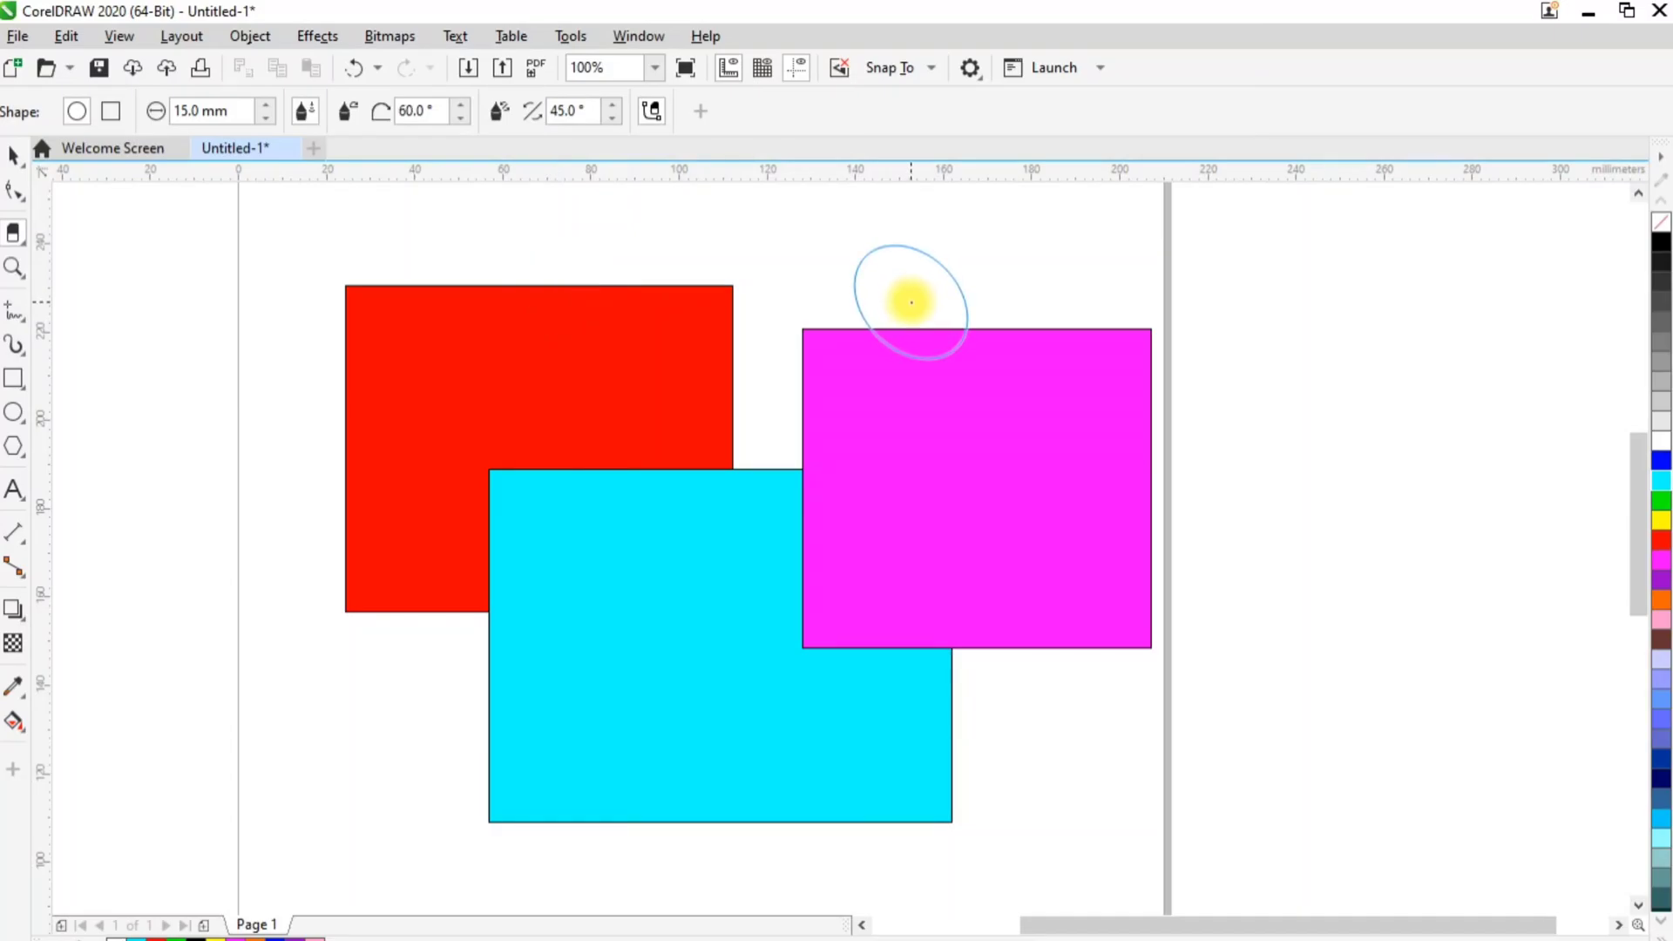
Erase freehand patches and strokes from the magenta, cyan and red rectangles, and switch back to the Pick tool
{"action": "mouse_move", "coordinate": [911, 302]}
{"action": "left_mouse_down"}
{"action": "mouse_move", "coordinate": [949, 364]}
{"action": "mouse_move", "coordinate": [904, 433]}
{"action": "mouse_move", "coordinate": [998, 545]}
{"action": "mouse_move", "coordinate": [942, 547]}
{"action": "mouse_move", "coordinate": [1057, 462]}
{"action": "mouse_move", "coordinate": [1070, 412]}
{"action": "mouse_move", "coordinate": [1020, 495]}
{"action": "mouse_move", "coordinate": [940, 496]}
{"action": "left_mouse_up"}
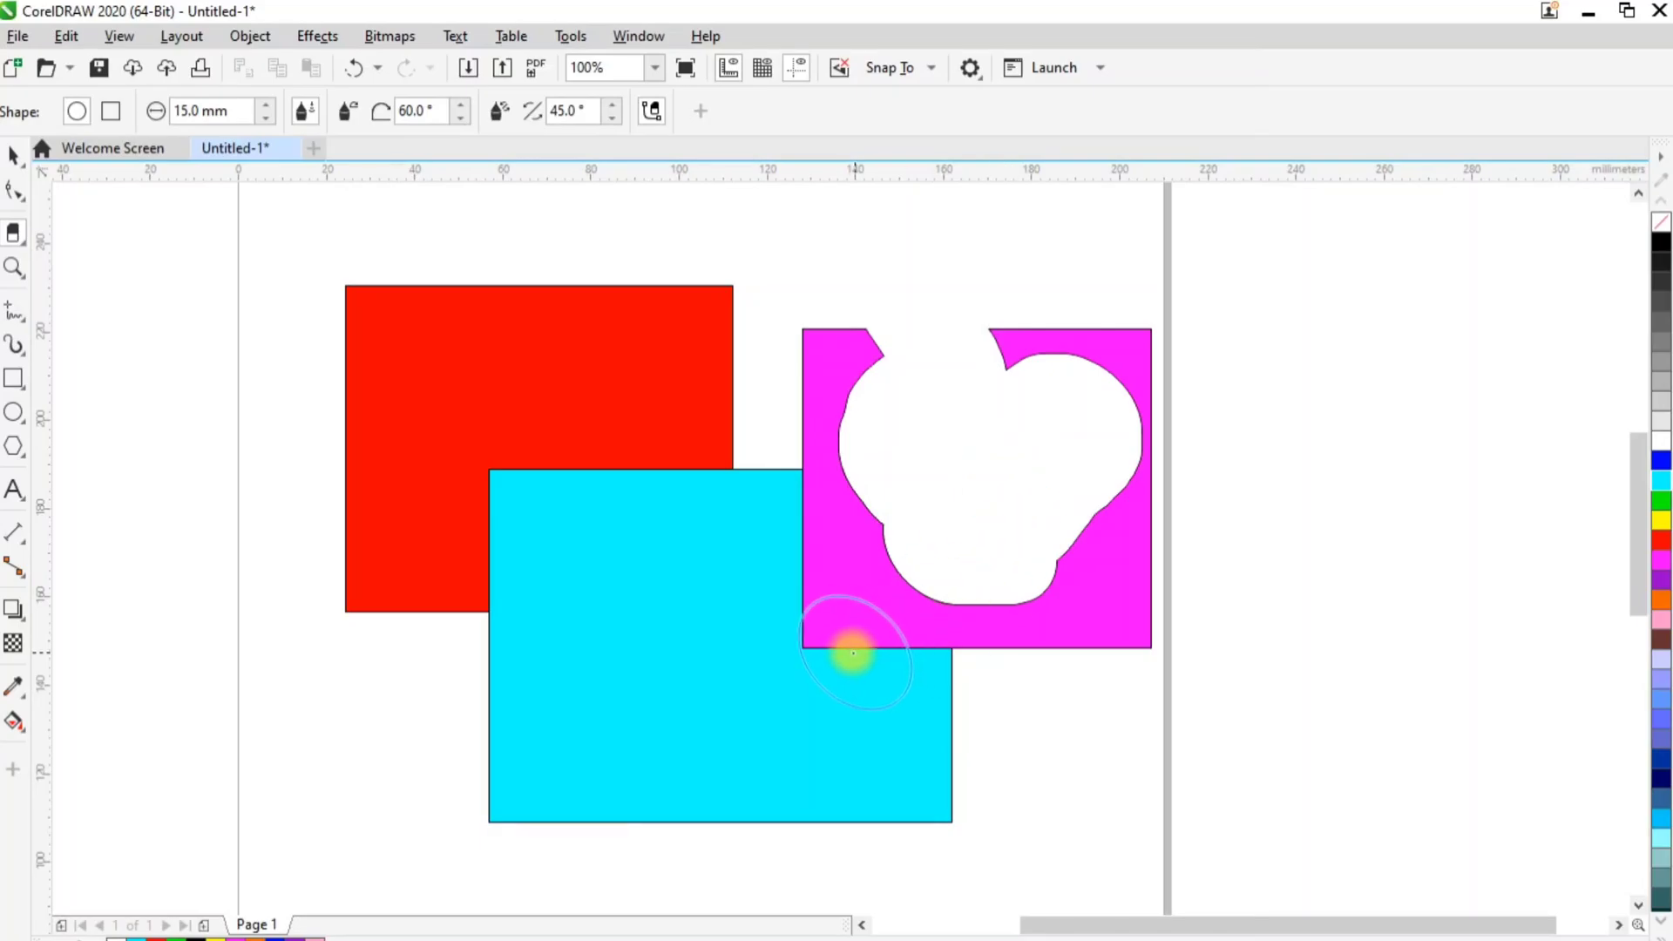
{"action": "left_click_drag", "start_coordinate": [572, 695], "coordinate": [639, 683]}
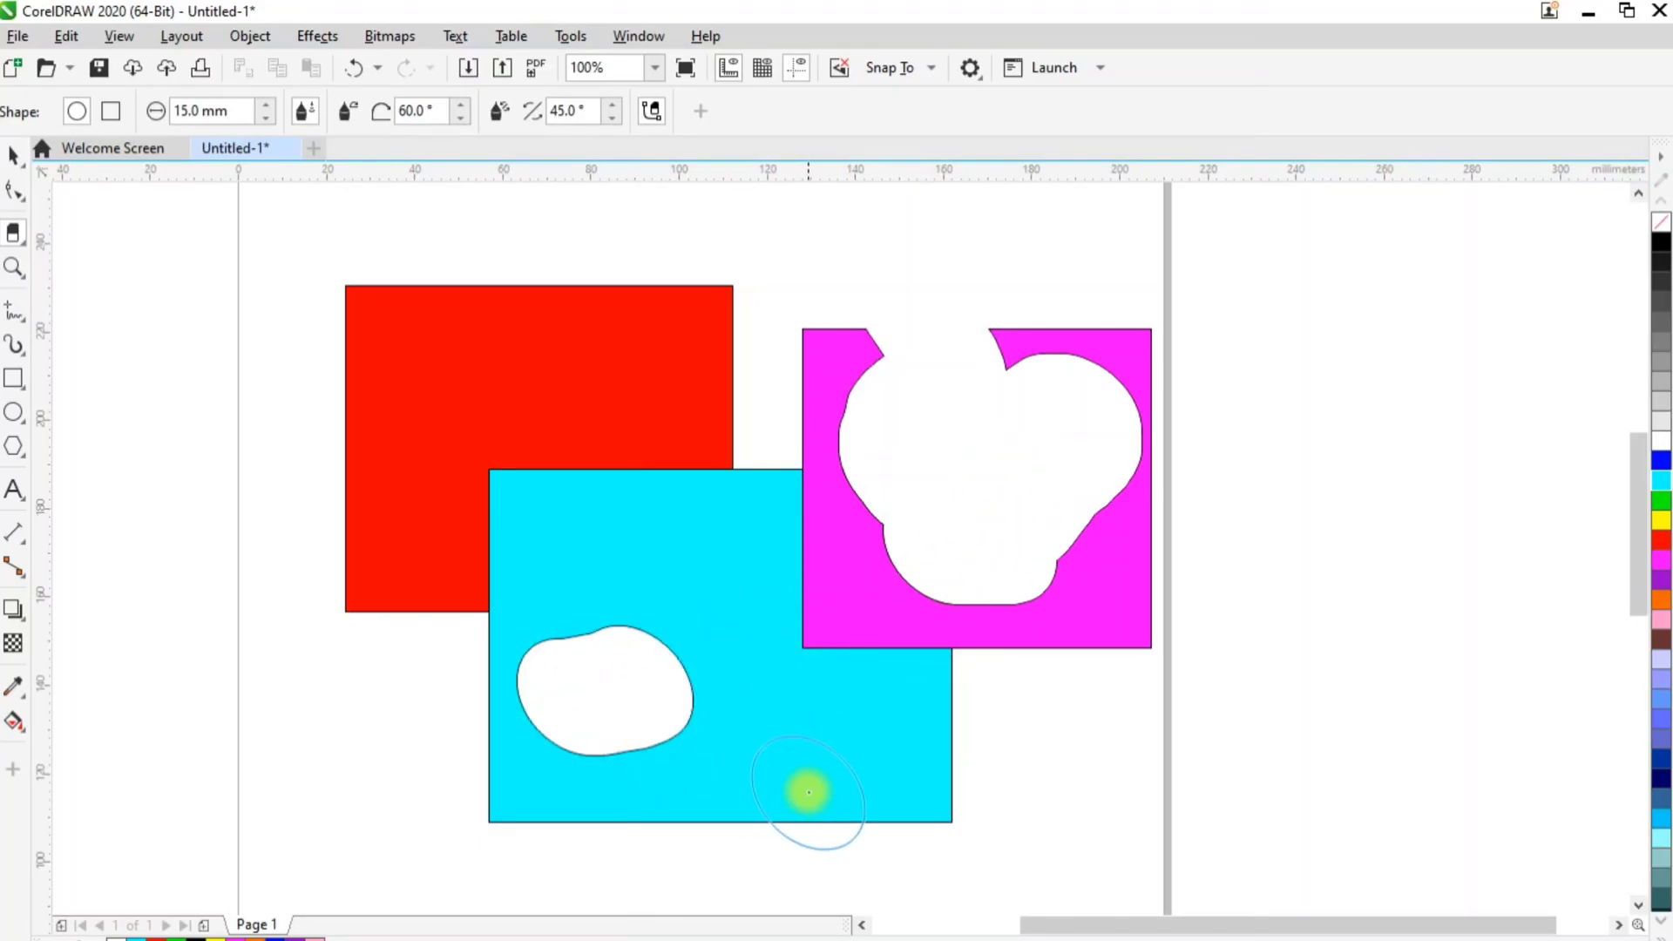
{"action": "left_click_drag", "start_coordinate": [755, 695], "coordinate": [811, 732]}
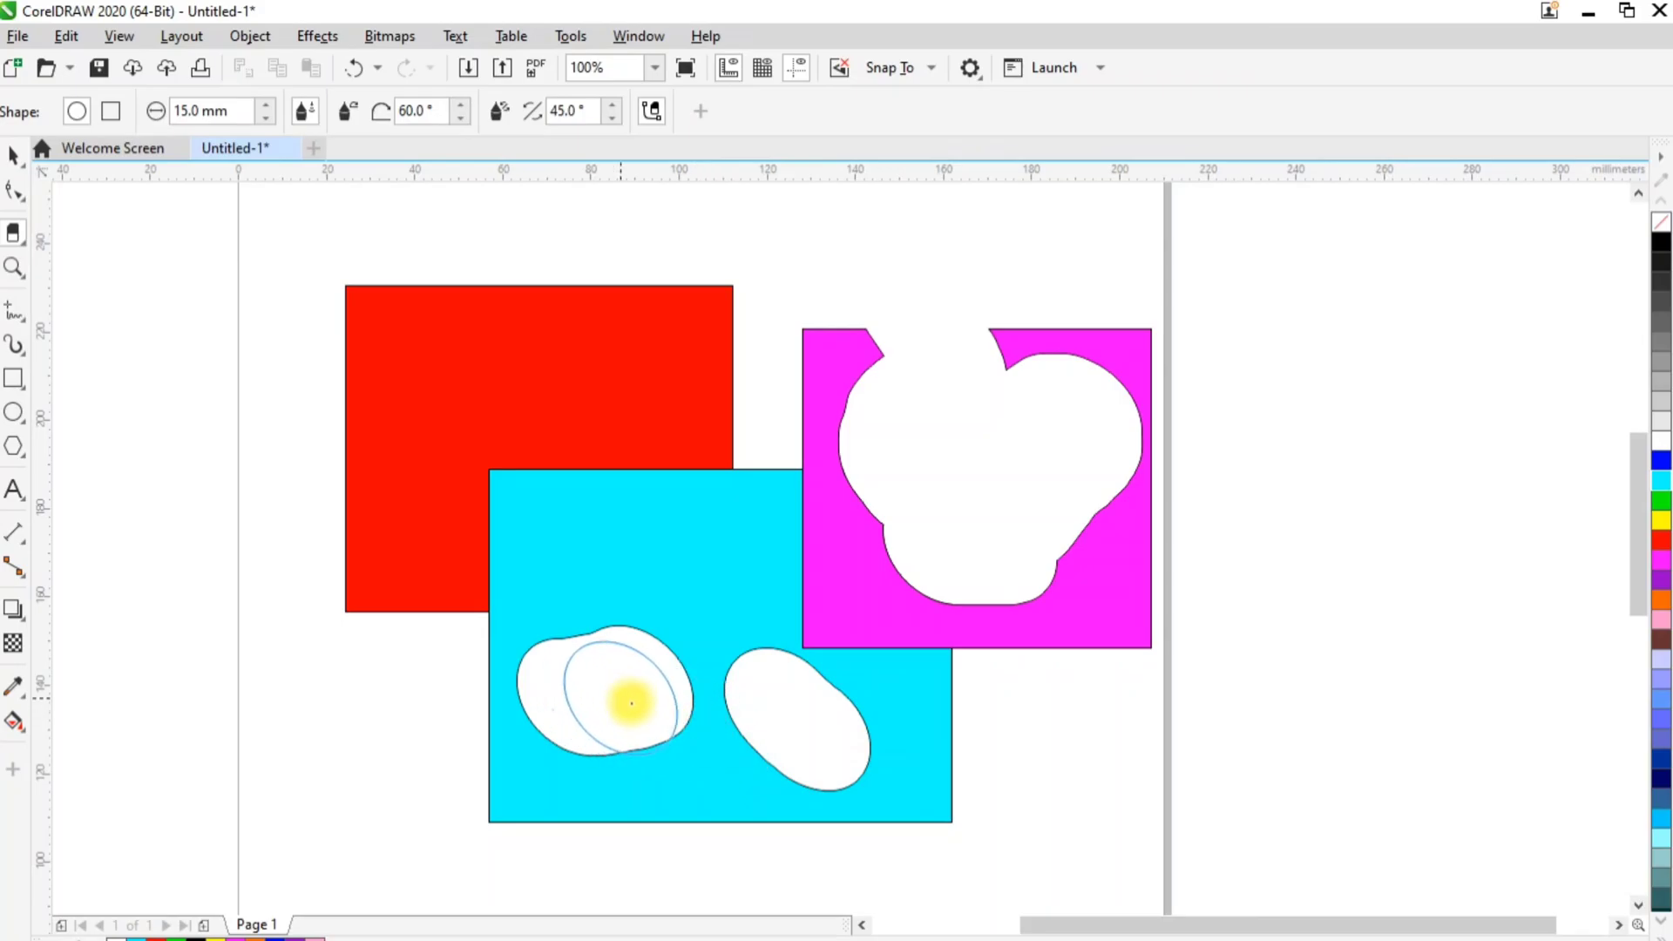
{"action": "mouse_move", "coordinate": [646, 688]}
{"action": "left_mouse_down"}
{"action": "mouse_move", "coordinate": [590, 523]}
{"action": "mouse_move", "coordinate": [796, 773]}
{"action": "mouse_move", "coordinate": [567, 353]}
{"action": "mouse_move", "coordinate": [627, 587]}
{"action": "left_mouse_up"}
{"action": "left_click", "coordinate": [13, 155]}
{"action": "left_click", "coordinate": [388, 356]}
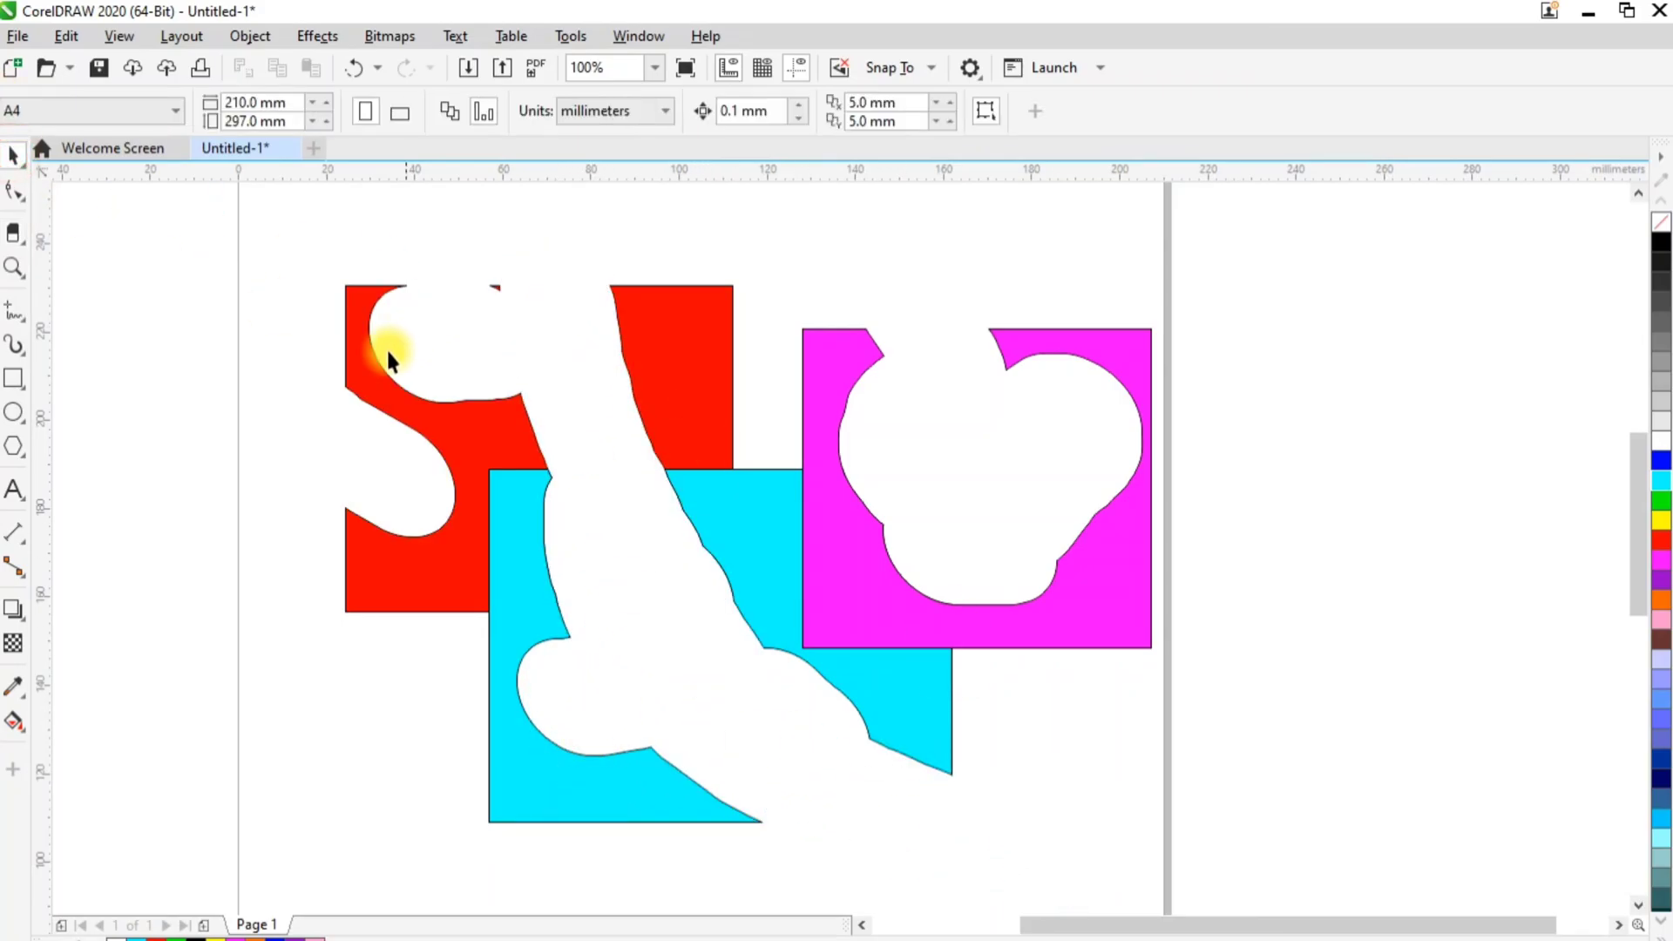
Move the cyan shape away from the red one, and shift the red shape up to stand clear of the others
{"action": "left_click", "coordinate": [526, 627]}
{"action": "left_click_drag", "start_coordinate": [527, 590], "coordinate": [605, 702]}
{"action": "left_click", "coordinate": [467, 572]}
{"action": "left_click_drag", "start_coordinate": [467, 572], "coordinate": [447, 493]}
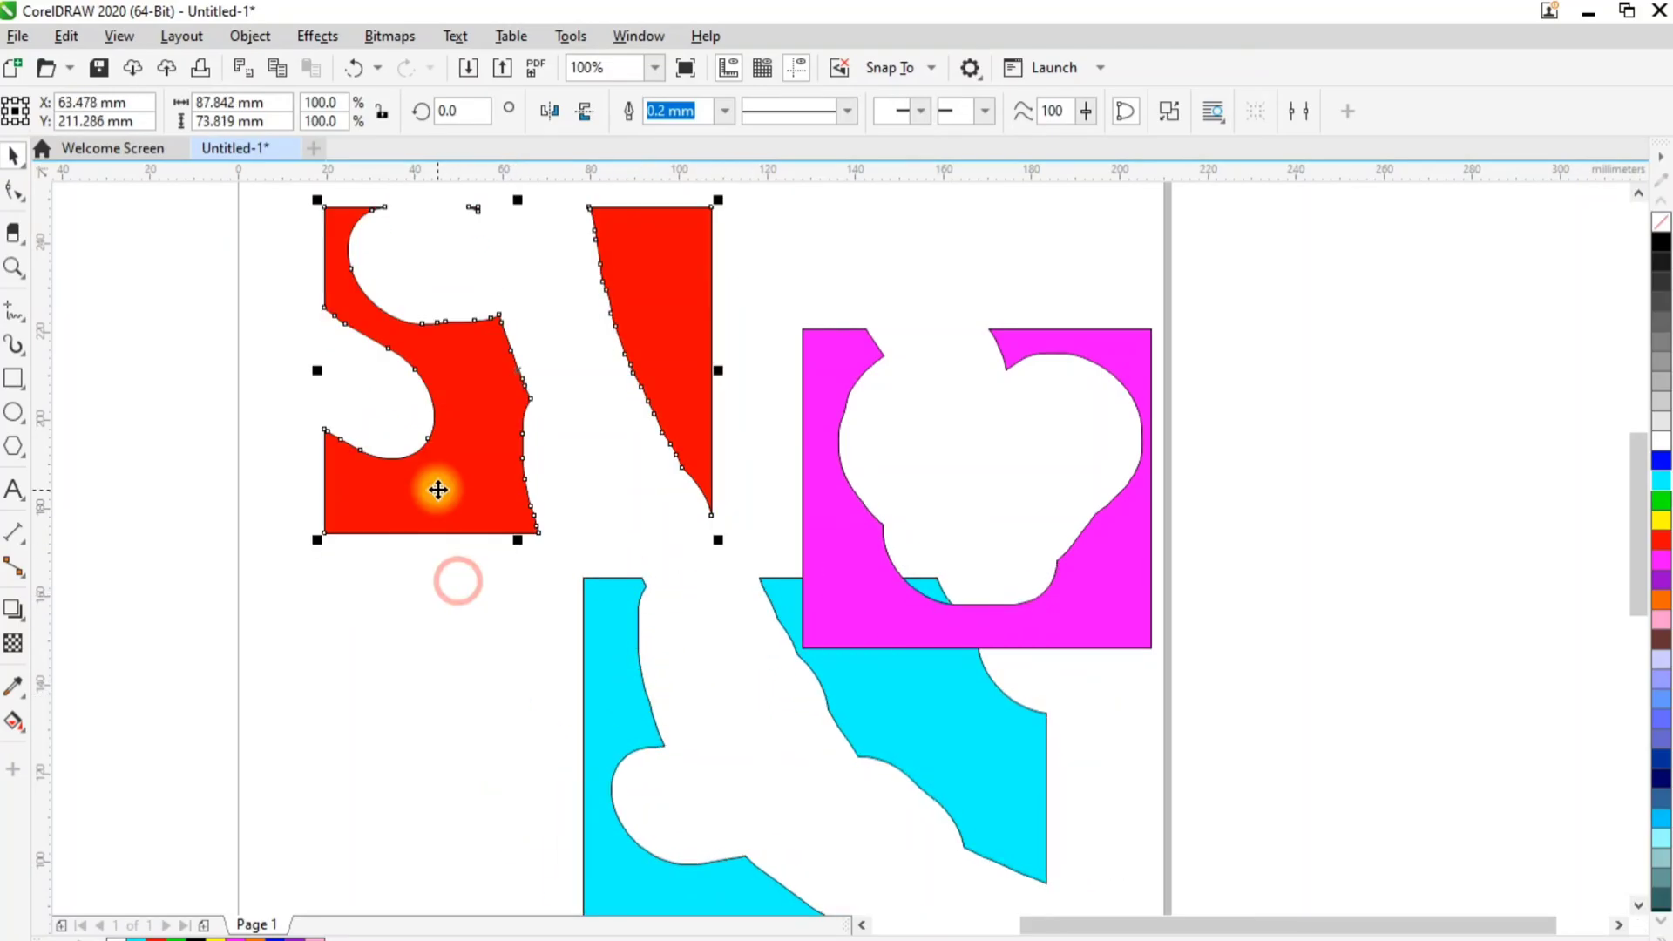
{"action": "left_click_drag", "start_coordinate": [468, 555], "coordinate": [468, 558]}
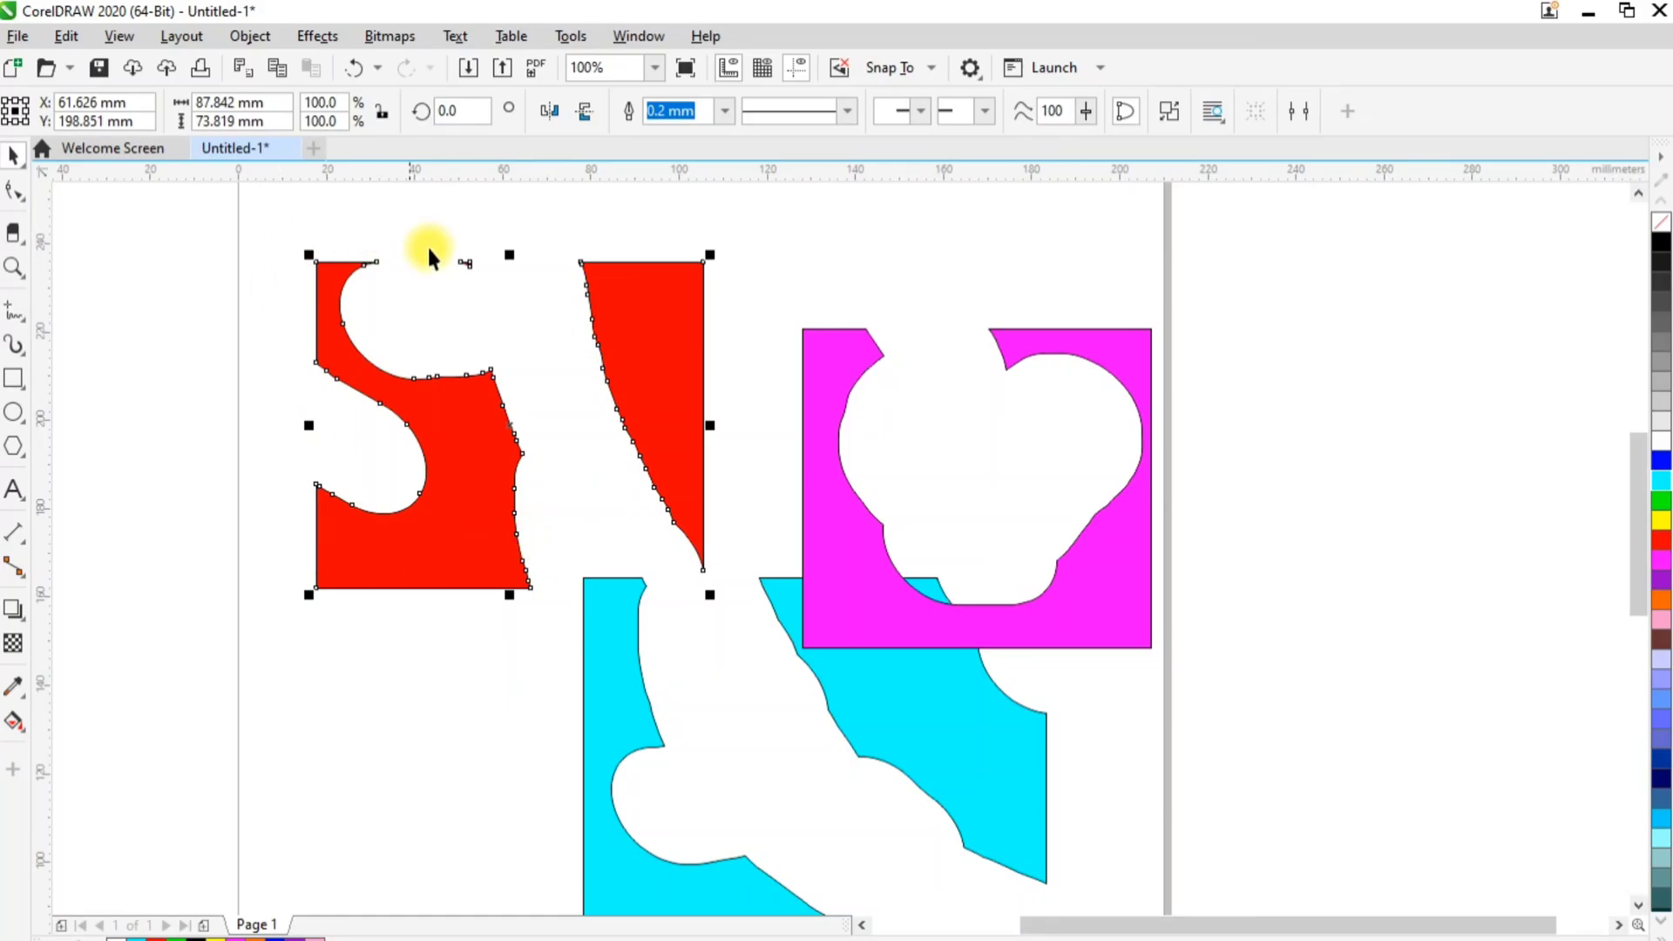
Break the erased red curve apart and move its two large pieces away from each other
{"action": "right_click", "coordinate": [637, 291]}
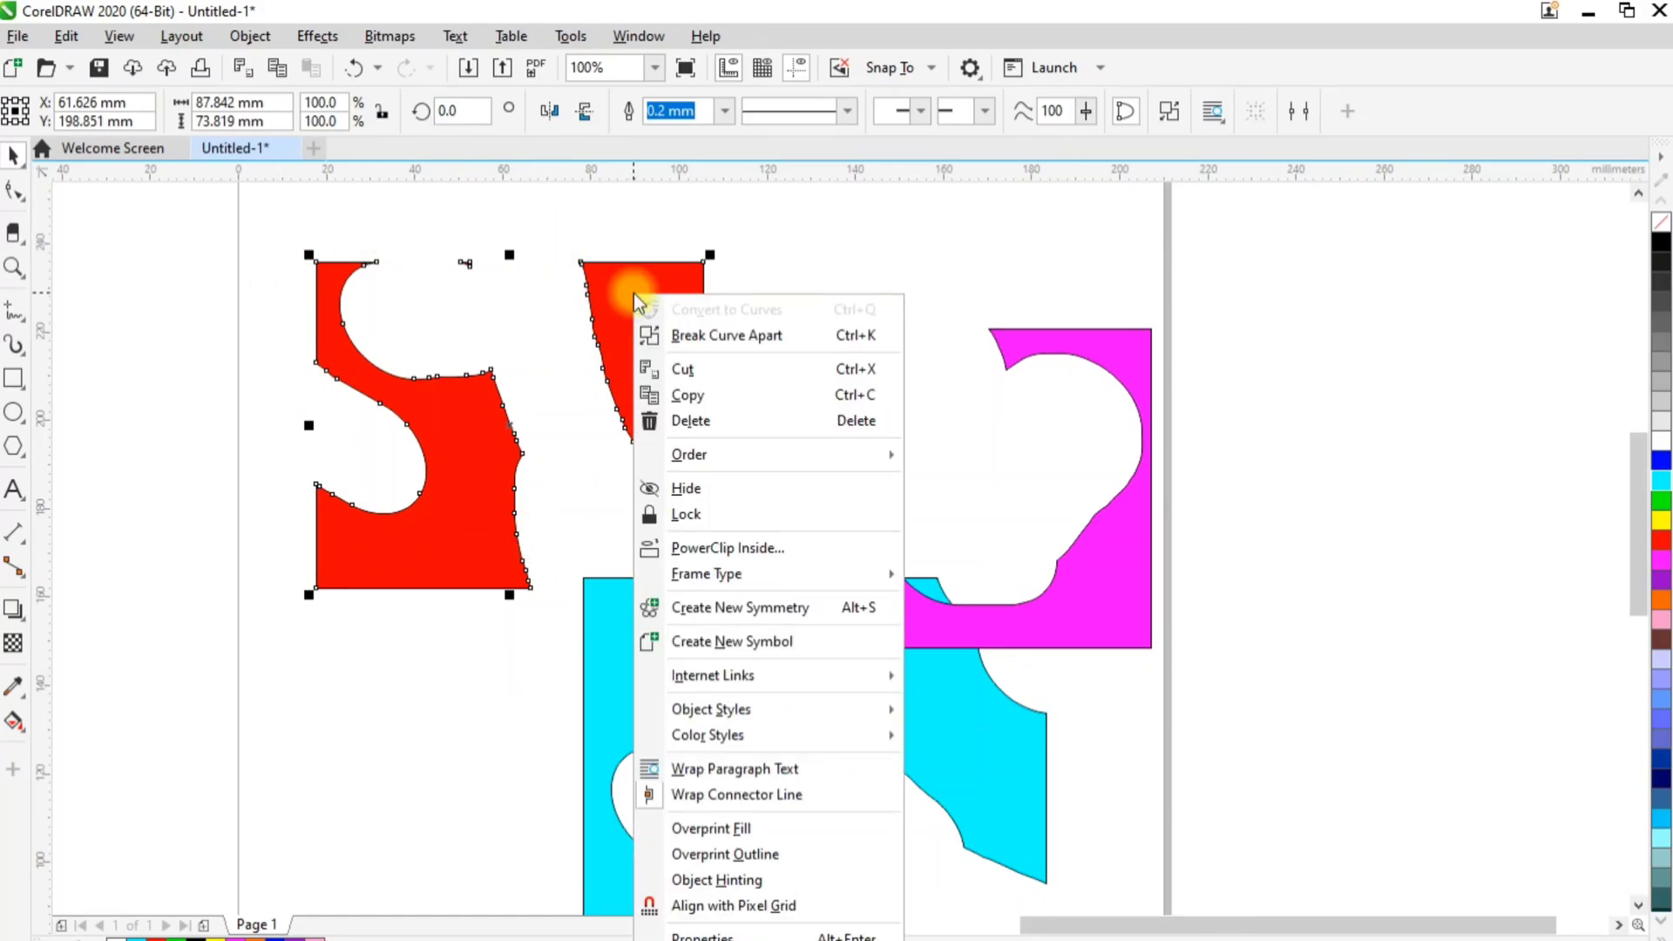
{"action": "left_click", "coordinate": [676, 336]}
{"action": "left_click", "coordinate": [766, 224]}
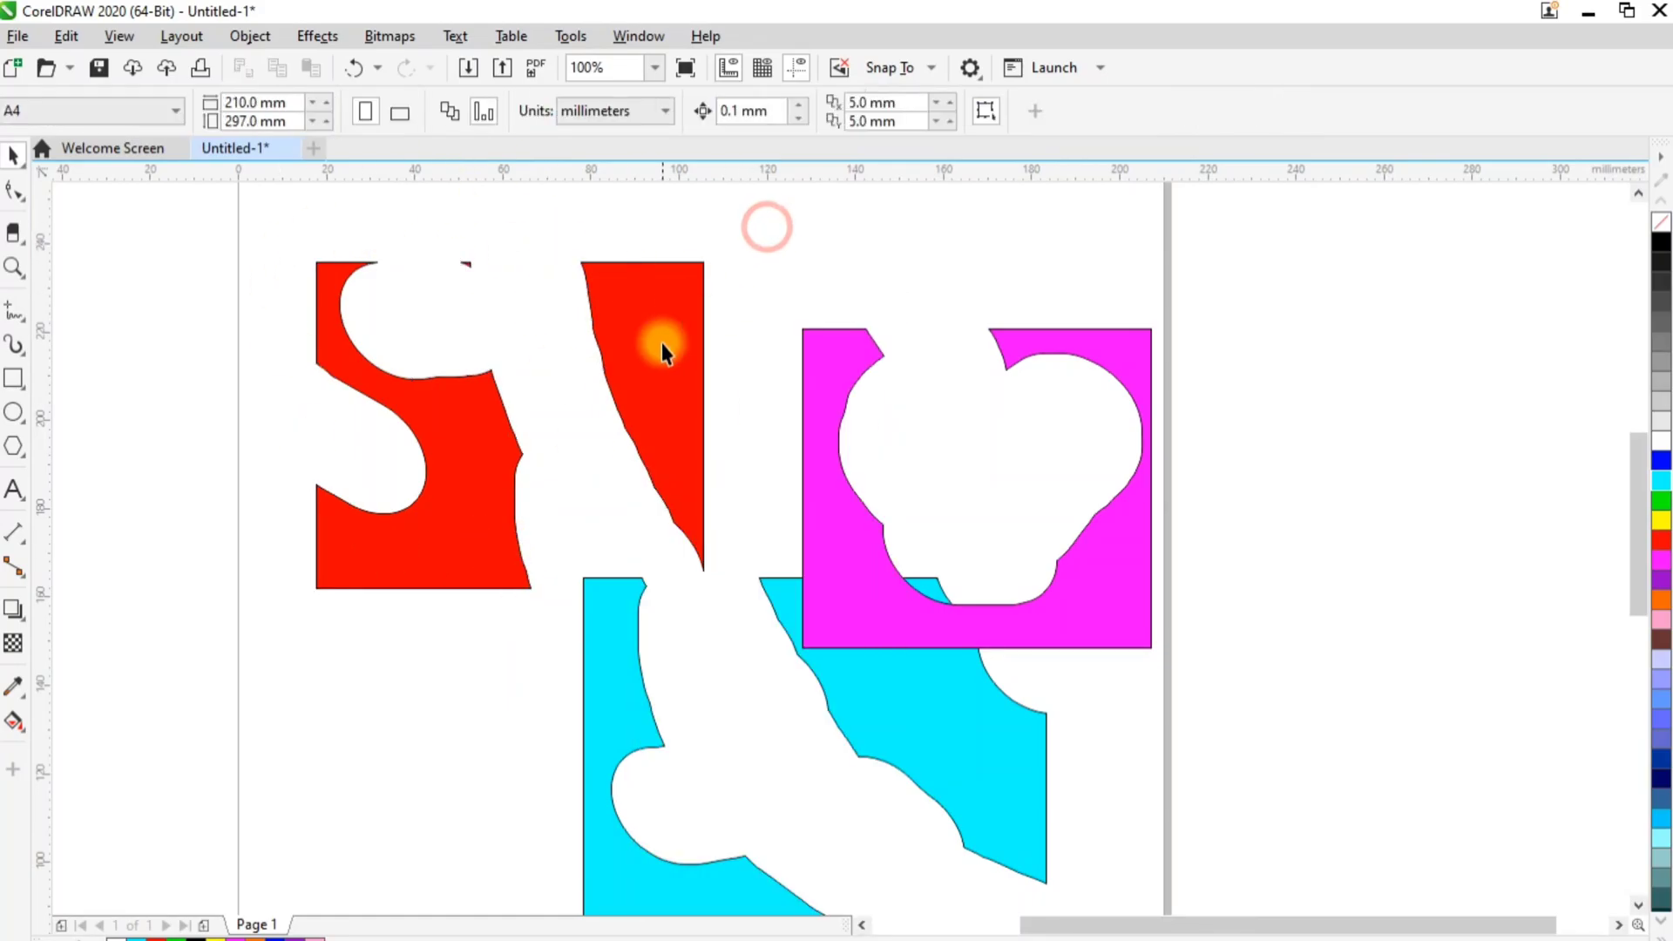
{"action": "left_click", "coordinate": [645, 403]}
{"action": "left_click_drag", "start_coordinate": [645, 403], "coordinate": [684, 333]}
{"action": "left_click_drag", "start_coordinate": [453, 505], "coordinate": [319, 503]}
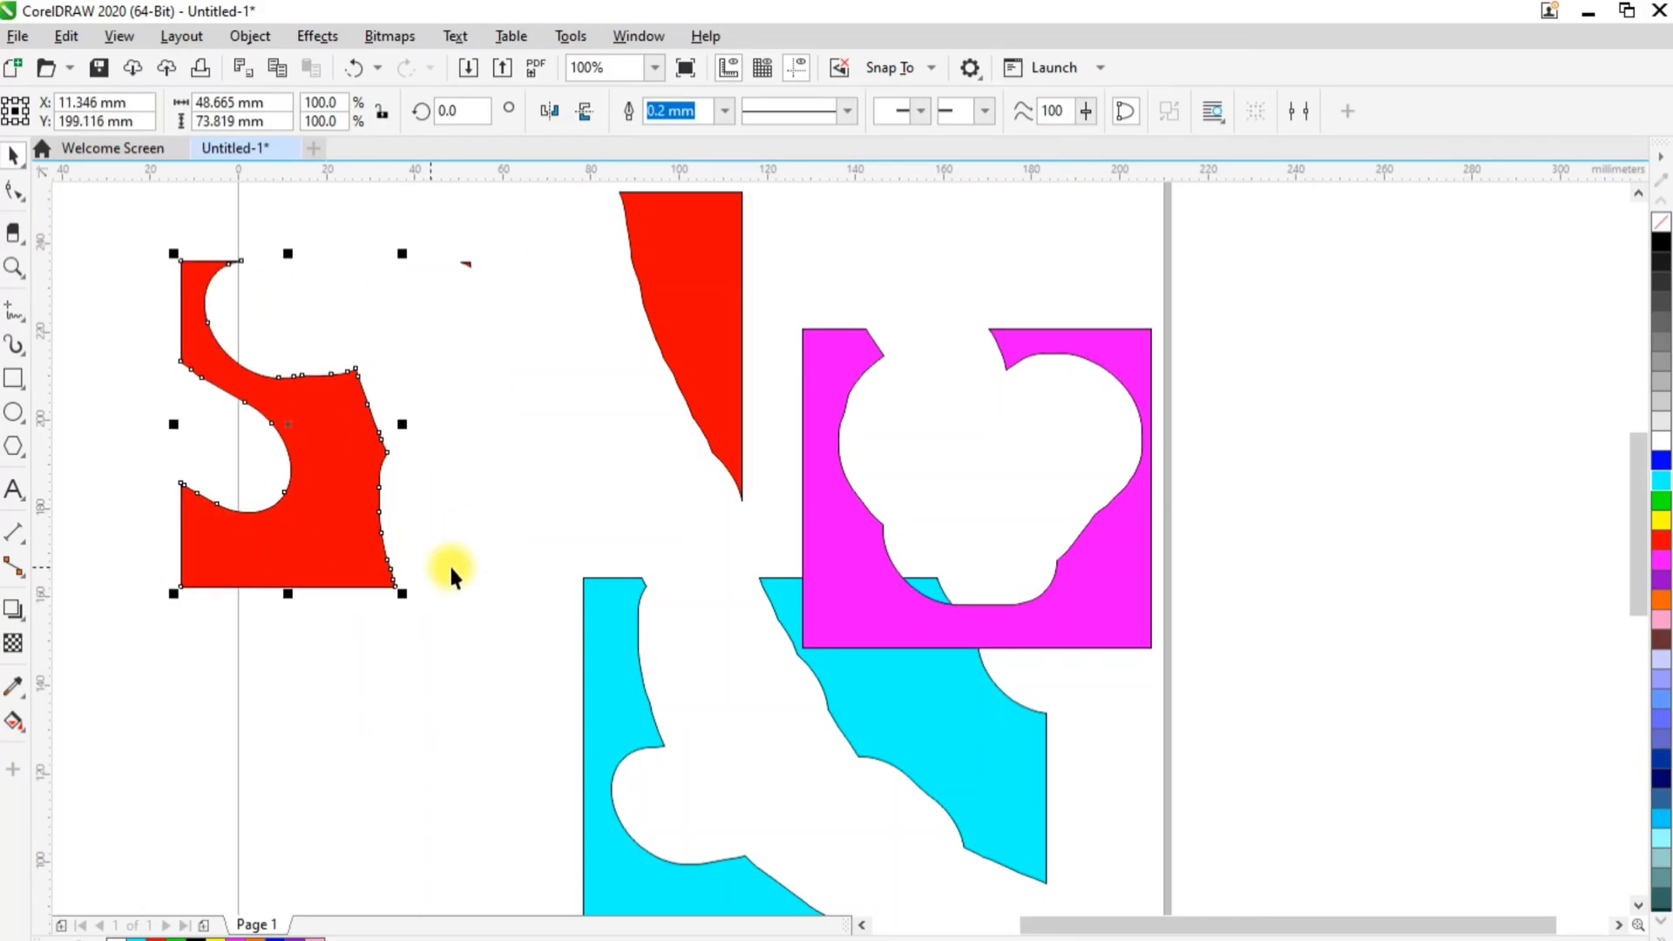
Undo the last move of the red piece, and delete all the shapes from the page
{"action": "key", "text": "ctrl+z"}
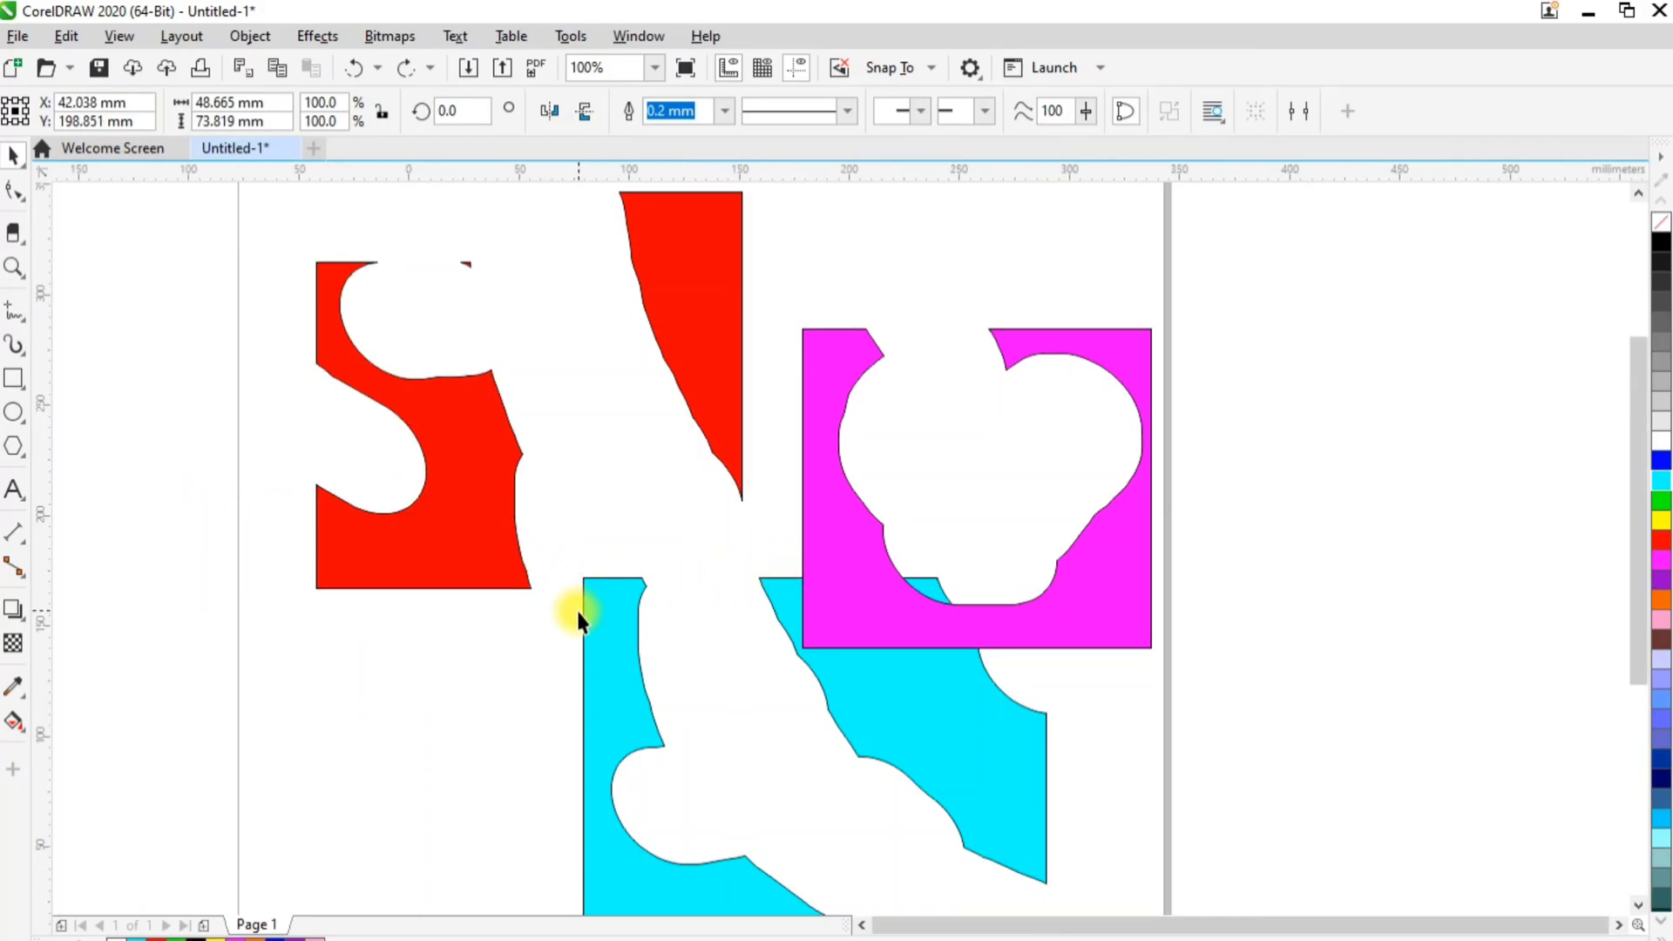
{"action": "scroll", "coordinate": [579, 609], "scroll_direction": "down", "scroll_amount": 2}
{"action": "left_click_drag", "start_coordinate": [374, 341], "coordinate": [912, 832]}
{"action": "key", "text": "Delete"}
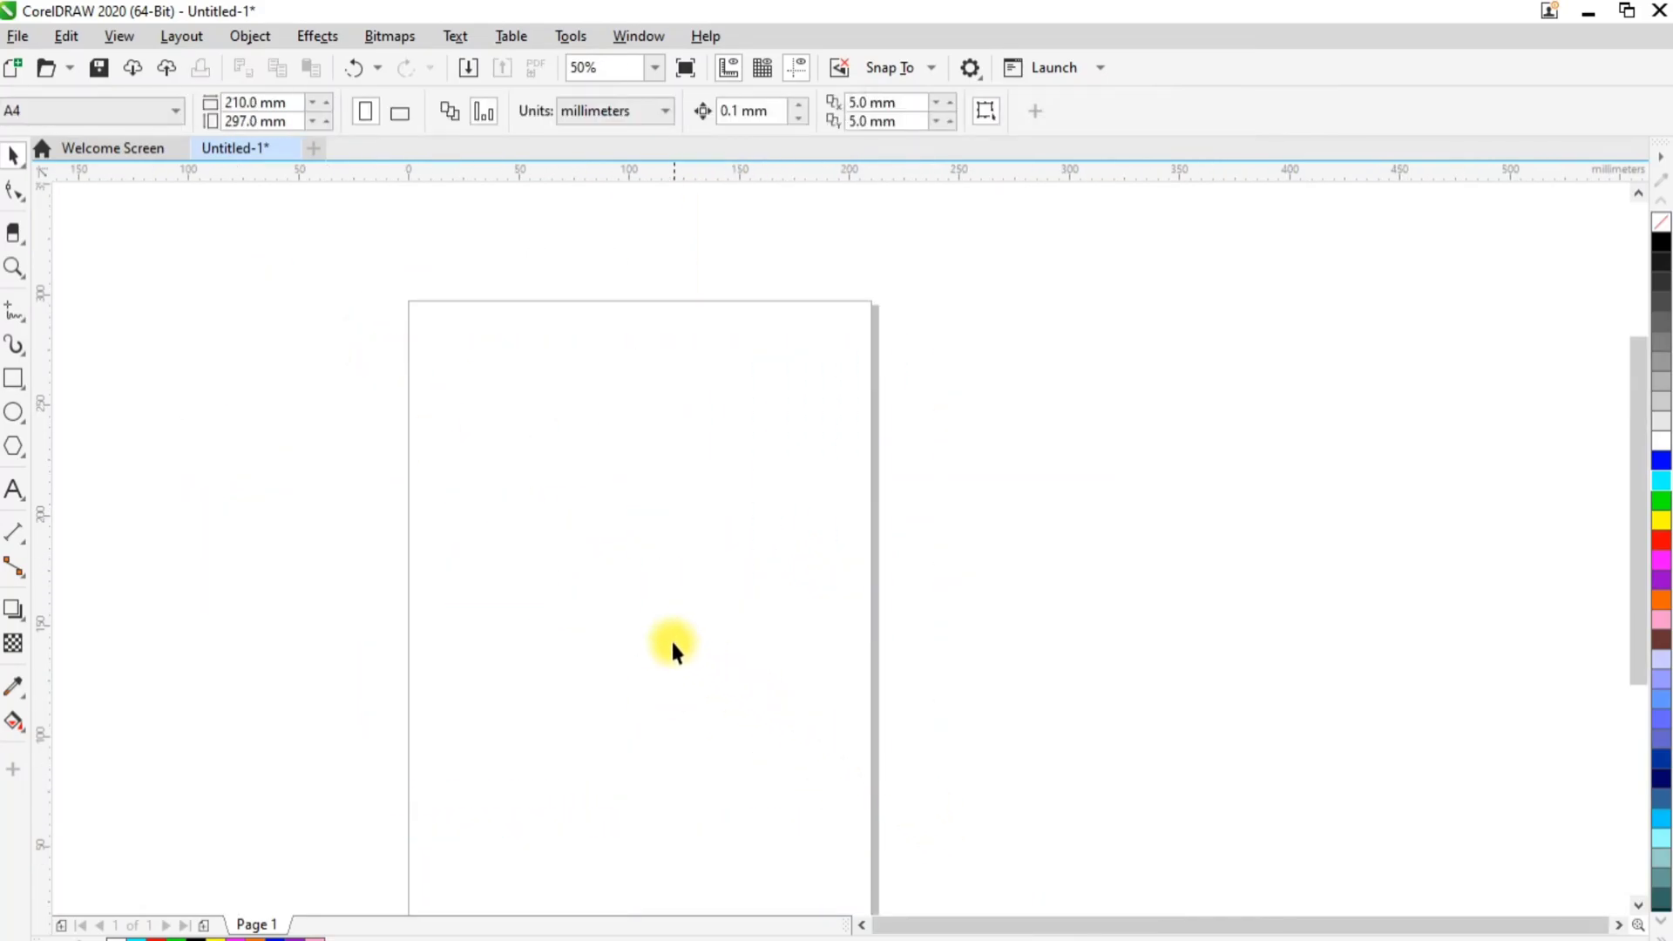
Draw a red-filled rectangle about 125 × 93 mm and erase a wavy diagonal band across its full width
{"action": "scroll", "coordinate": [671, 638], "scroll_direction": "up", "scroll_amount": 2}
{"action": "left_click", "coordinate": [24, 373]}
{"action": "mouse_move", "coordinate": [421, 542]}
{"action": "left_mouse_down"}
{"action": "mouse_move", "coordinate": [835, 698]}
{"action": "mouse_move", "coordinate": [864, 741]}
{"action": "left_mouse_up"}
{"action": "left_click", "coordinate": [1662, 541]}
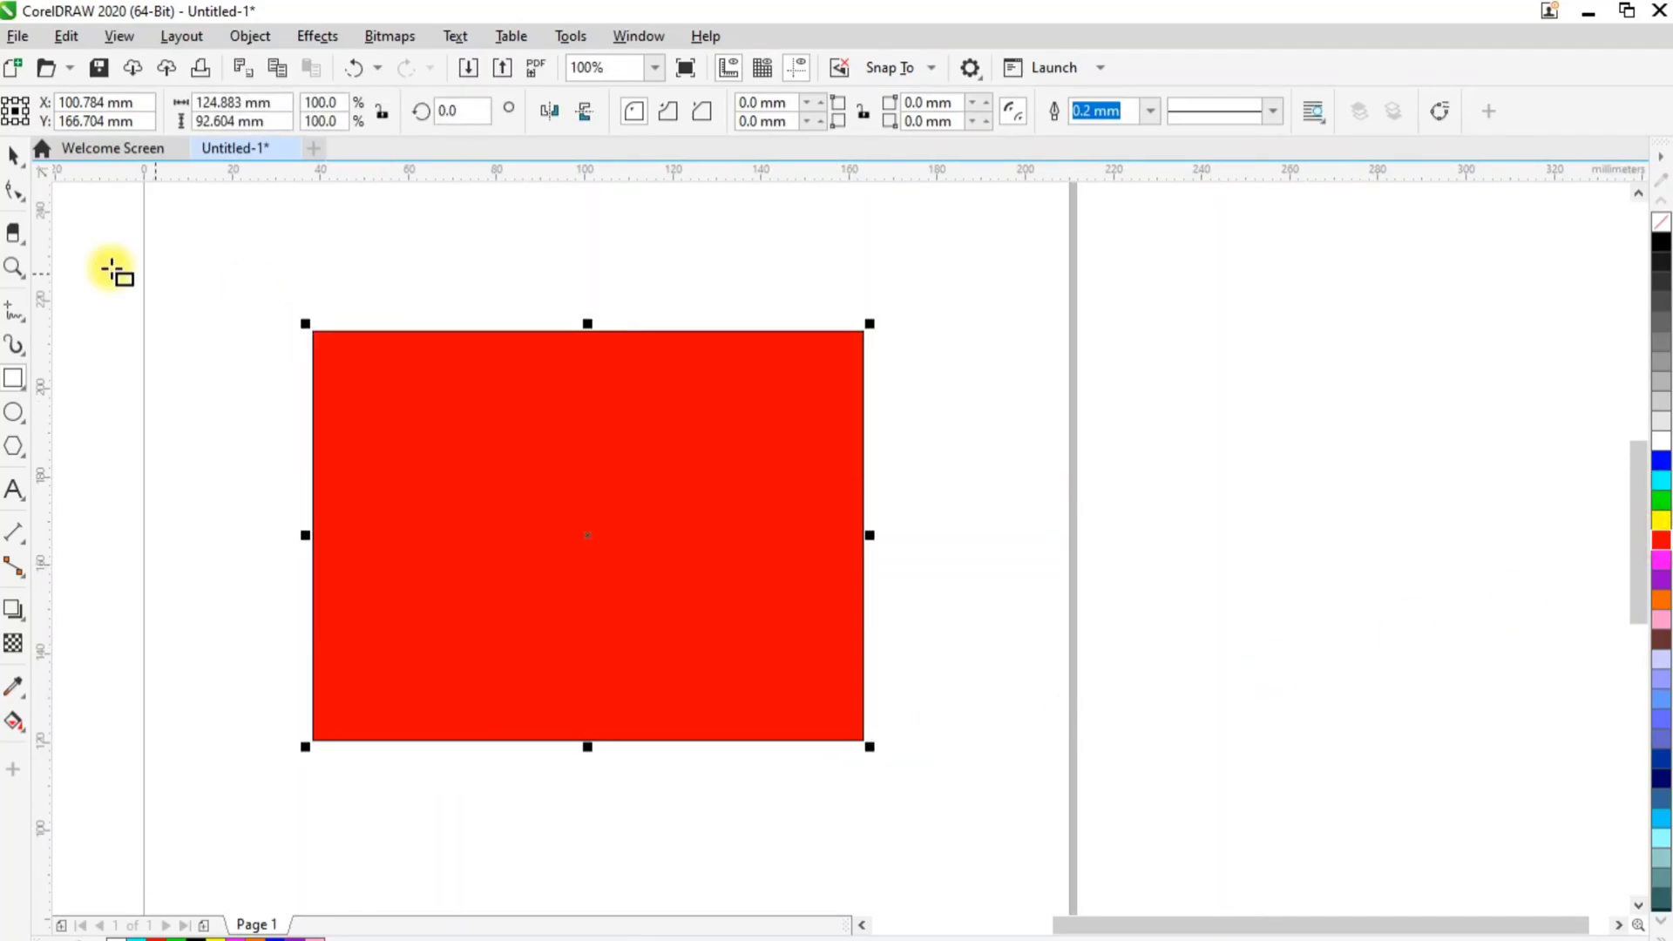
{"action": "left_click", "coordinate": [13, 231]}
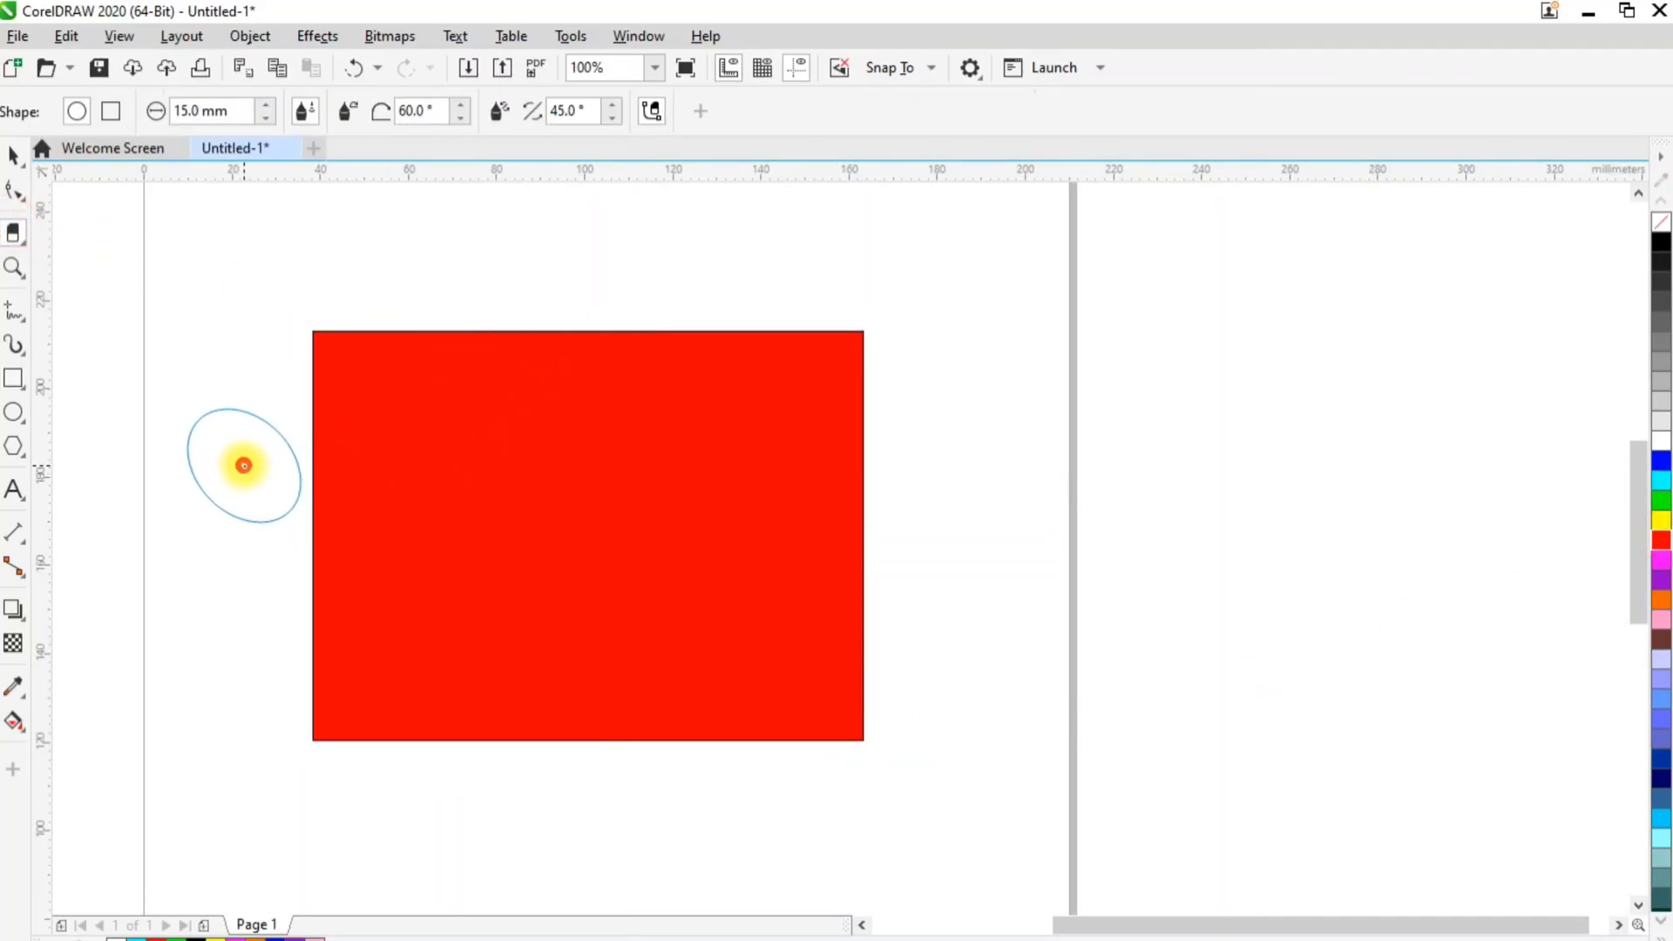
{"action": "mouse_move", "coordinate": [243, 463]}
{"action": "left_mouse_down"}
{"action": "mouse_move", "coordinate": [358, 462]}
{"action": "mouse_move", "coordinate": [391, 526]}
{"action": "mouse_move", "coordinate": [511, 515]}
{"action": "mouse_move", "coordinate": [616, 586]}
{"action": "mouse_move", "coordinate": [695, 549]}
{"action": "mouse_move", "coordinate": [733, 624]}
{"action": "mouse_move", "coordinate": [874, 635]}
{"action": "mouse_move", "coordinate": [990, 703]}
{"action": "left_mouse_up"}
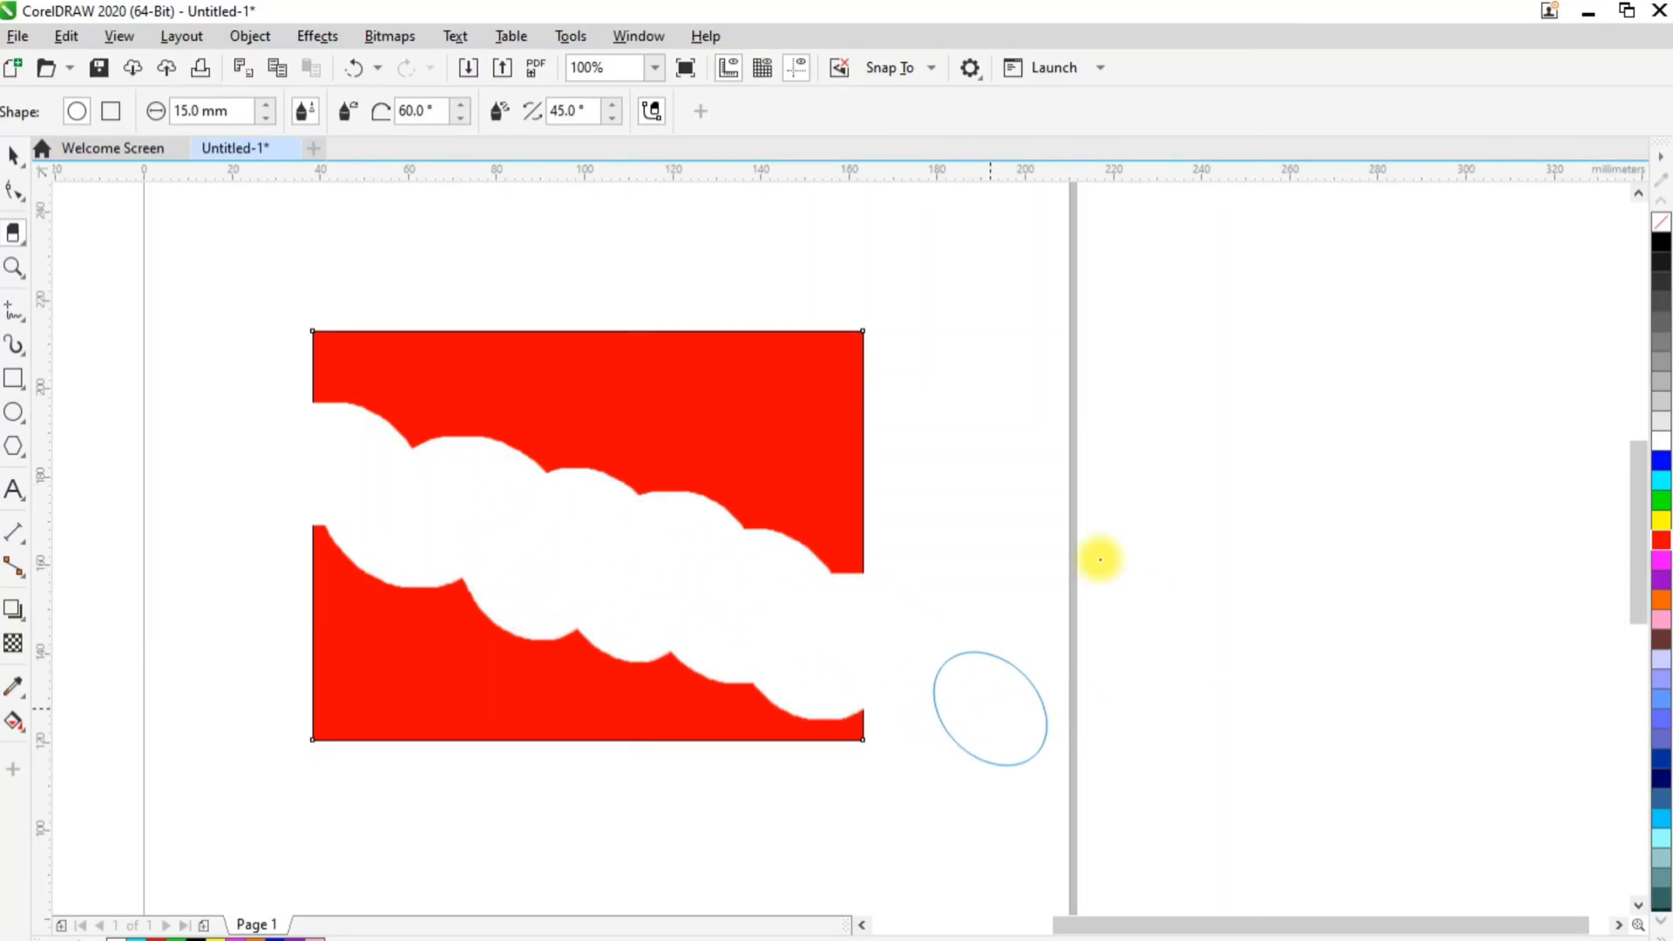
Break the erased rectangle's curve apart and move its upper and lower pieces further away from each other
{"action": "left_click", "coordinate": [13, 156]}
{"action": "right_click", "coordinate": [680, 442]}
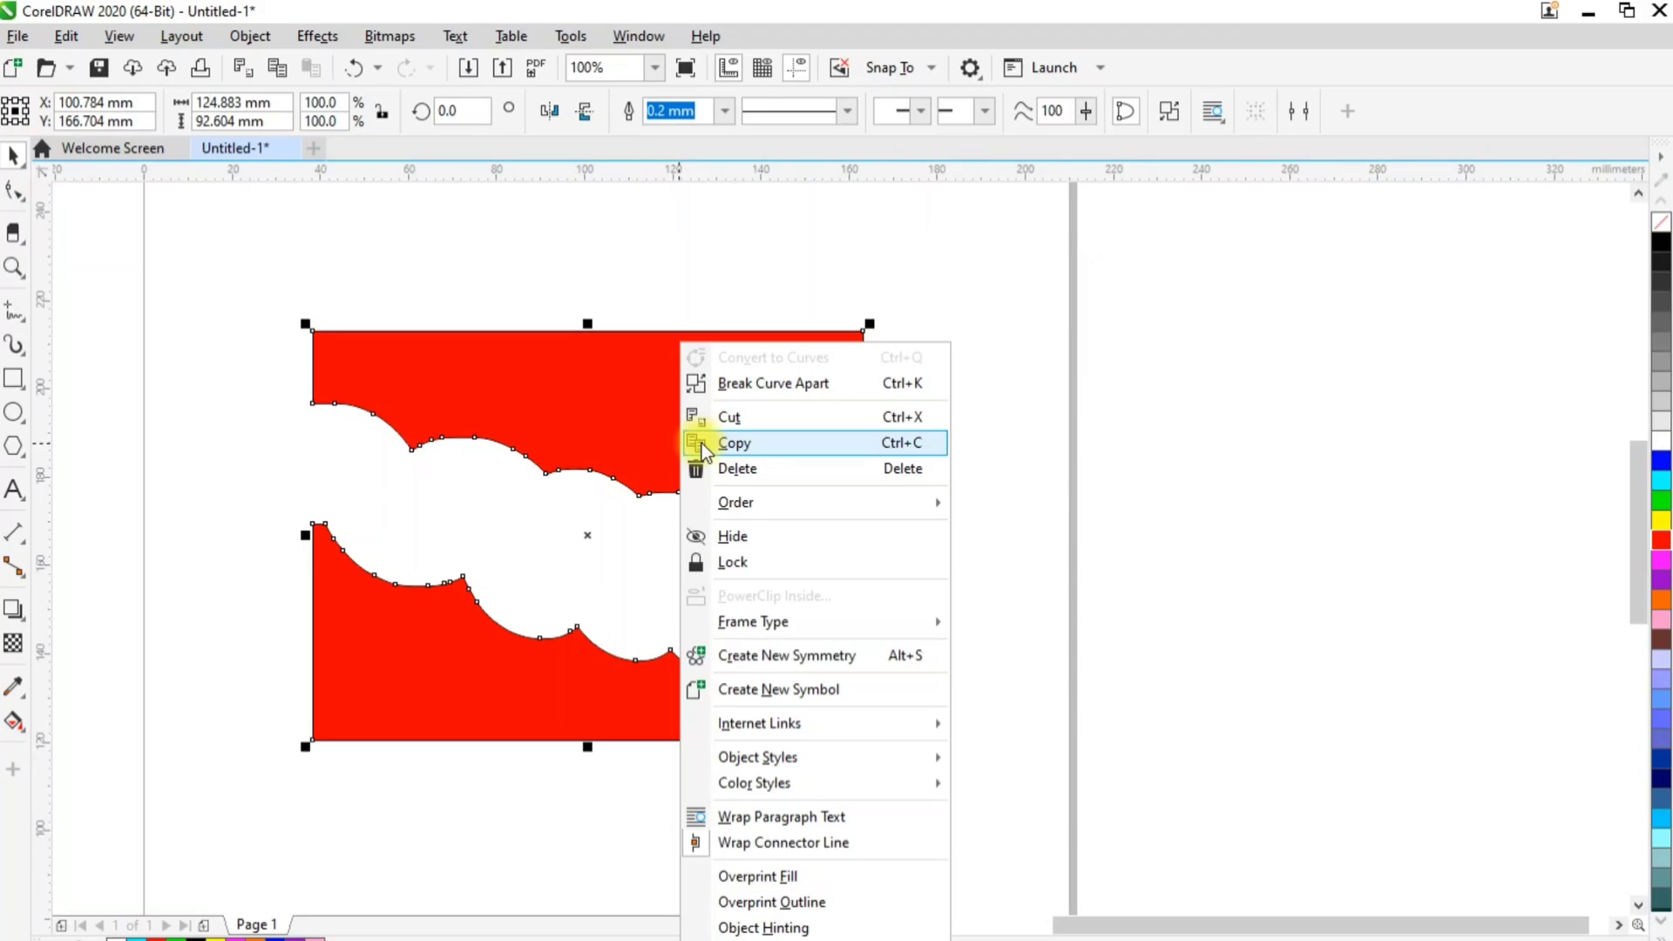
{"action": "left_click", "coordinate": [723, 384]}
{"action": "left_click", "coordinate": [664, 262]}
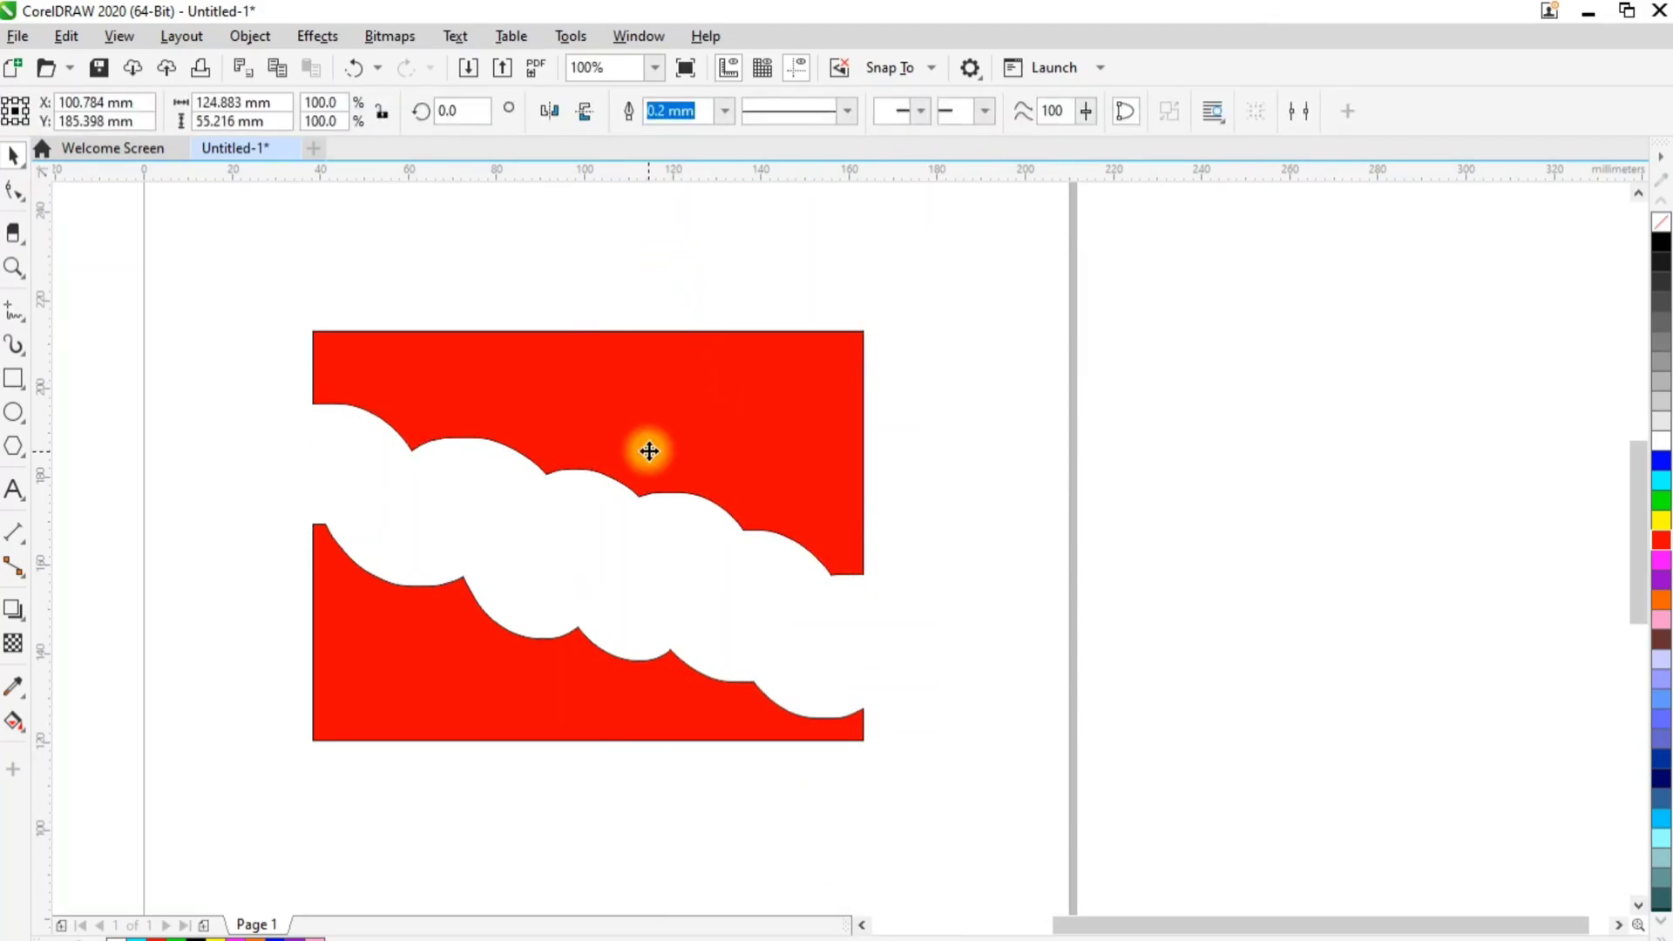
{"action": "left_click_drag", "start_coordinate": [647, 453], "coordinate": [657, 323]}
{"action": "left_click_drag", "start_coordinate": [575, 672], "coordinate": [563, 805]}
Place the upper red piece in the page's top-right corner and the lower piece in its bottom-left corner
{"action": "scroll", "coordinate": [565, 769], "scroll_direction": "down", "scroll_amount": 1}
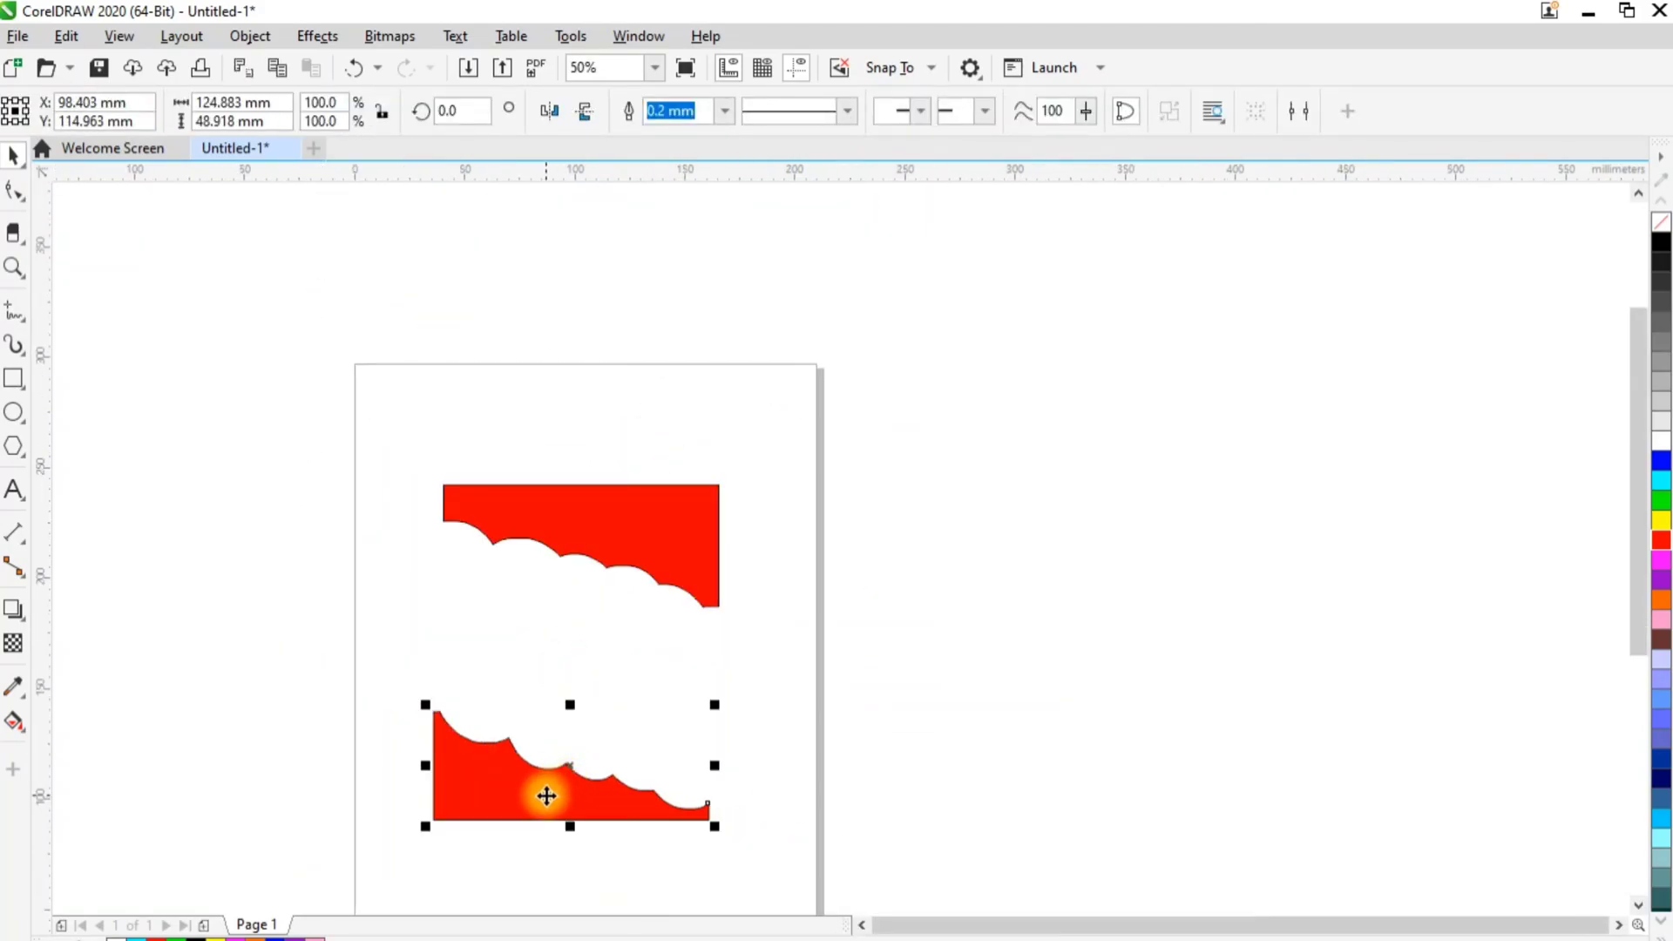
{"action": "left_click", "coordinate": [615, 521]}
{"action": "left_click_drag", "start_coordinate": [614, 522], "coordinate": [721, 418]}
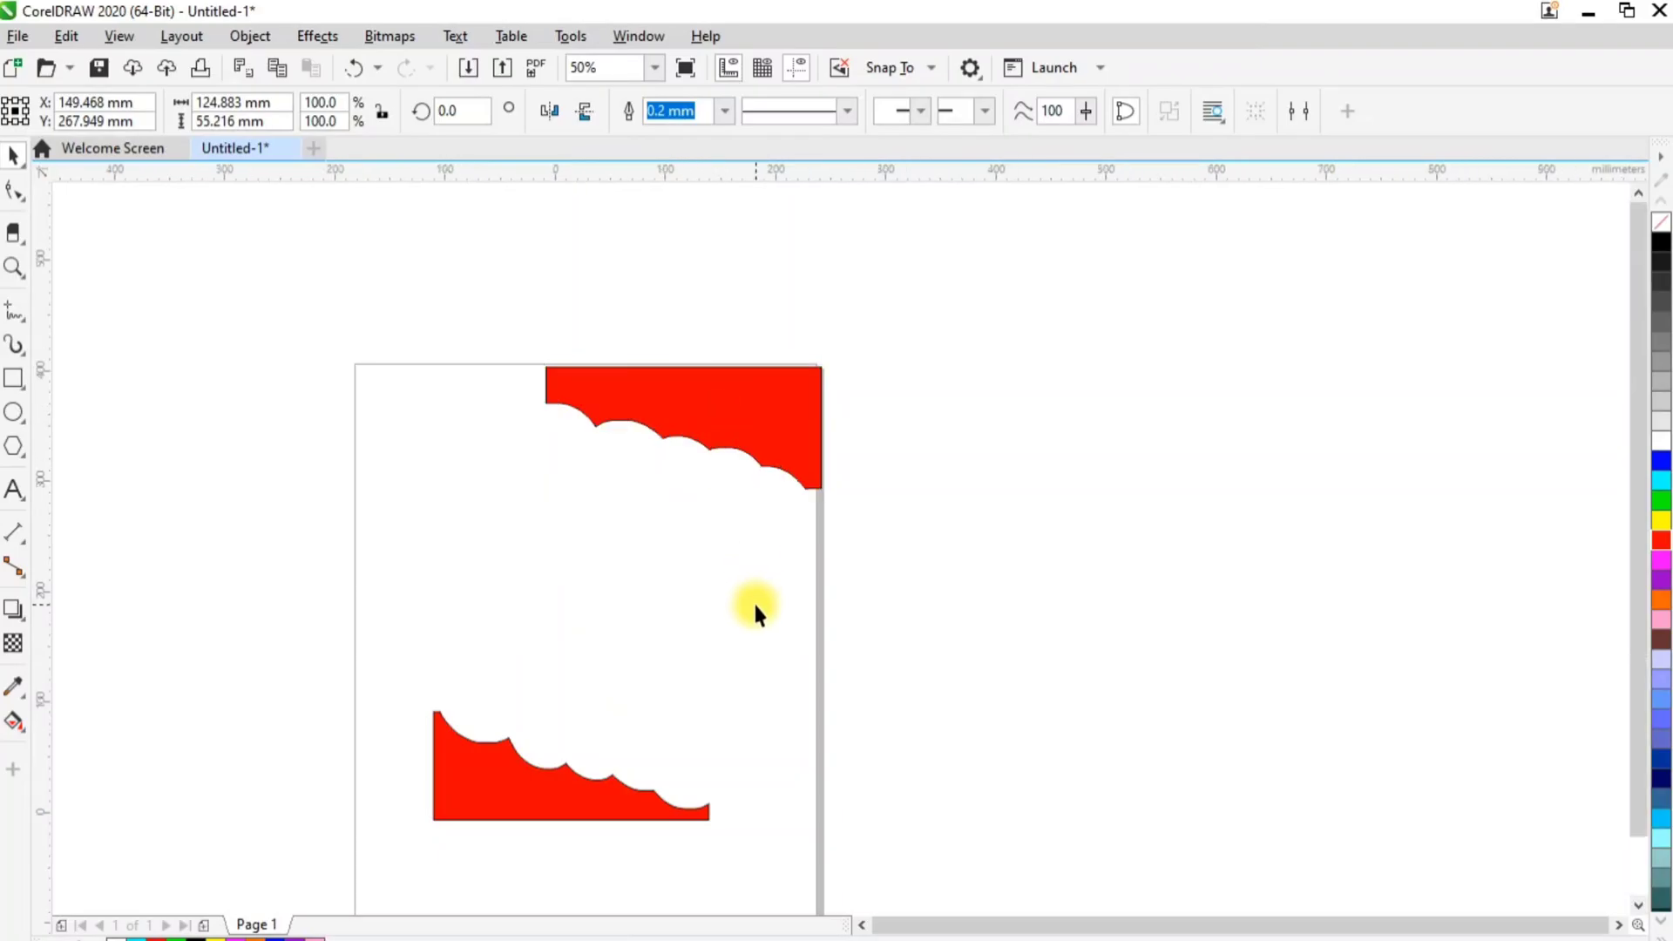
{"action": "scroll", "coordinate": [702, 799], "scroll_direction": "down", "scroll_amount": 1}
{"action": "scroll", "coordinate": [702, 799], "scroll_direction": "up", "scroll_amount": 1}
{"action": "left_click_drag", "start_coordinate": [583, 612], "coordinate": [497, 803]}
{"action": "left_click", "coordinate": [813, 519]}
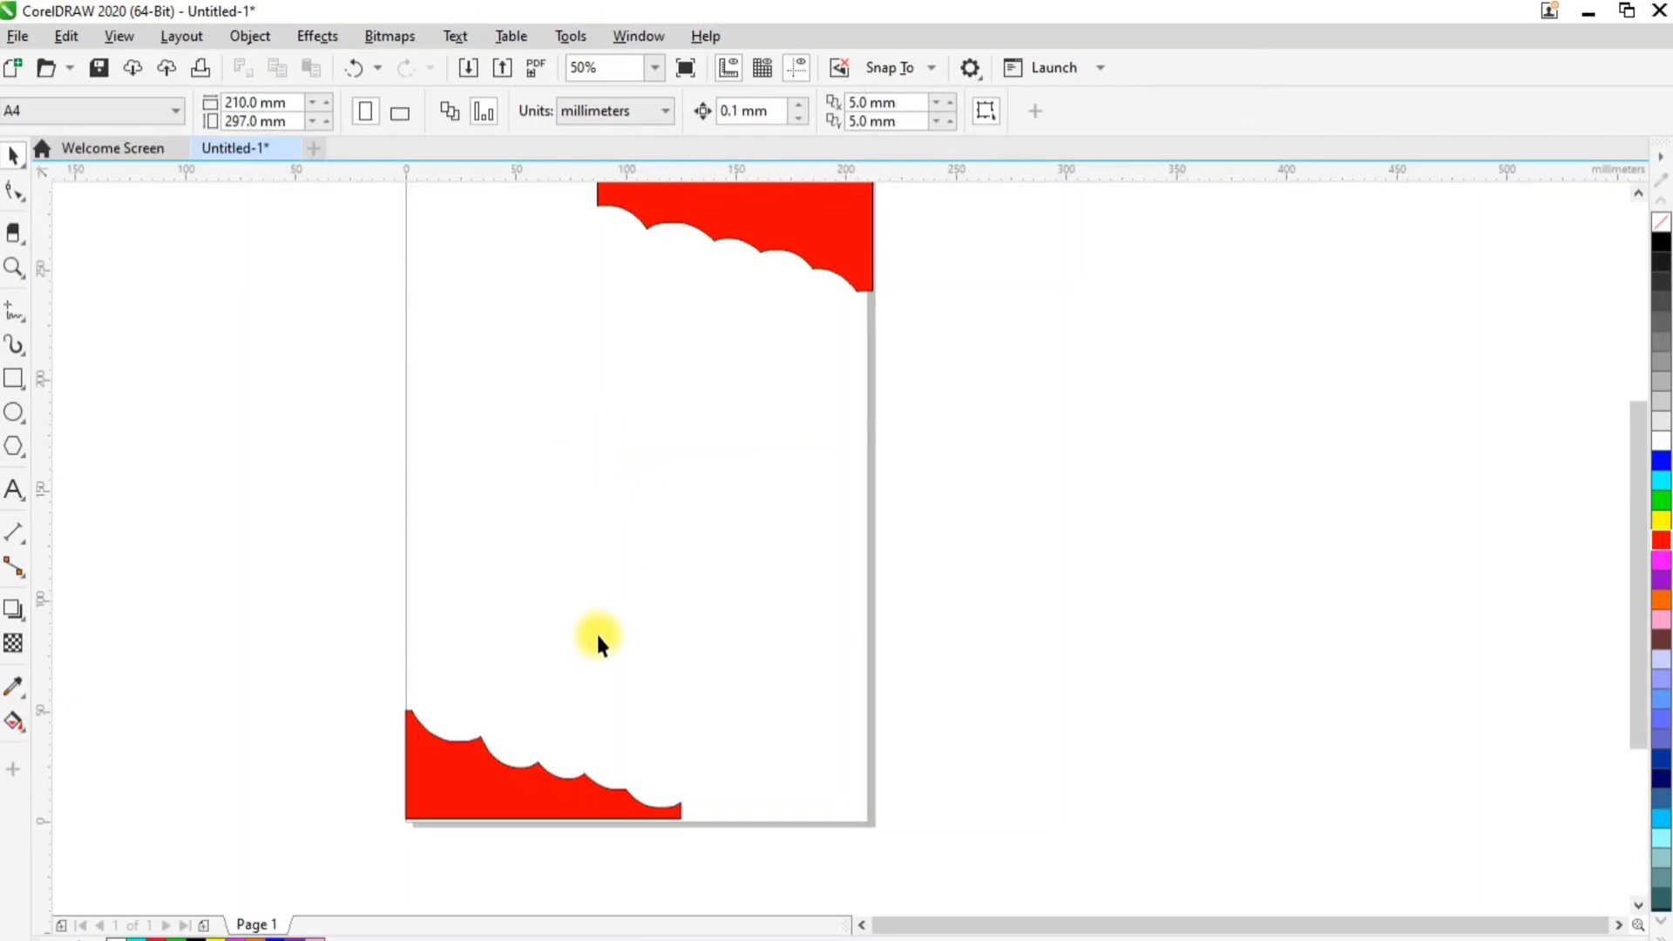
Move the upper red piece onto the lower one and delete both pieces
{"action": "left_click_drag", "start_coordinate": [877, 289], "coordinate": [514, 778]}
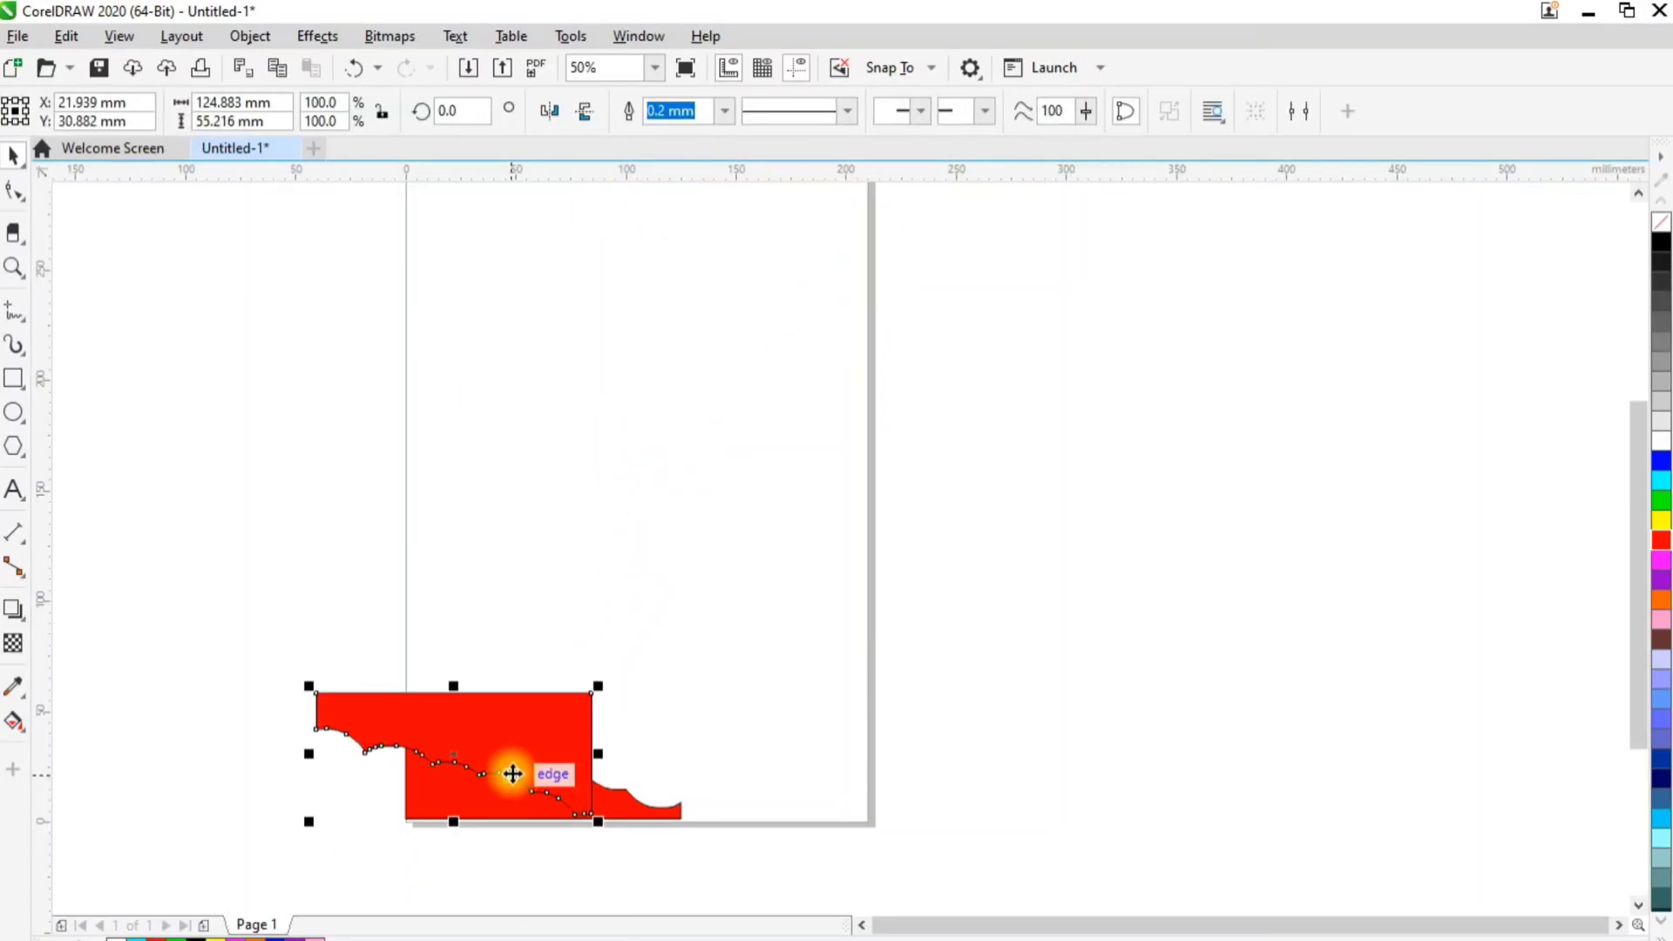
{"action": "key", "text": "Delete"}
{"action": "left_click", "coordinate": [505, 787]}
{"action": "key", "text": "Delete"}
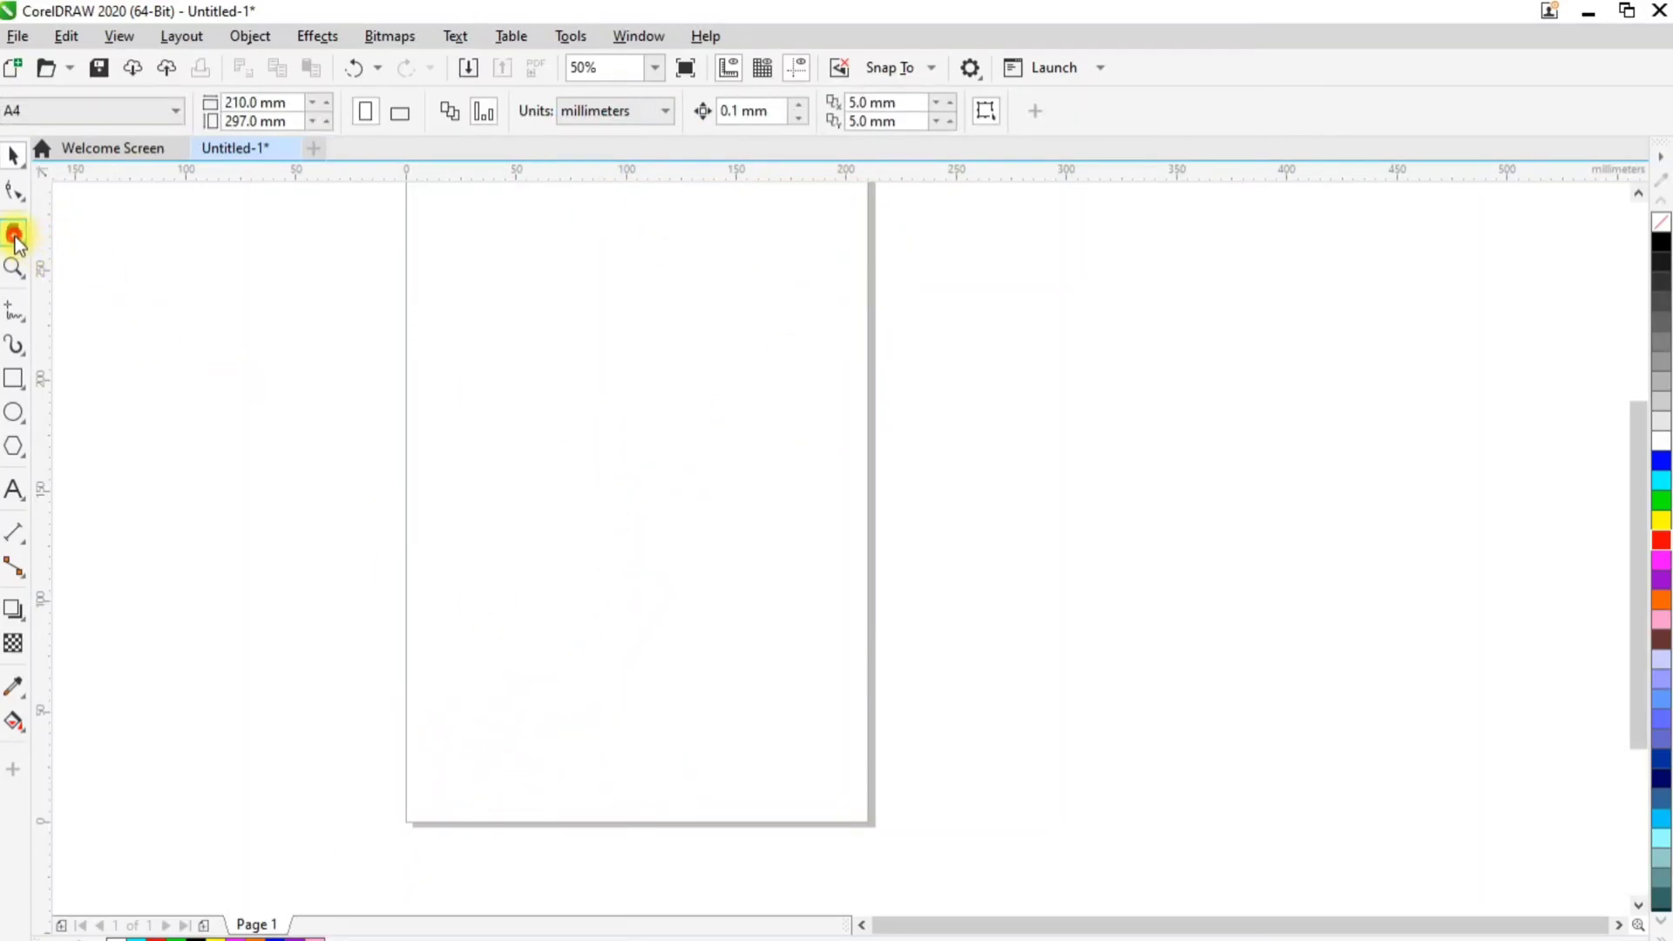
{"action": "left_click", "coordinate": [14, 233]}
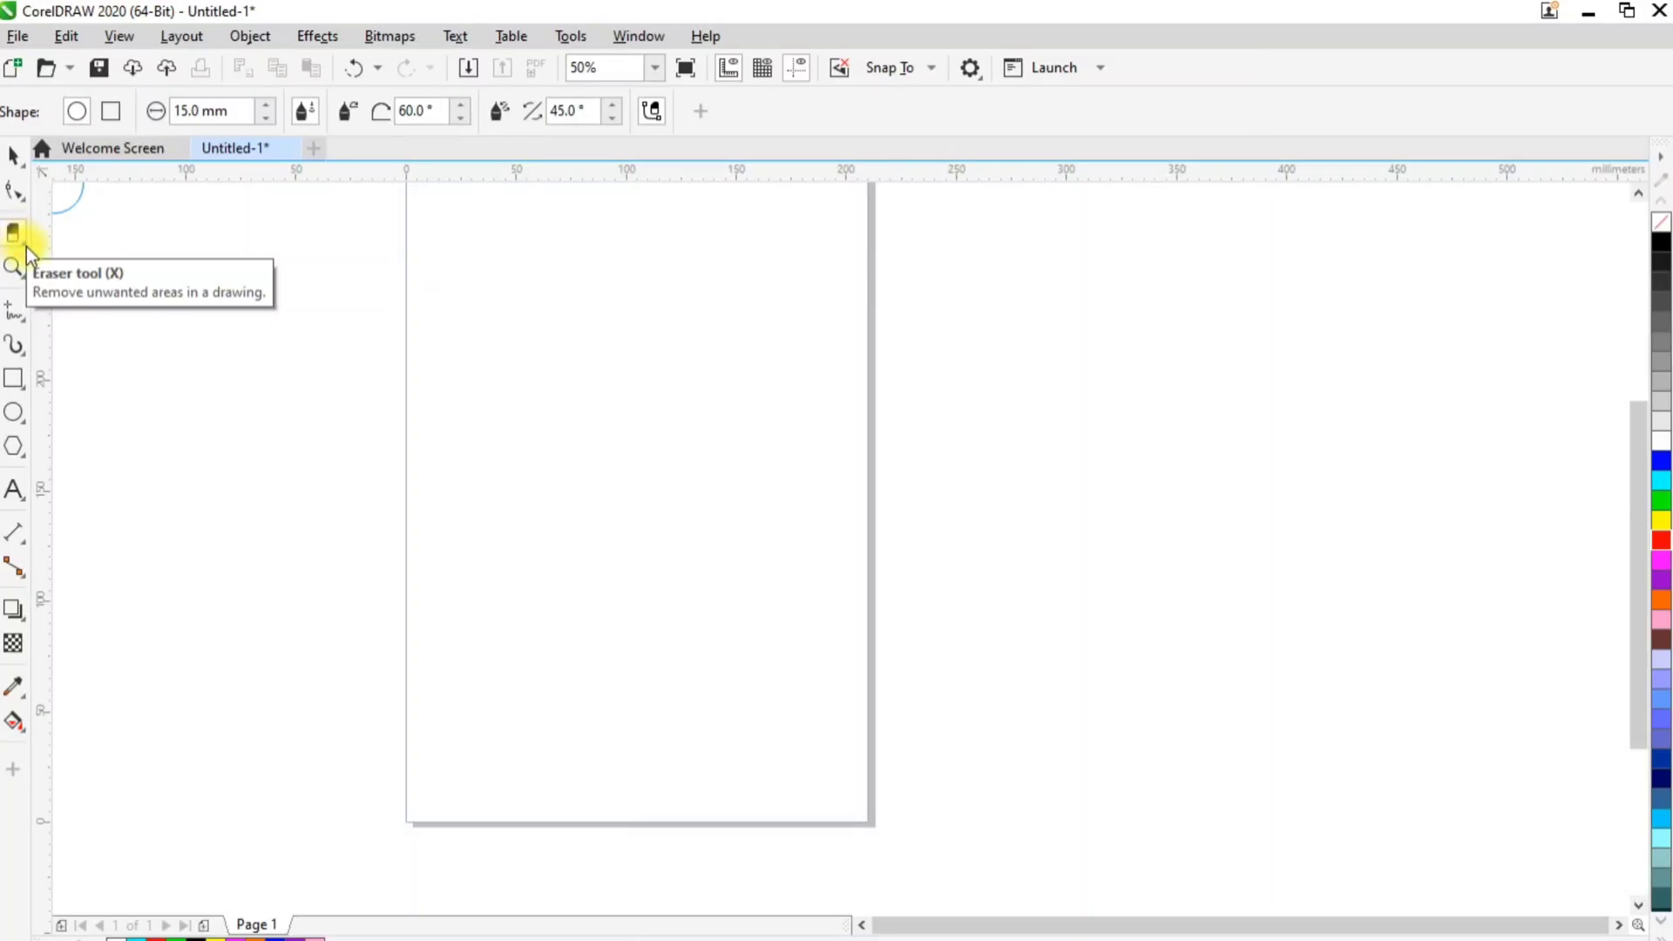
{"action": "left_click", "coordinate": [25, 245]}
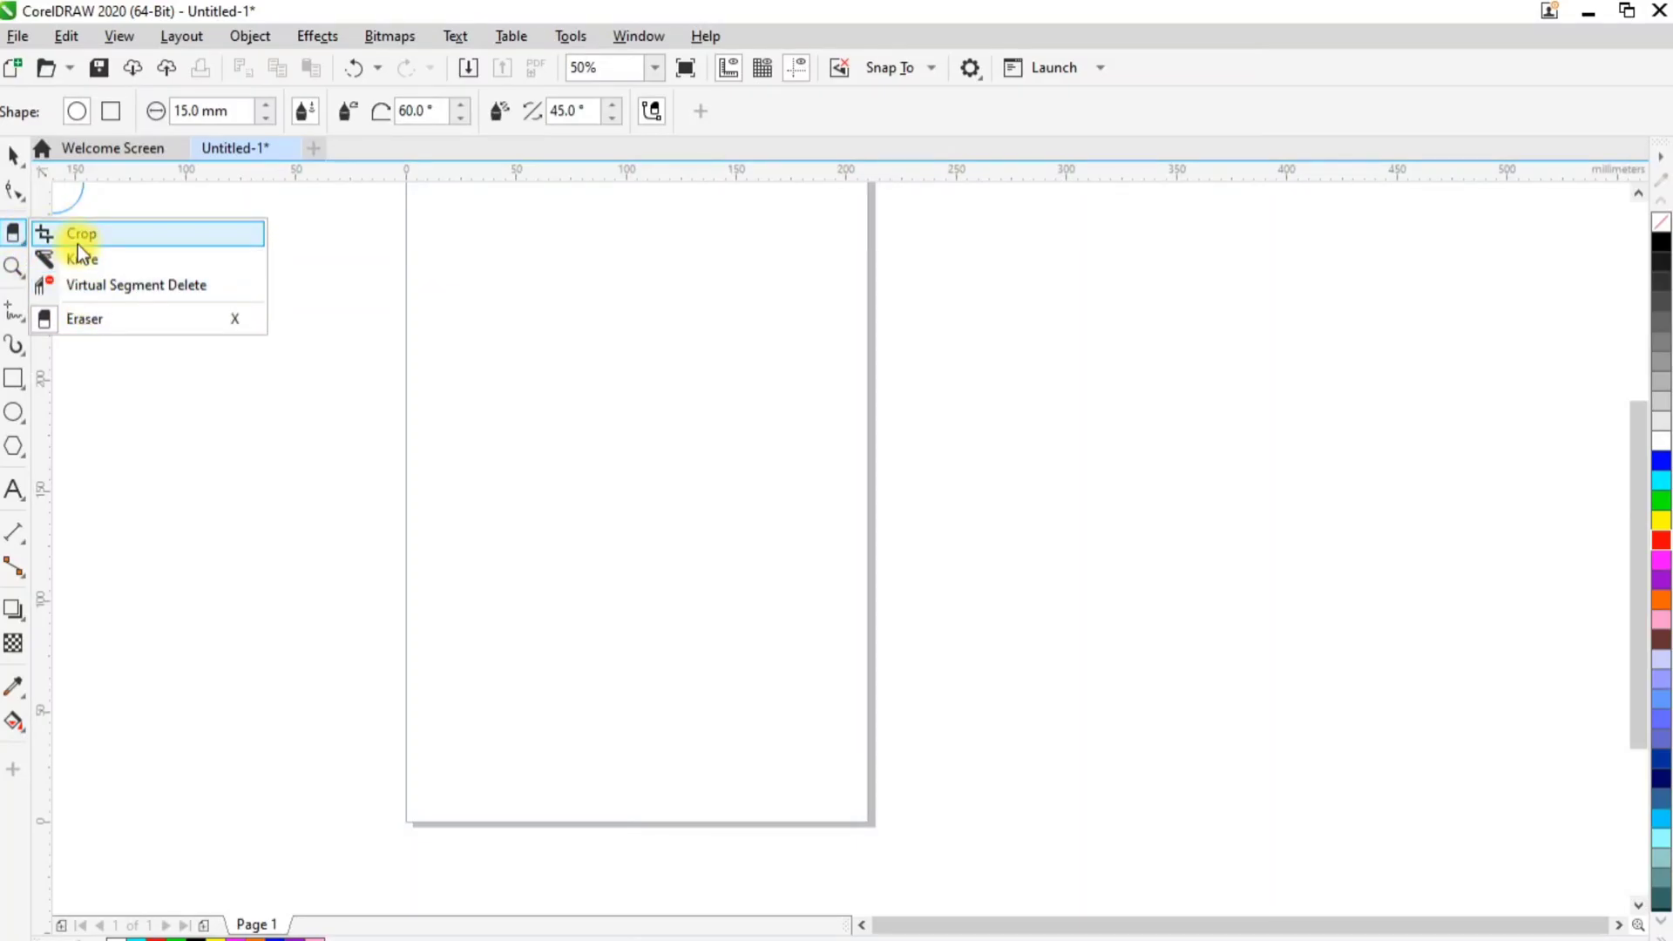
{"action": "mouse_move", "coordinate": [5, 257]}
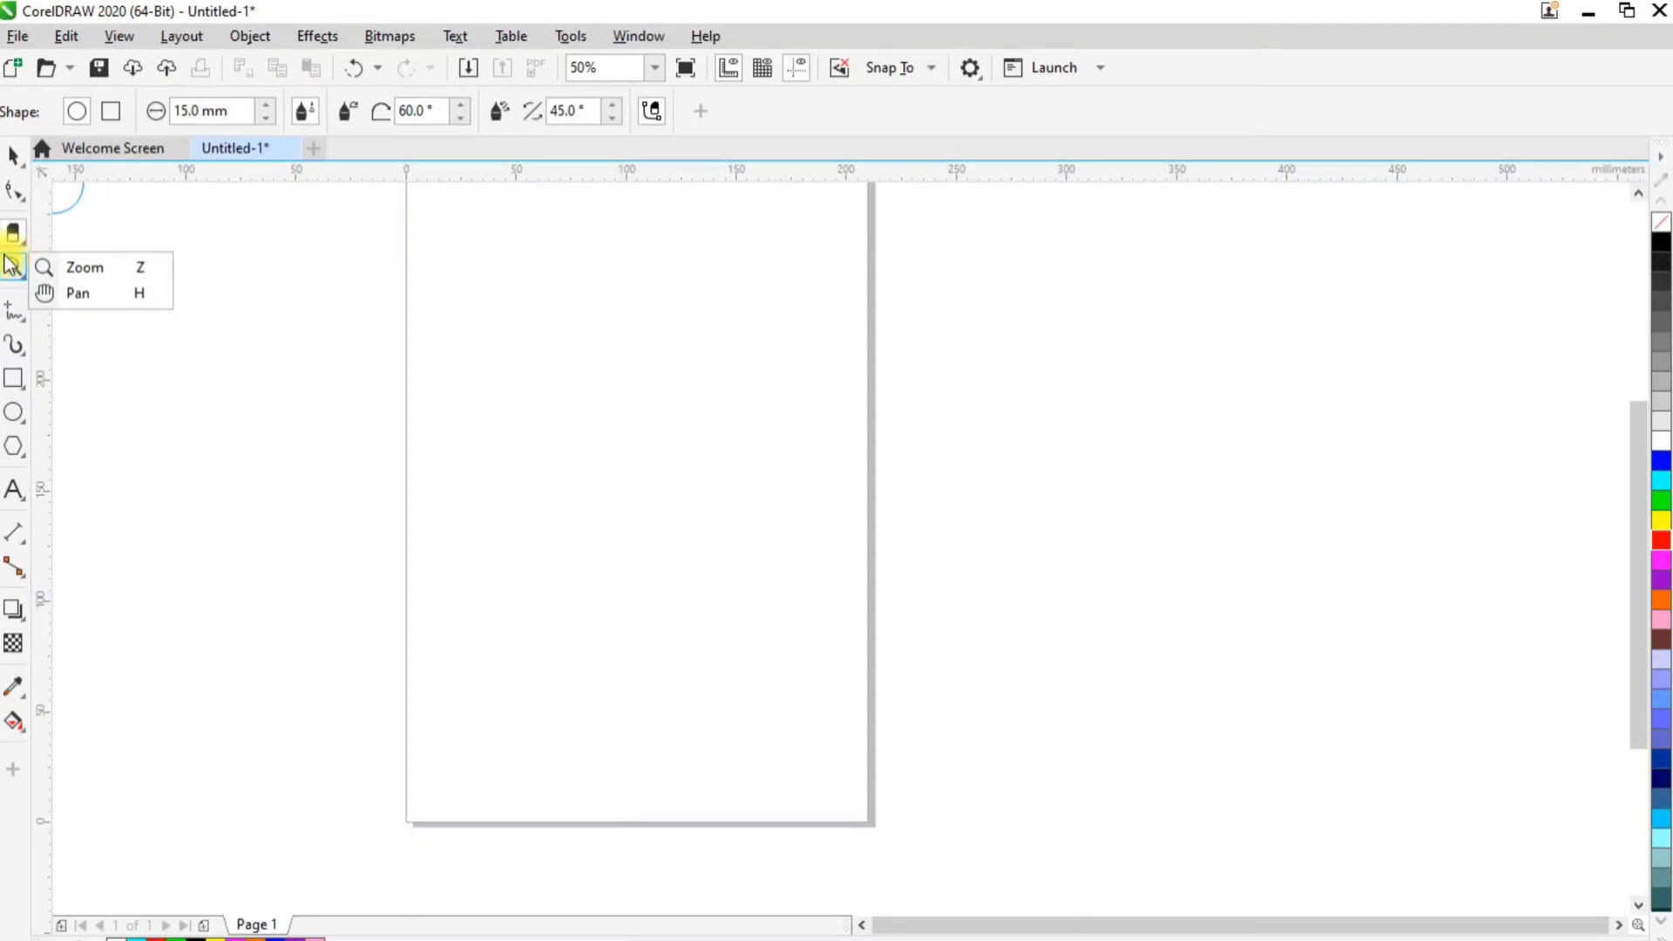
{"action": "mouse_move", "coordinate": [14, 315]}
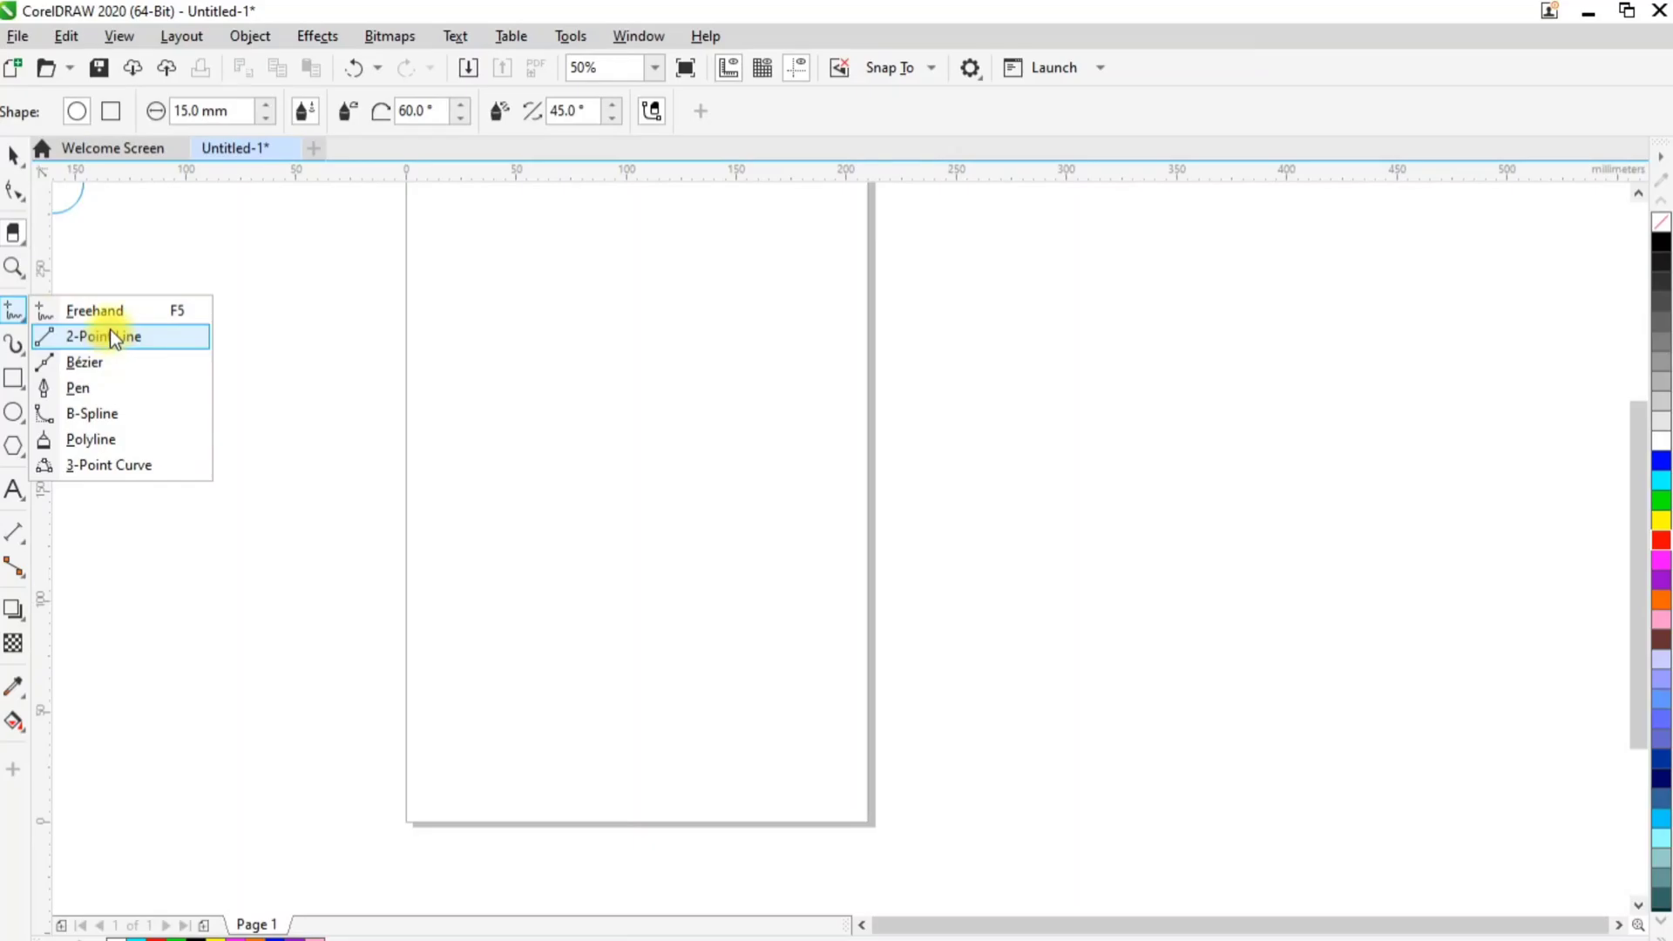
{"action": "left_click", "coordinate": [631, 341]}
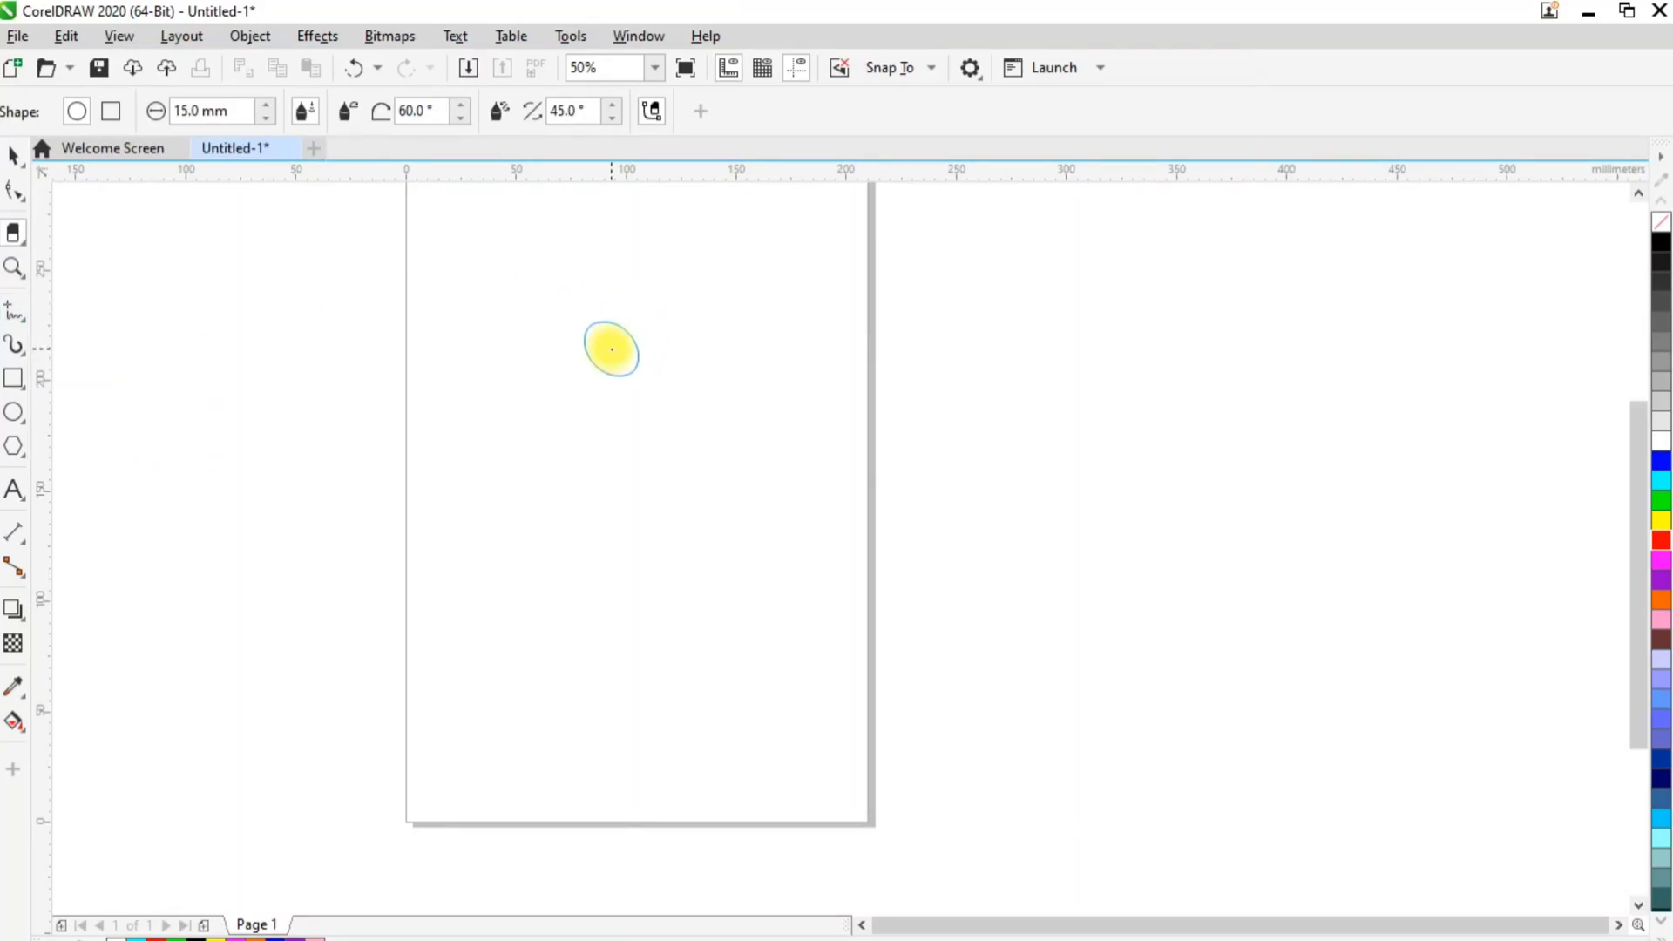